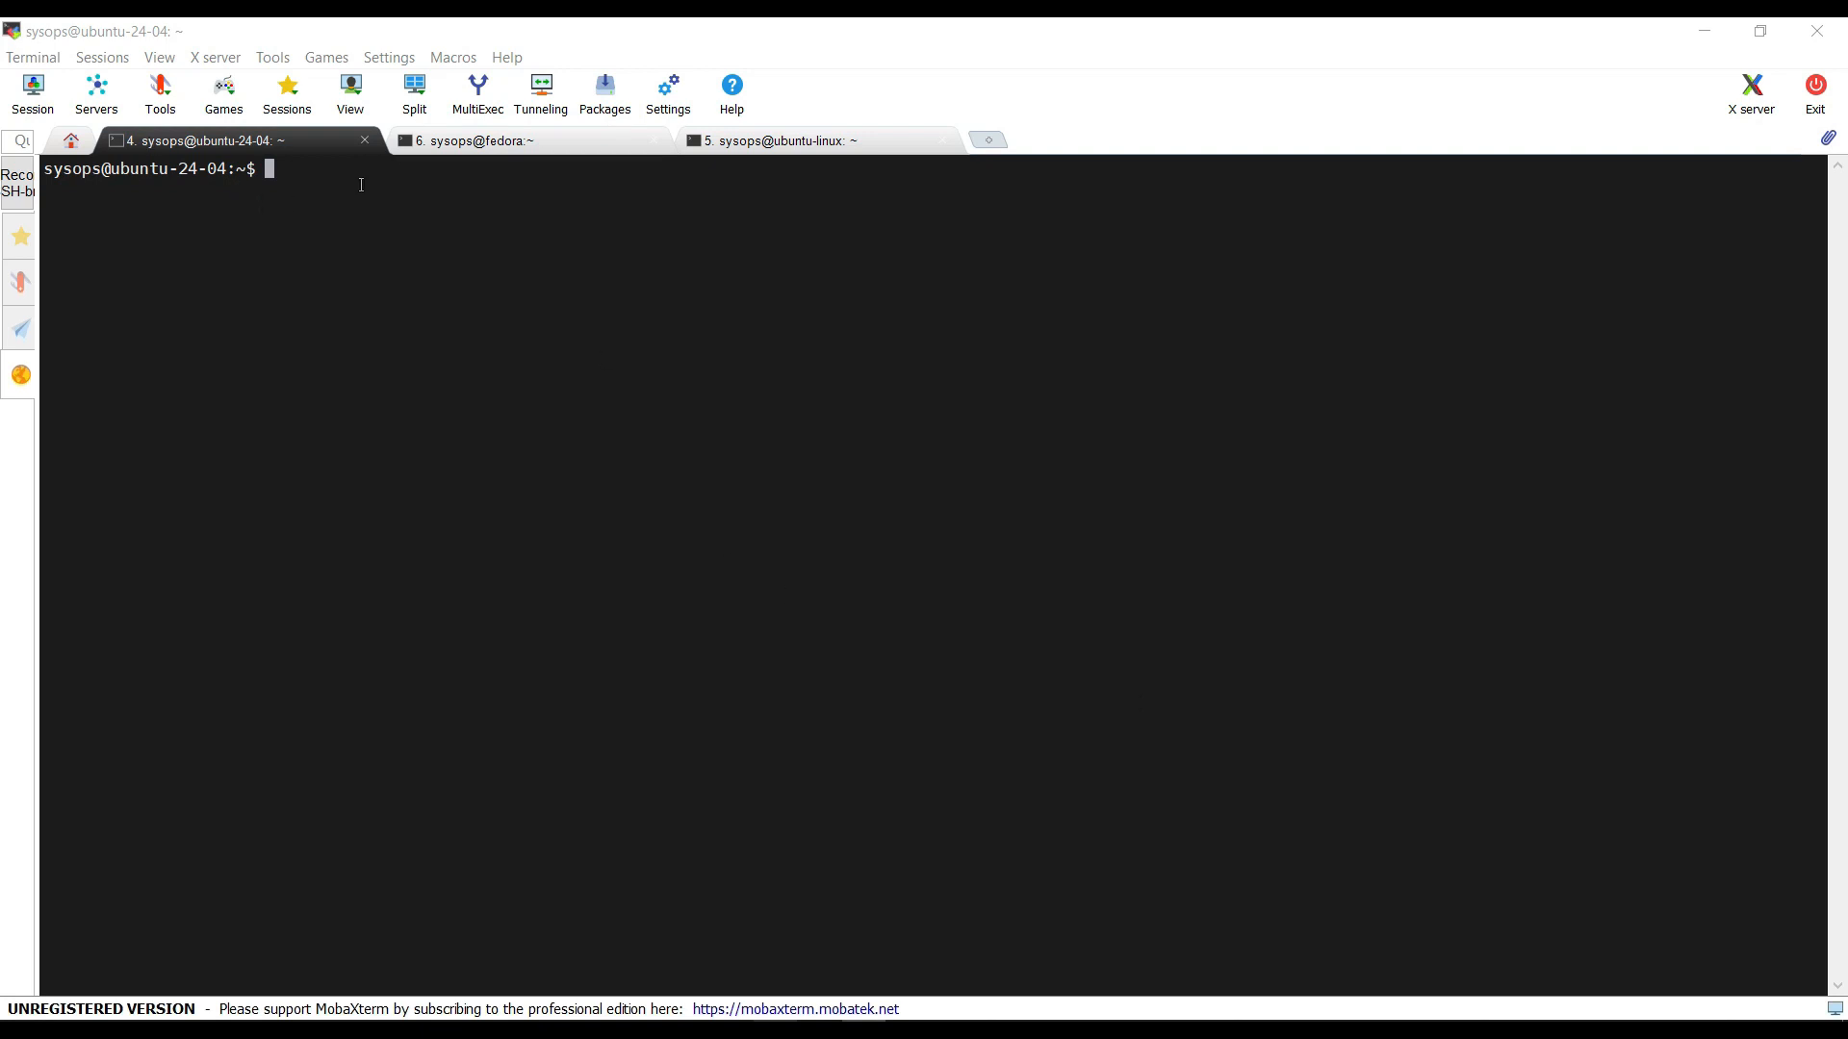
- Run id sysops on ubuntu-24-04 and select the command for reuse
left_click(487, 148)
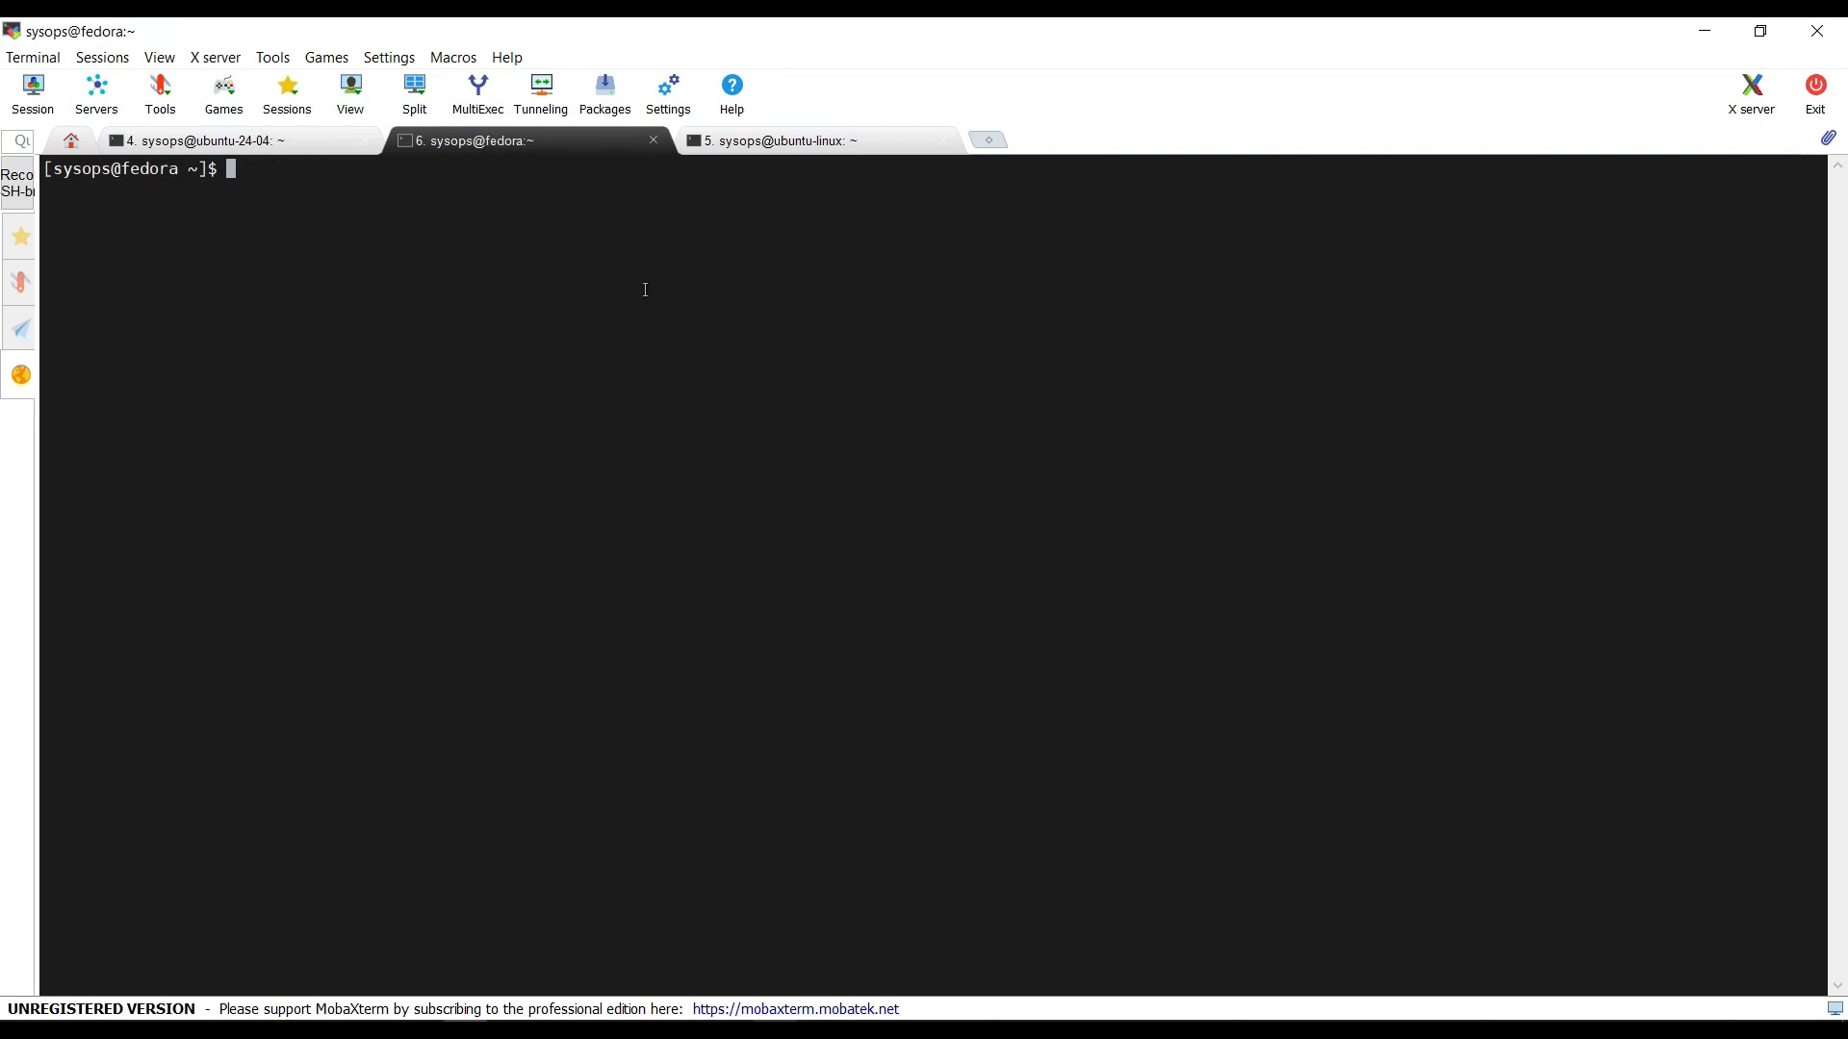
left_click(806, 141)
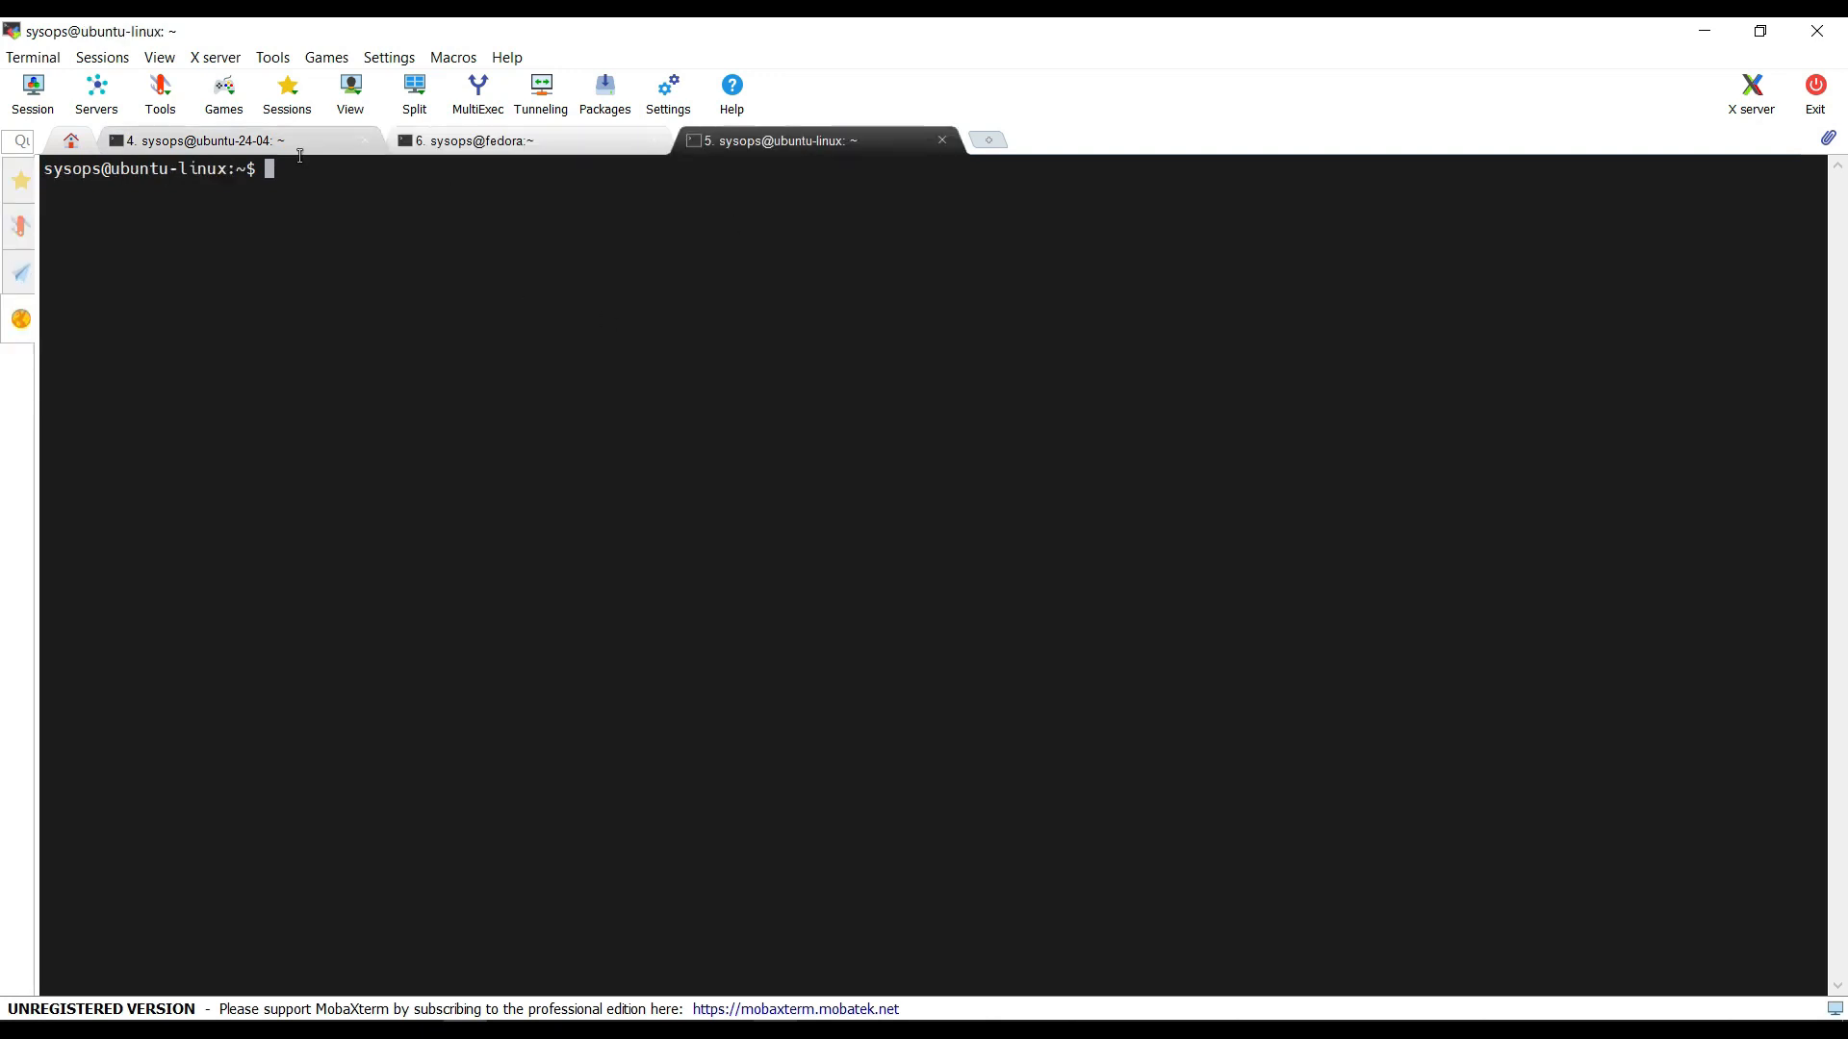
left_click(248, 145)
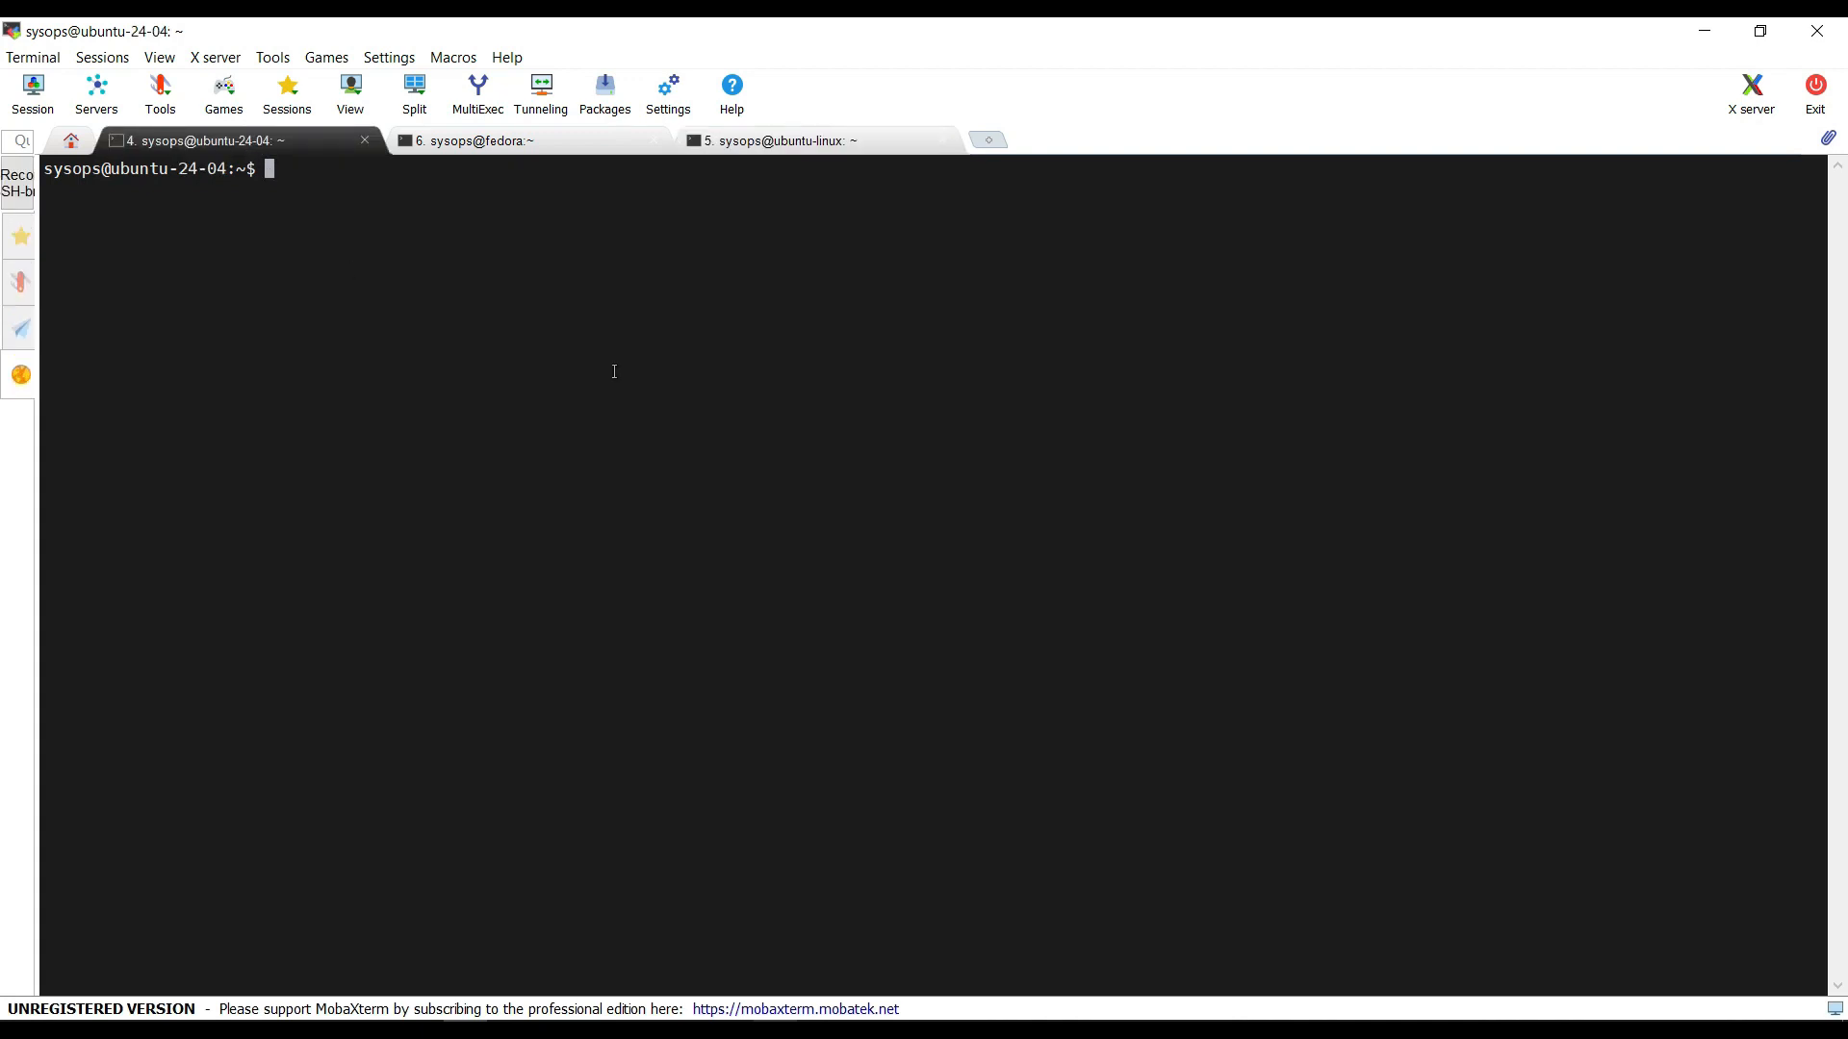
type("id sysops")
key("Return")
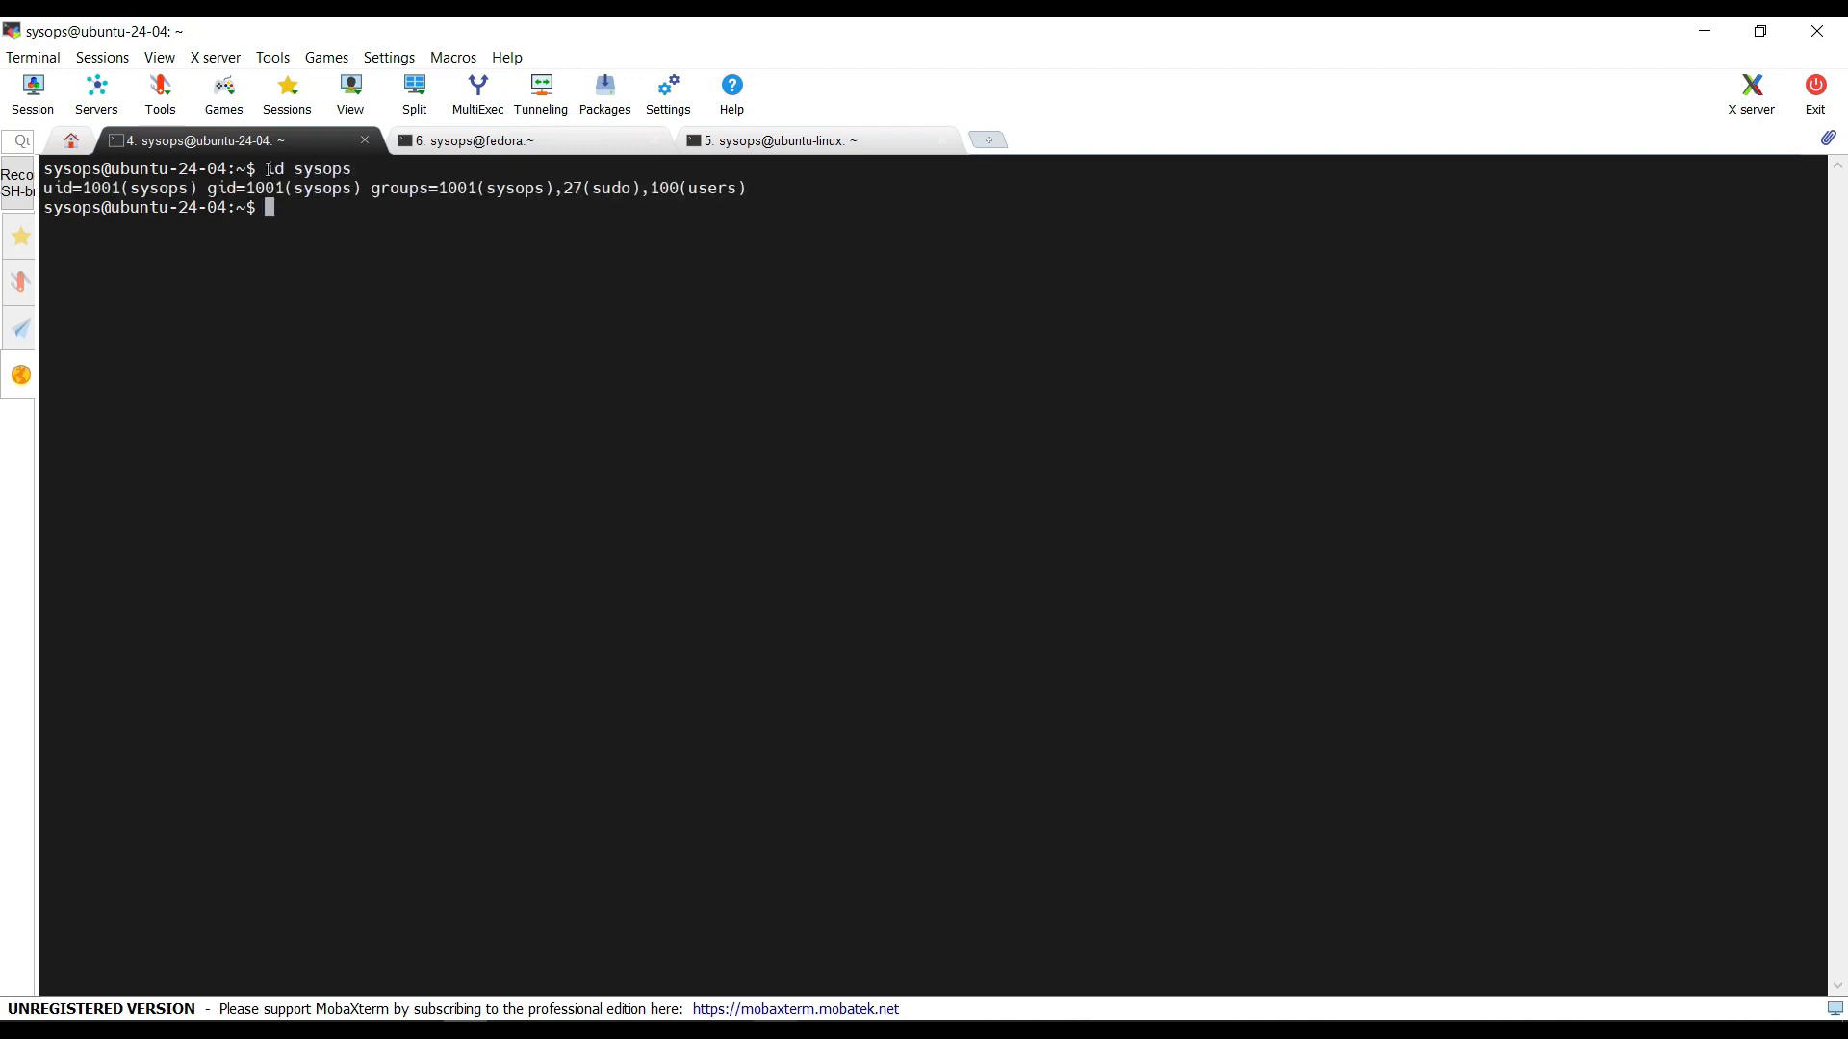
left_click_drag(265, 170, 353, 169)
- Paste and run id sysops on the fedora and ubuntu-linux hosts, confirming sudo/wheel membership
left_click(459, 140)
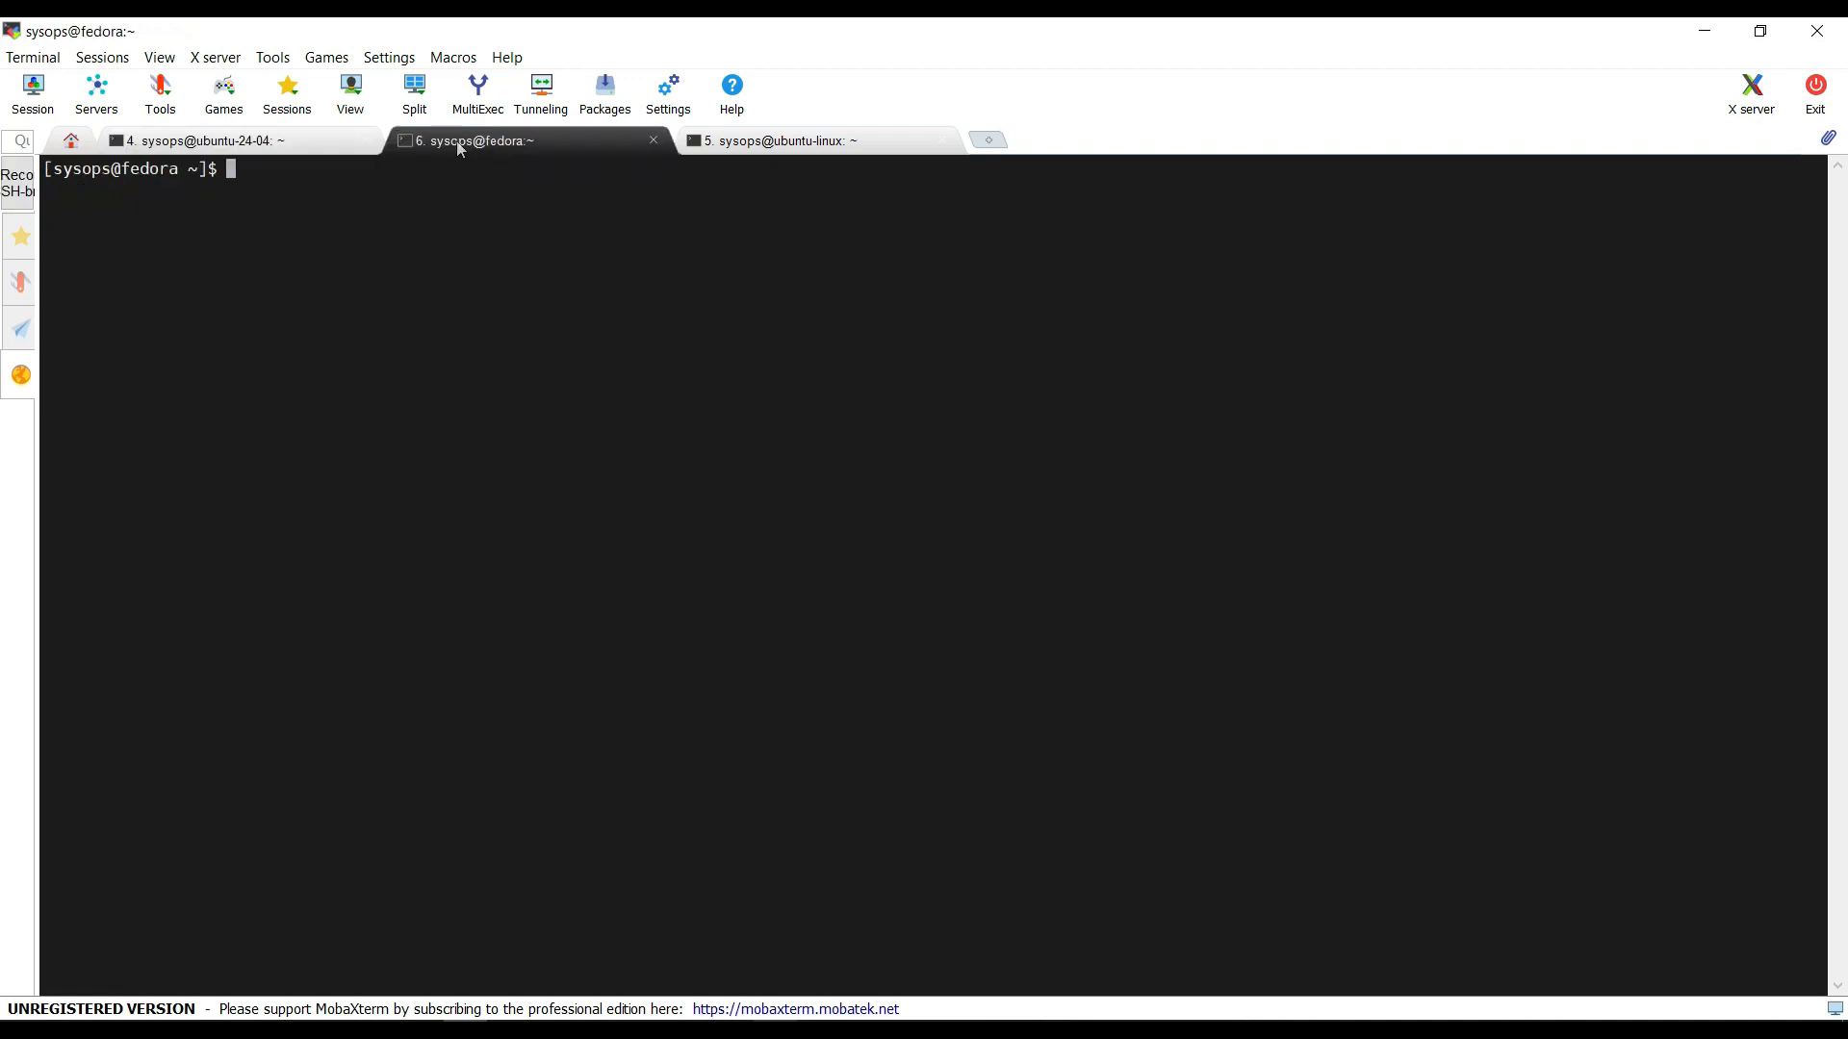
type("id sysops")
key("Return")
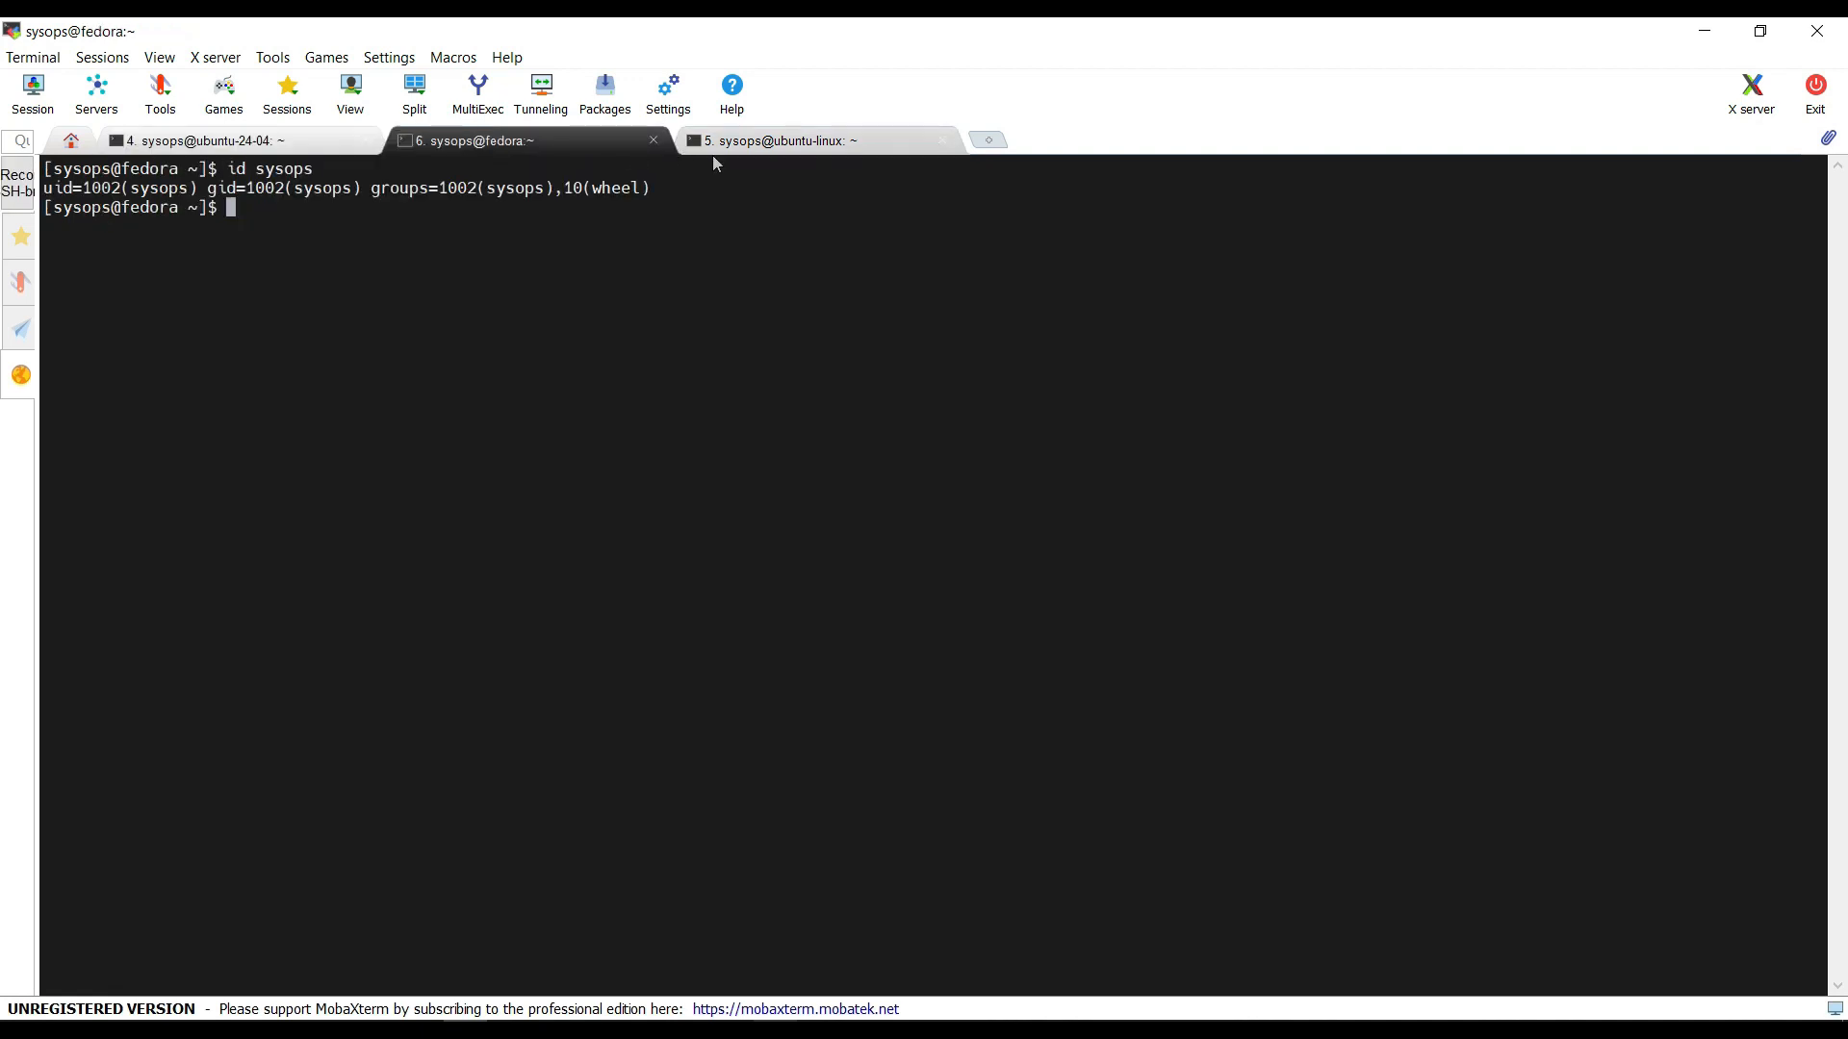
left_click(769, 150)
type("id sysops")
key("Return")
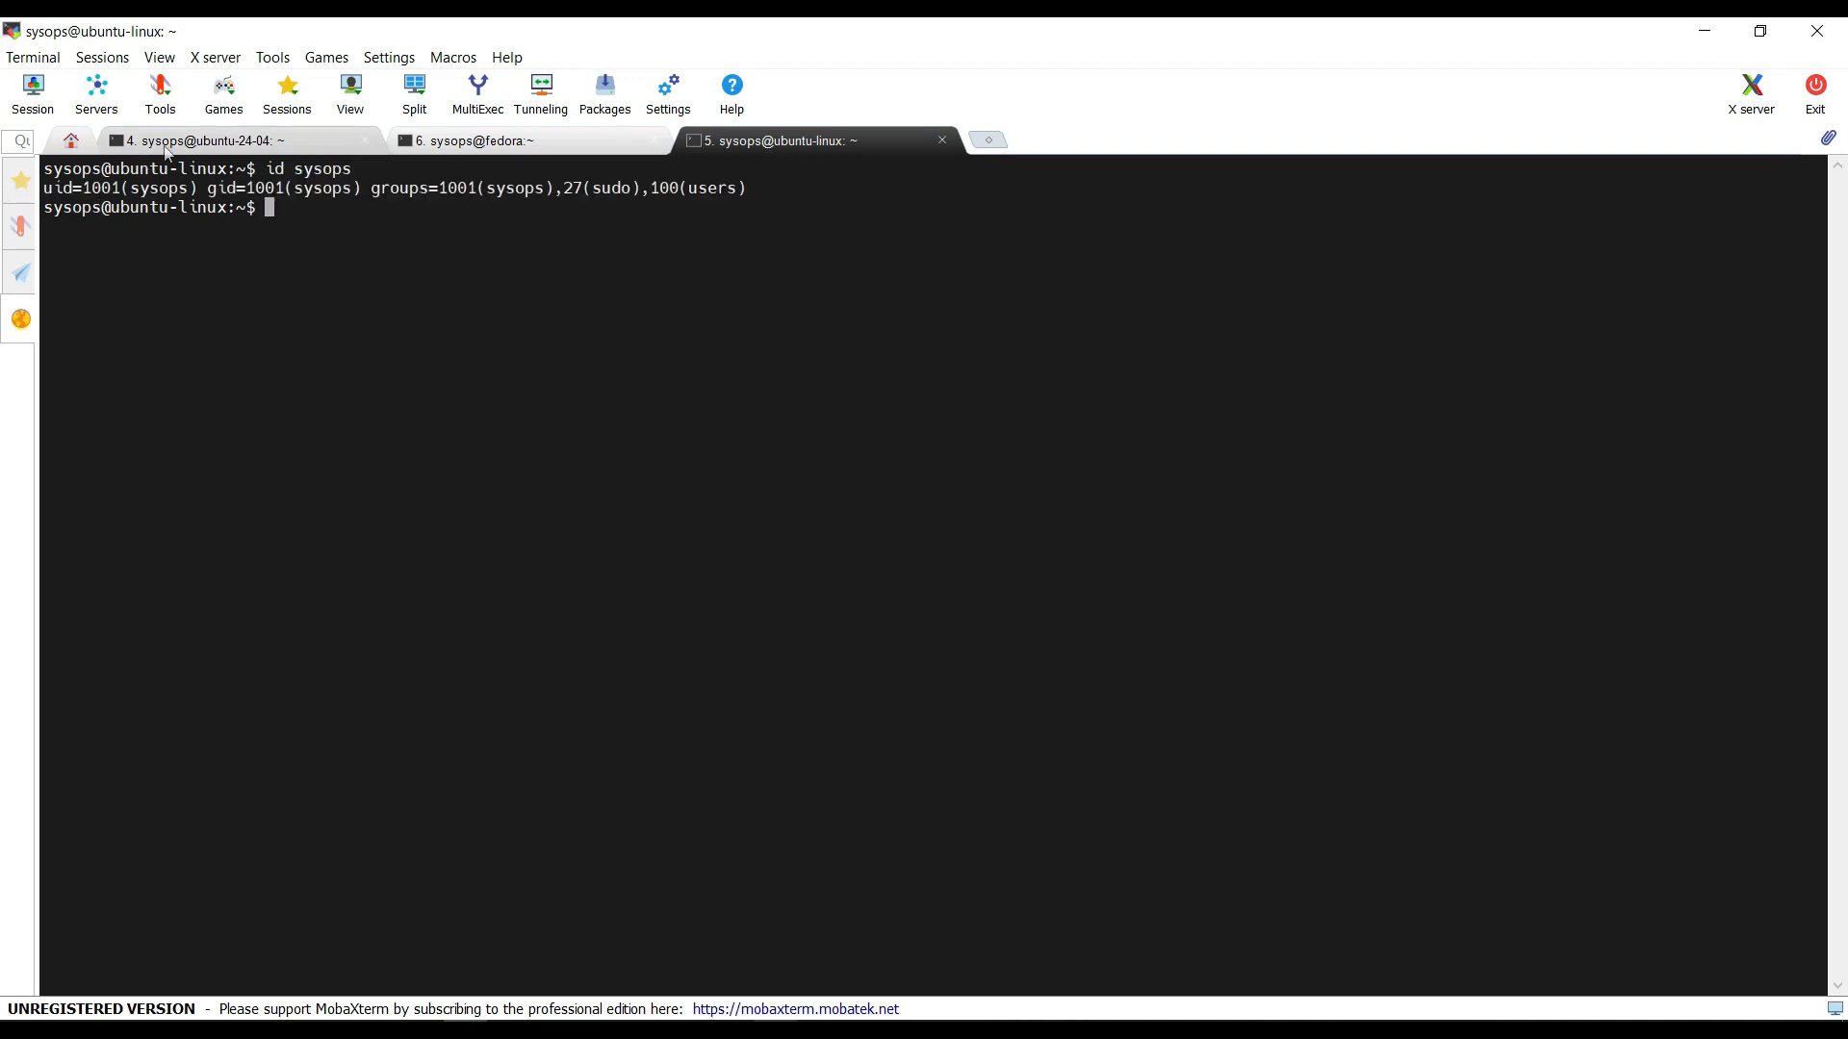
left_click(174, 144)
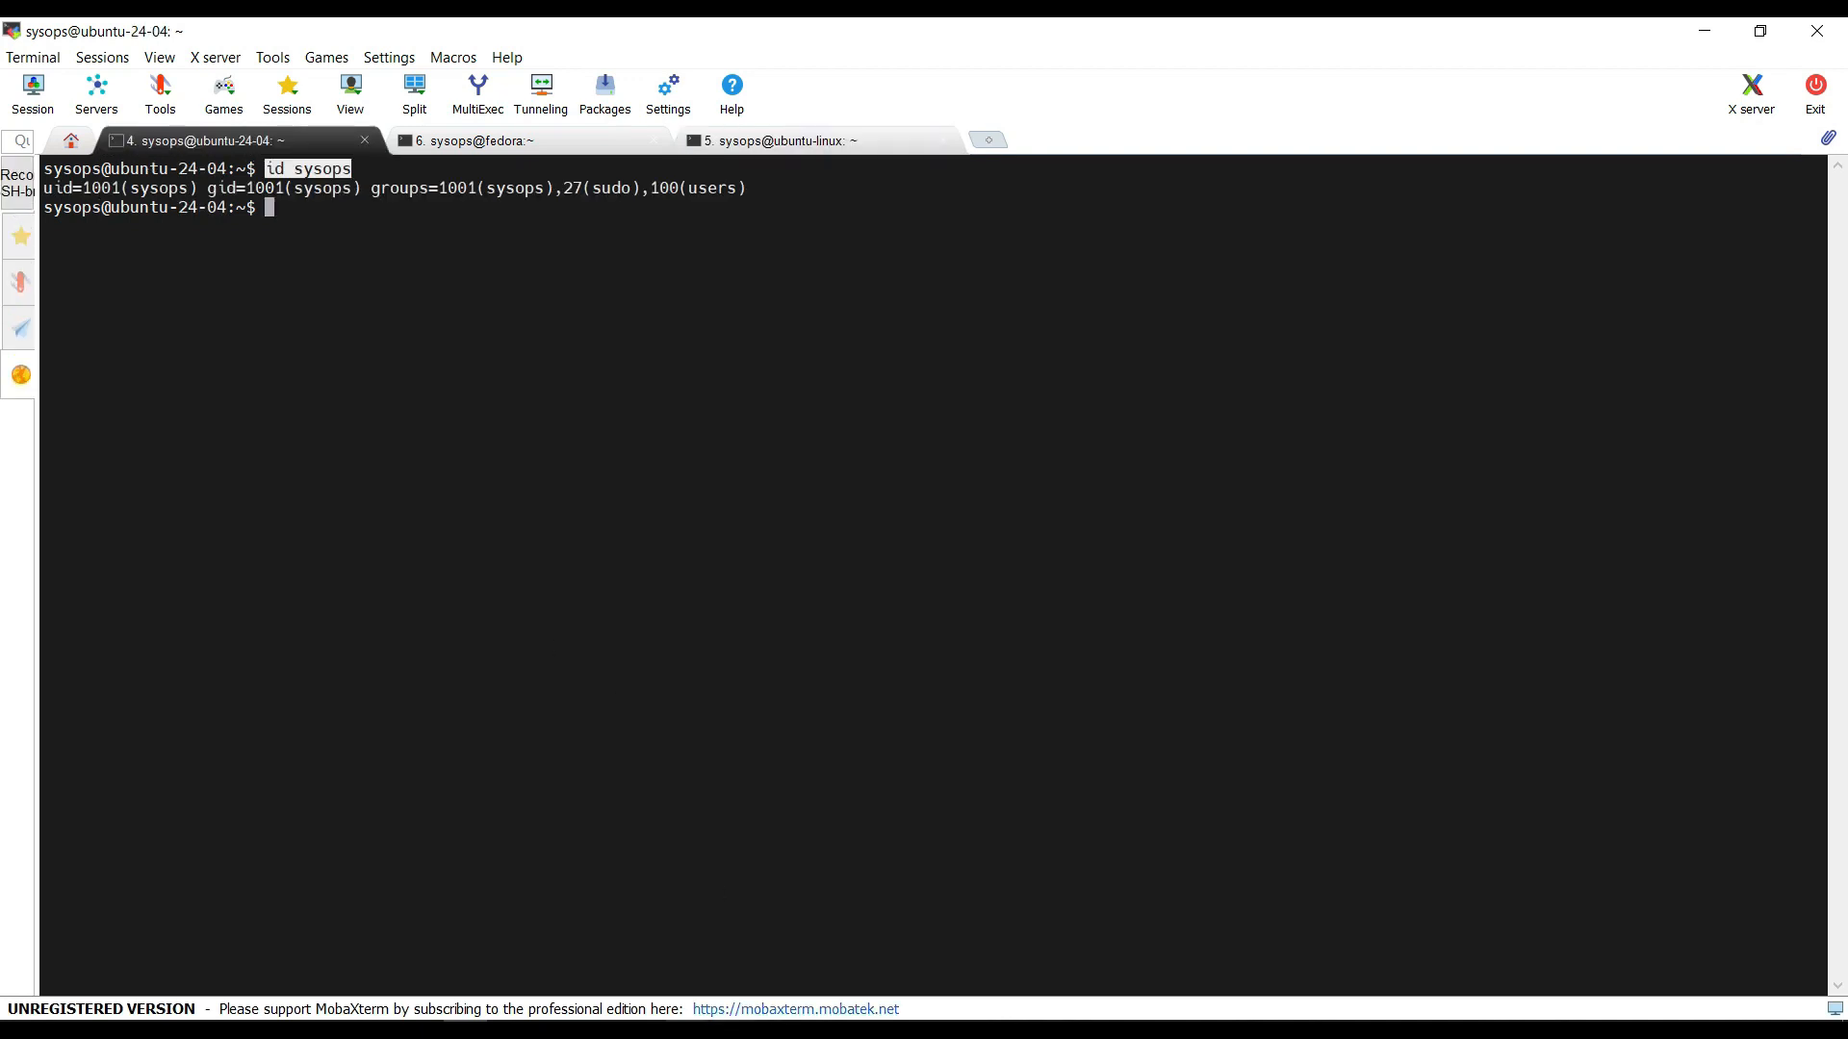
- Copy the echo | sudo tee sudoers NOPASSWD command from the Notepad notes
key("alt+Tab")
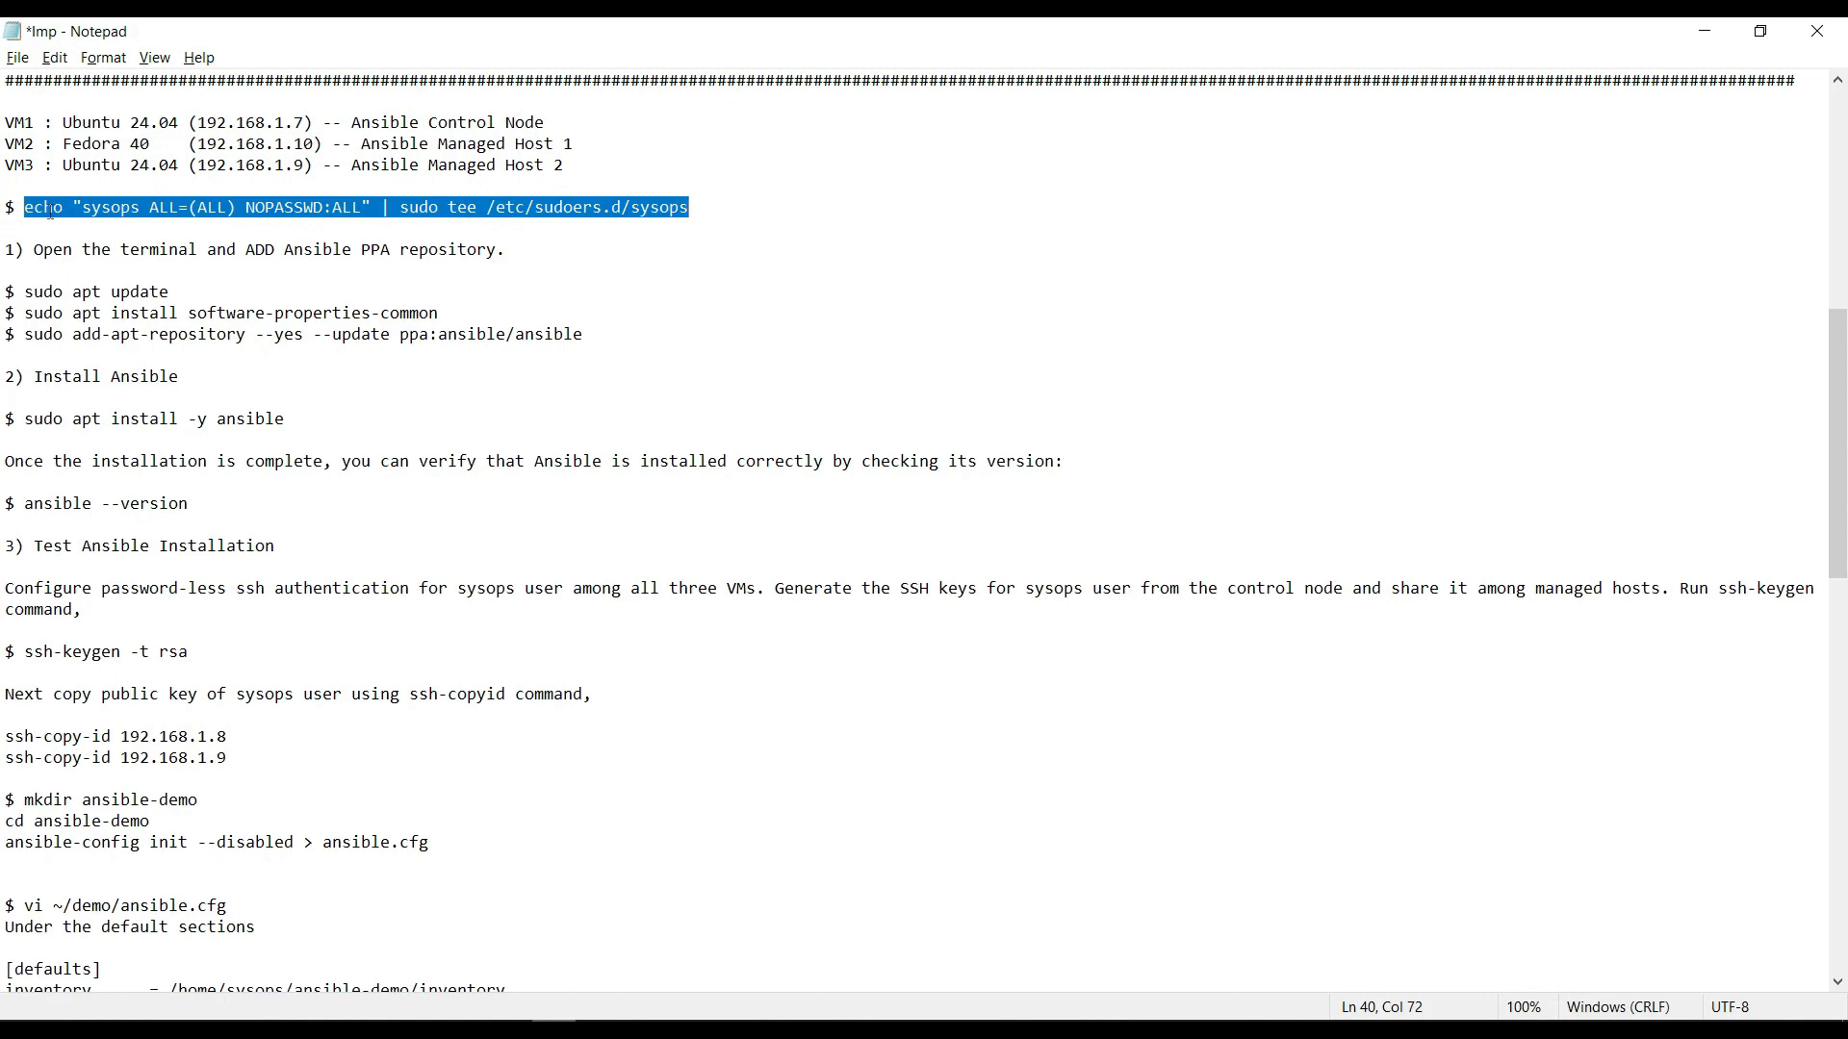
left_click(51, 209)
left_click_drag(23, 208, 691, 209)
right_click(651, 213)
left_click(588, 234)
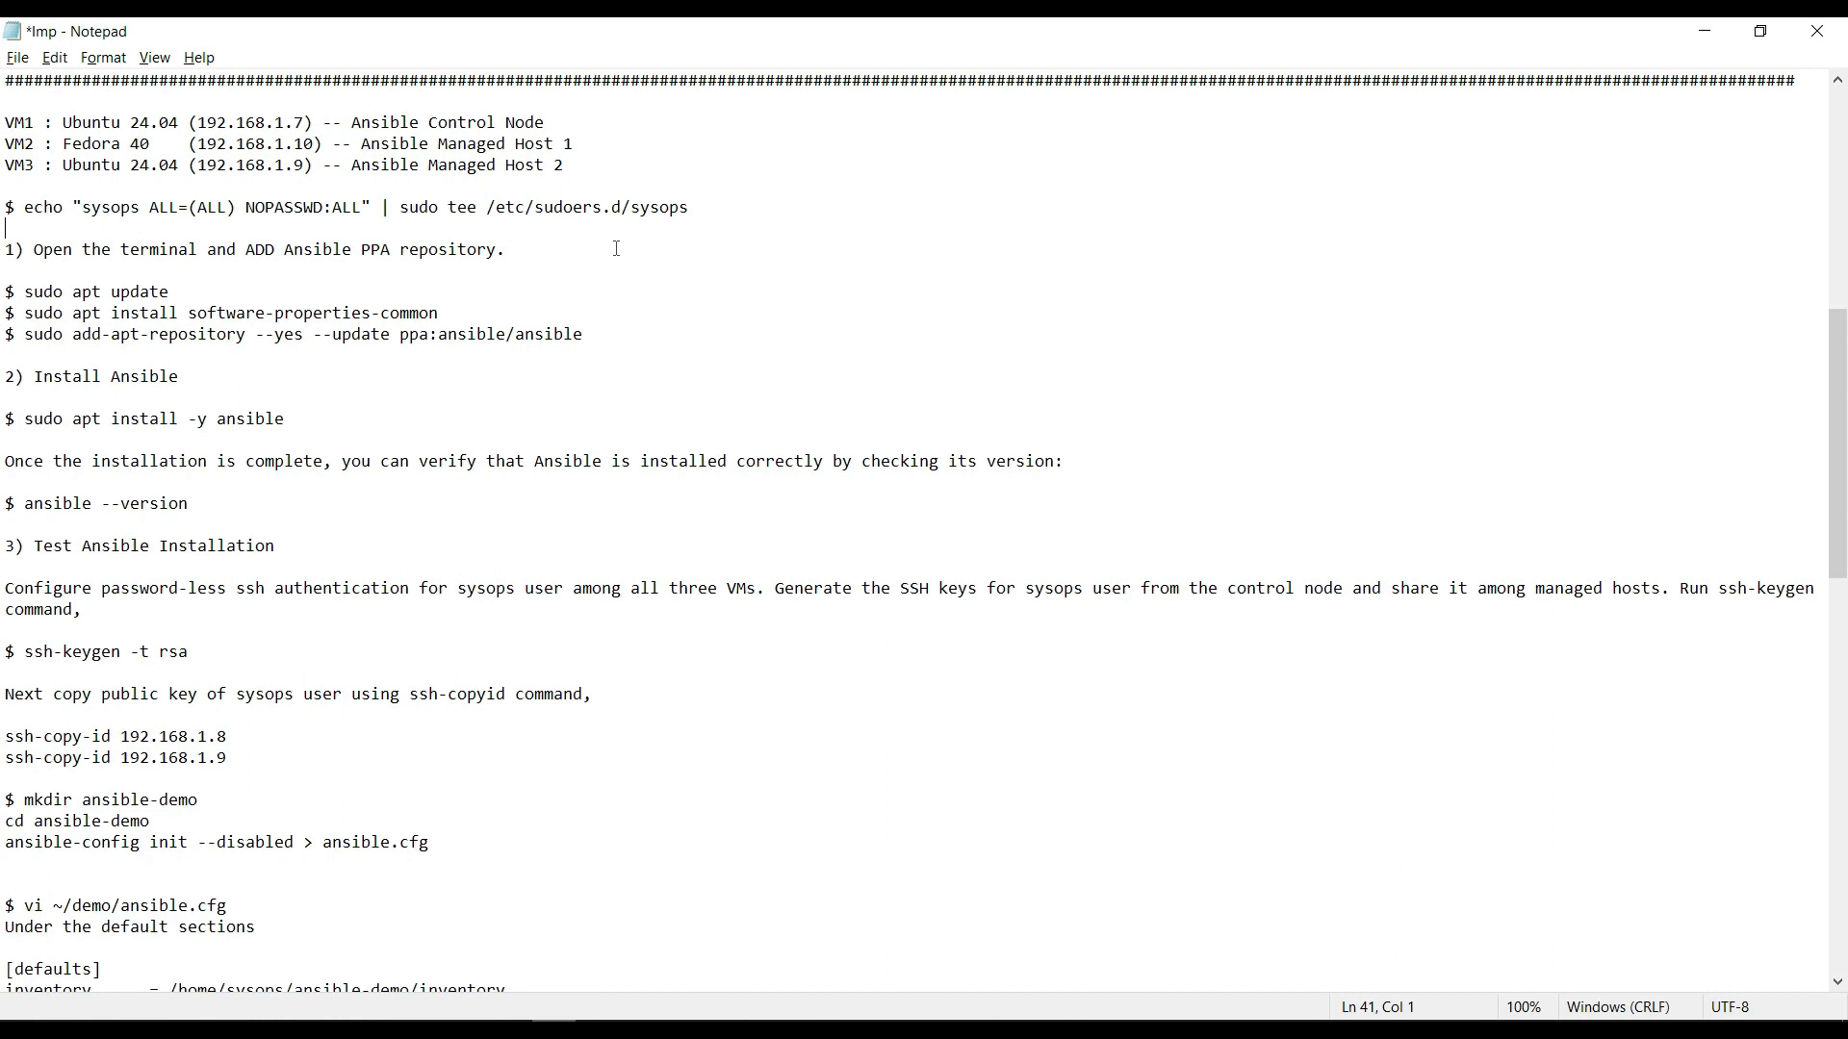
left_click_drag(24, 207, 690, 208)
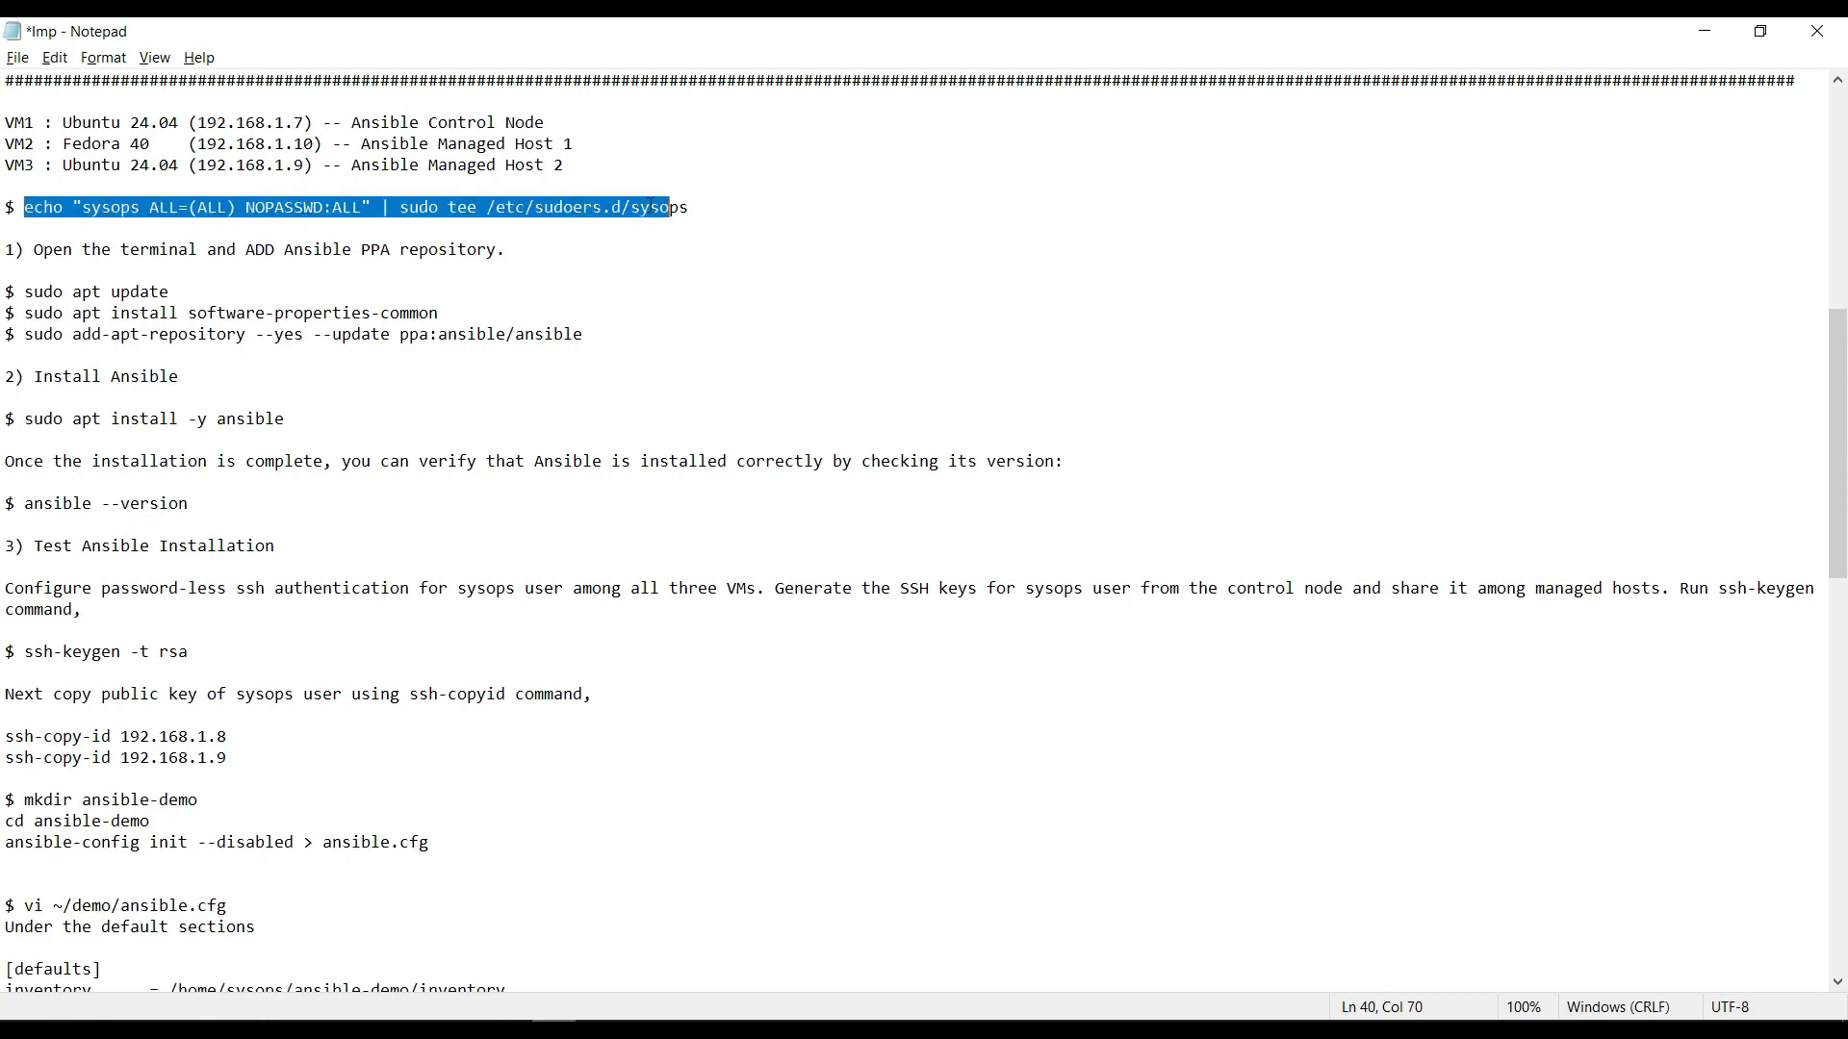
right_click(690, 209)
left_click(735, 272)
- Run the passwordless sudoers command for sysops on ubuntu-24-04, fedora and ubuntu-linux
key("alt+Tab")
right_click(558, 466)
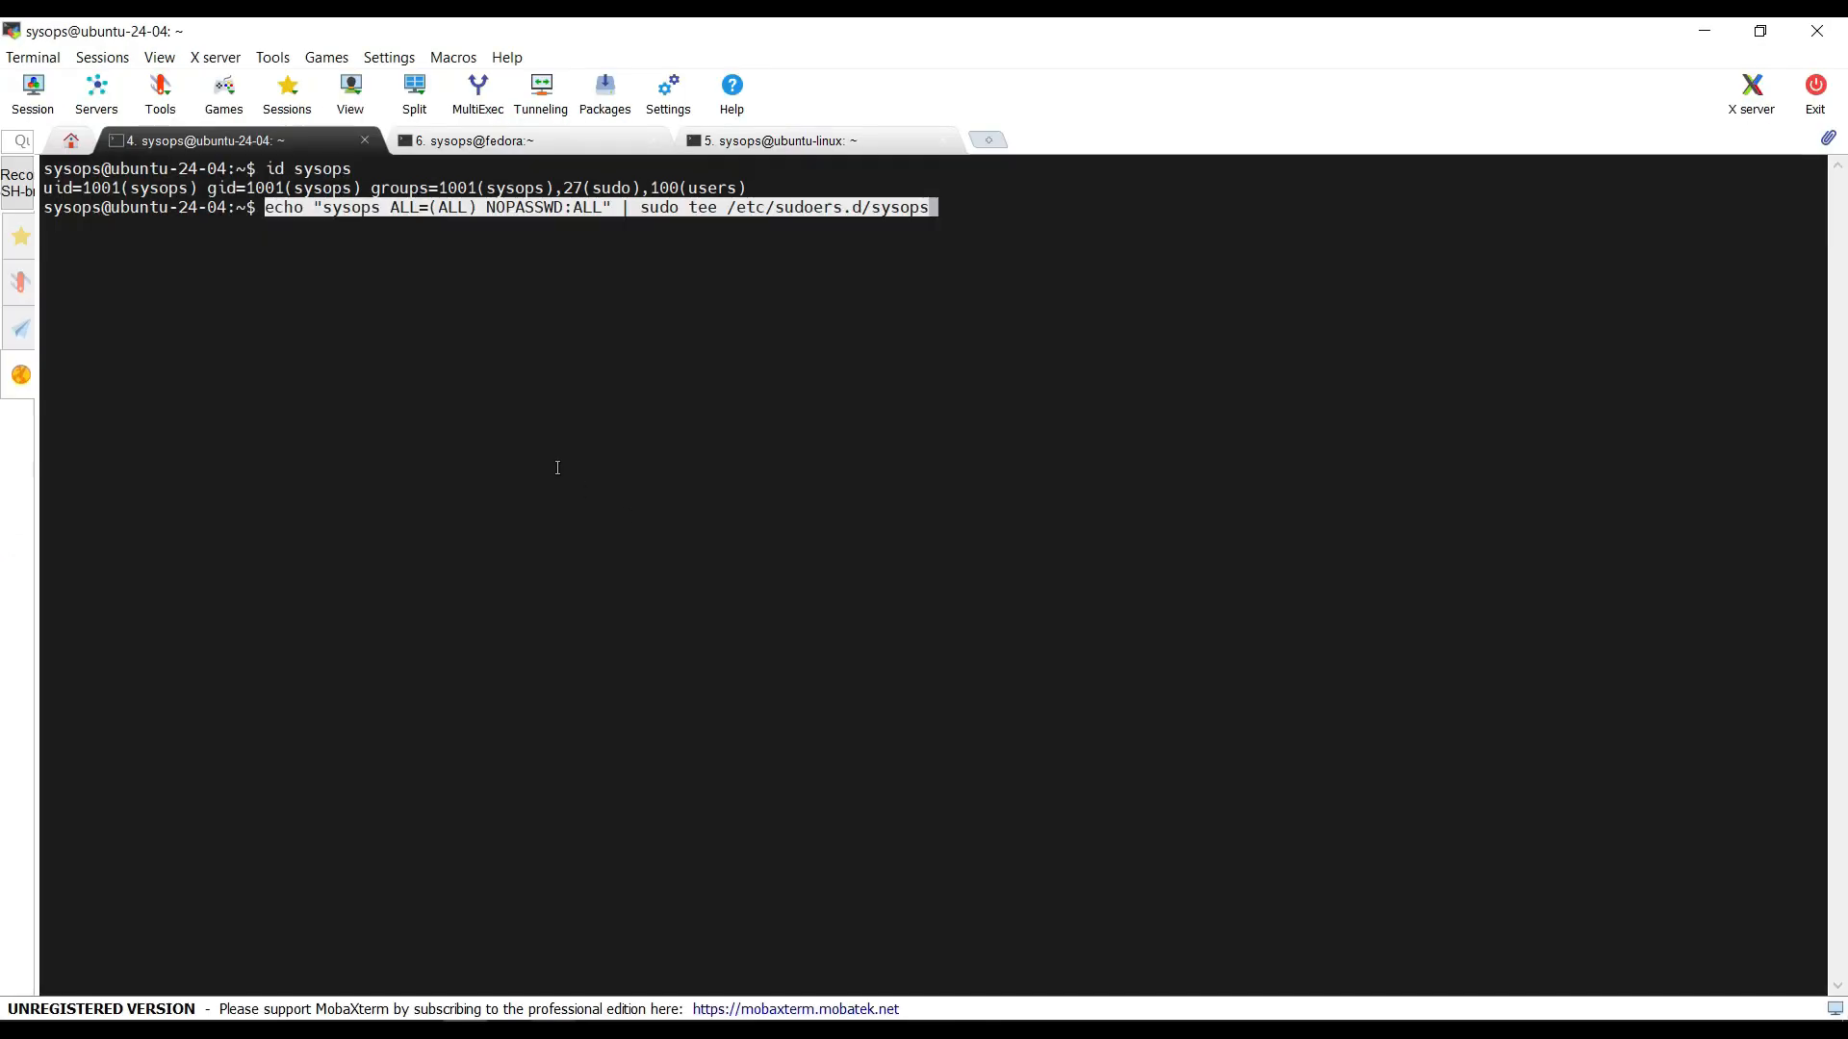
key("End")
key("Return")
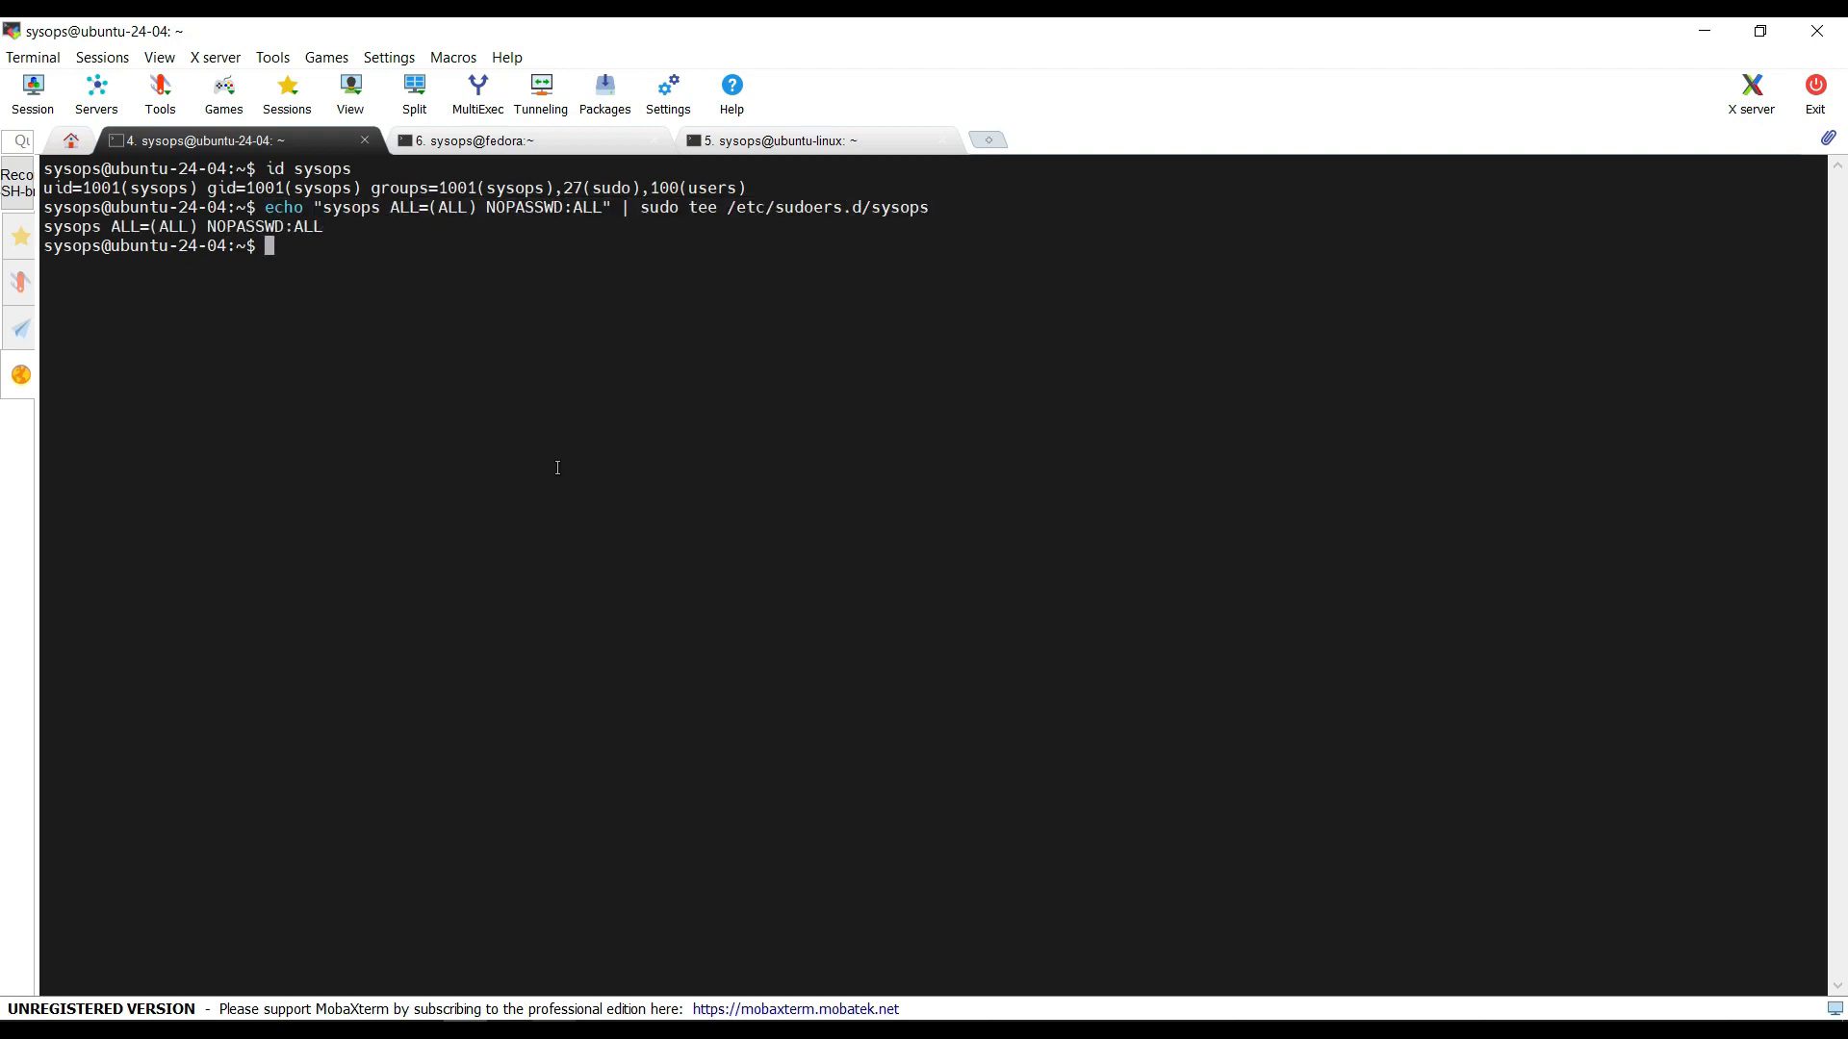
left_click(540, 141)
right_click(541, 183)
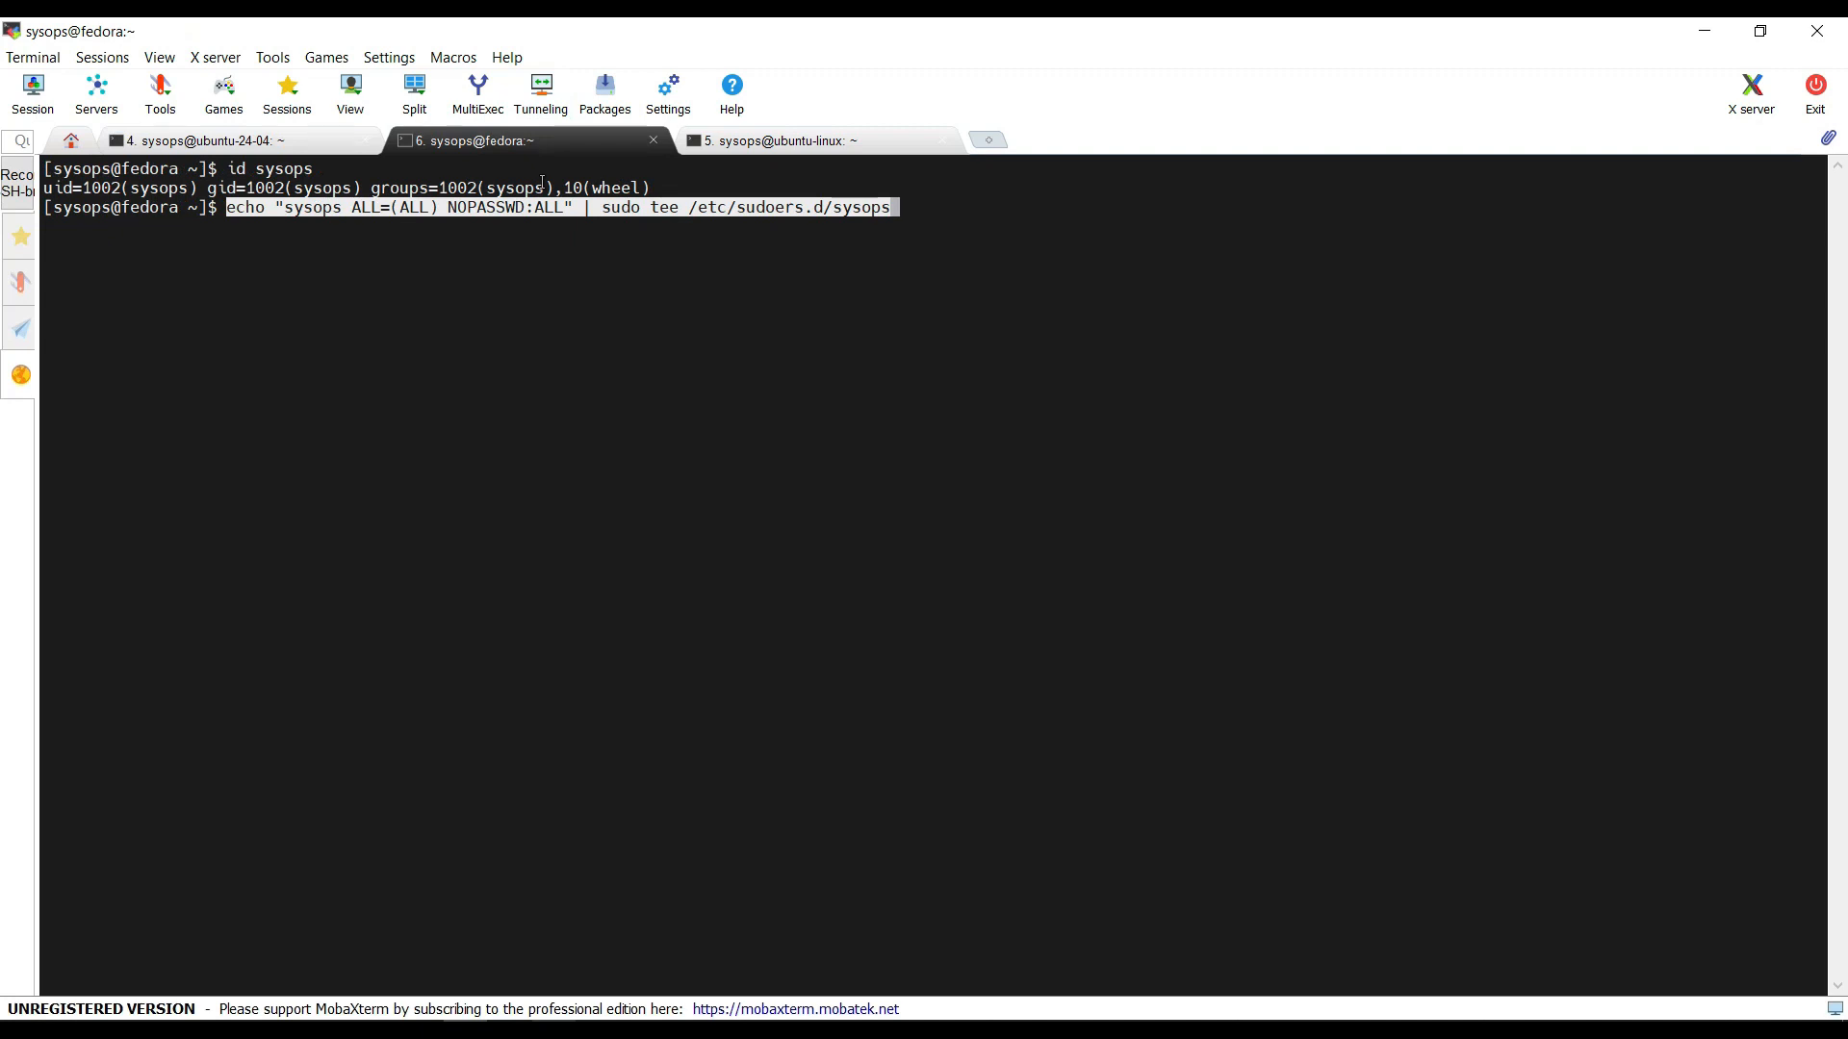
key("Return")
left_click(755, 144)
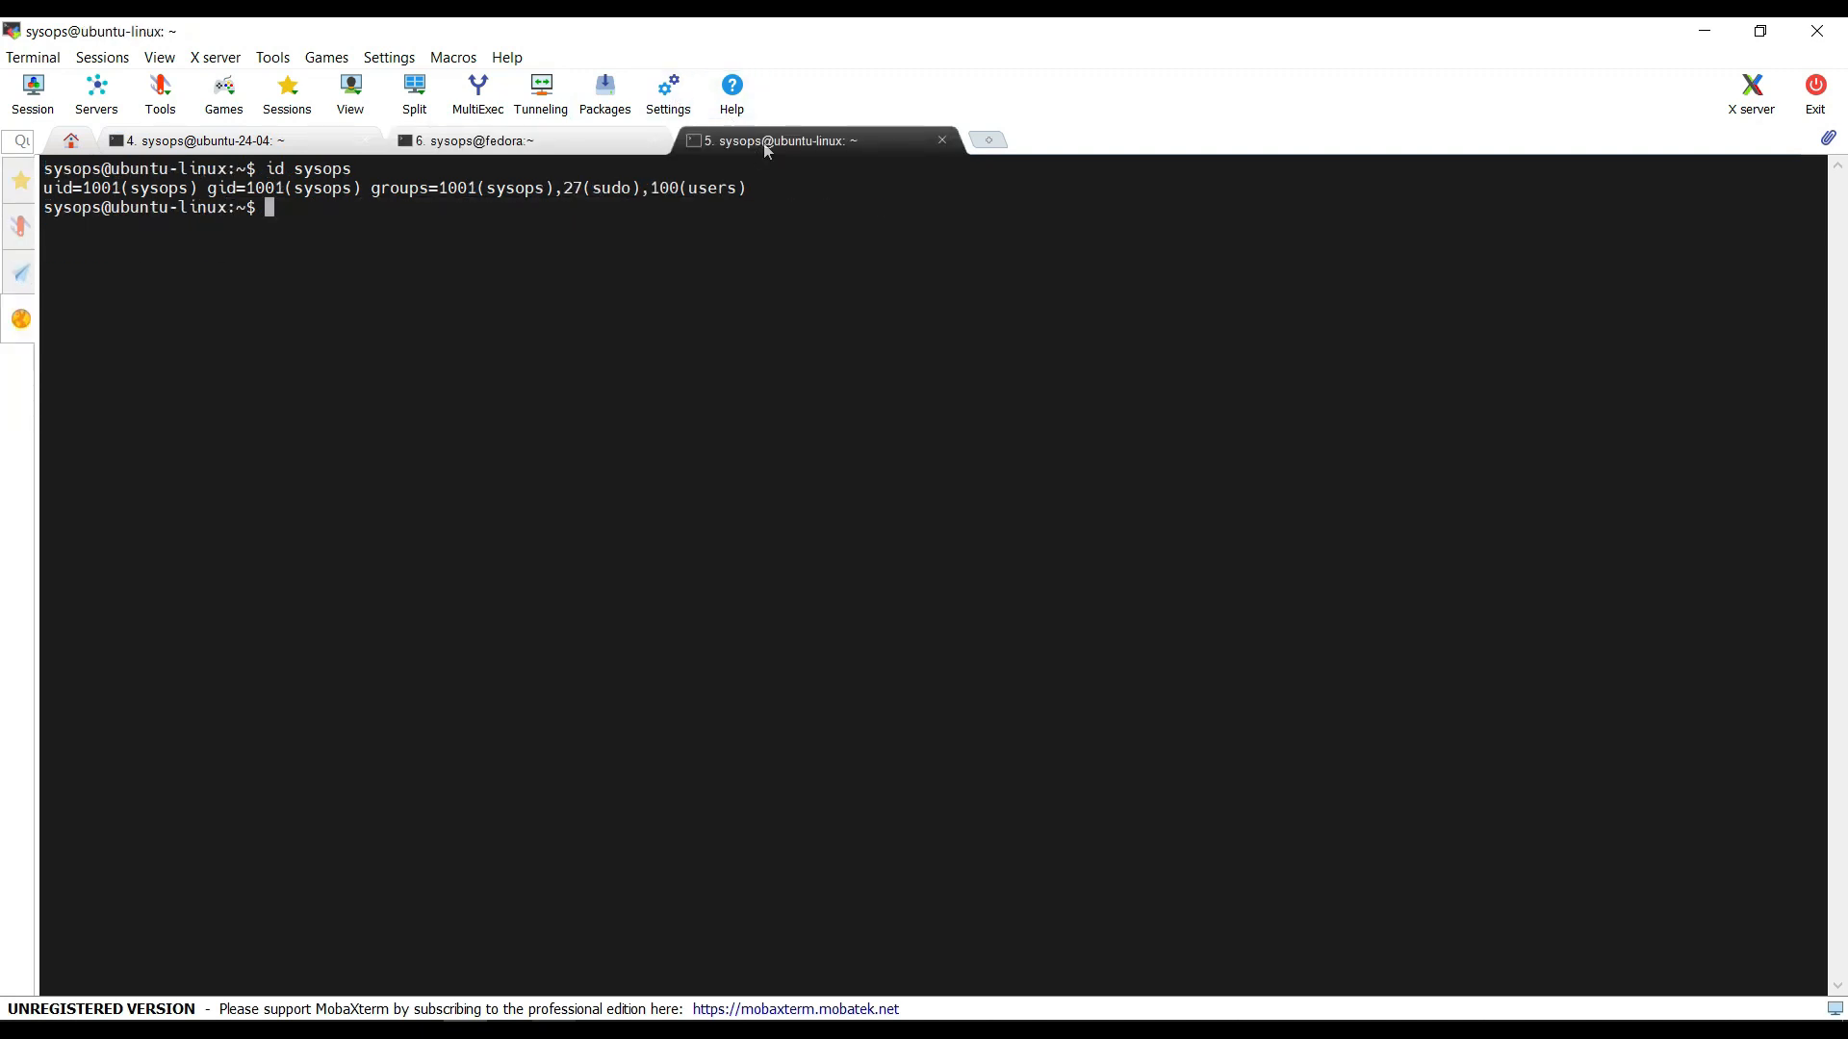
key("shift+Insert")
key("Return")
key("Return")
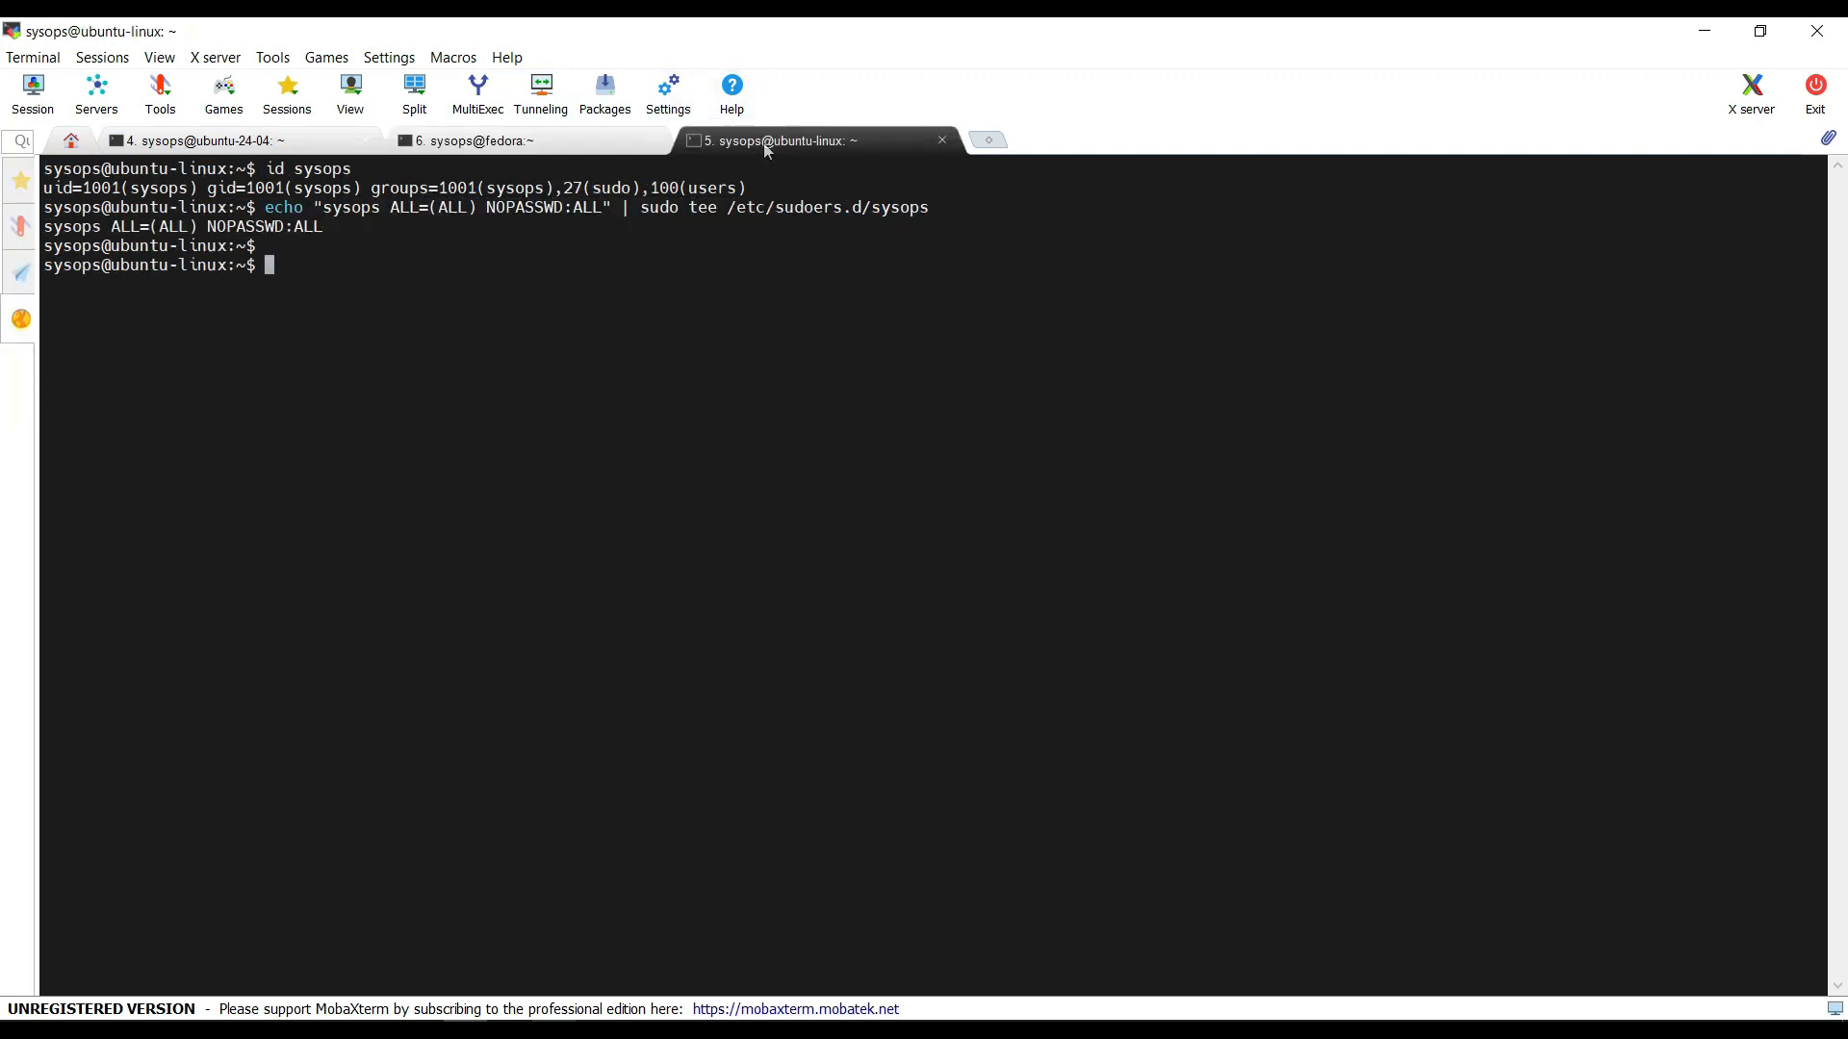
- Run the apt package index update on ubuntu-24-04
left_click(162, 145)
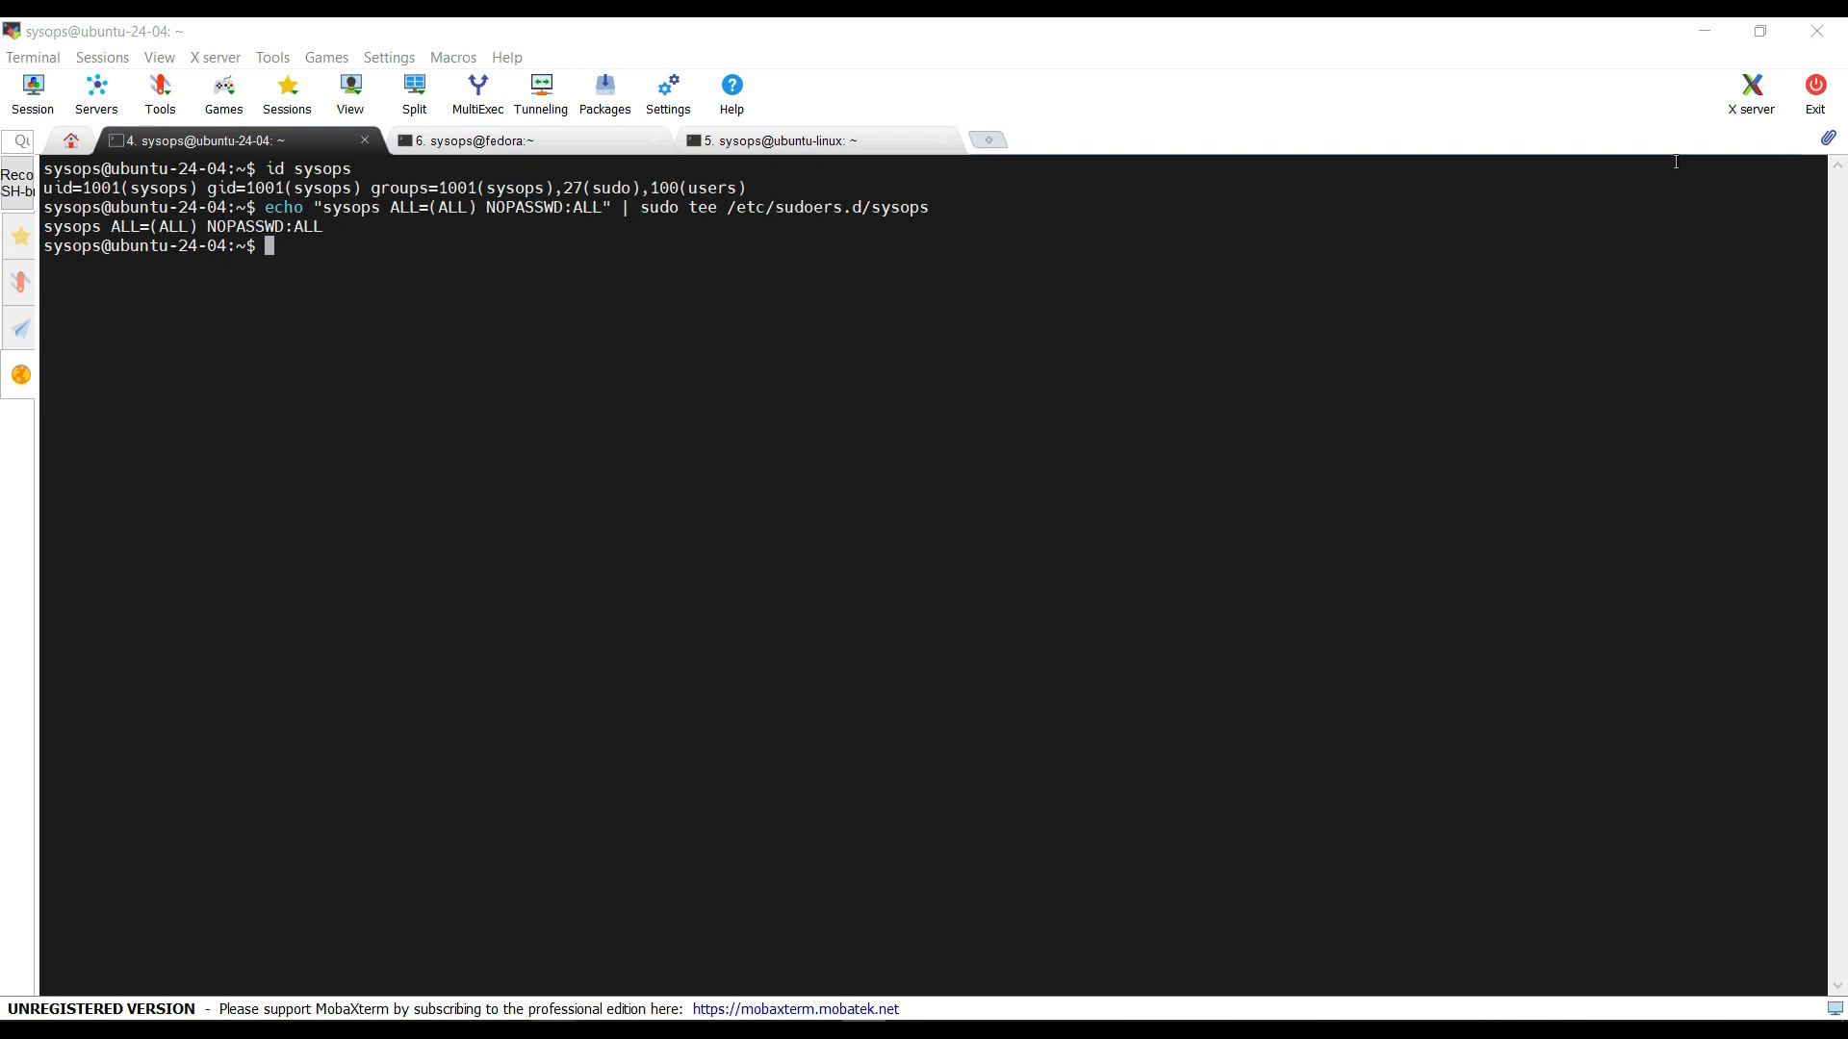
type("sudo apt update")
key("Return")
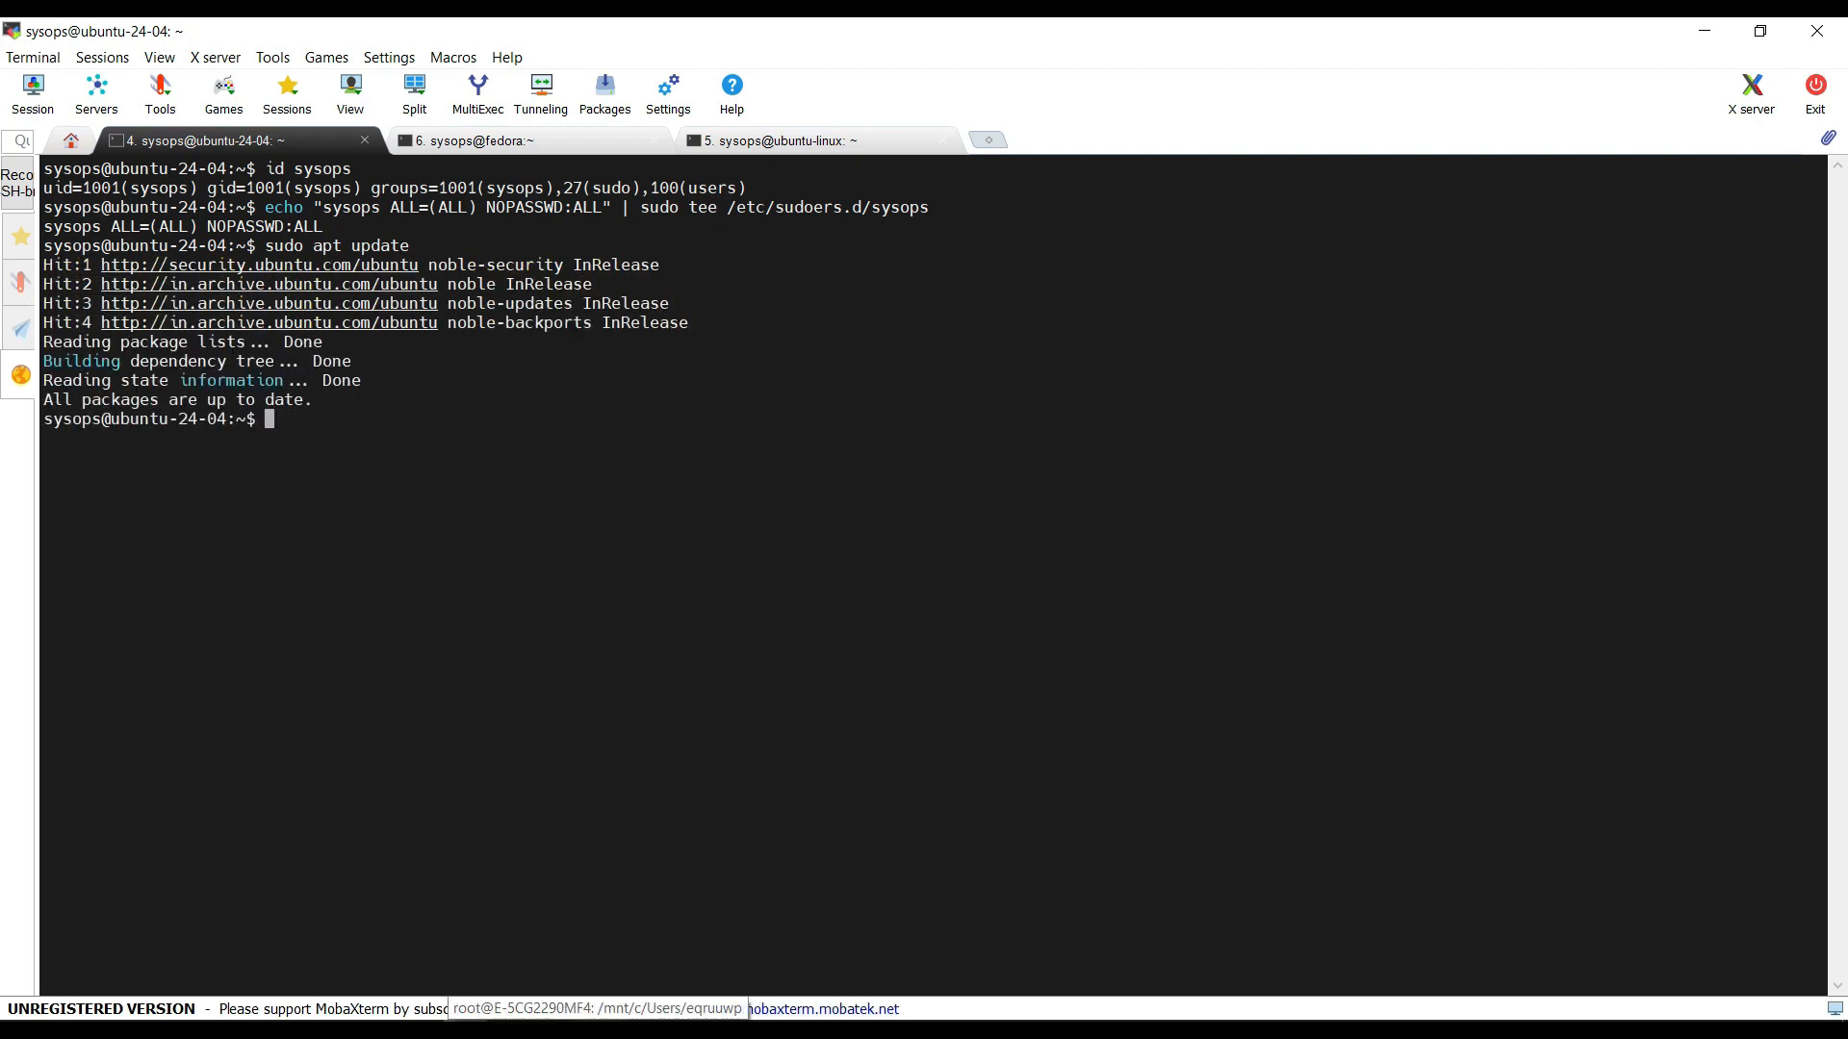
- Copy and run the software-properties-common install command from the notes
left_click(556, 1022)
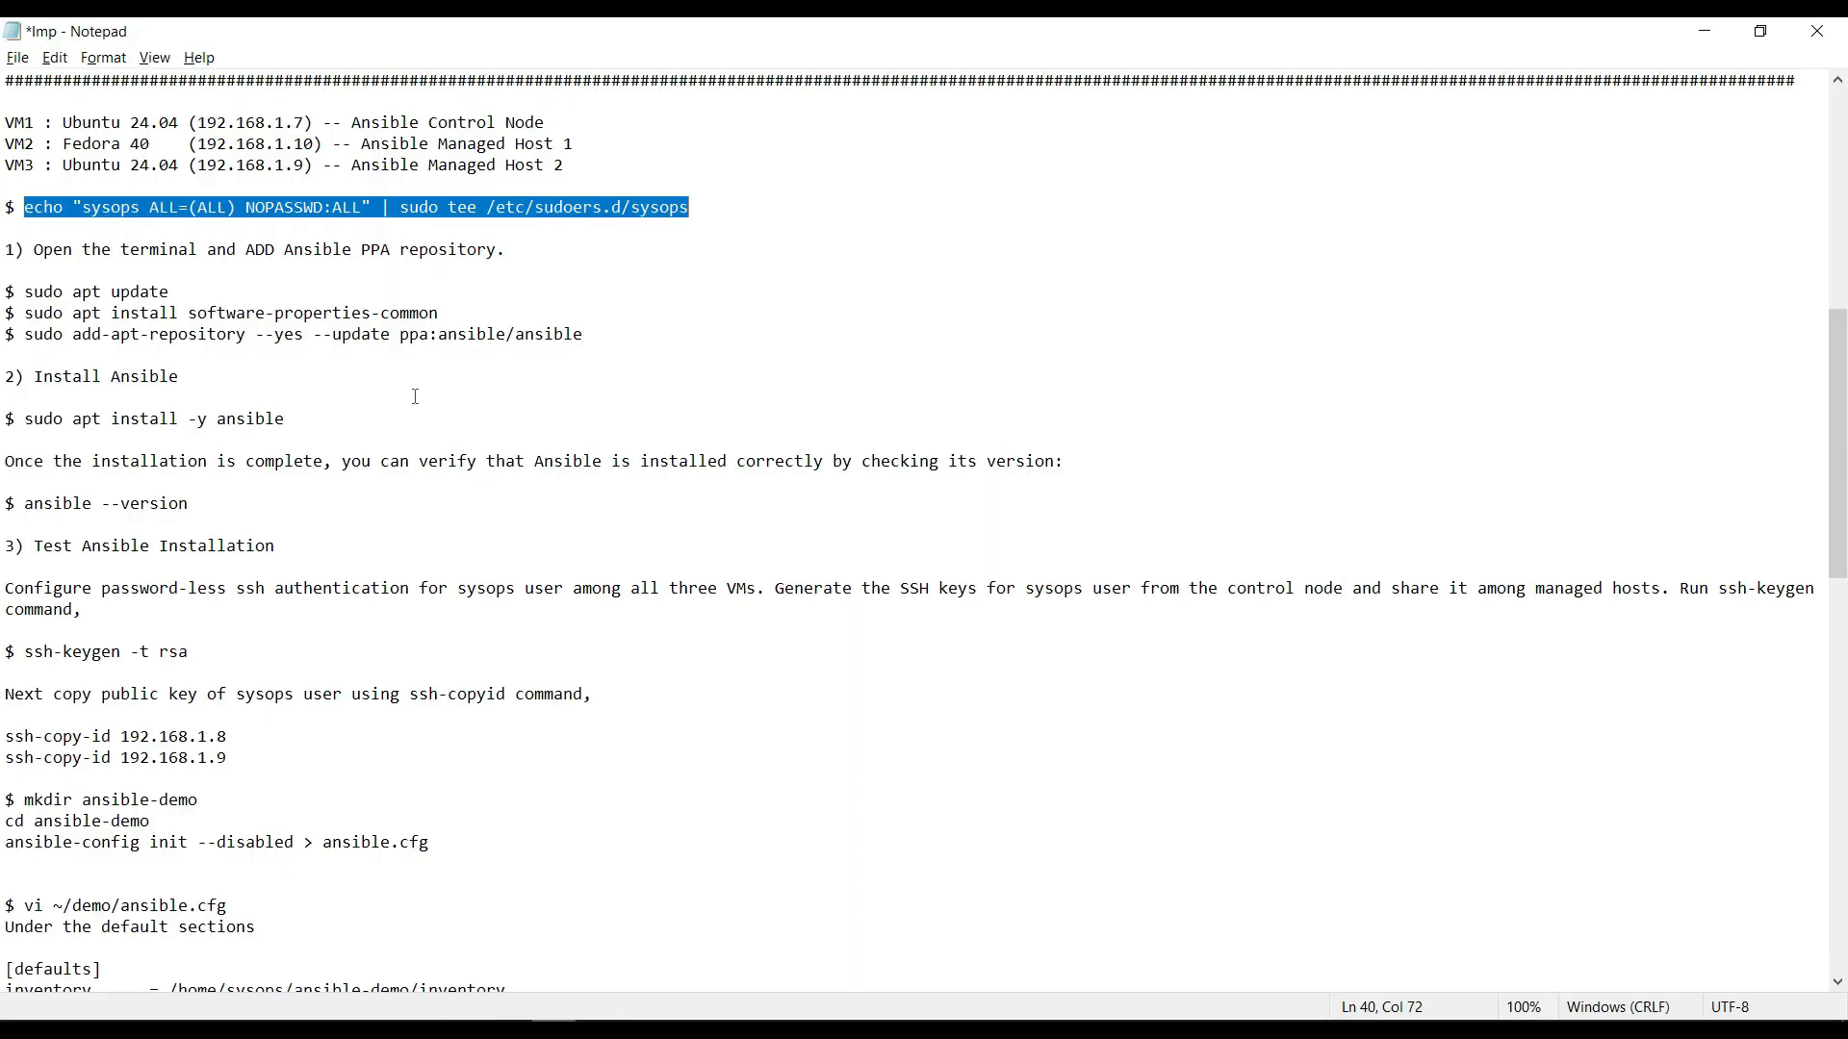
left_click_drag(33, 314, 437, 313)
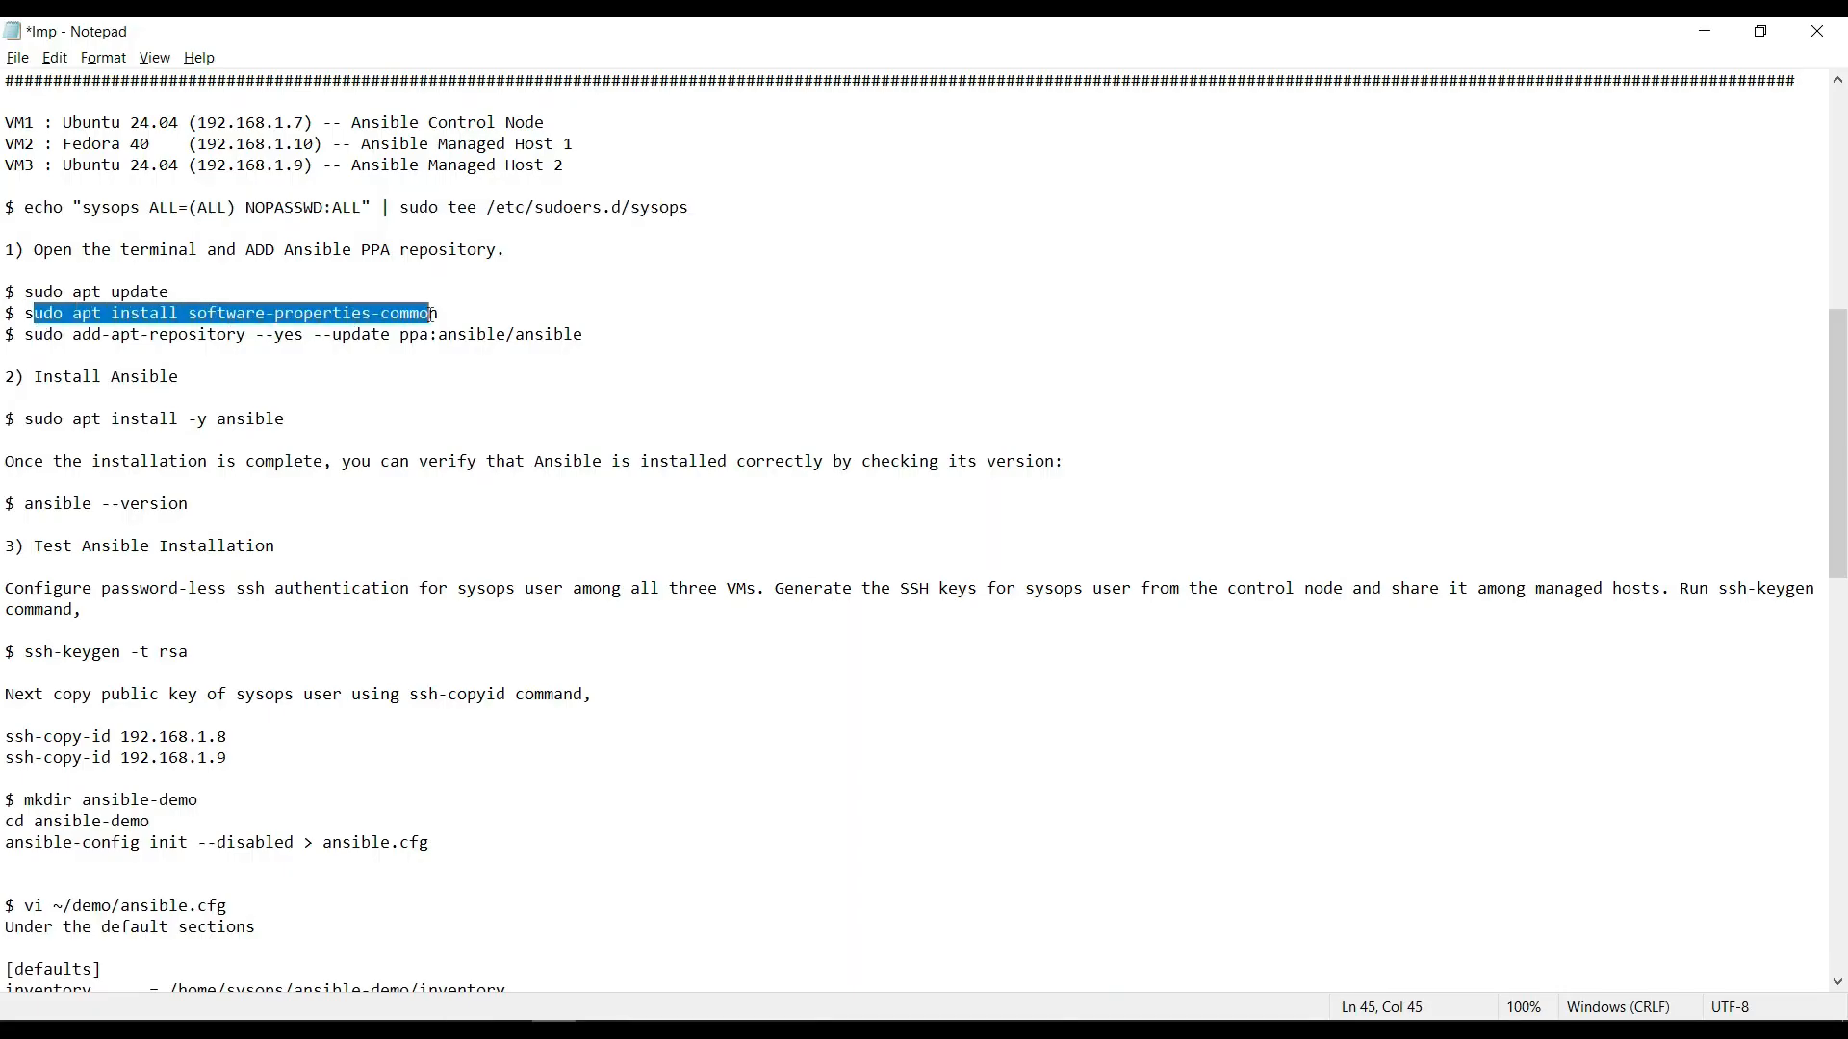
left_click(343, 313)
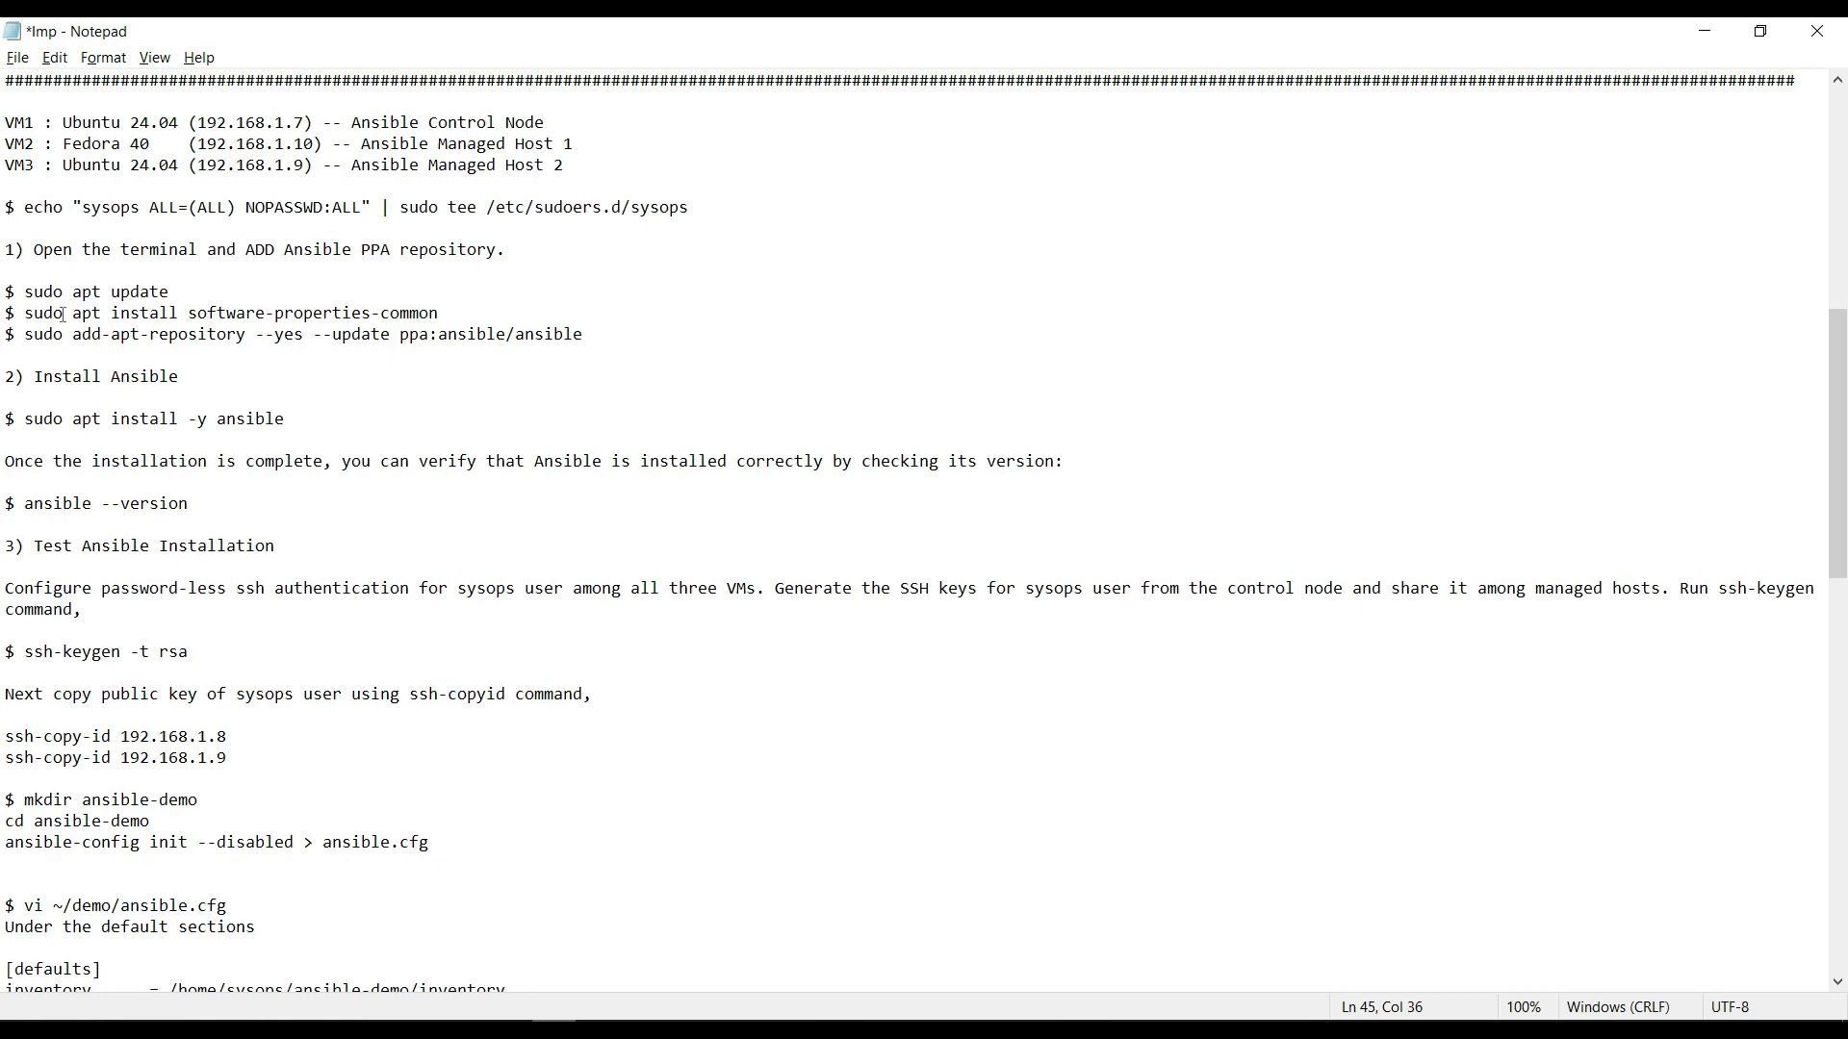
left_click_drag(26, 313, 437, 313)
right_click(405, 320)
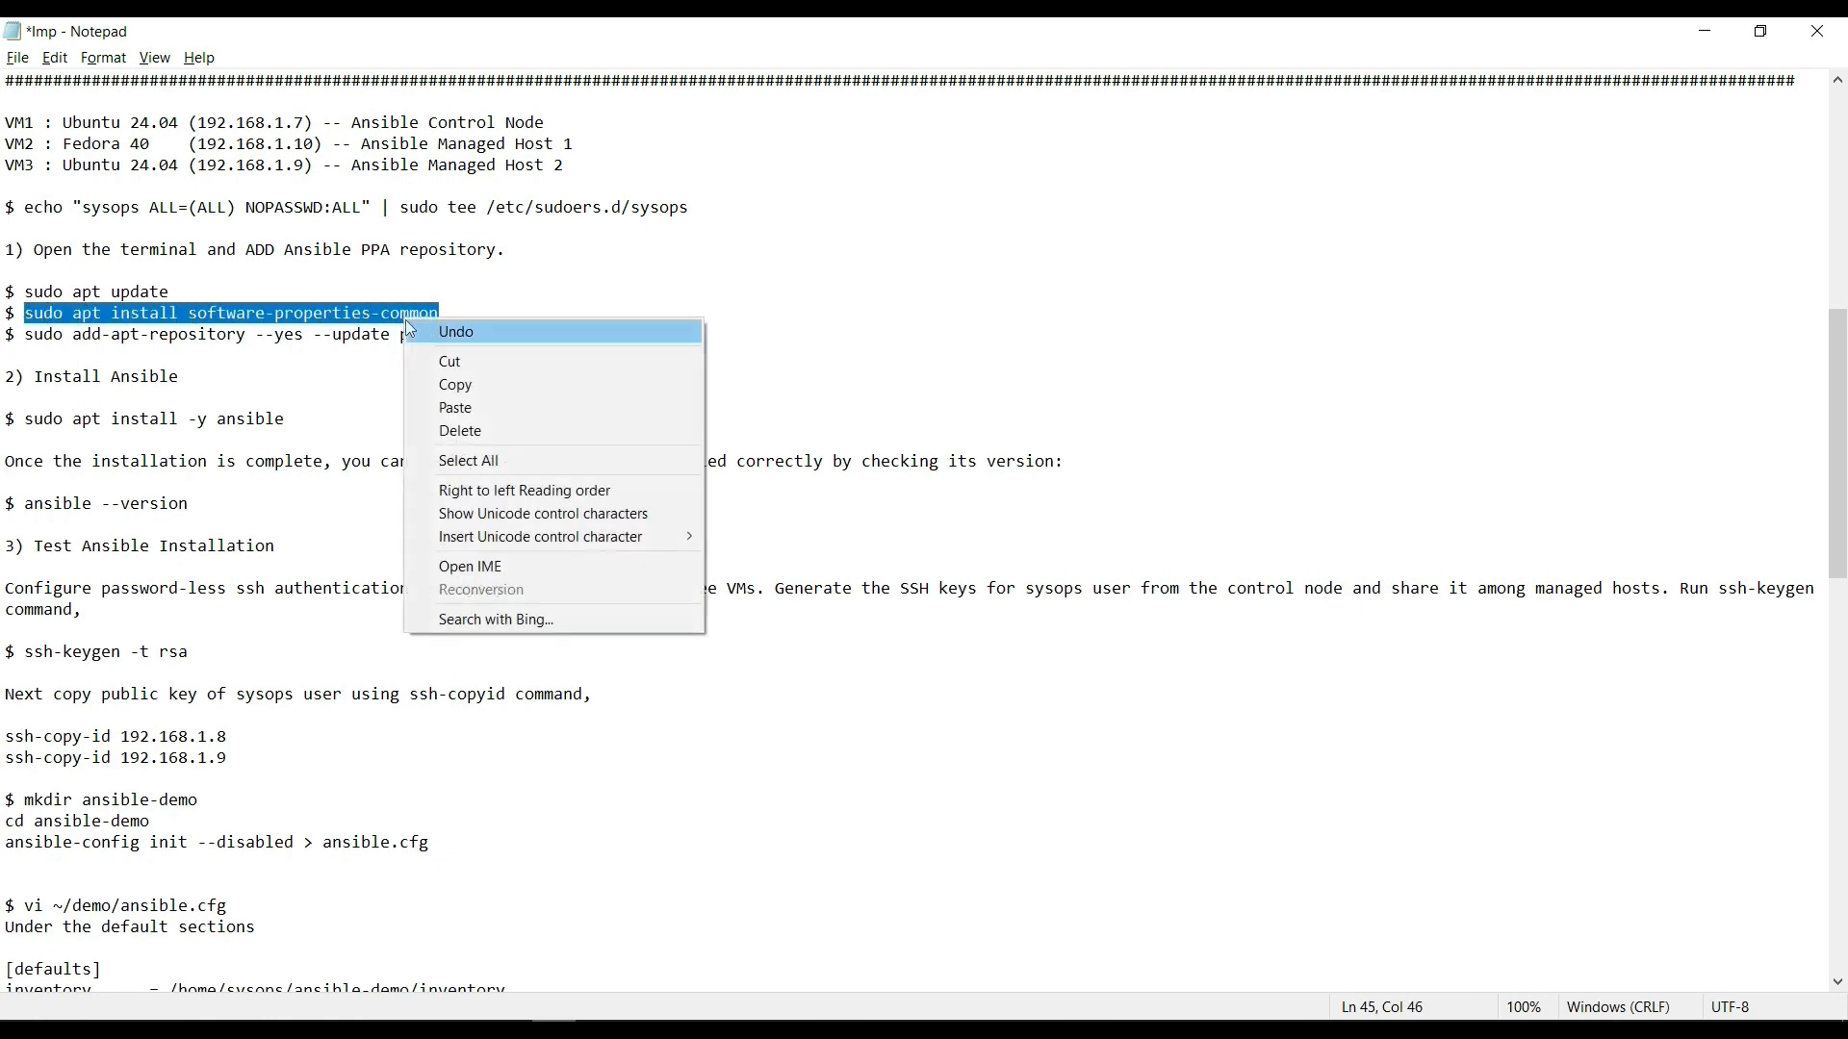
left_click(455, 384)
key("alt+Tab")
key("Return")
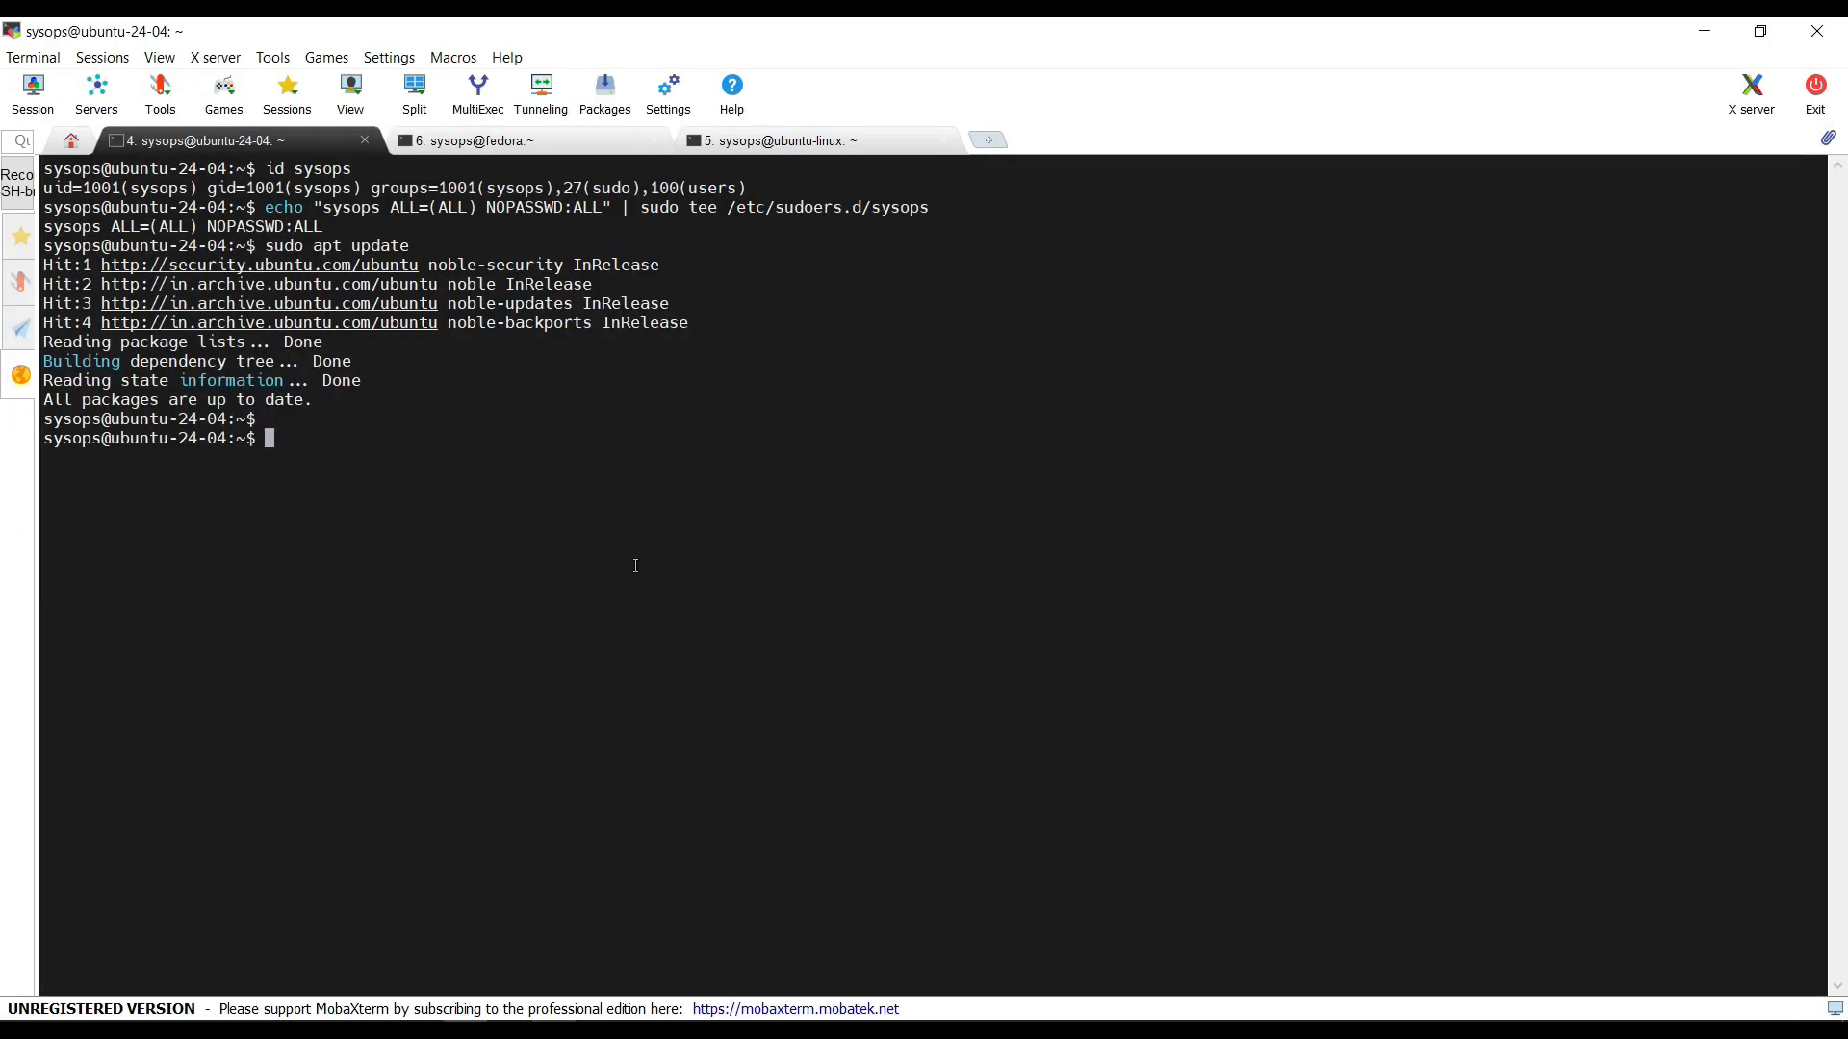
right_click(634, 564)
key("Return")
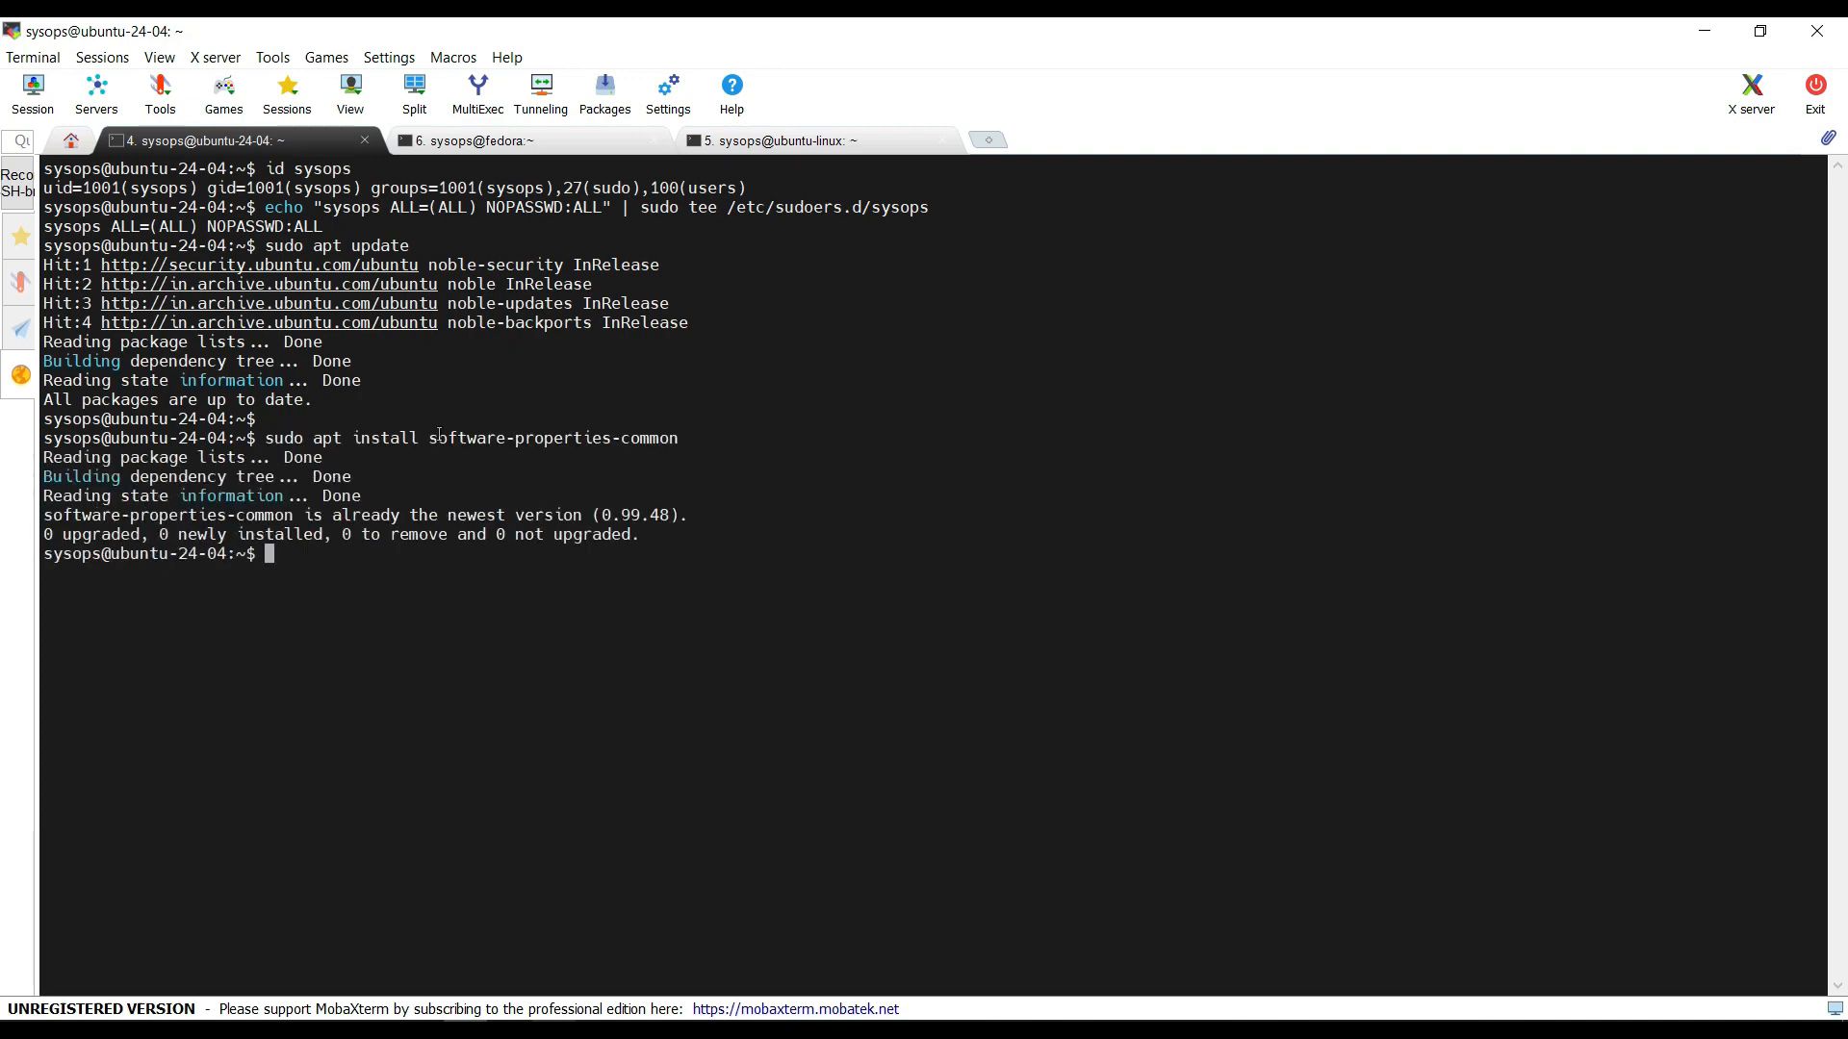
- Copy and run the add-apt-repository ppa:ansible/ansible command
key("alt+Tab")
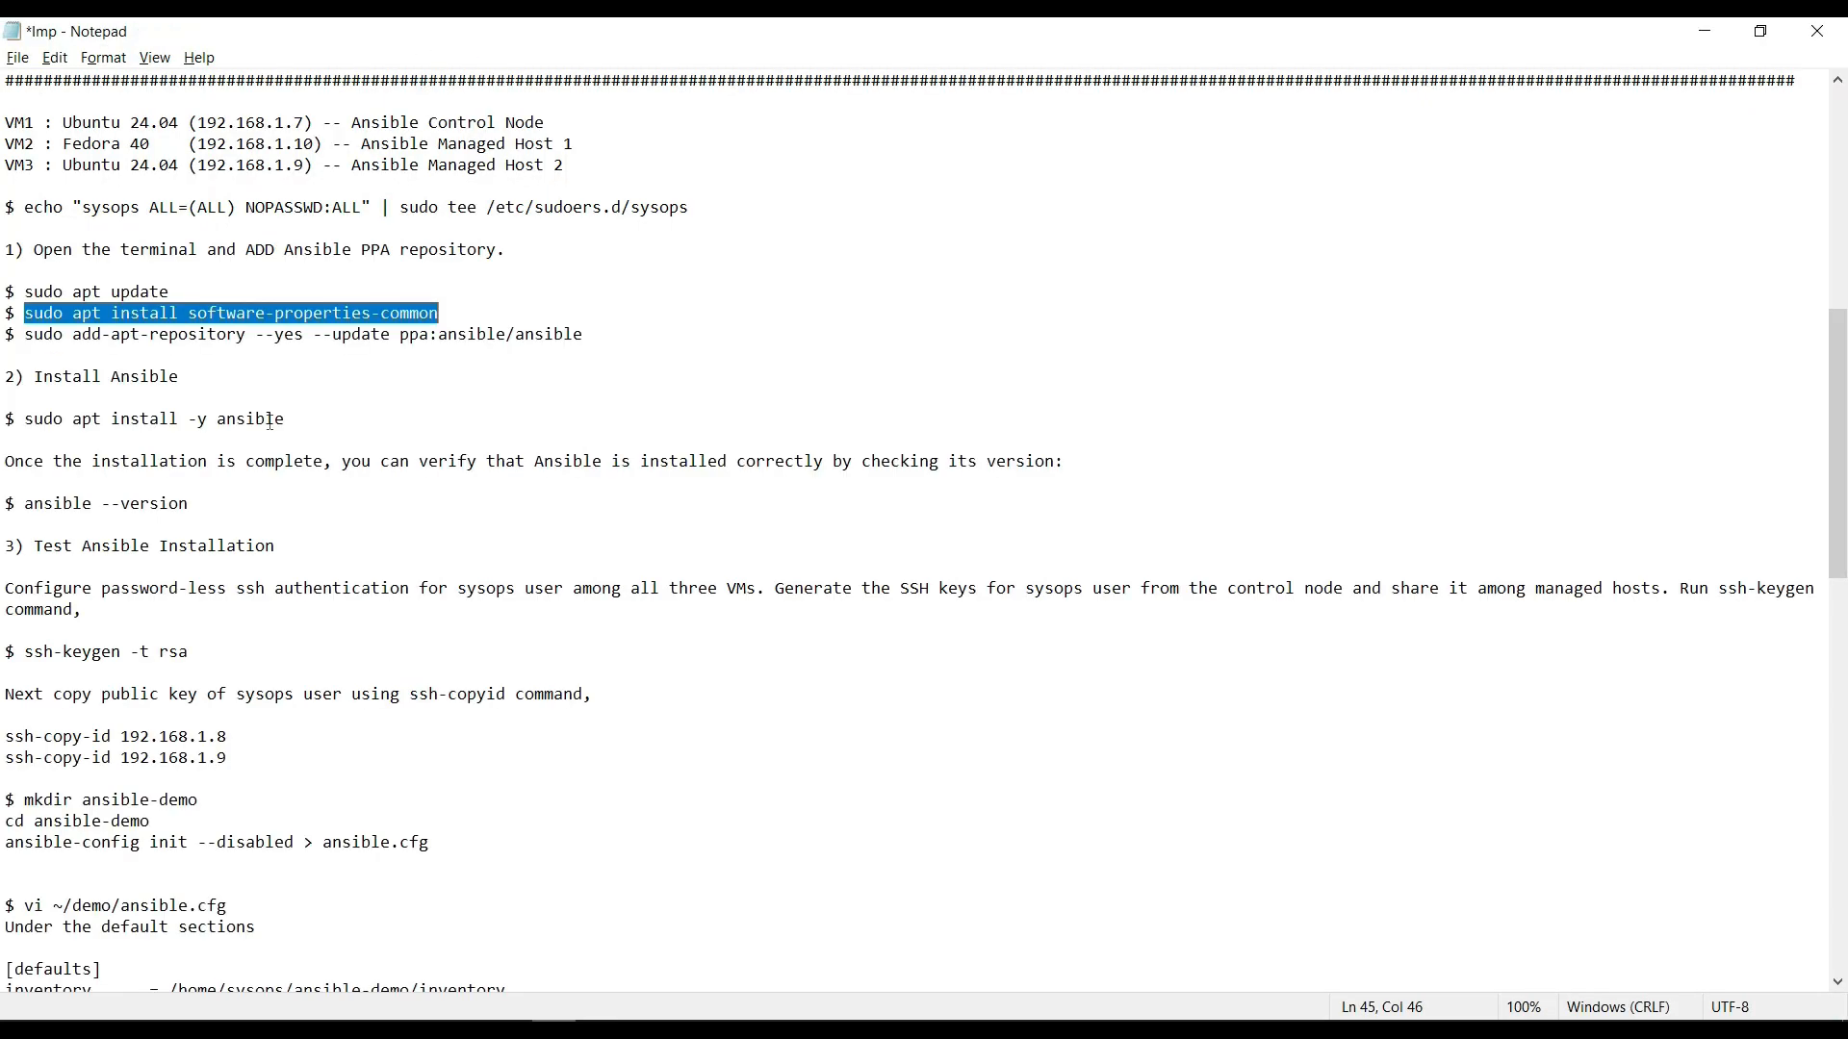
left_click_drag(25, 335, 605, 336)
right_click(559, 342)
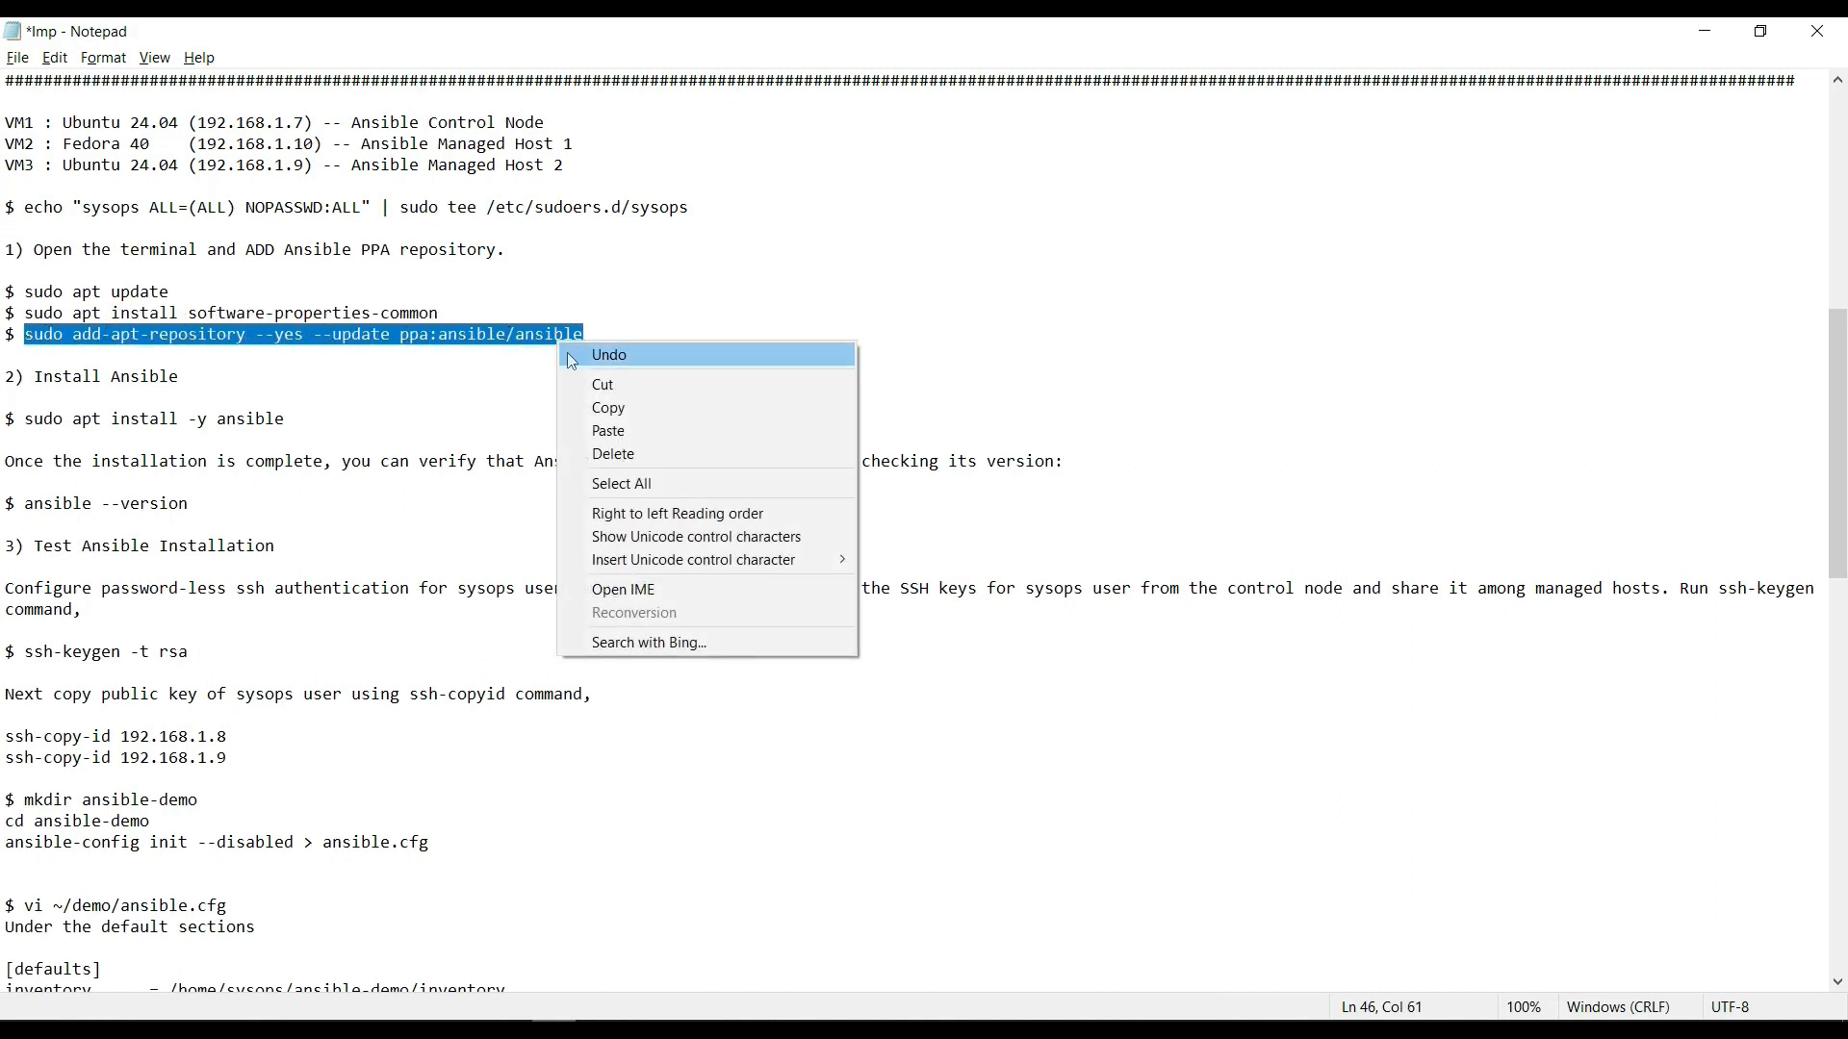
left_click(610, 409)
key("alt+Tab")
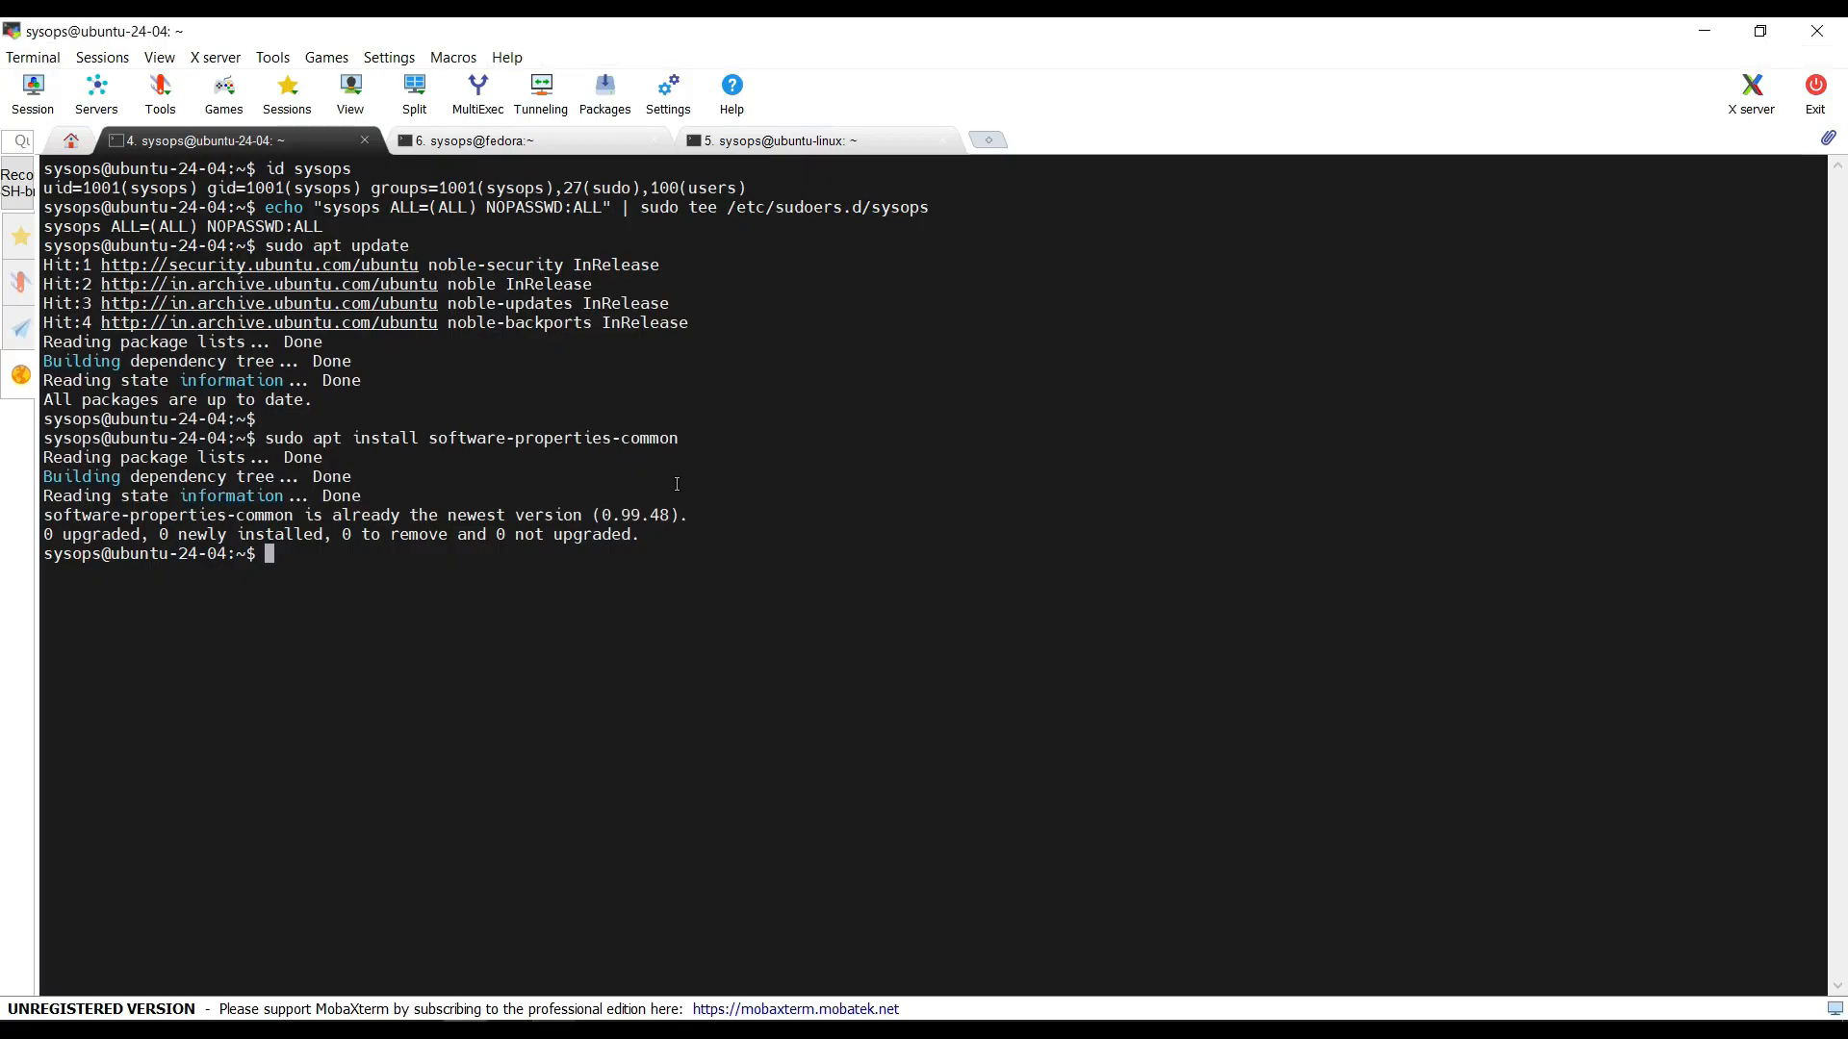
key("Return")
right_click(676, 484)
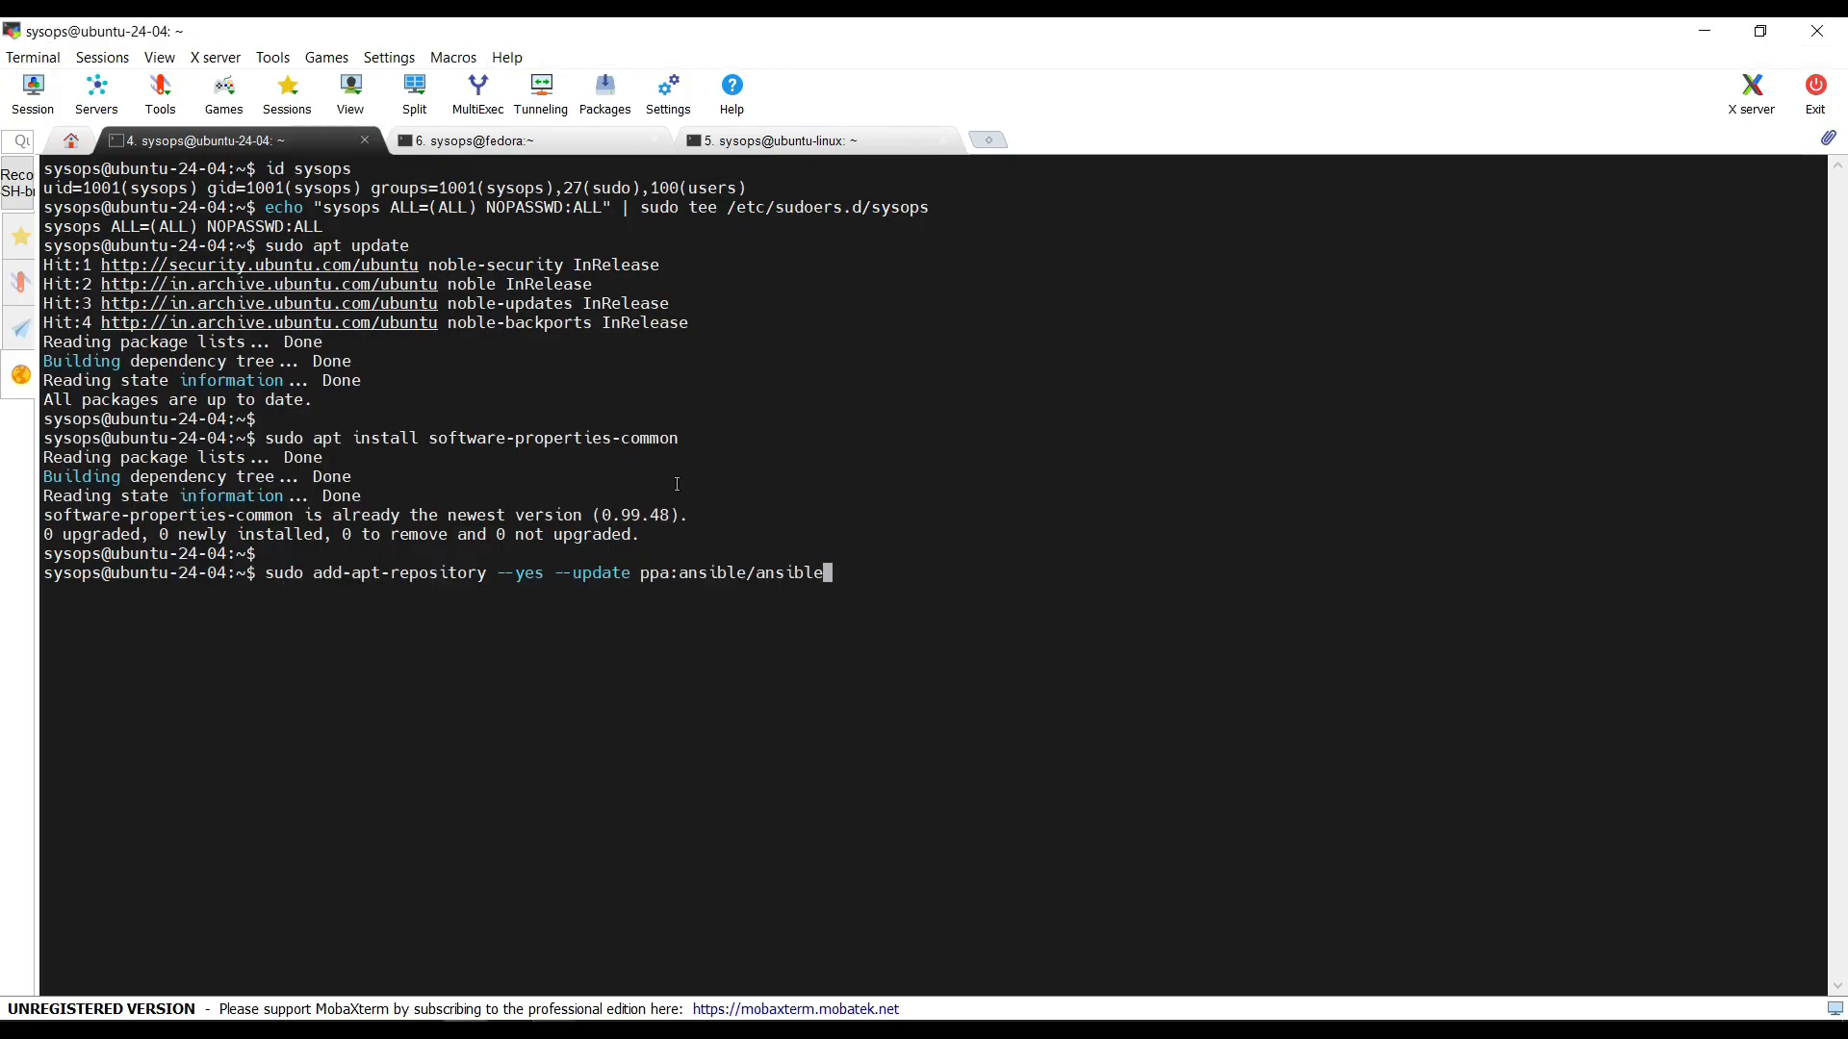
key("Return")
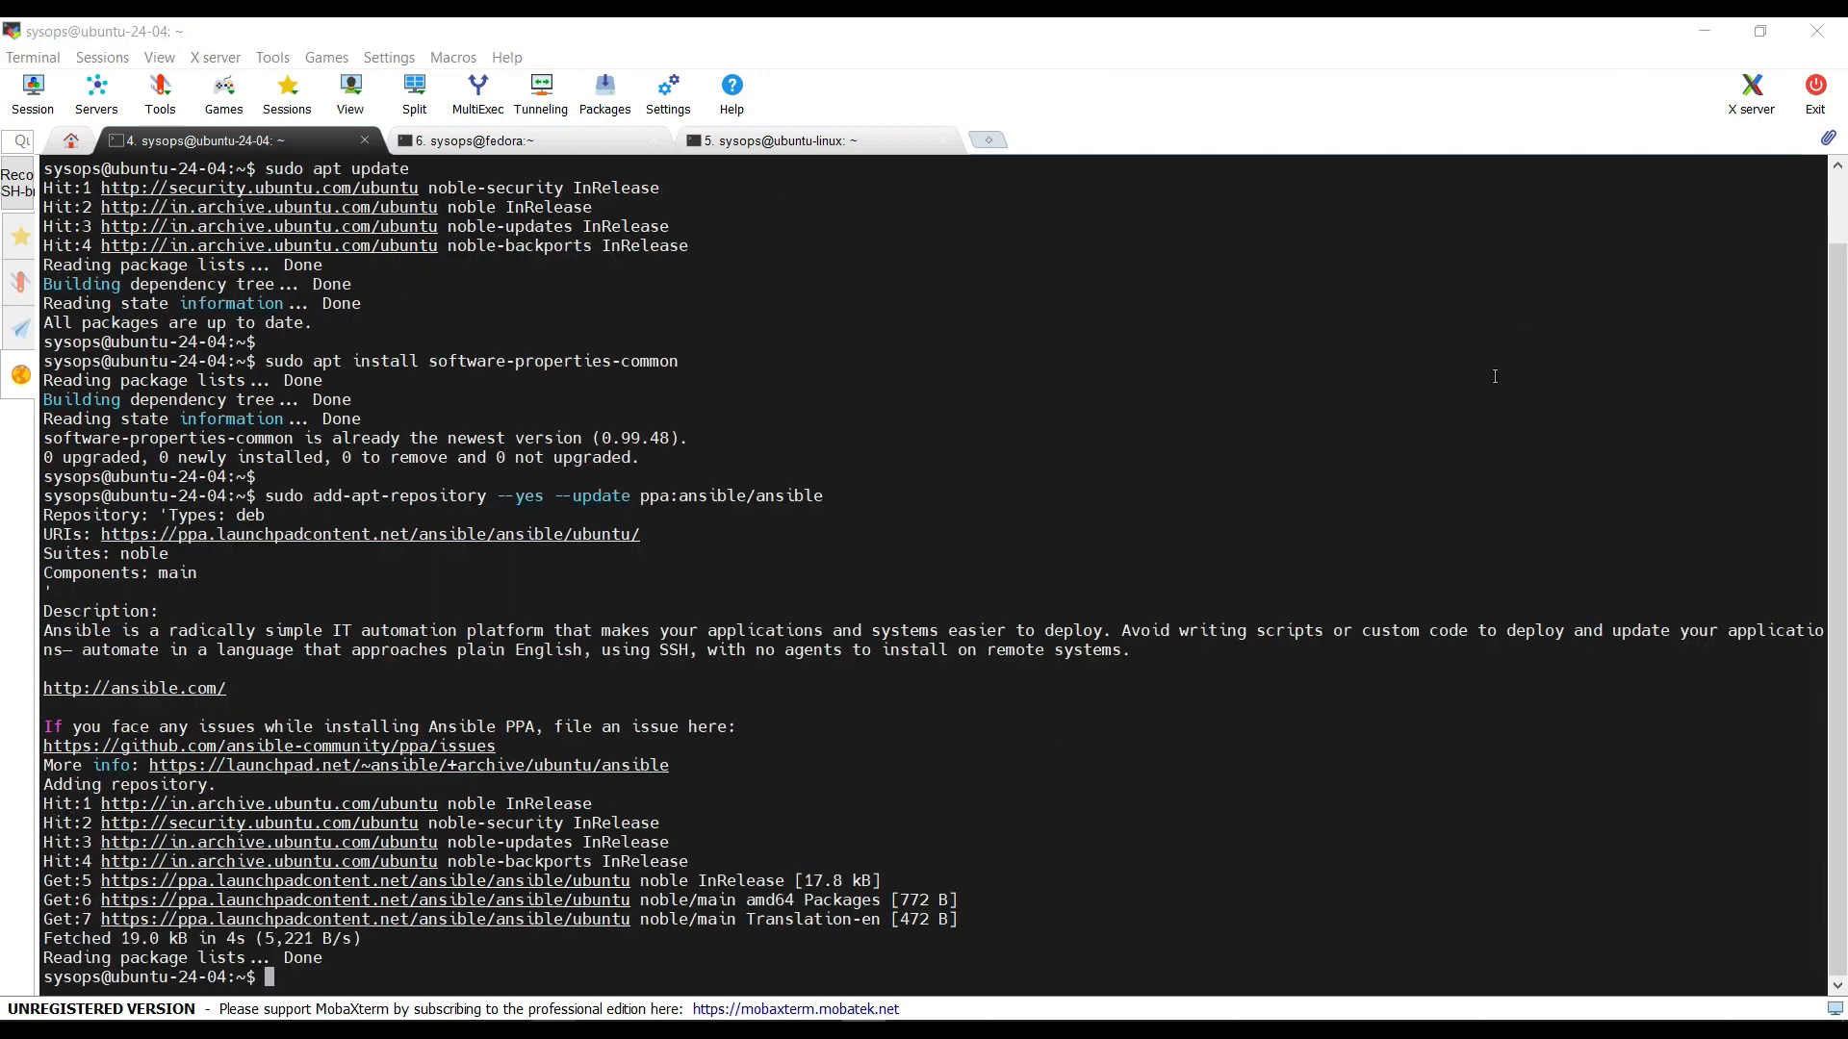
type("c")
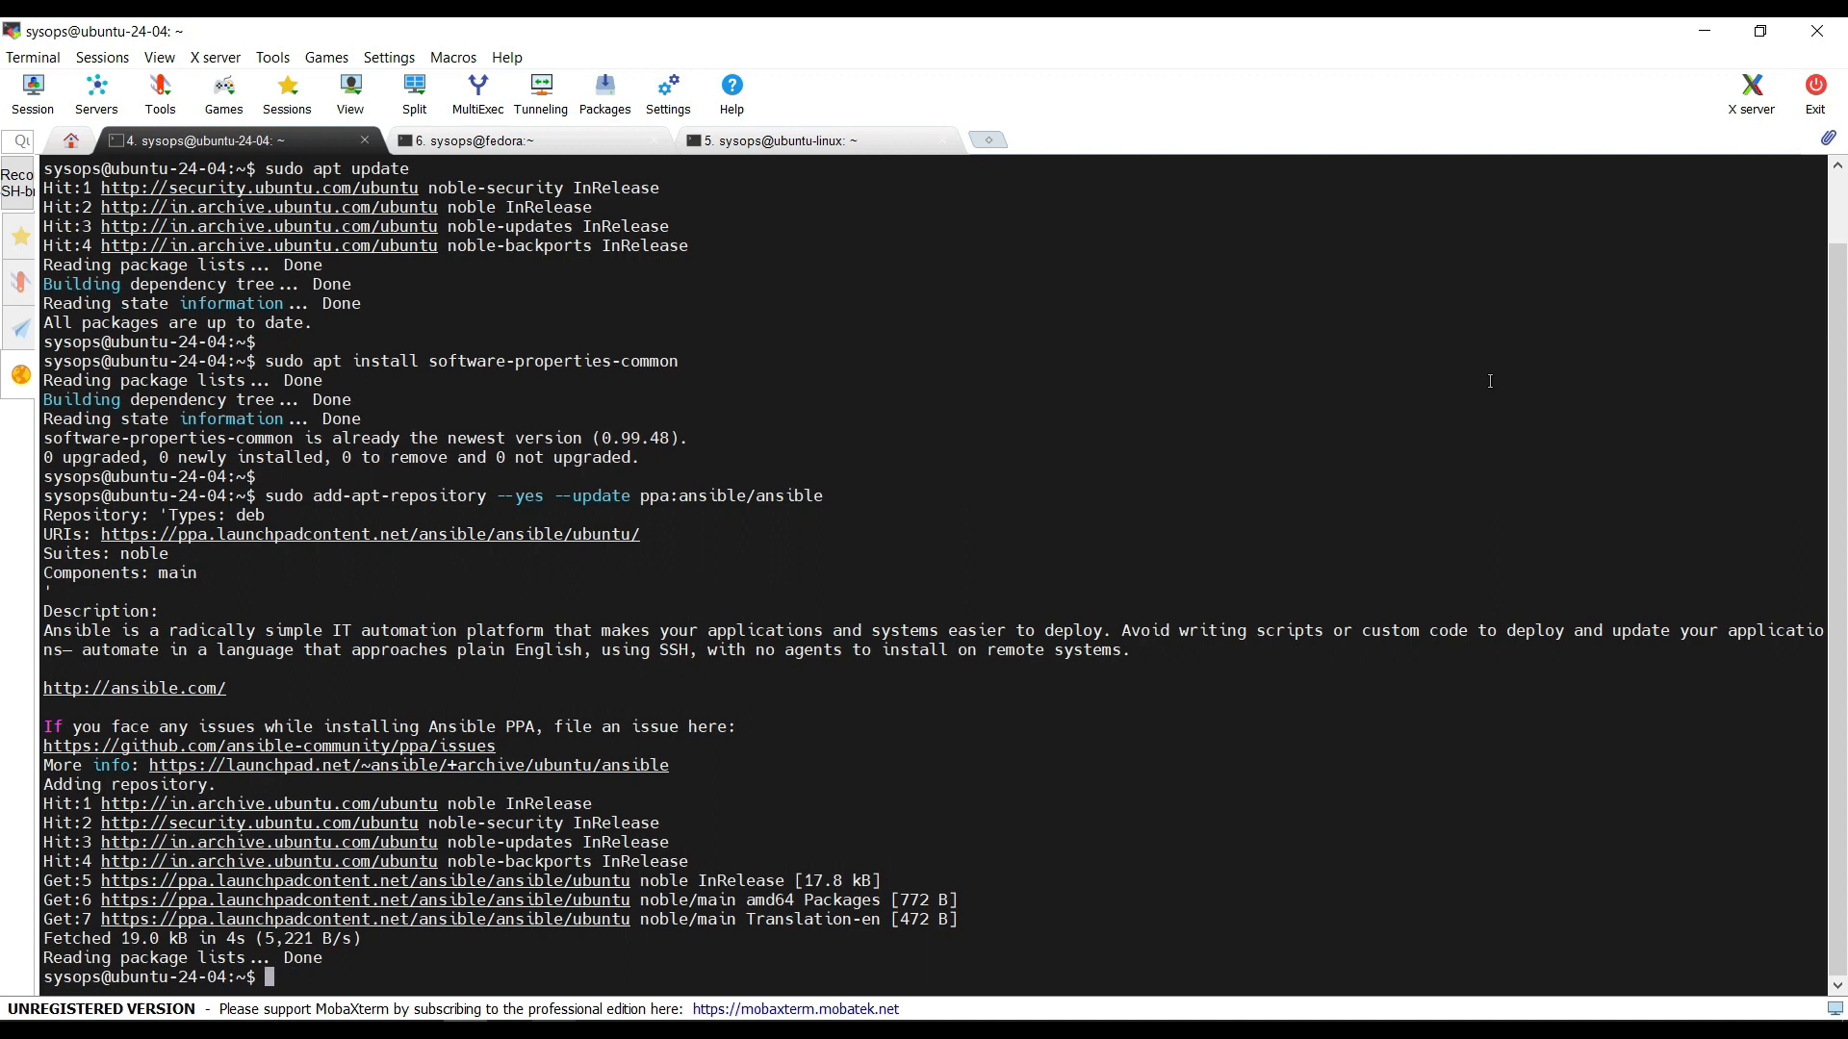
type("lear")
- Clear the terminal, install ansible via apt and run ansible --version
key("Return")
key("Return")
key("Return")
type("sudo apt install ansible -y")
key("Return")
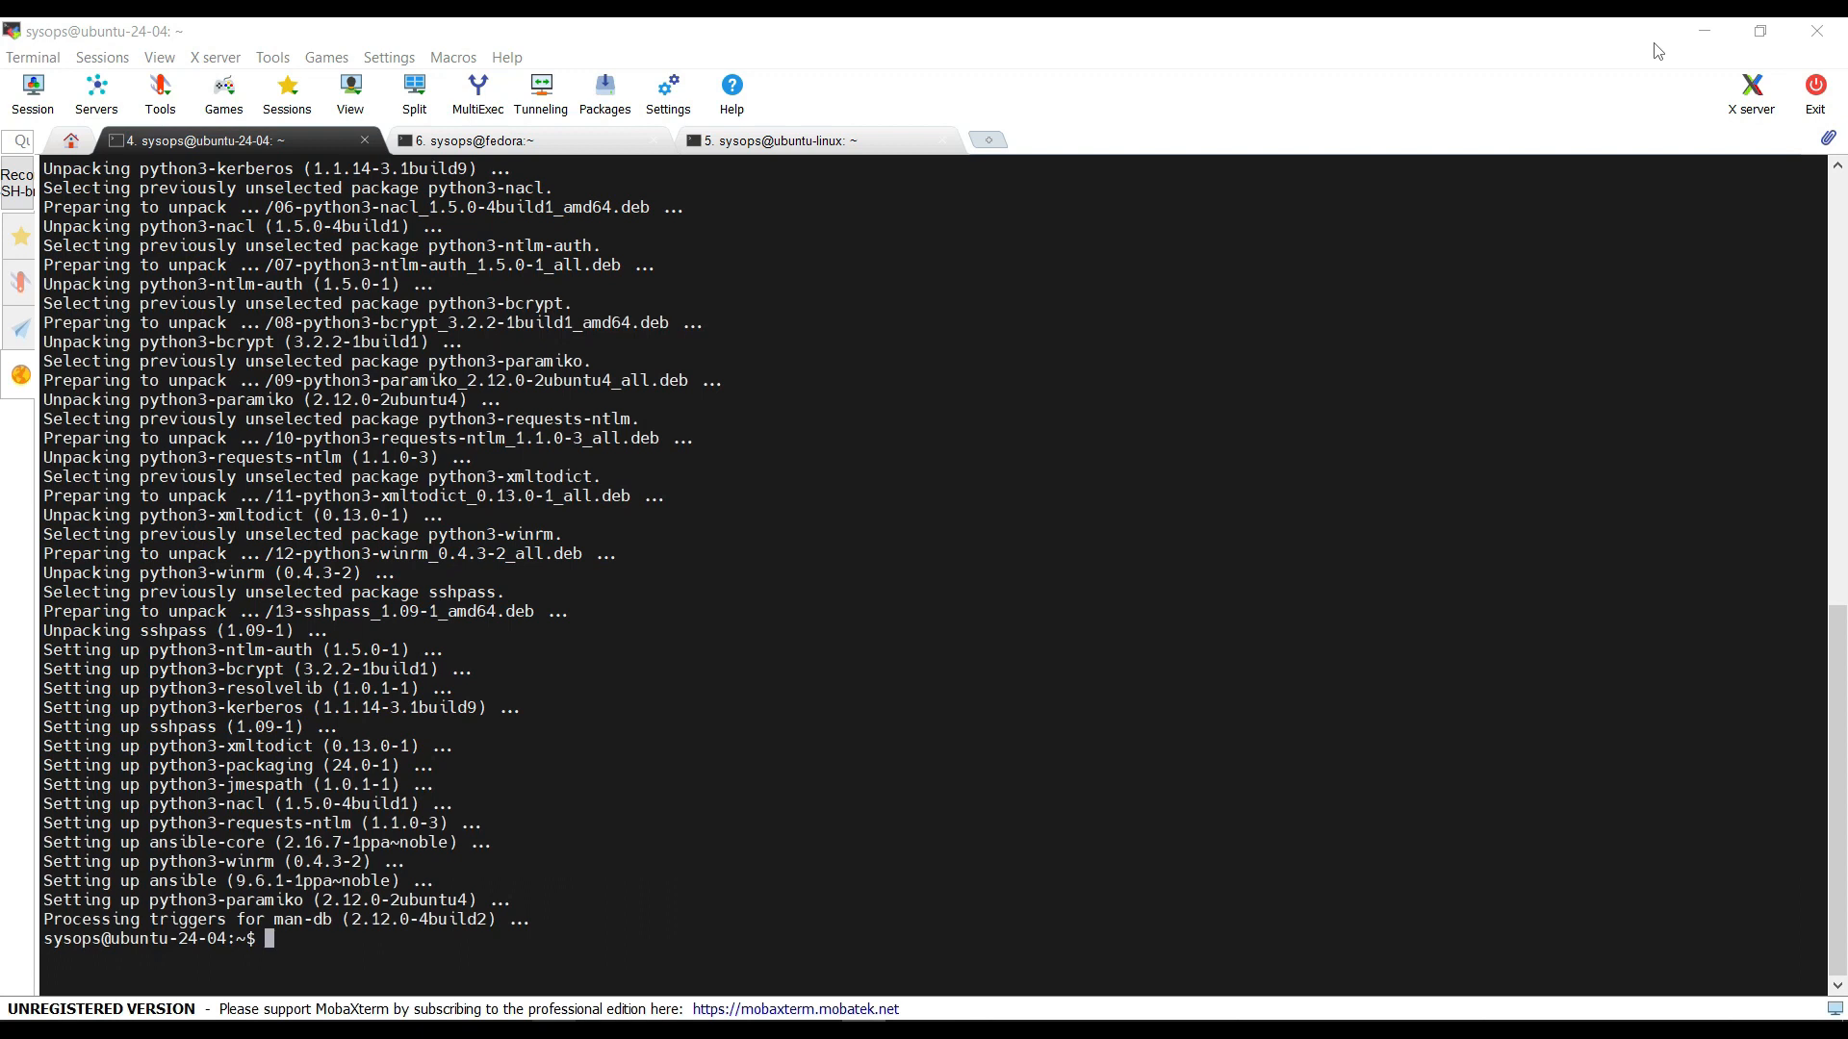
left_click(1490, 457)
type("ansible --version")
key("Return")
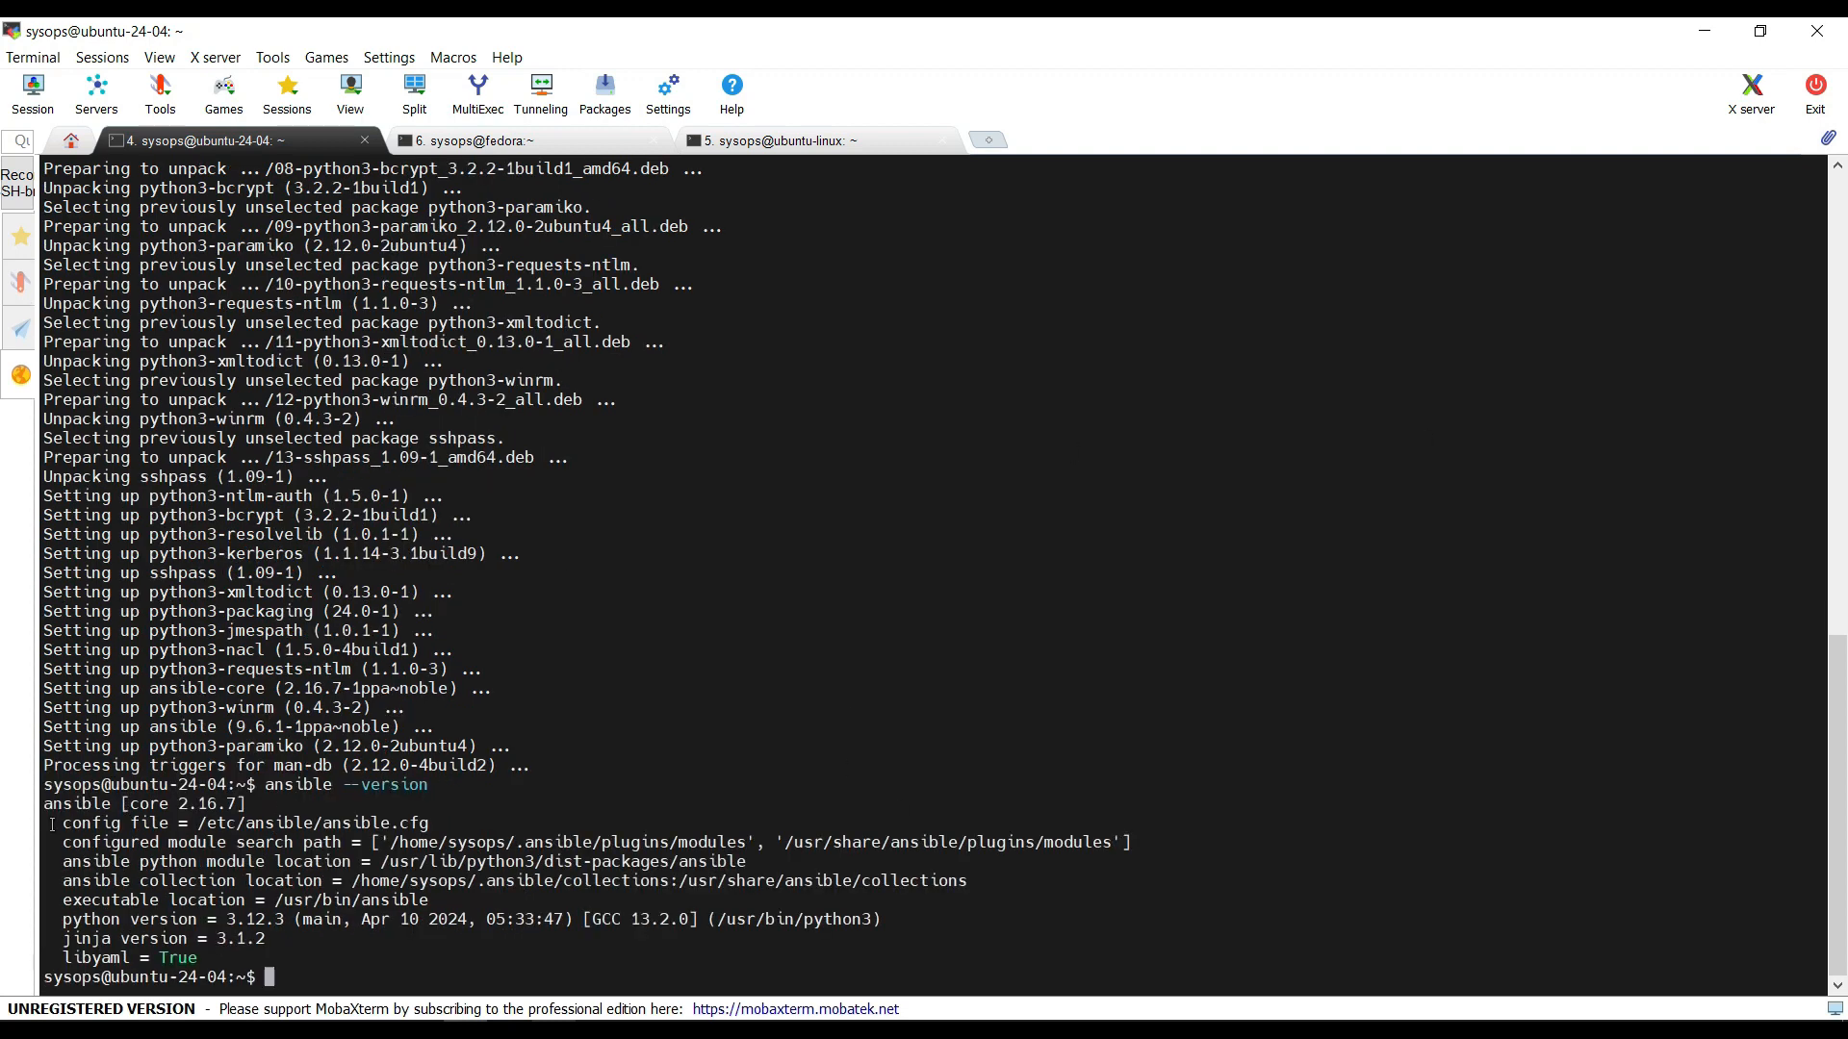
- Highlight the core 2.16.7 version and /etc/ansible/ansible.cfg config lines
left_click_drag(45, 805, 154, 803)
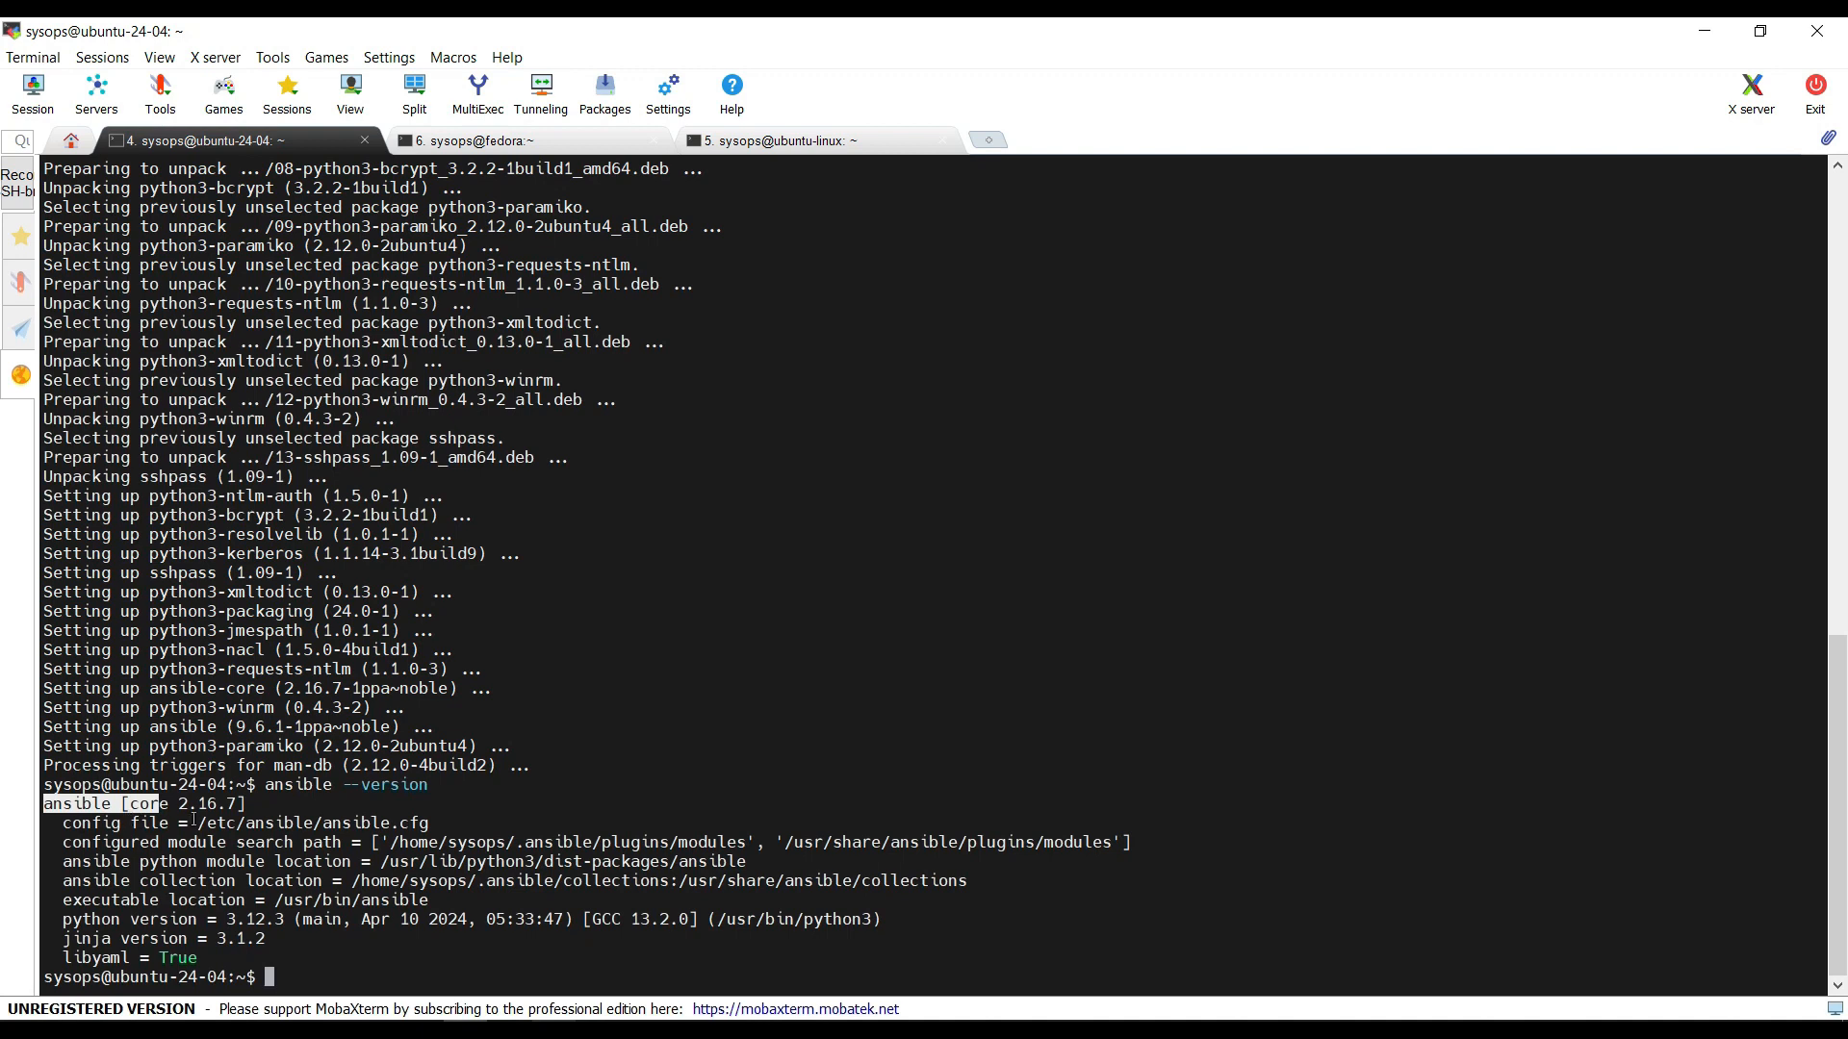
left_click_drag(198, 824, 414, 824)
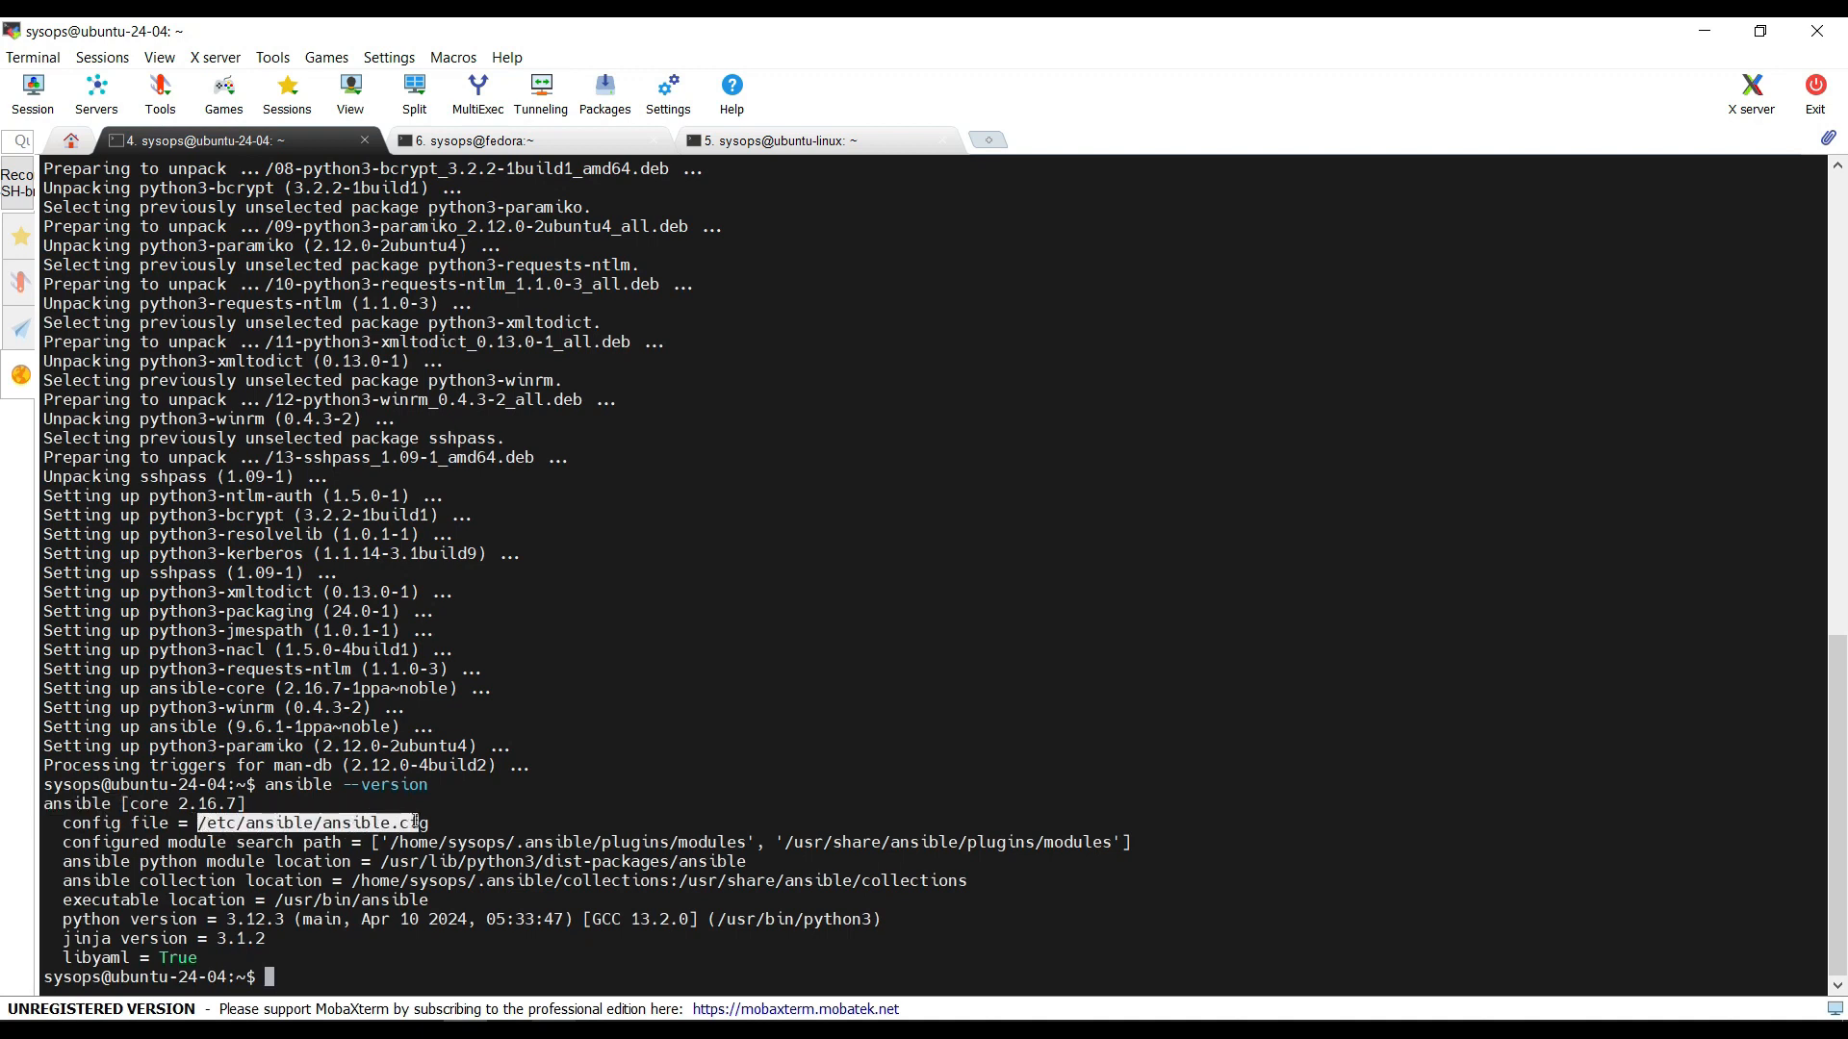
left_click_drag(414, 823, 428, 823)
left_click(1245, 648)
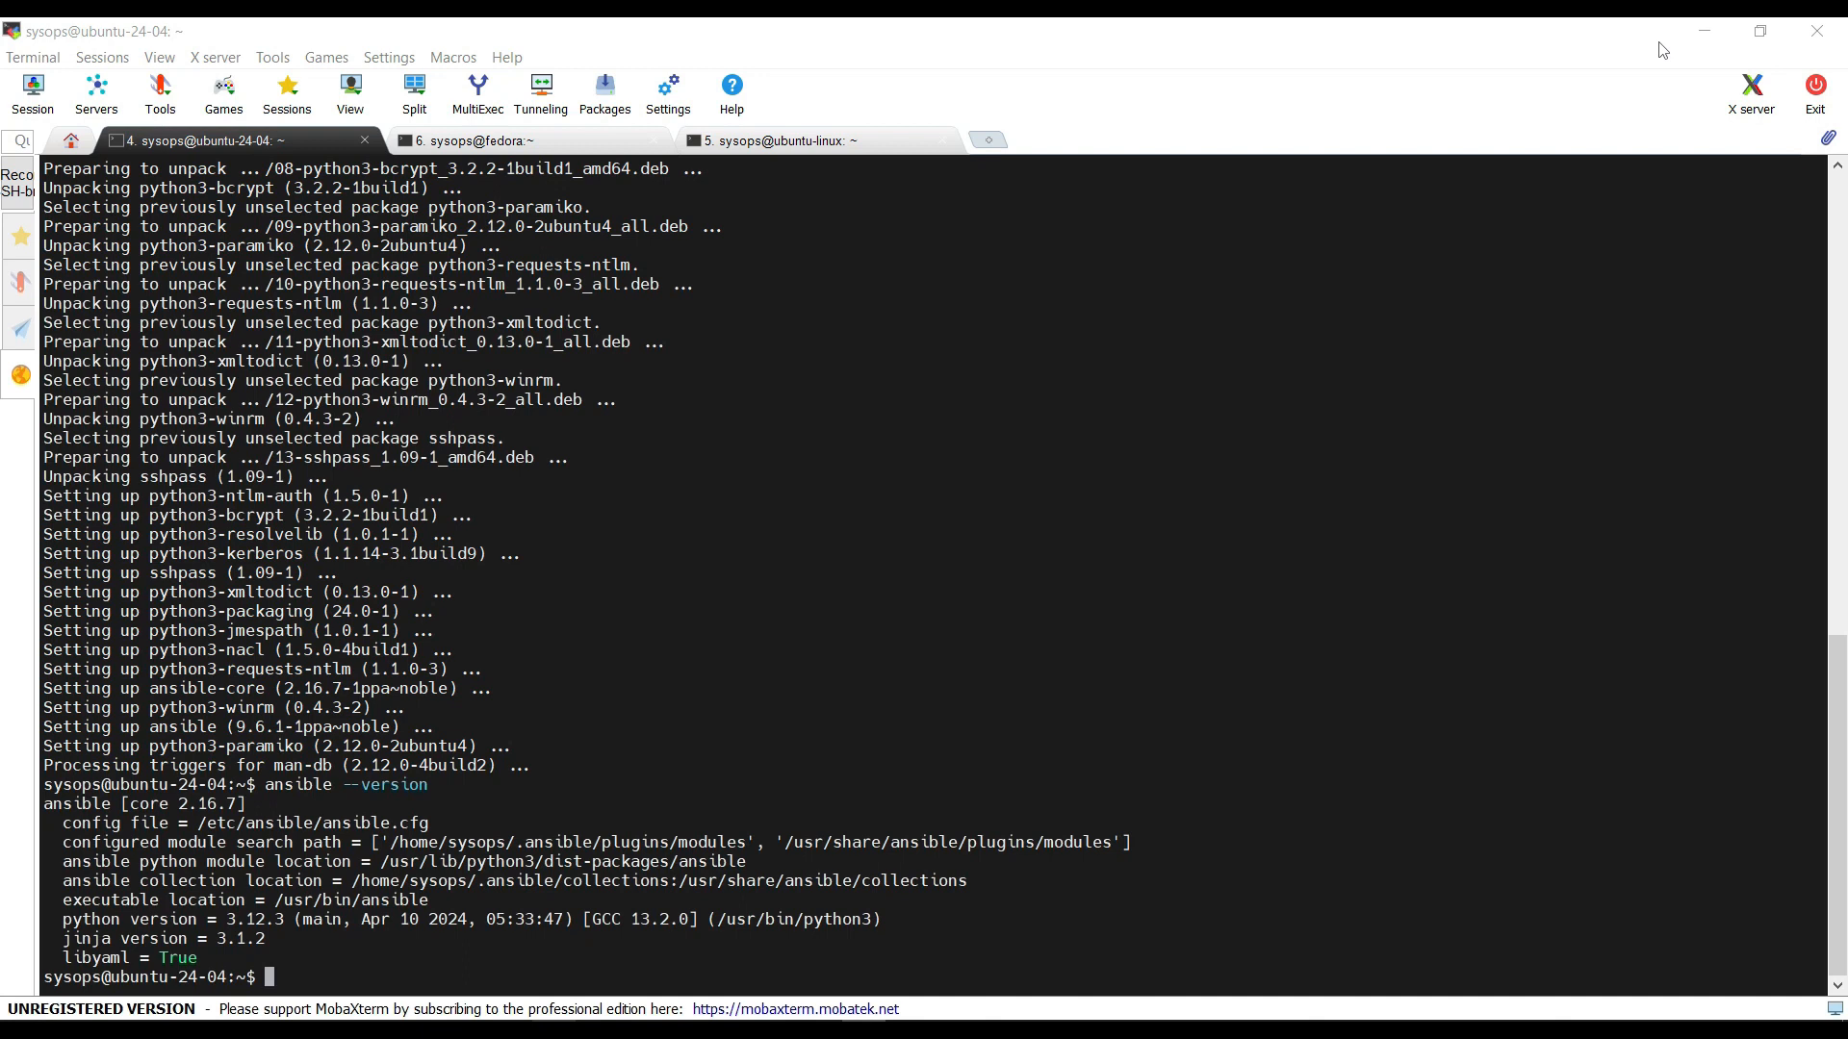
- Generate an RSA key with ssh-keygen -t rsa, default path, empty passphrase, and highlight the key paths
left_click(1289, 253)
type("clear")
key("Return")
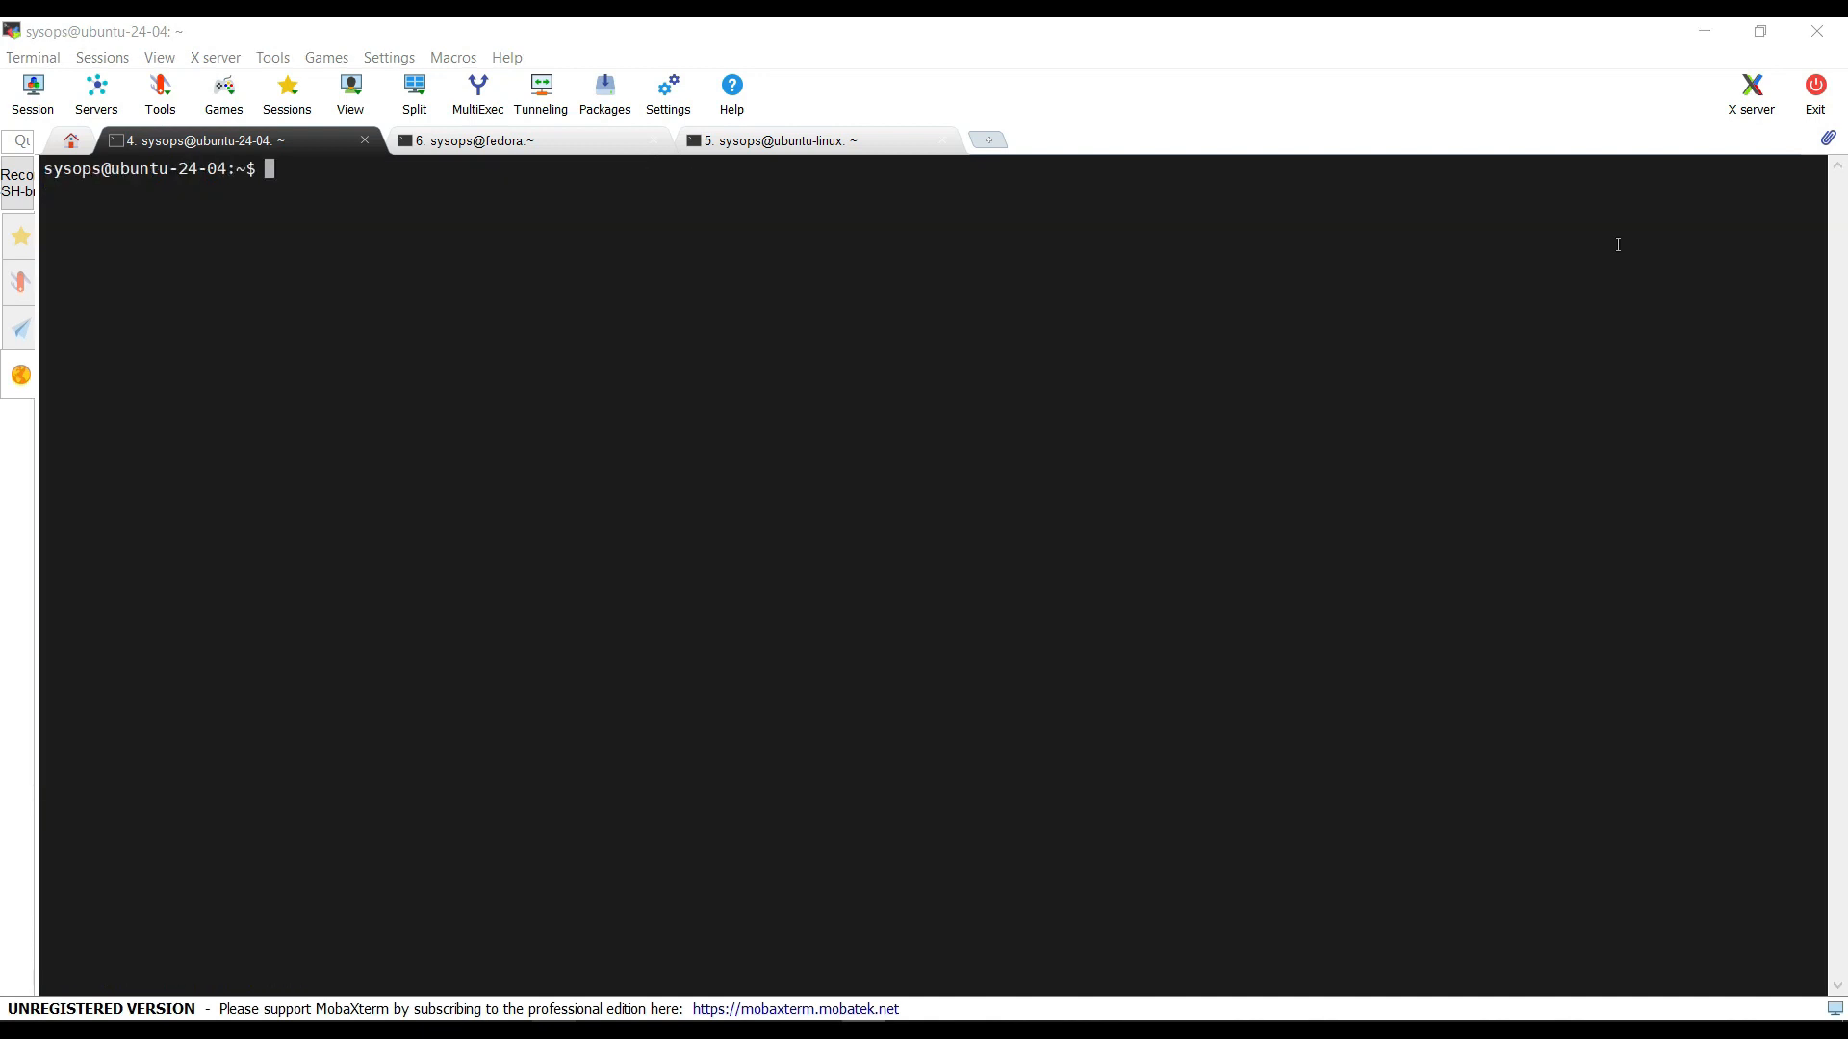
left_click(1485, 417)
type("ssh-key")
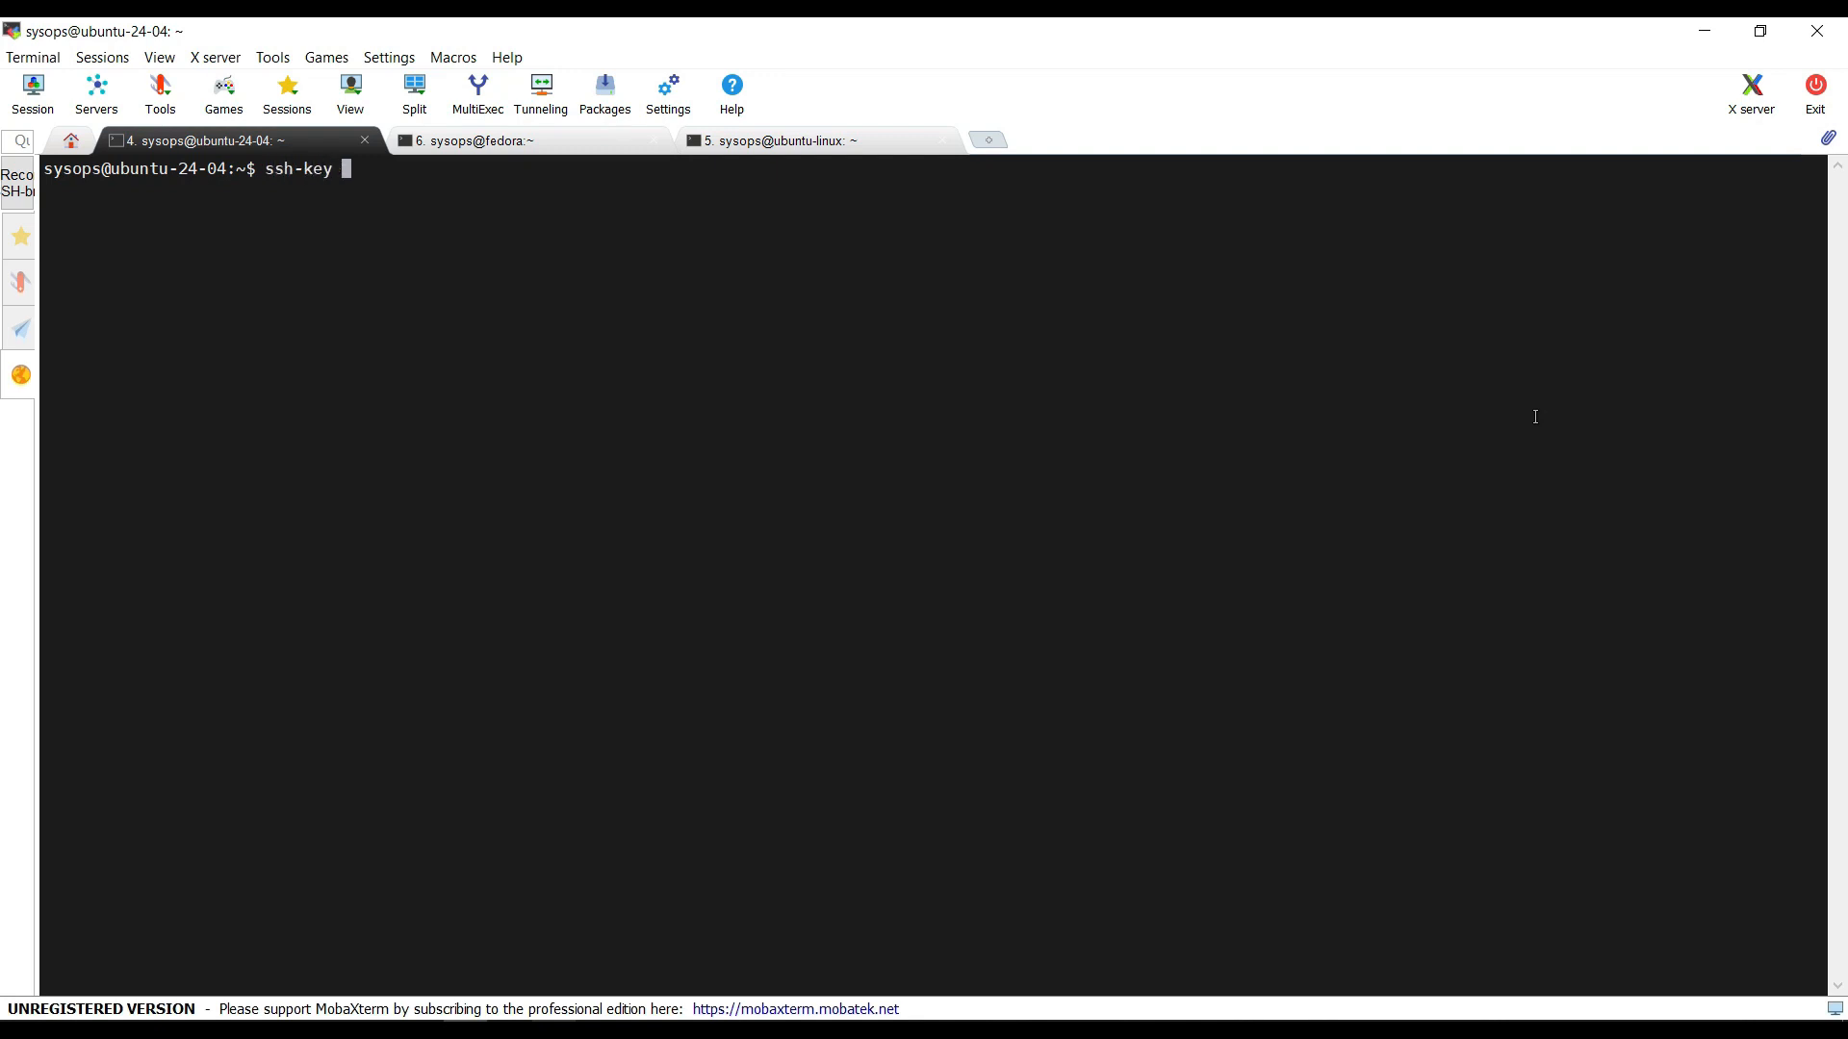
type(" -t rsa")
key("Left")
key("Left")
key("Left")
key("Left")
key("Left")
key("Left")
key("Left")
key("Left")
type("gen")
key("Return")
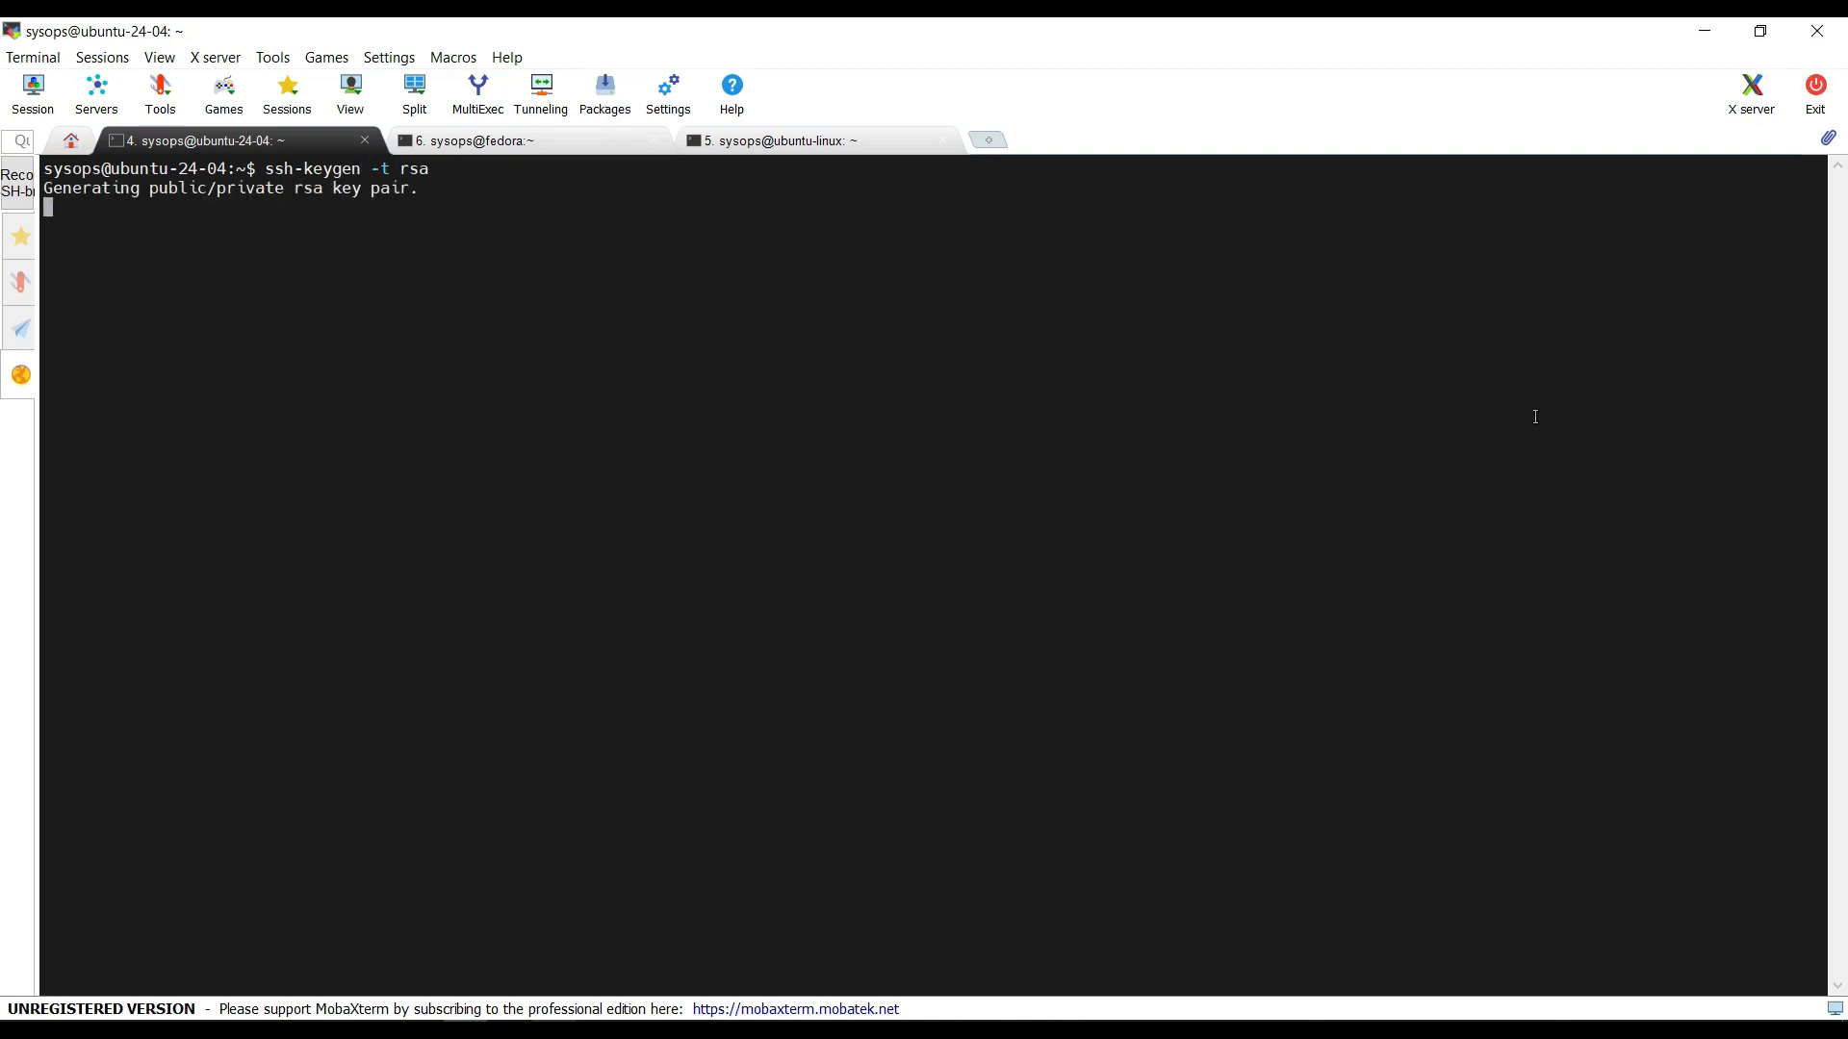
key("Return")
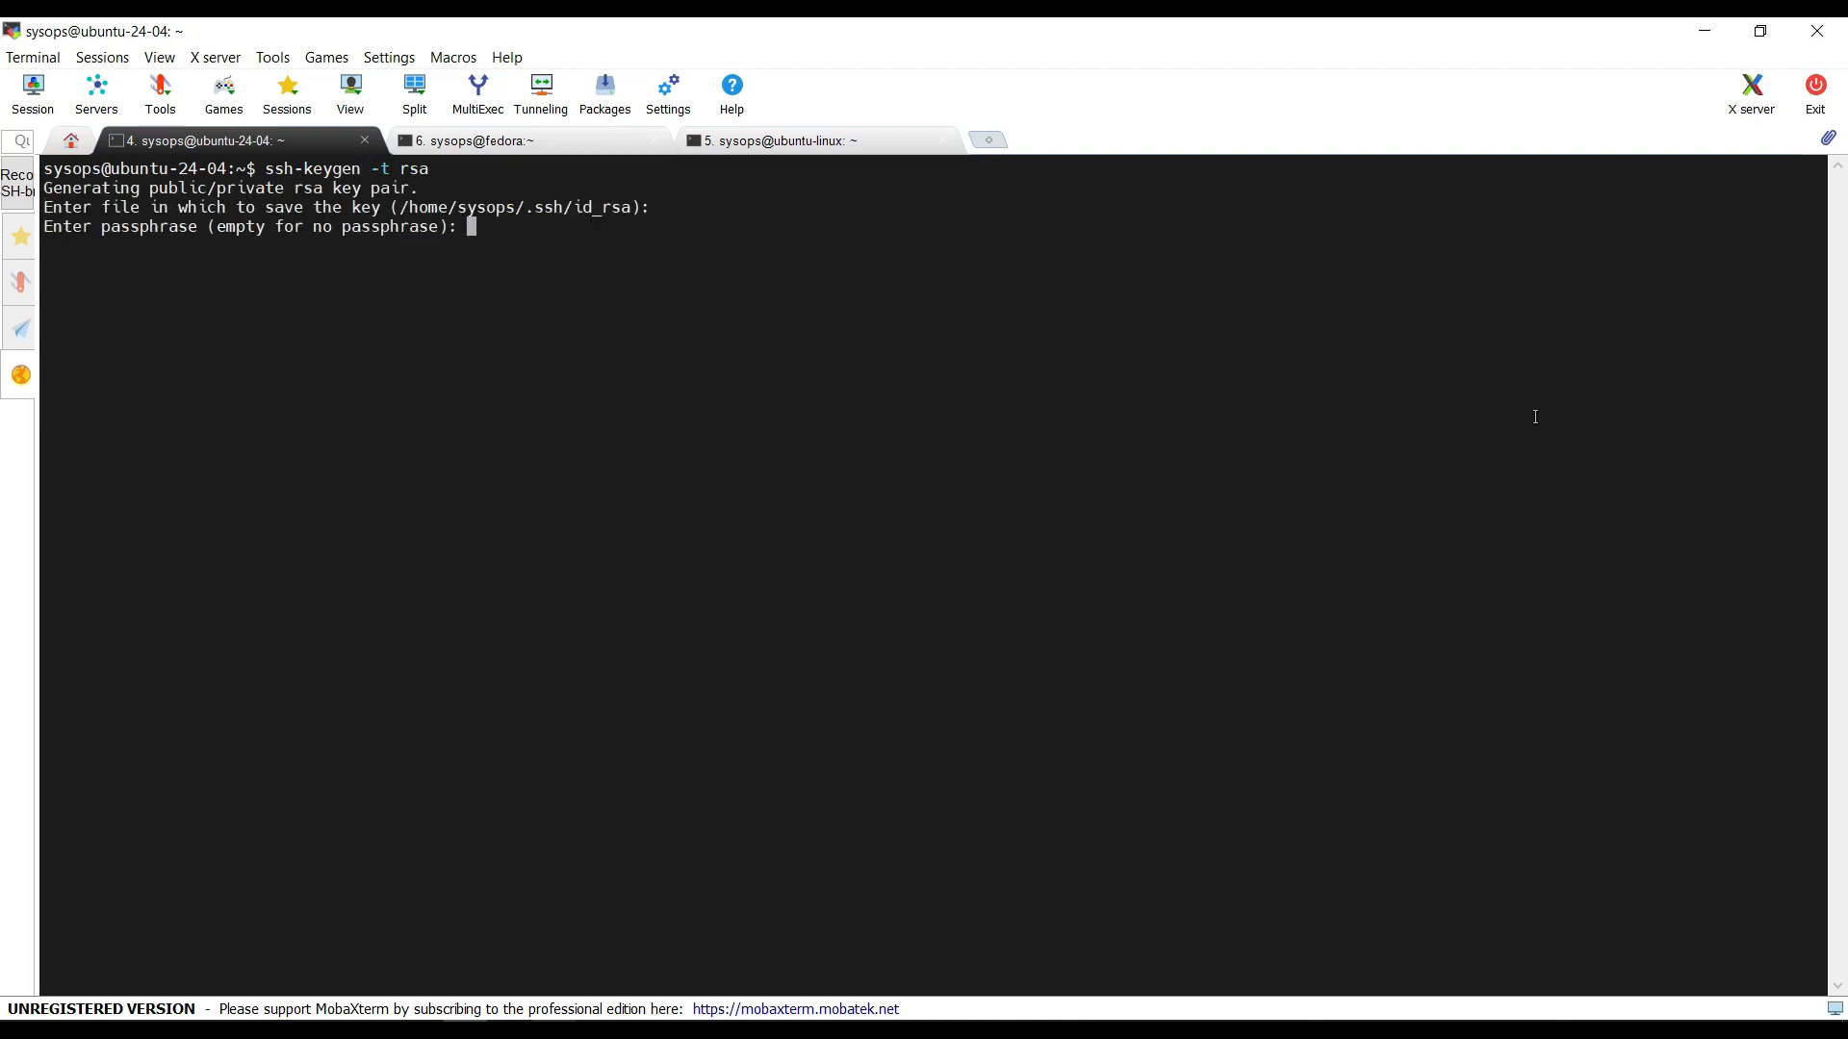
key("Return")
key("Return")
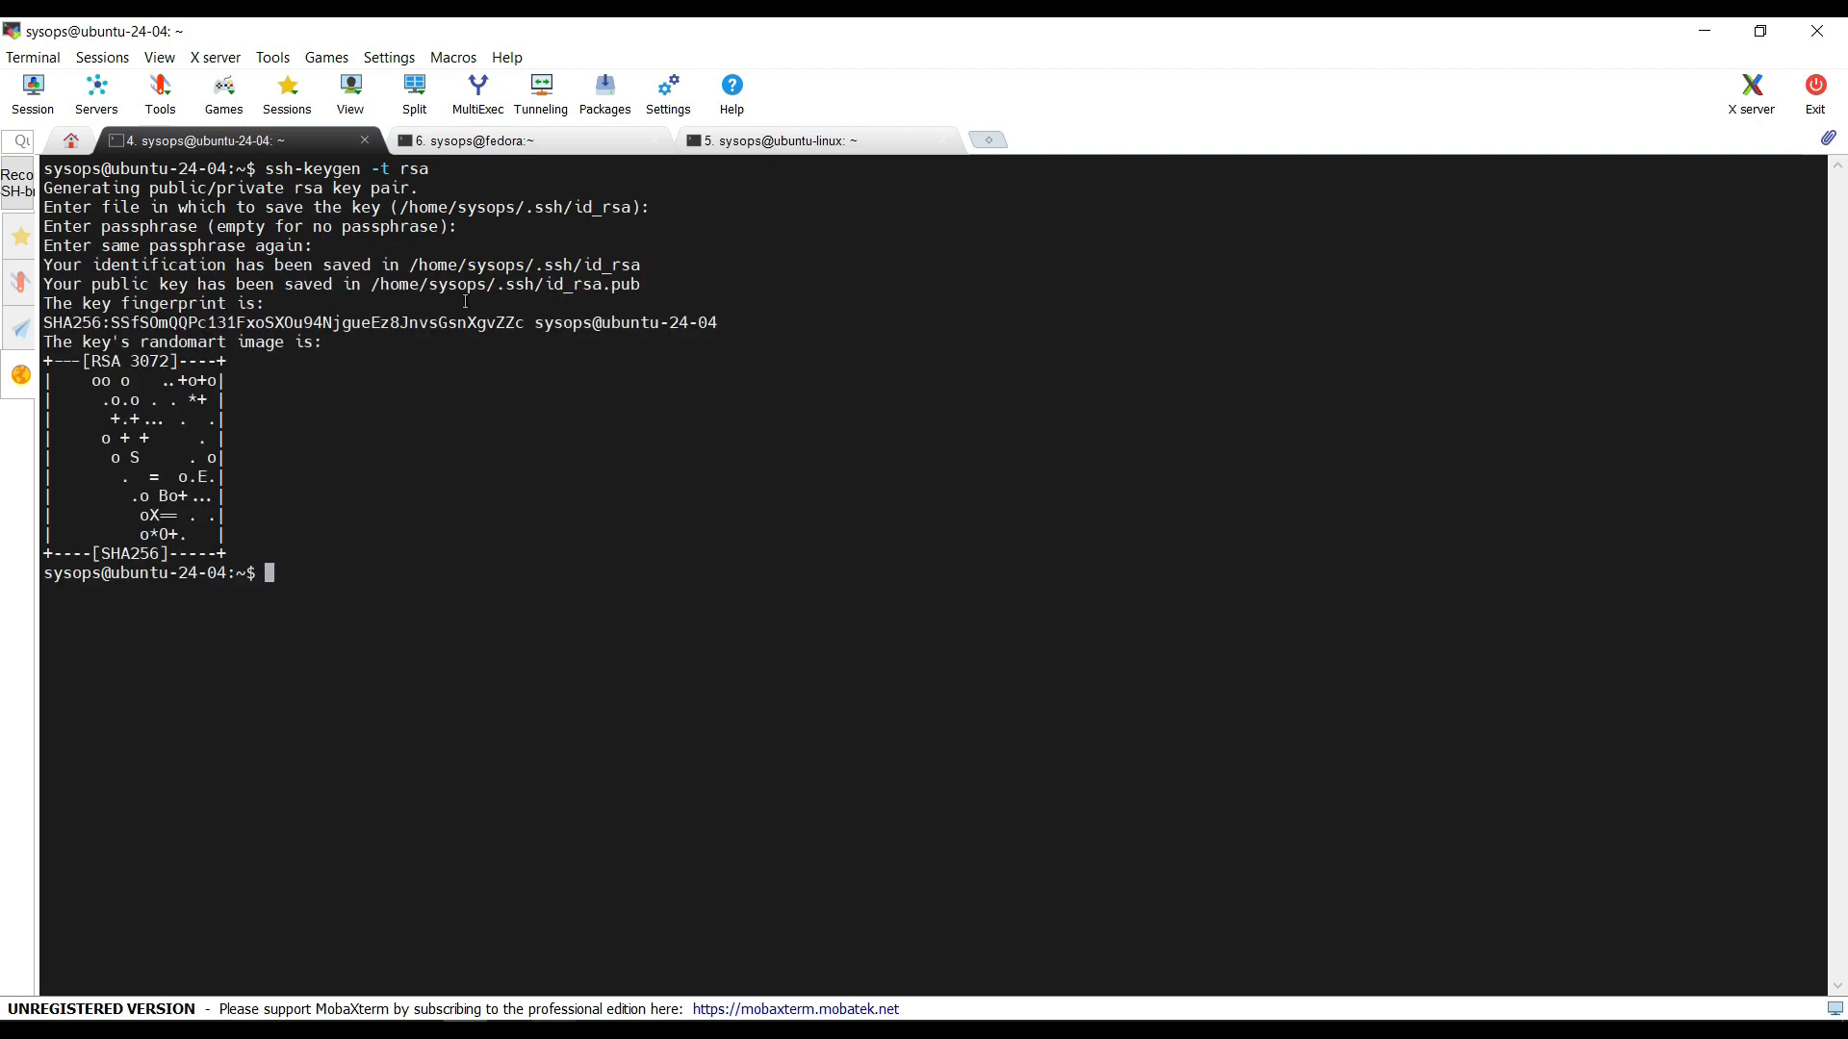
left_click_drag(372, 283, 624, 284)
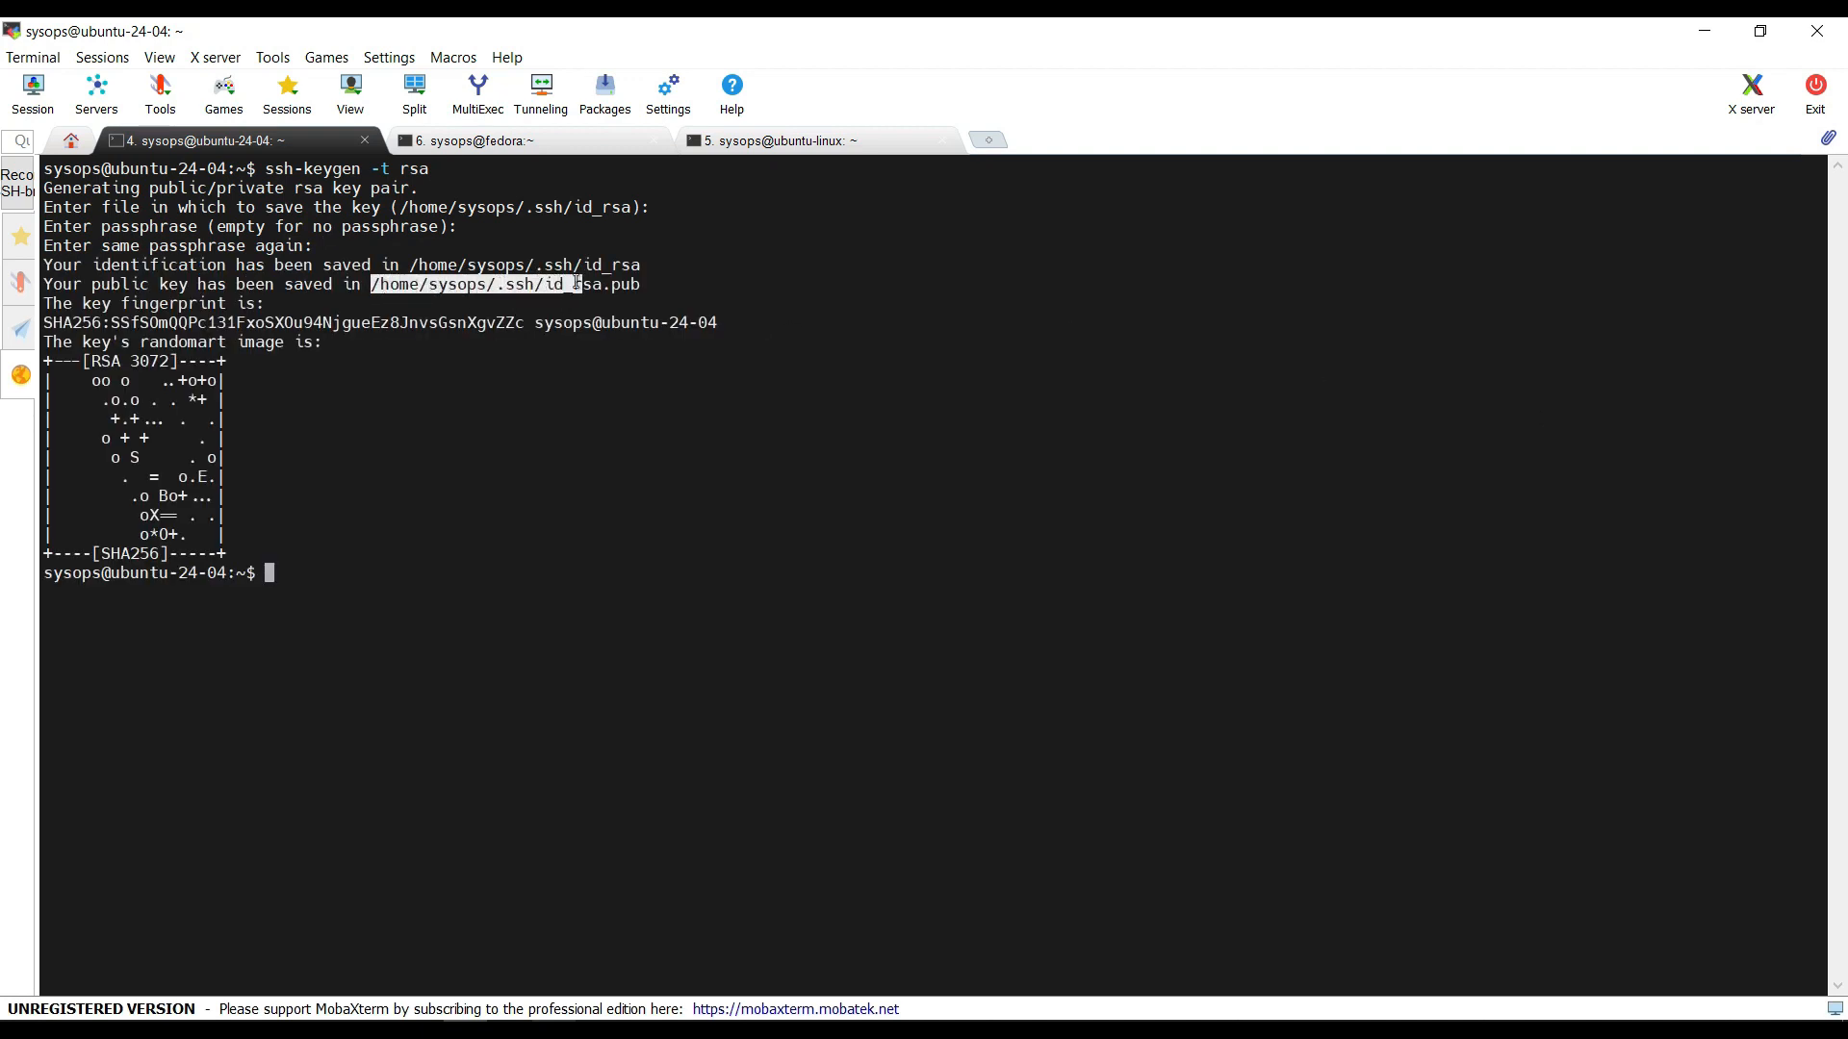
left_click_drag(412, 264, 612, 263)
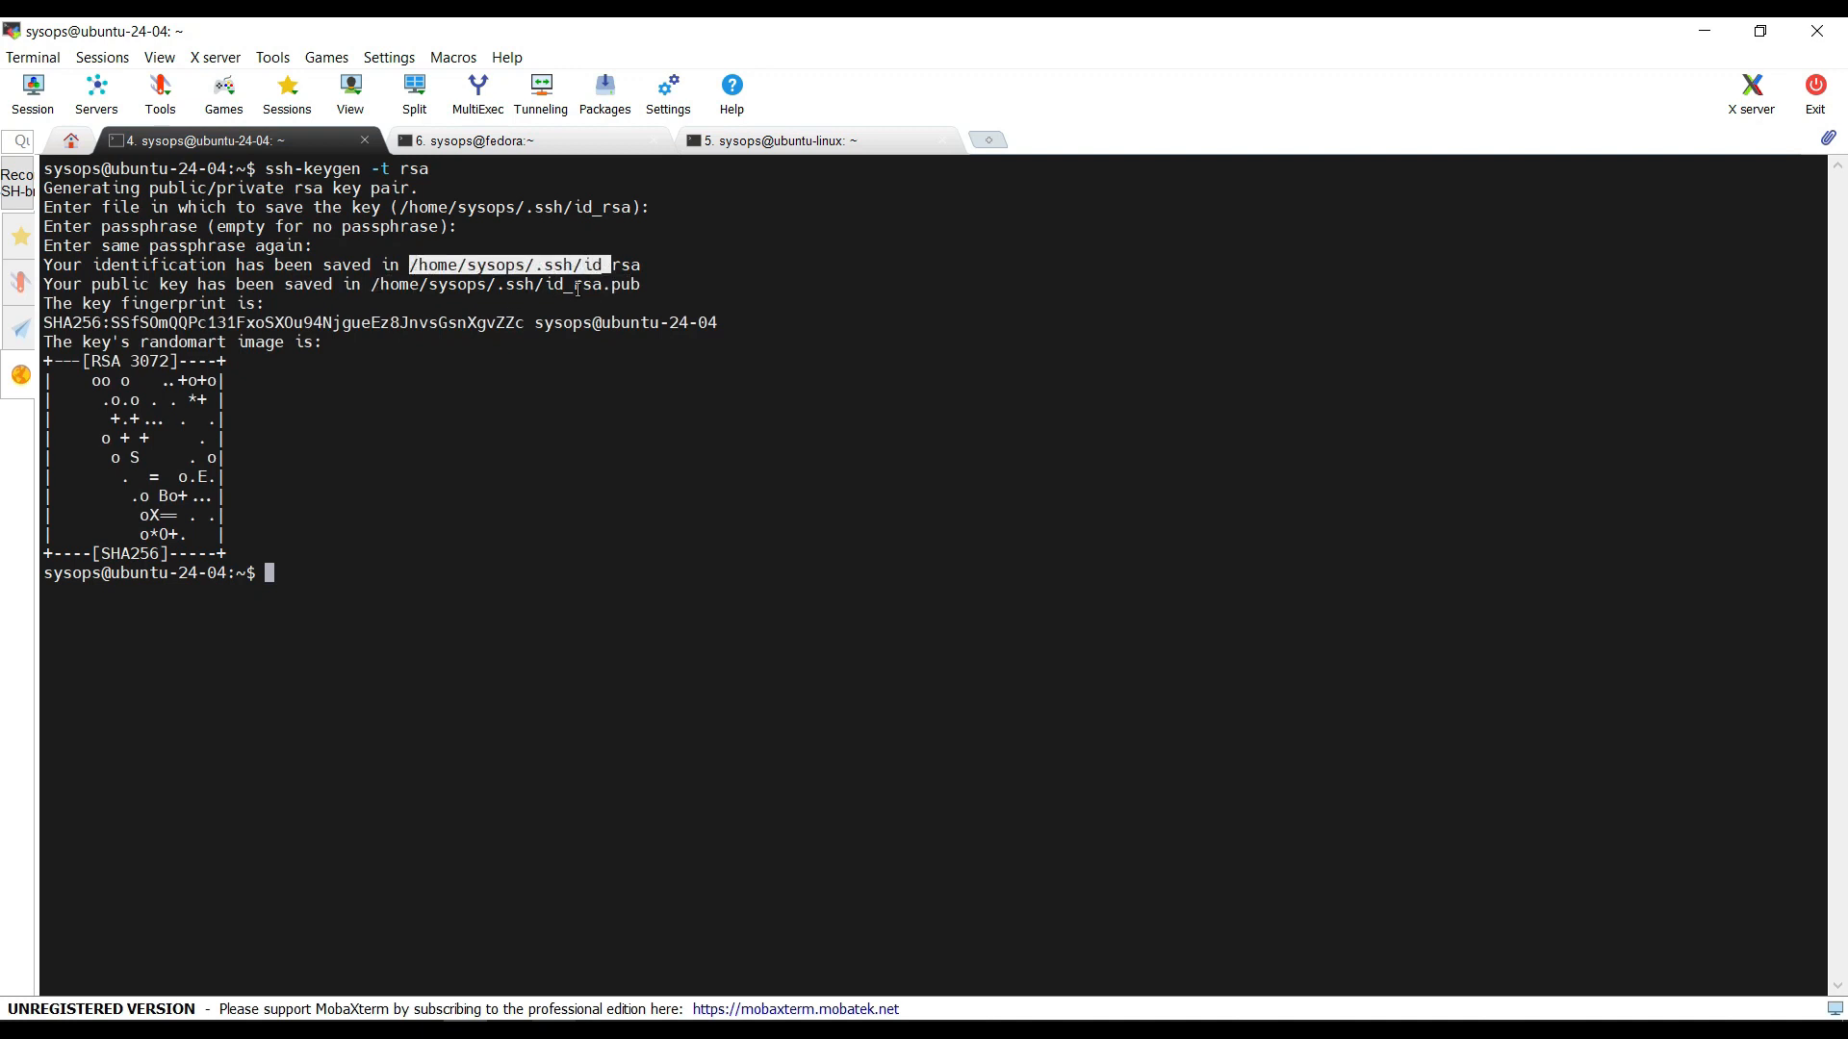
- Run ssh-copy-id 192.168.1.10, entering the sysops password
left_click(848, 567)
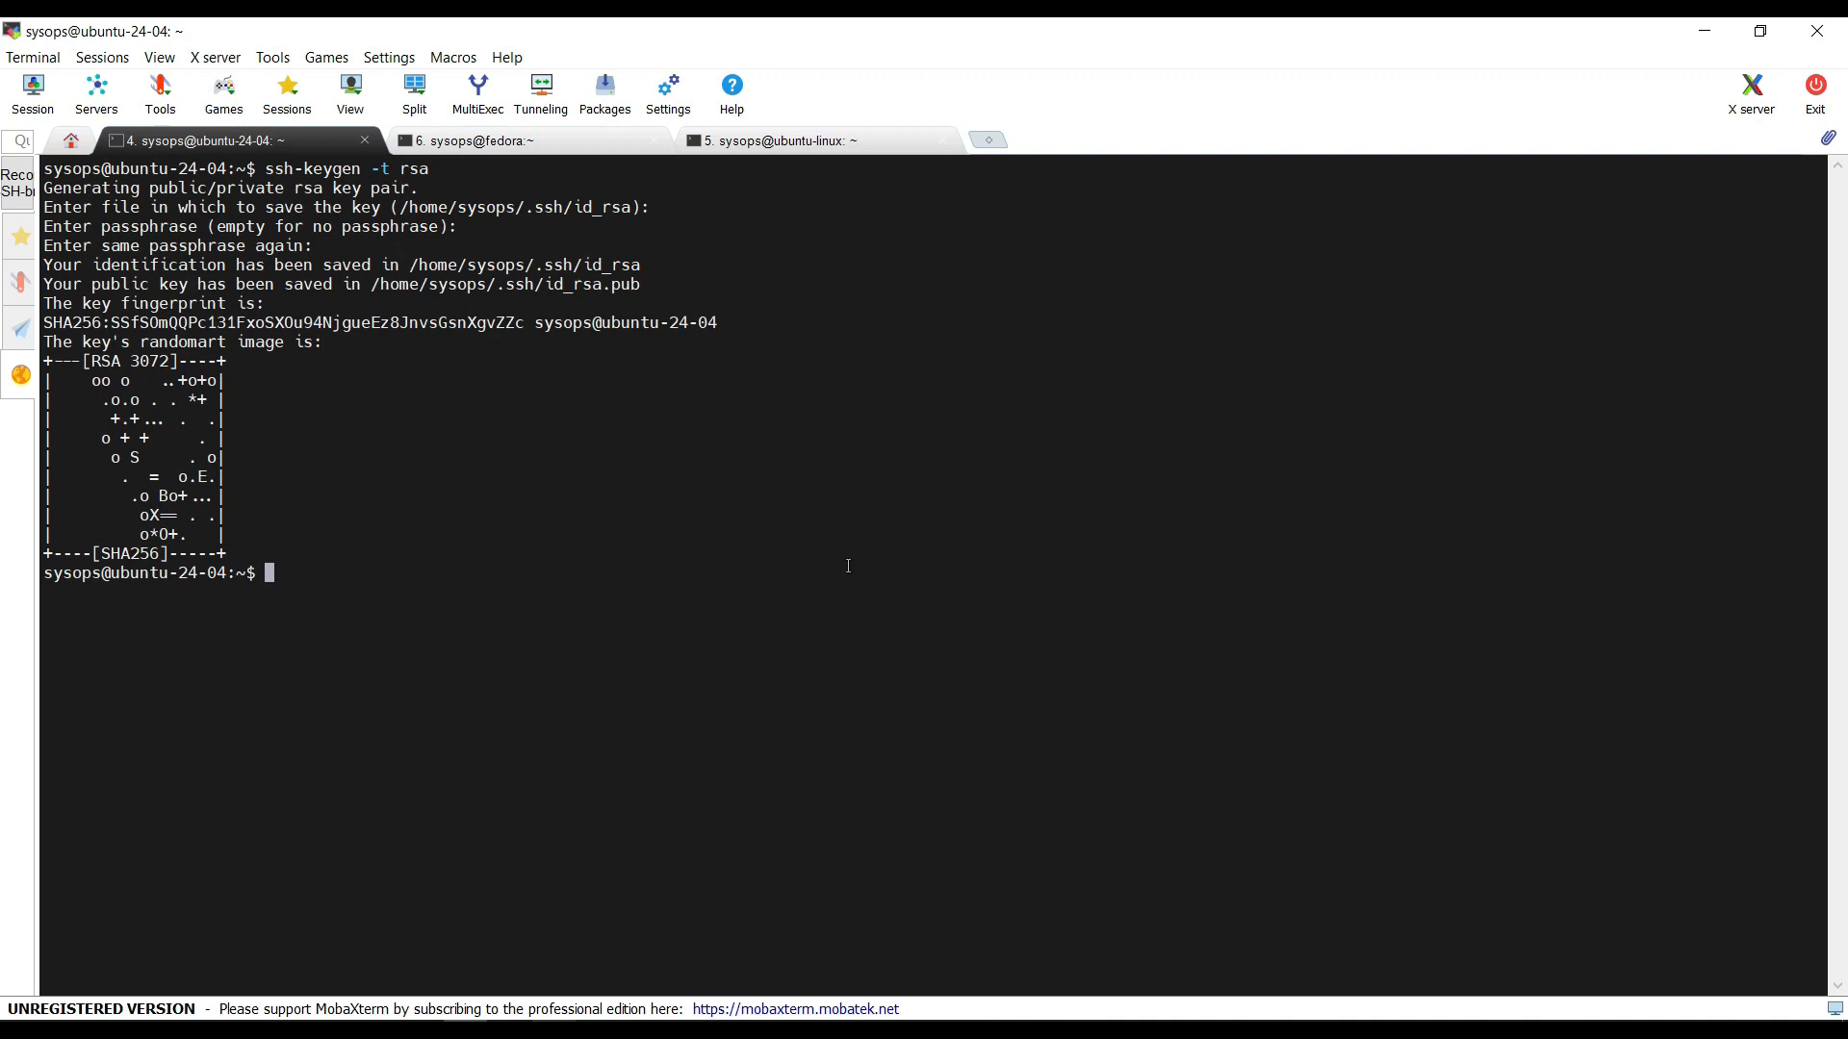
type("ssh-copy-id 192.168.1.10")
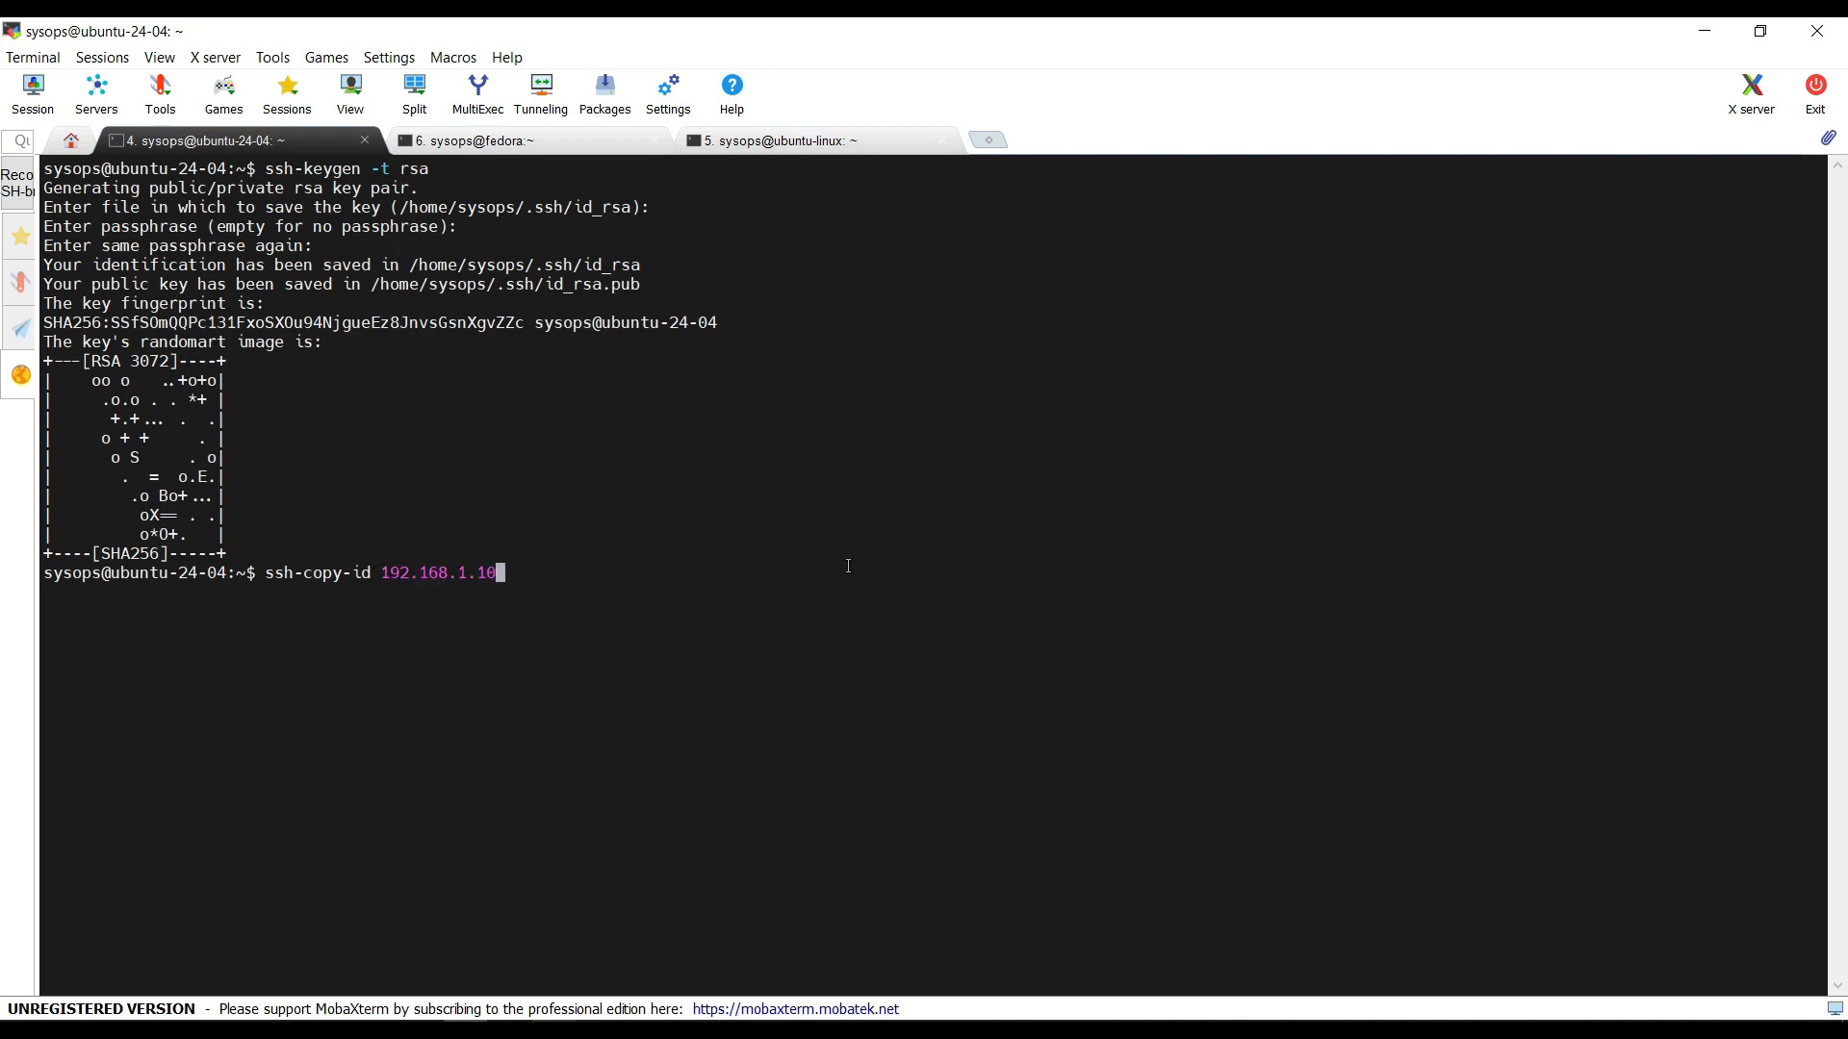
key("Return")
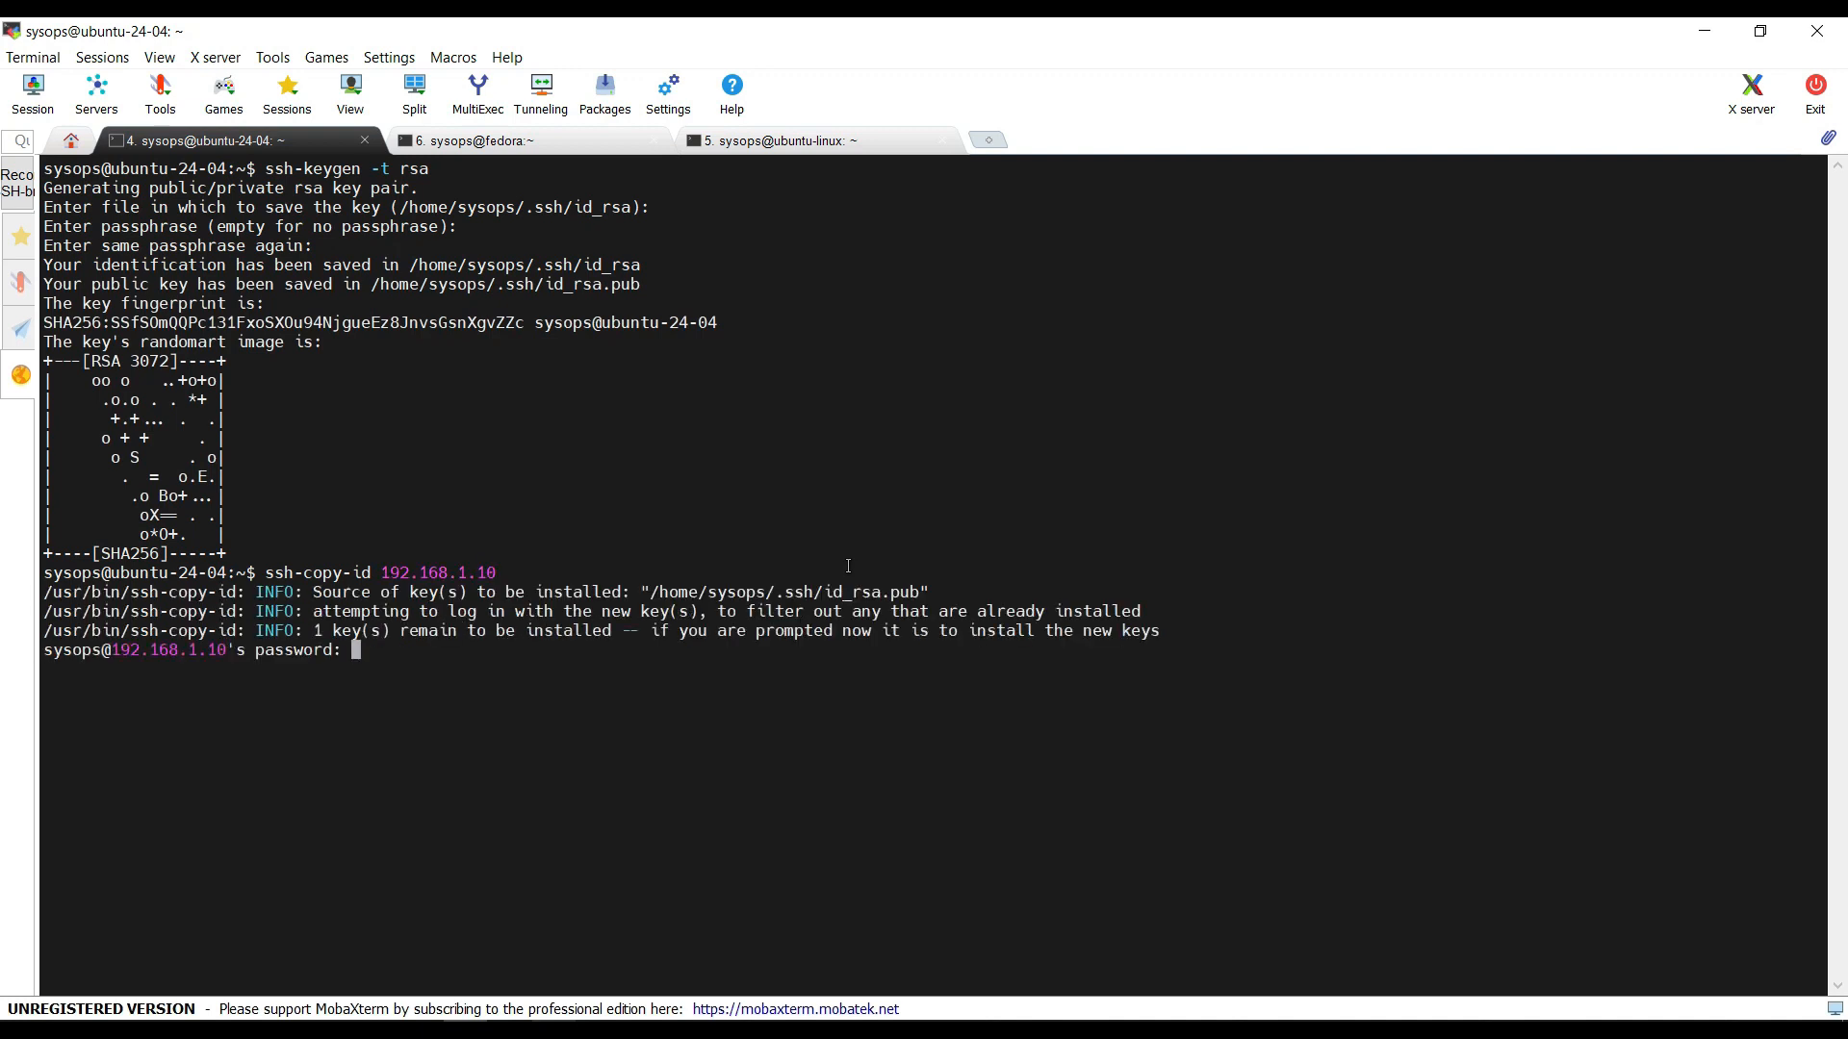
key("Return")
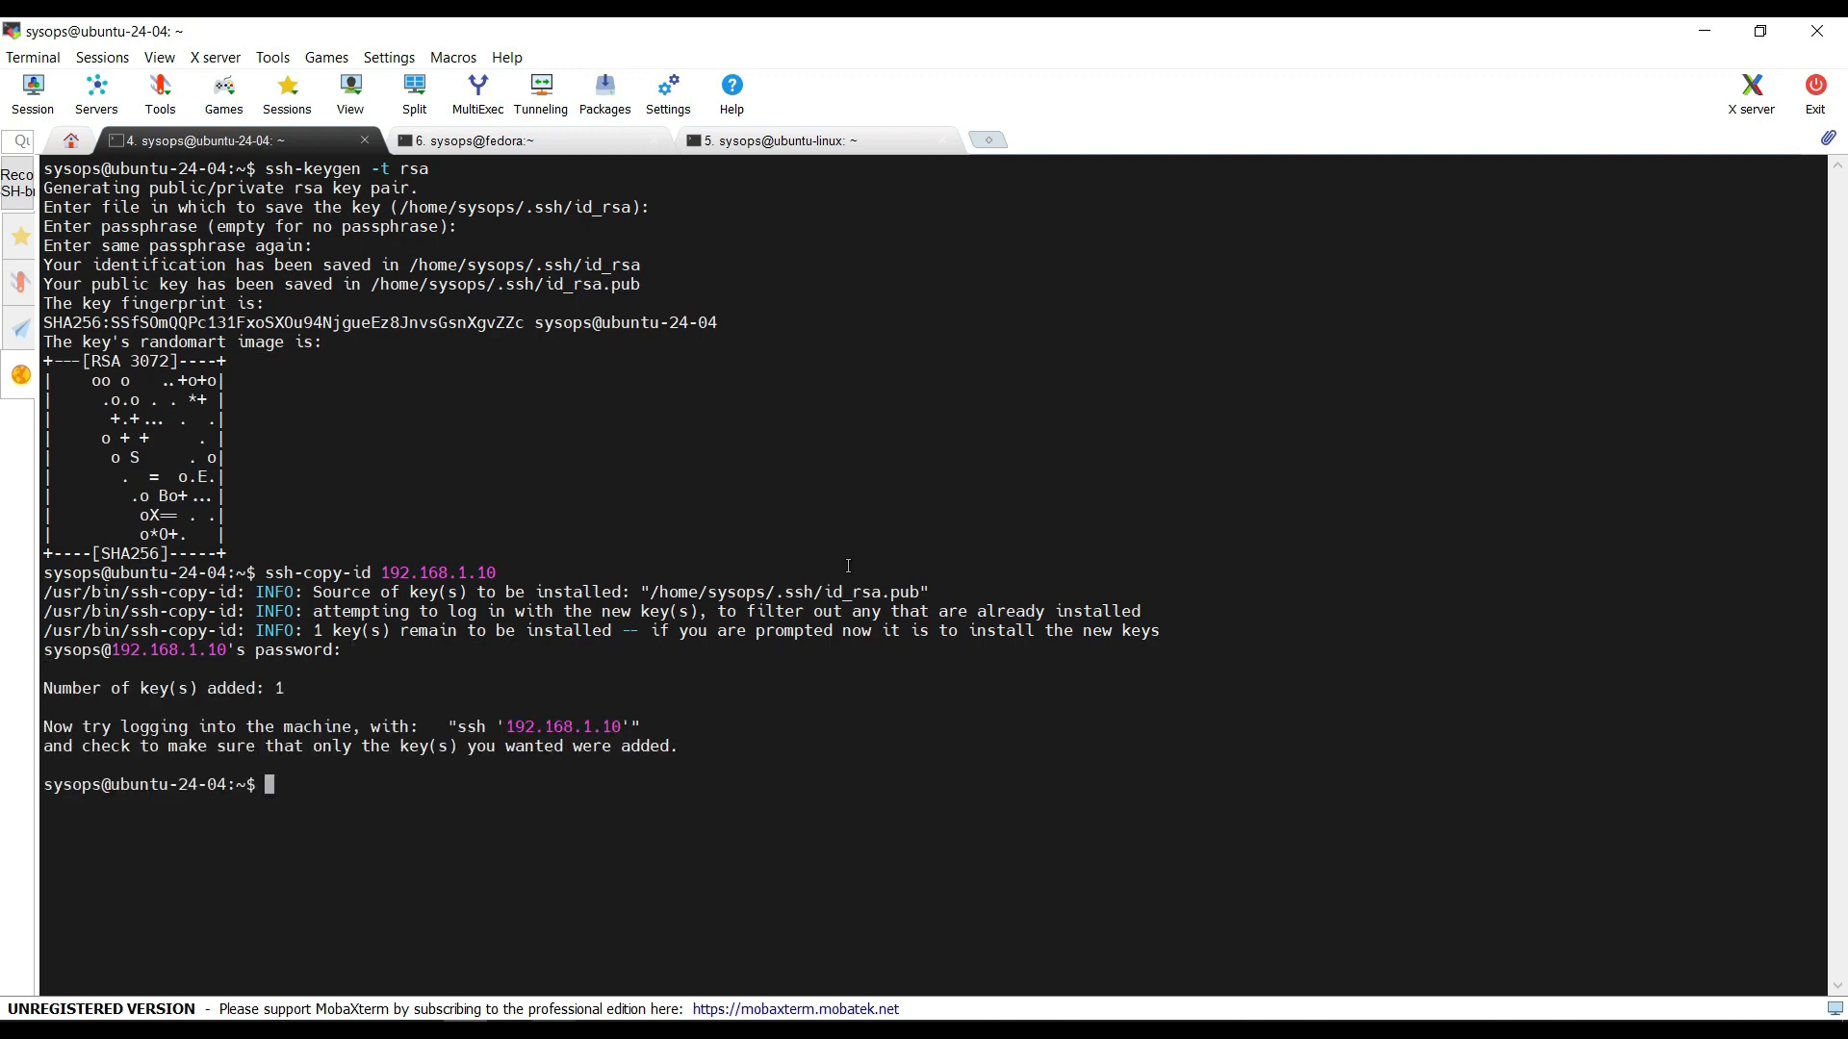
key("Return")
- Run ssh-copy-id 192.168.1.9 and highlight the one-key-added results for both hosts
key("Up")
key("BackSpace")
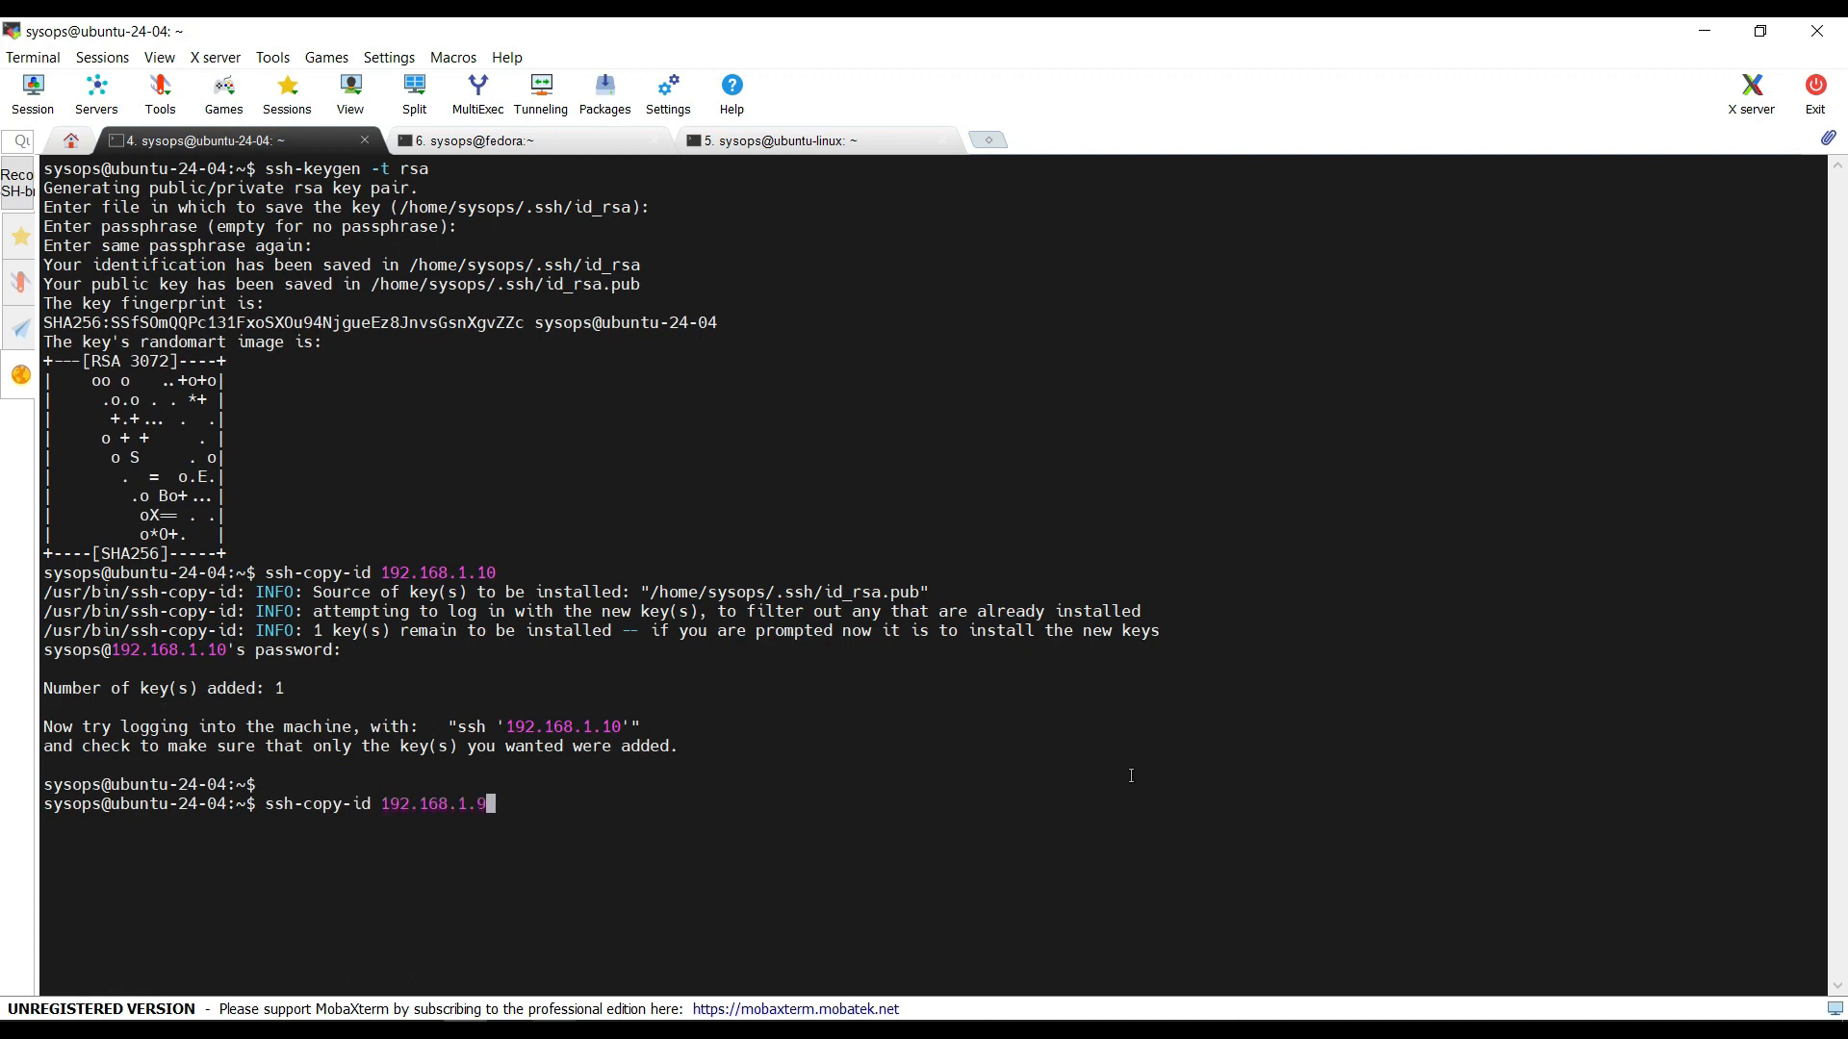
key("Return")
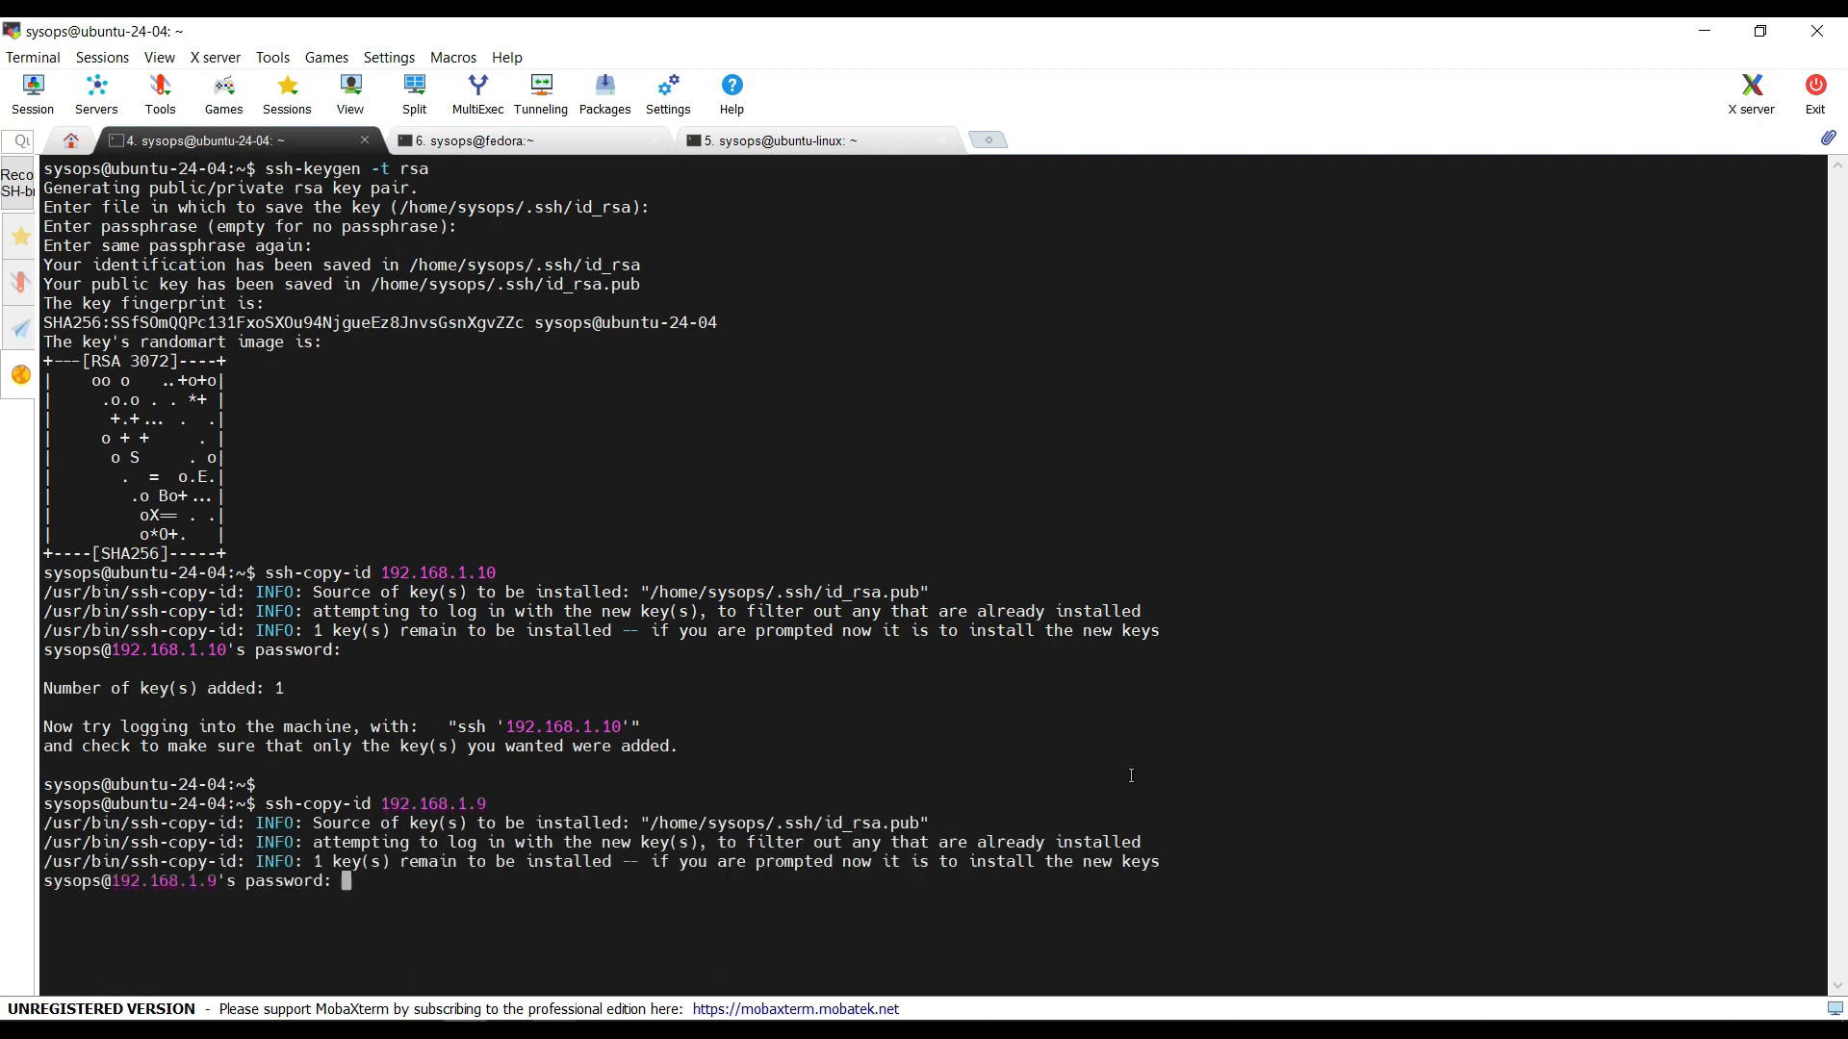
key("Return")
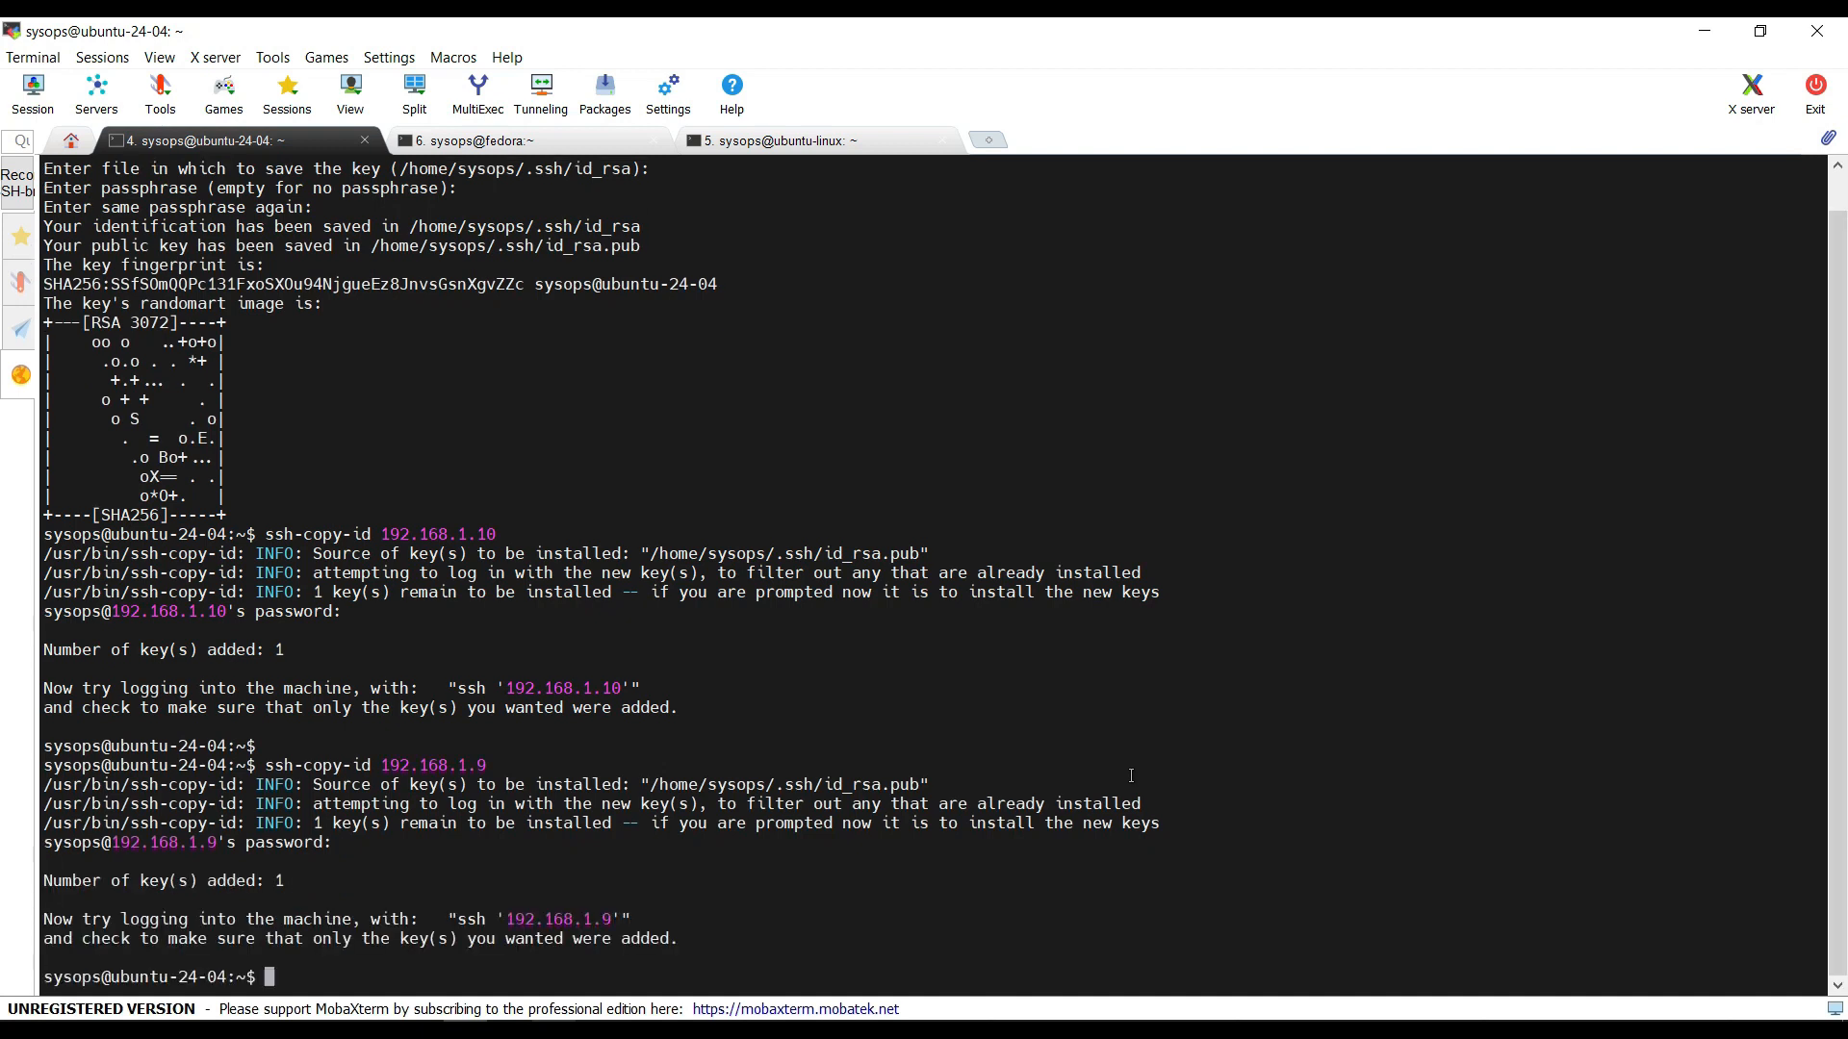
left_click_drag(35, 649, 284, 651)
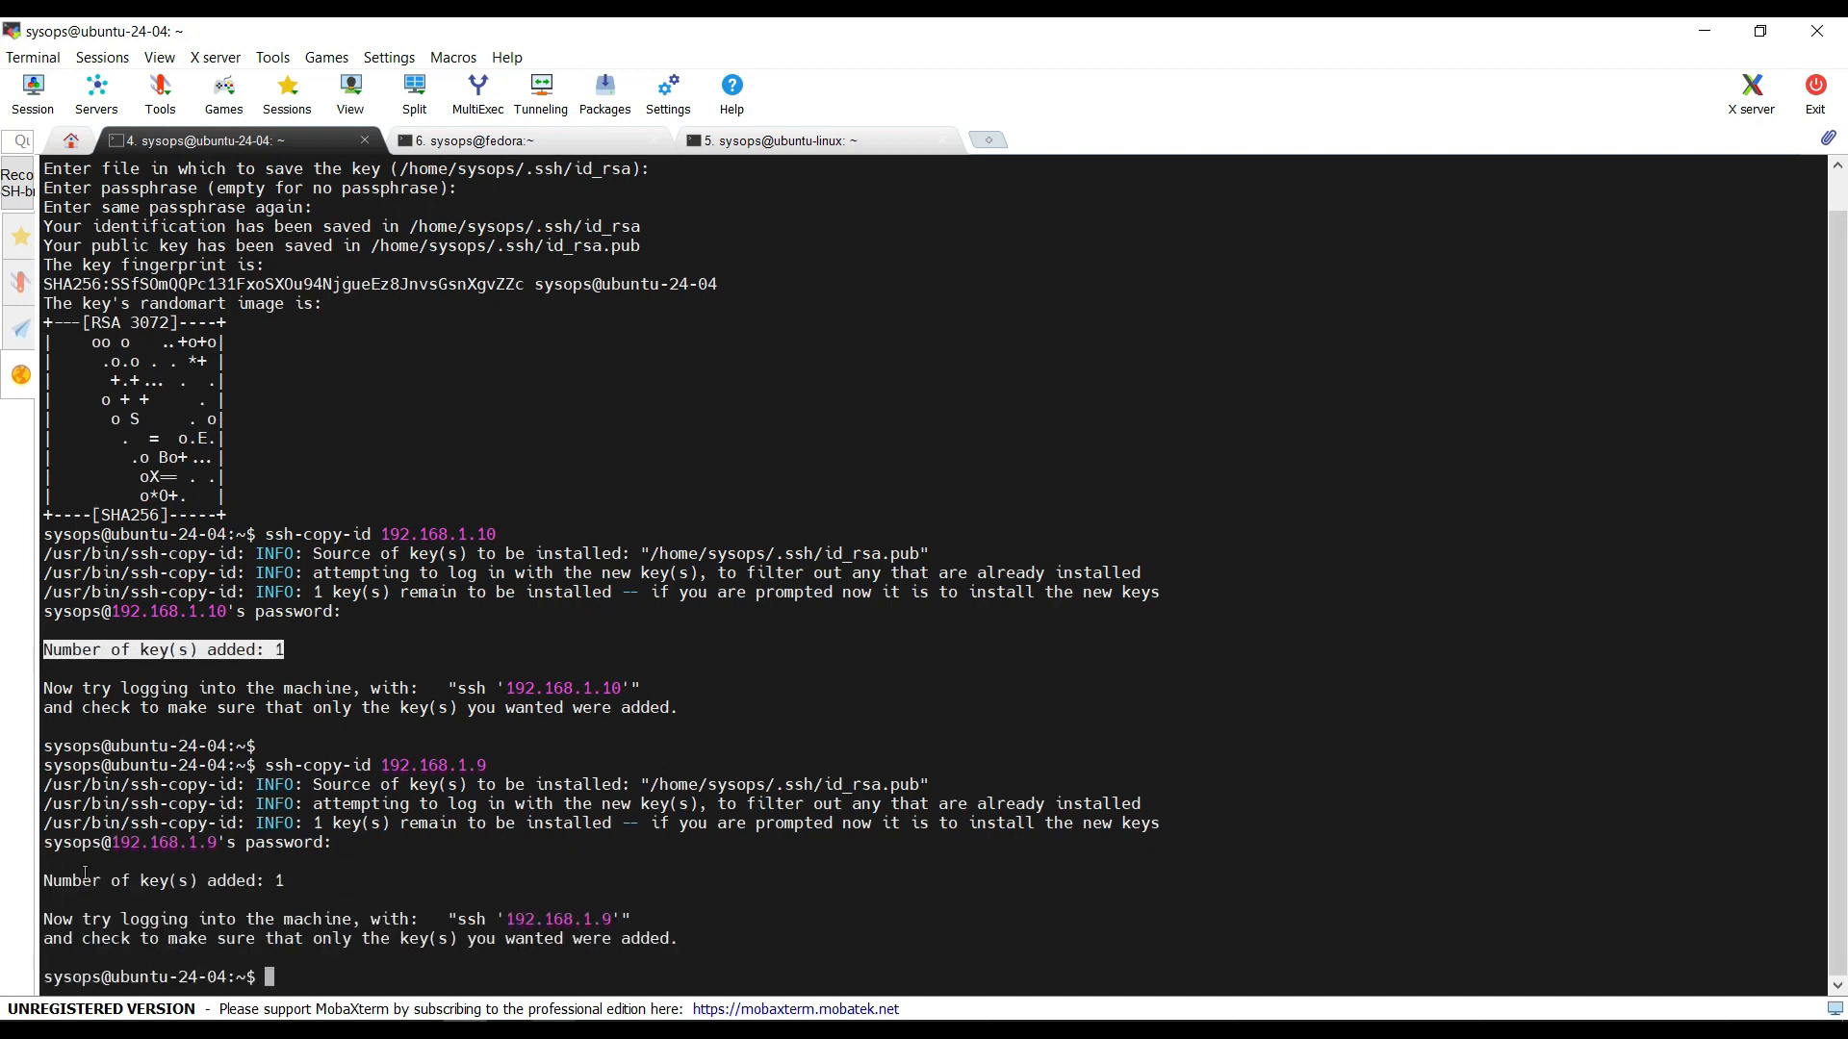
left_click_drag(44, 877, 445, 881)
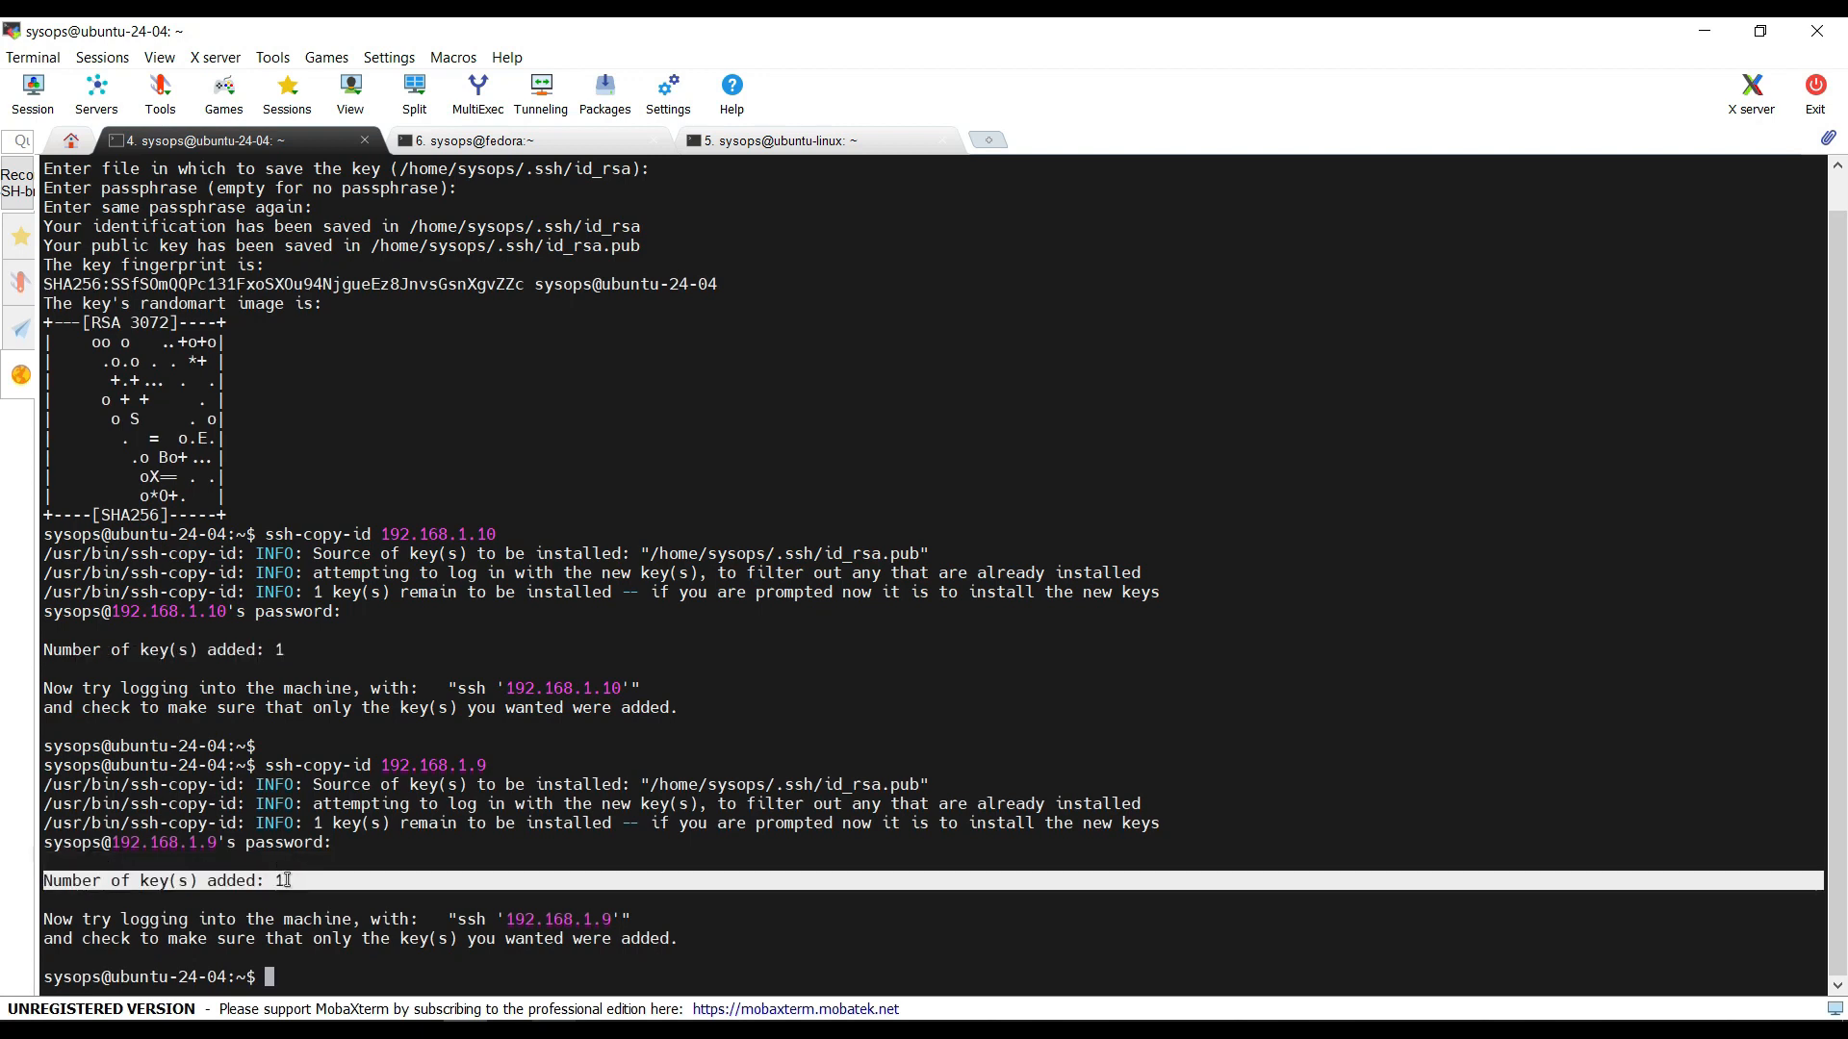
left_click(445, 881)
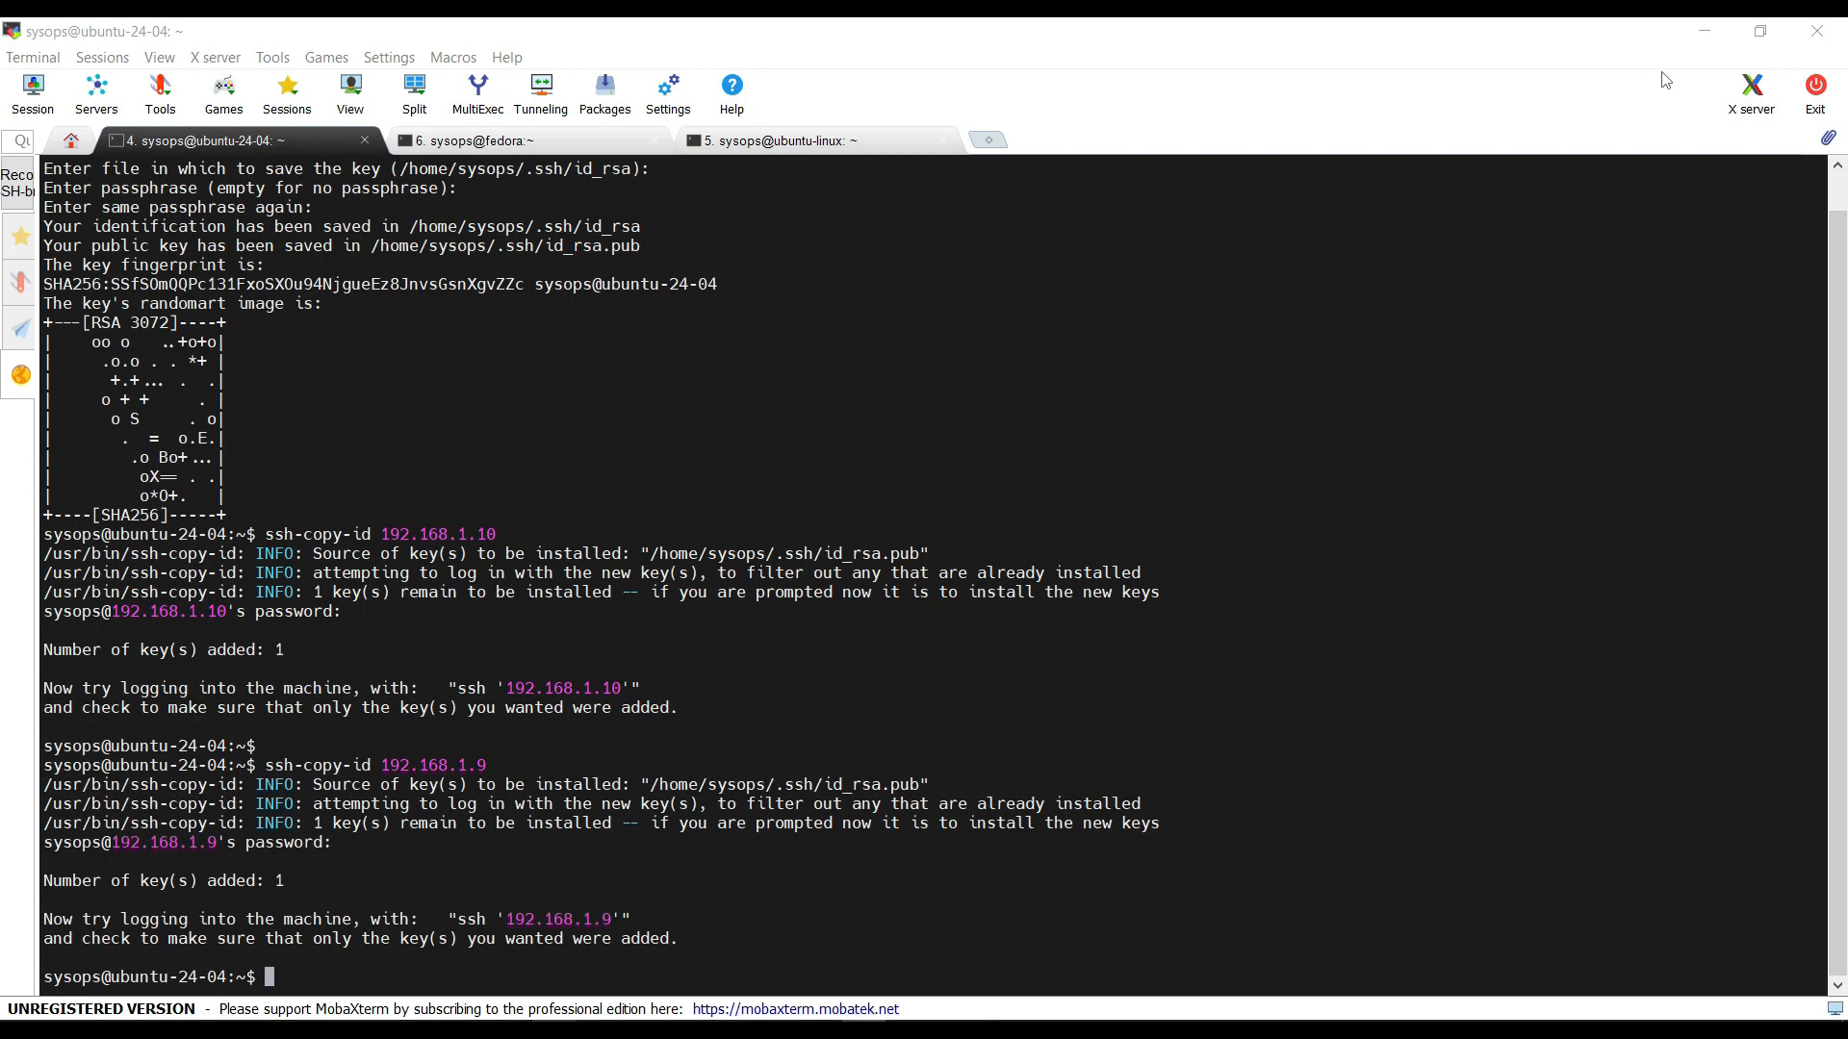
- Create the ansible-demo directory and cd into it
key("ctrl+l")
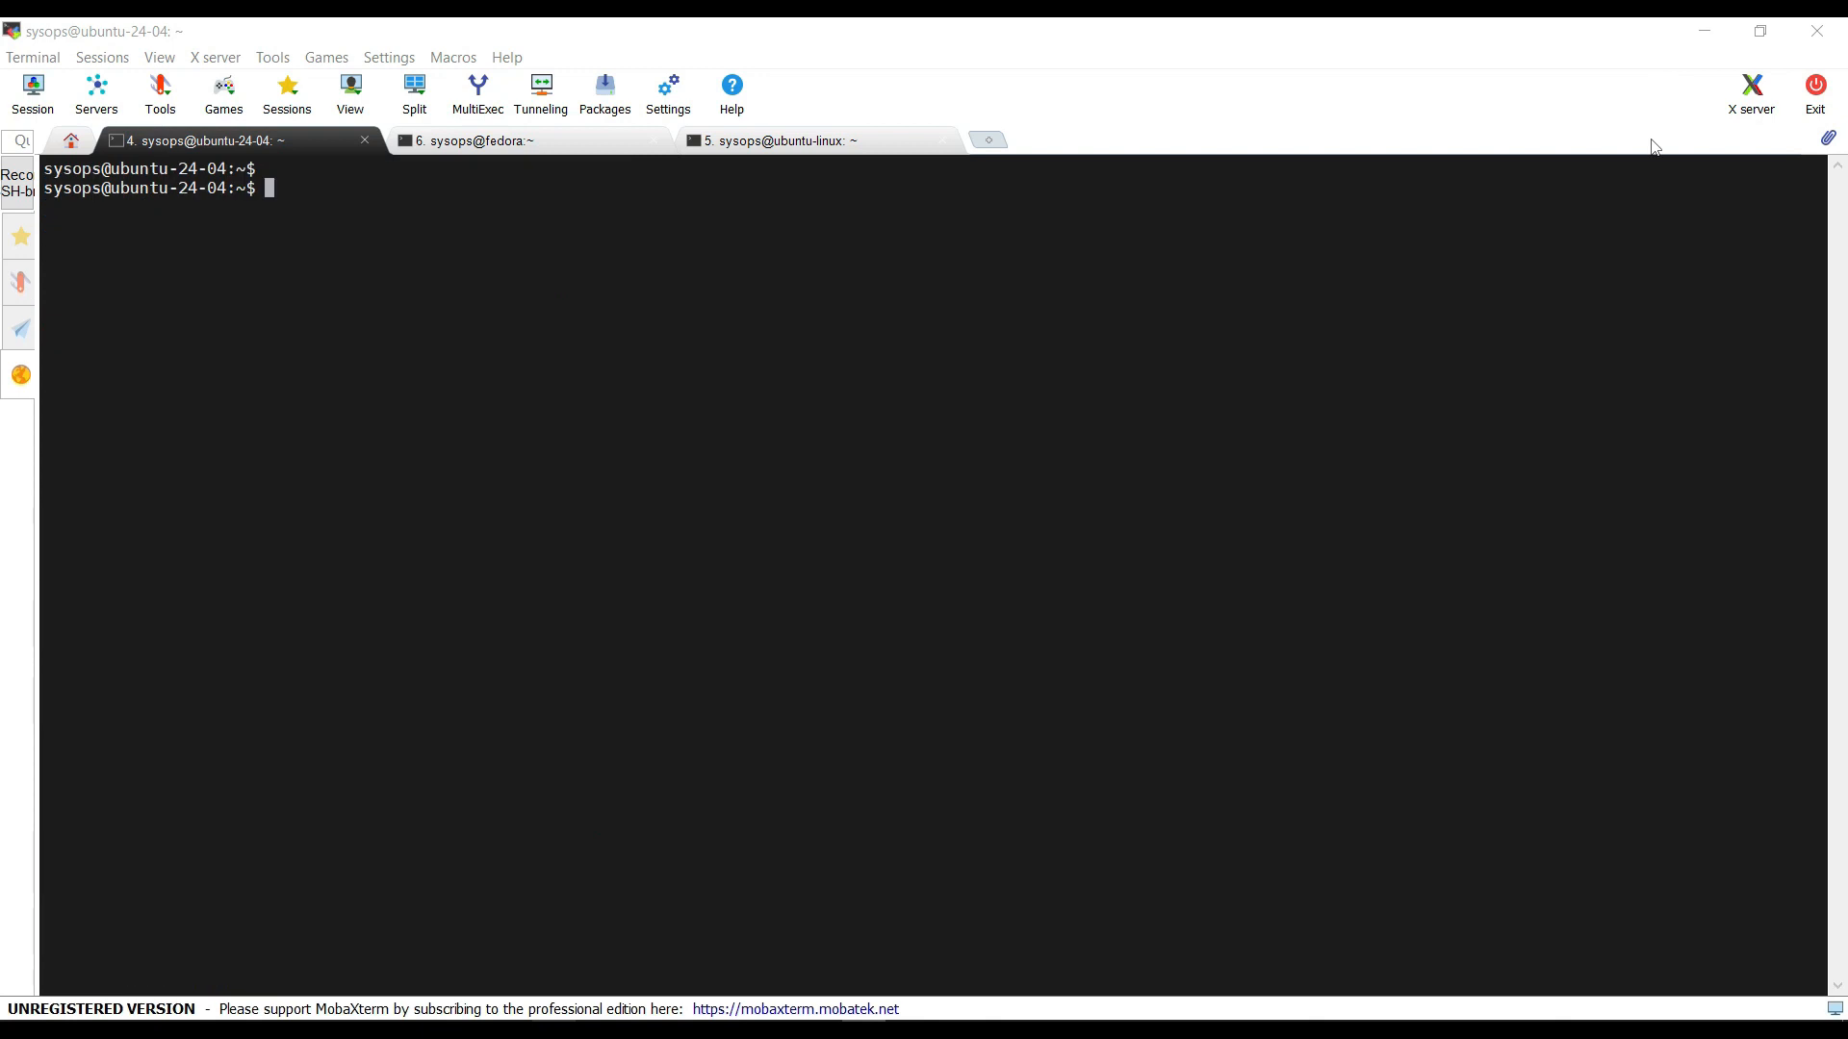
left_click(1335, 331)
type("mkdir ansiu")
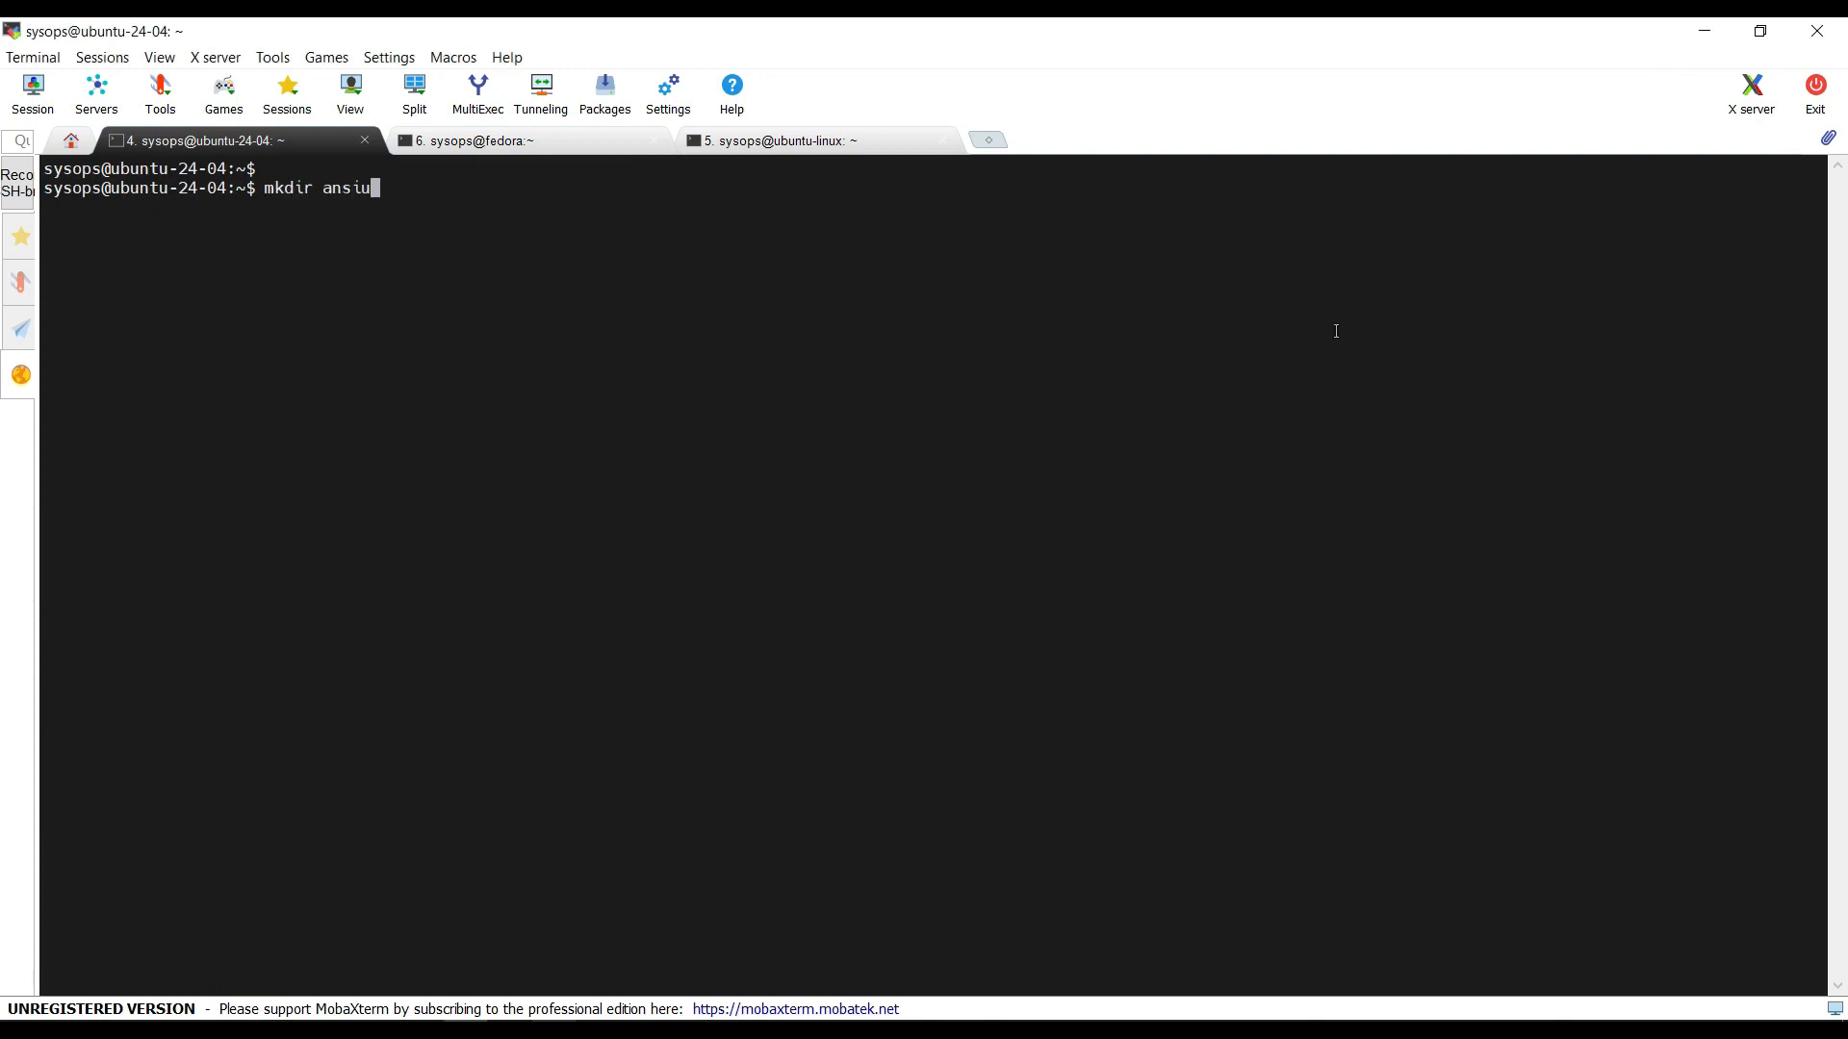
key("BackSpace")
type("ble-demo")
key("Return")
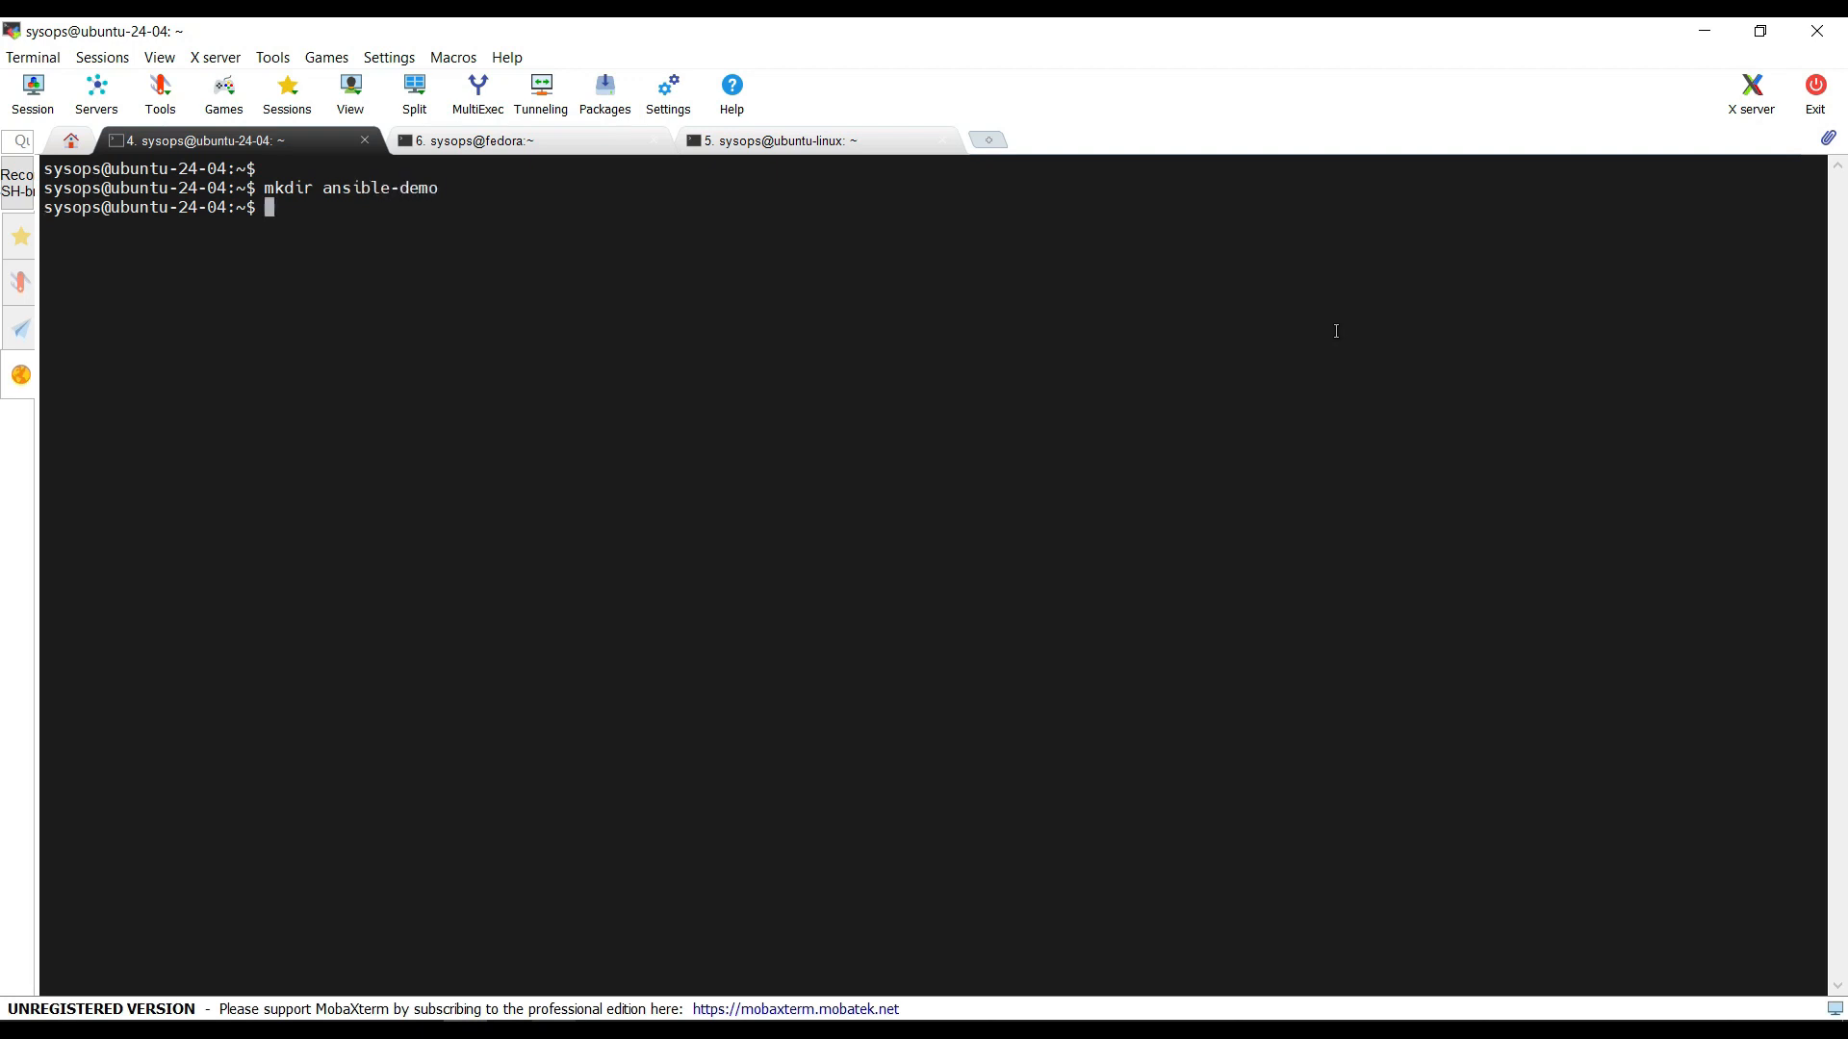
type("cd an")
key("Tab")
key("Return")
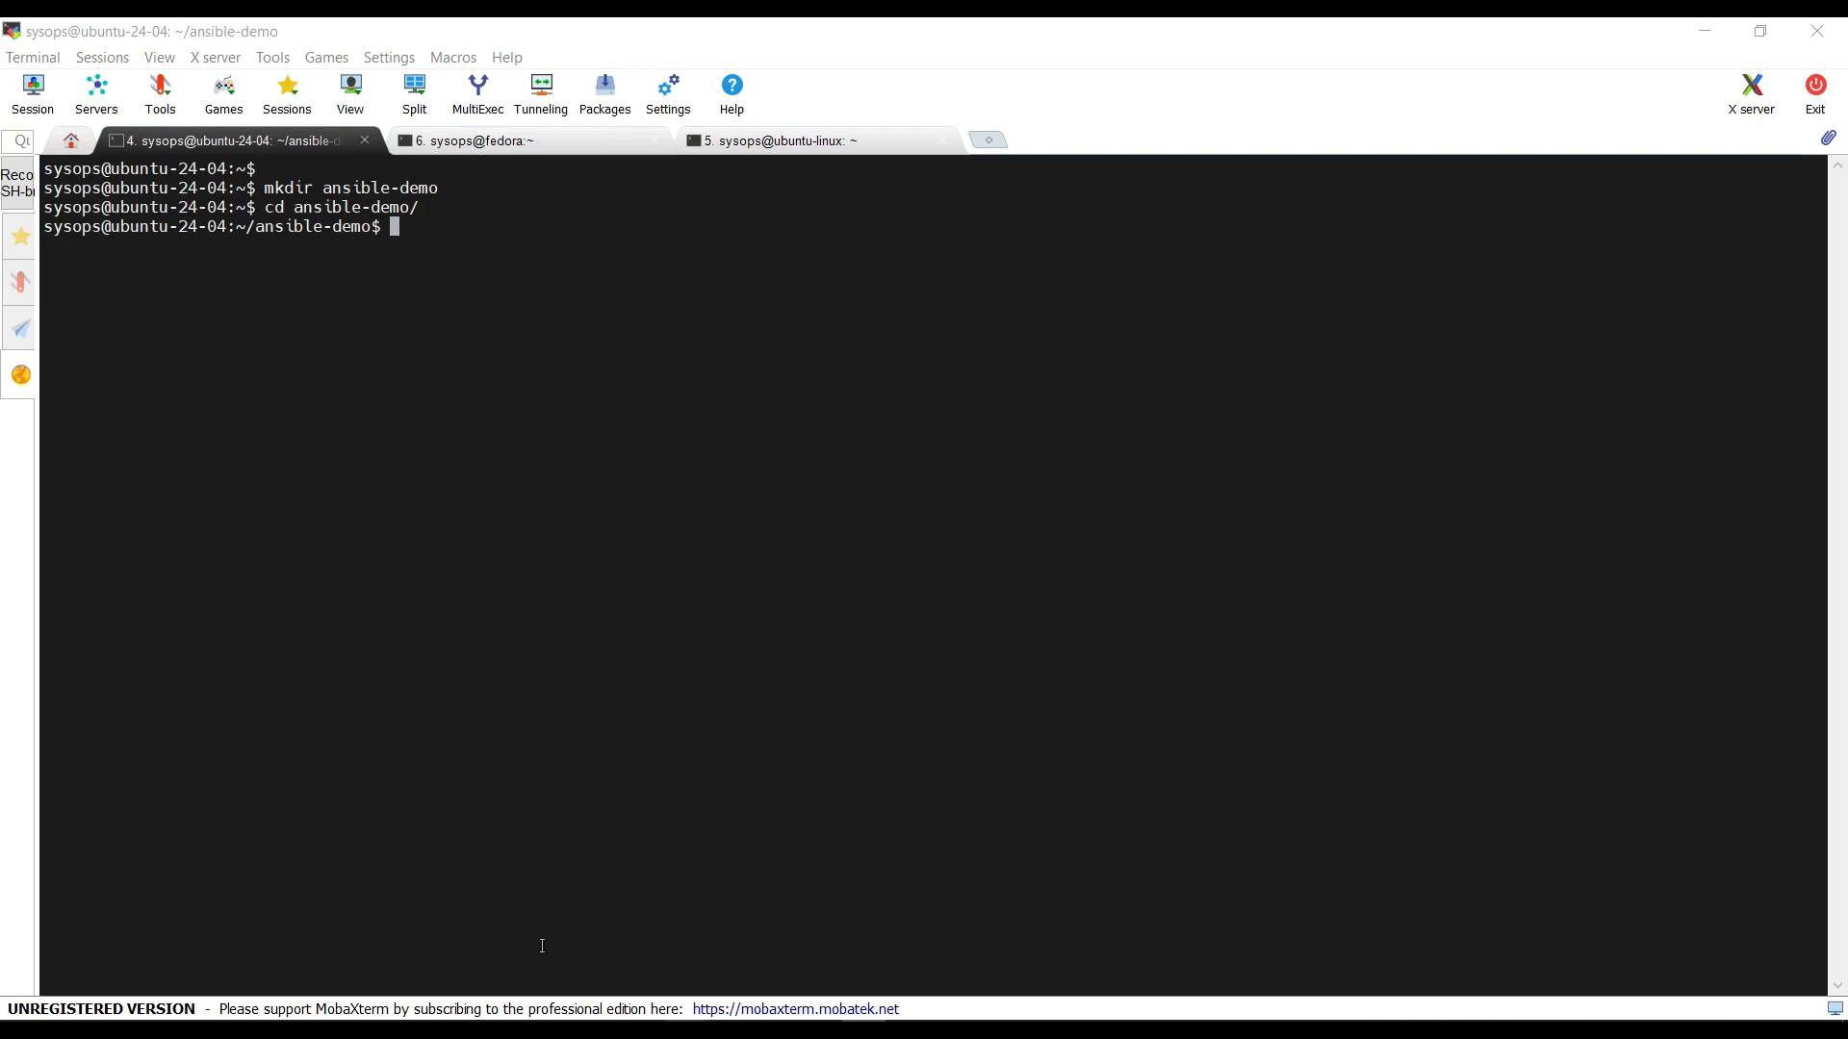
- Copy and run the ansible-config init command to generate a disabled ansible.cfg
key("alt+Tab")
right_click(462, 586)
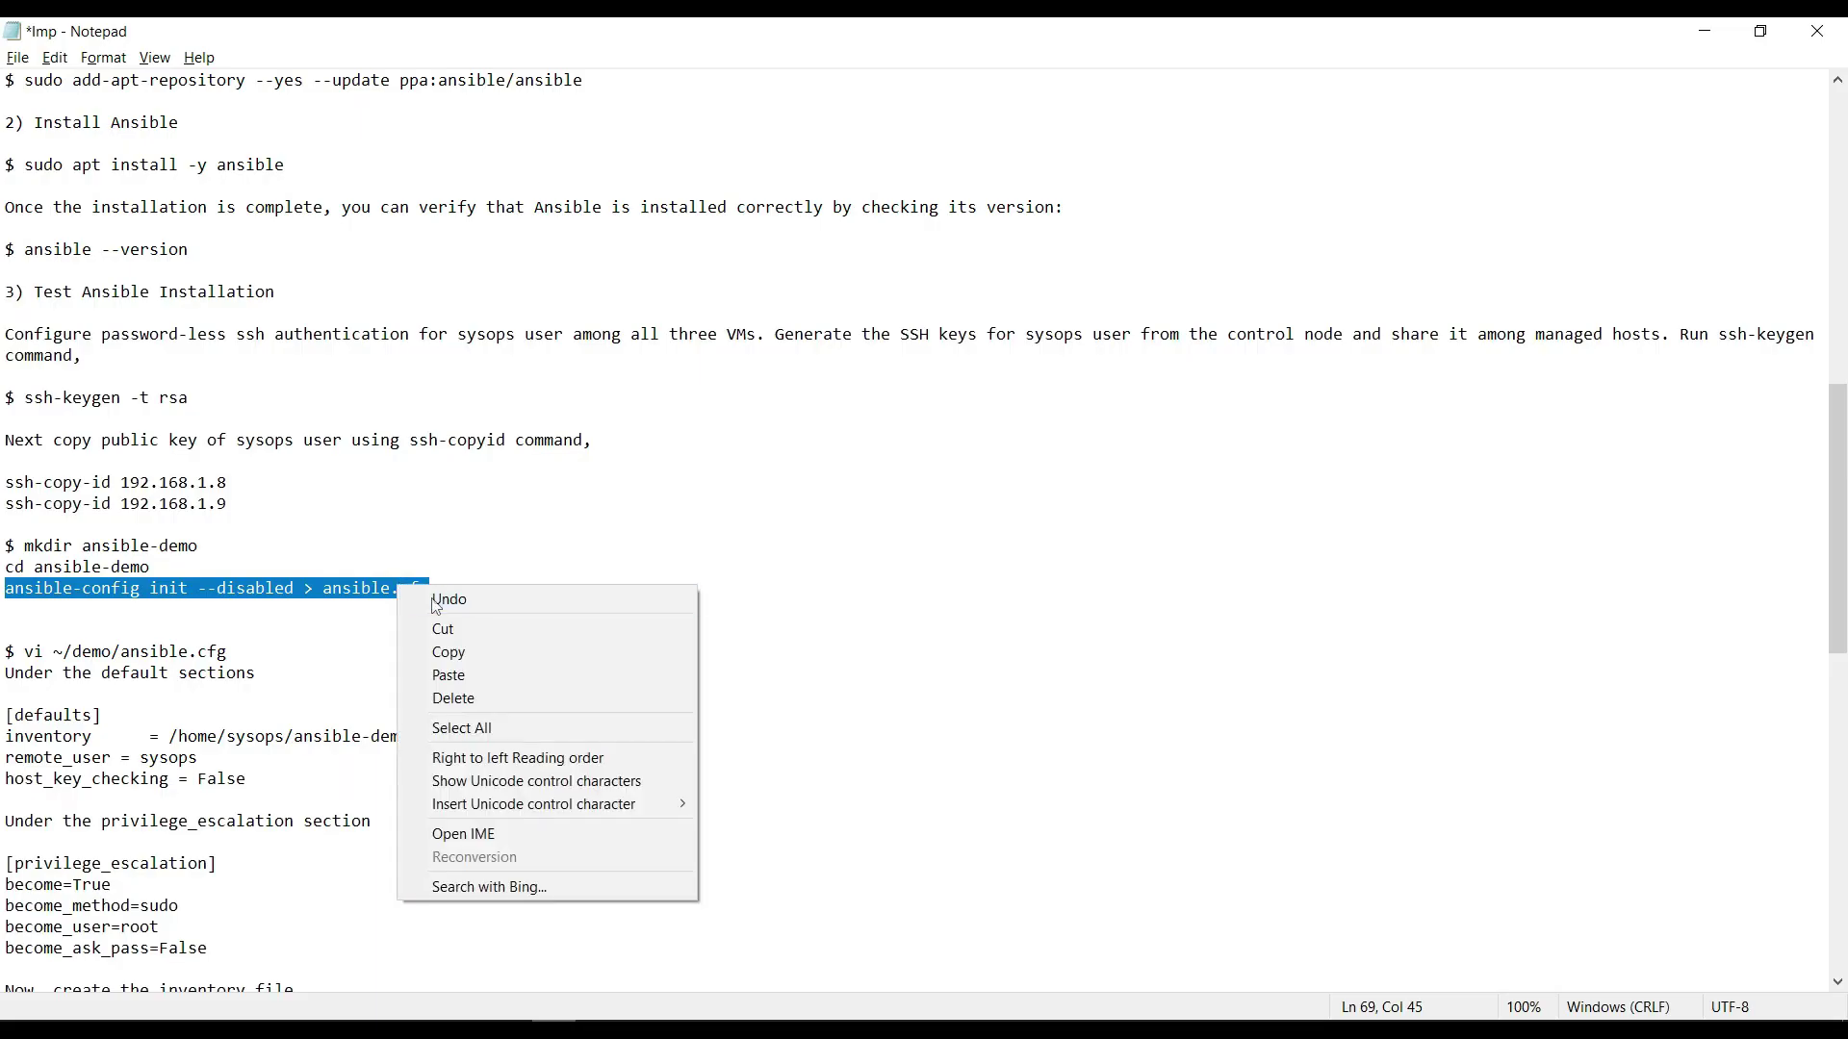
left_click(464, 656)
key("alt+Tab")
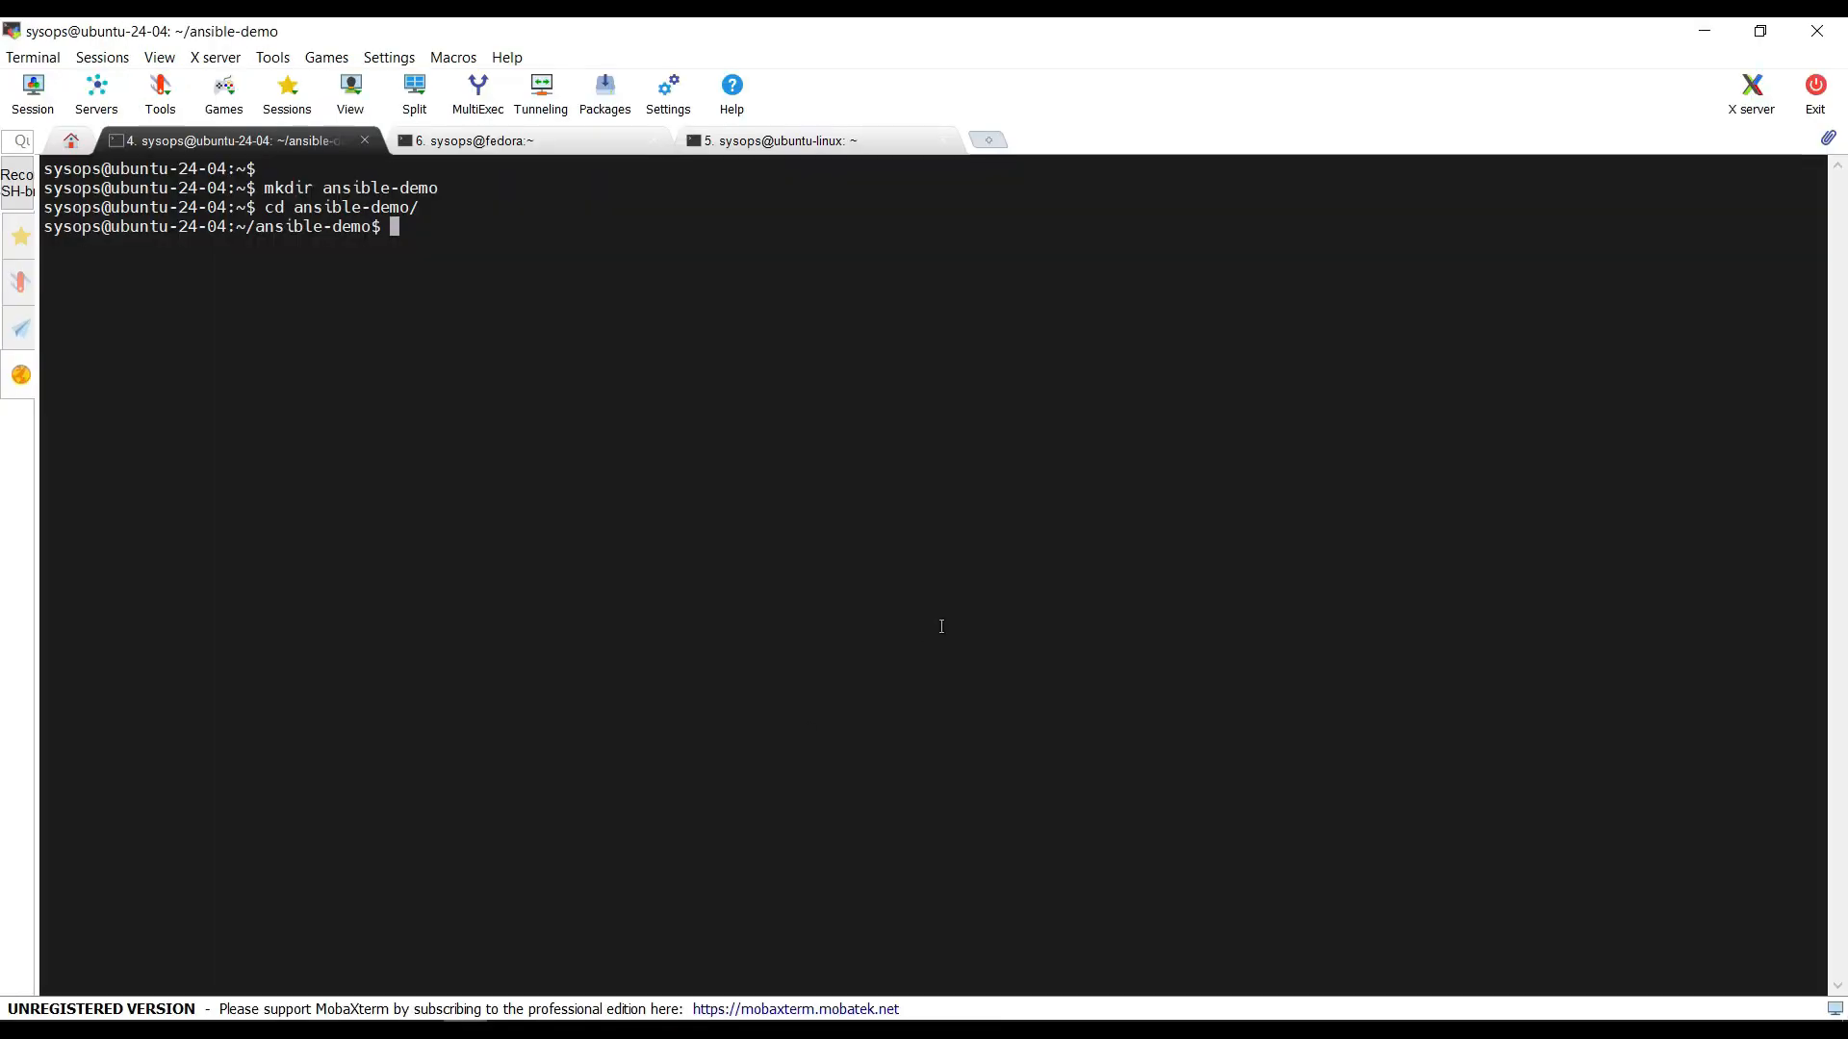
right_click(940, 625)
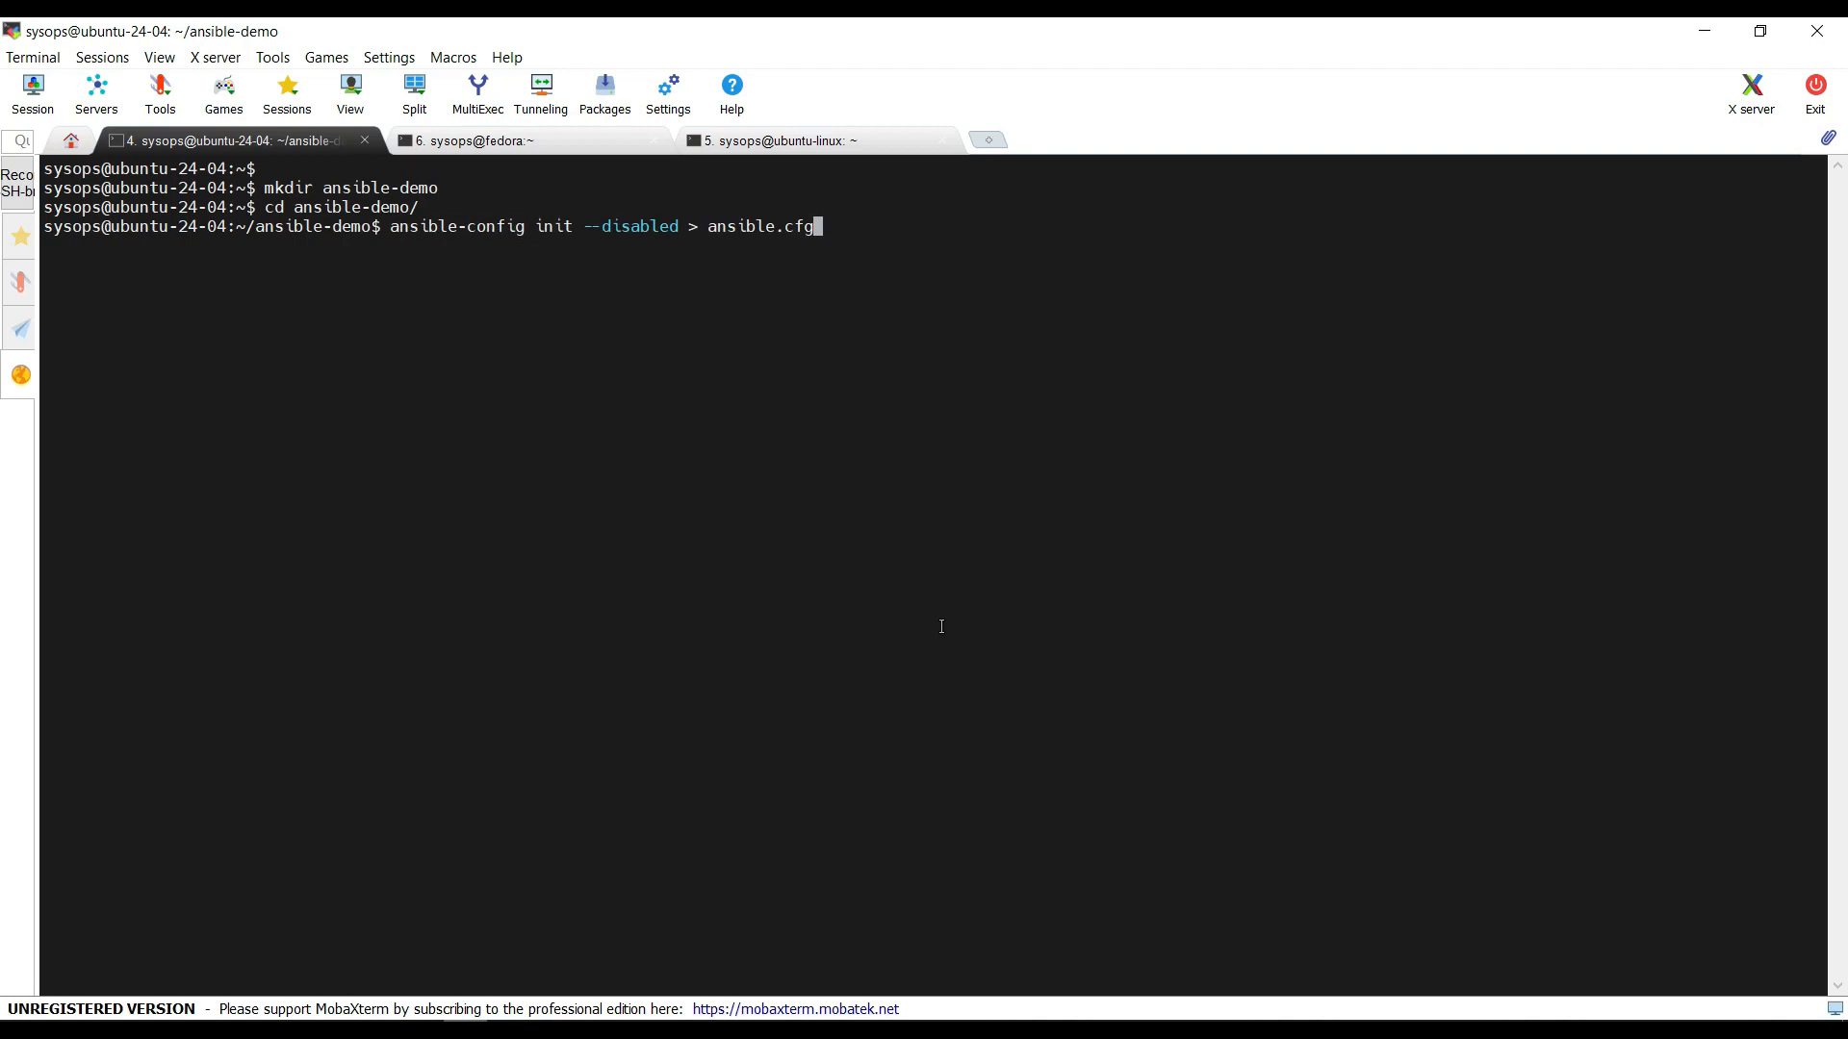
key("Return")
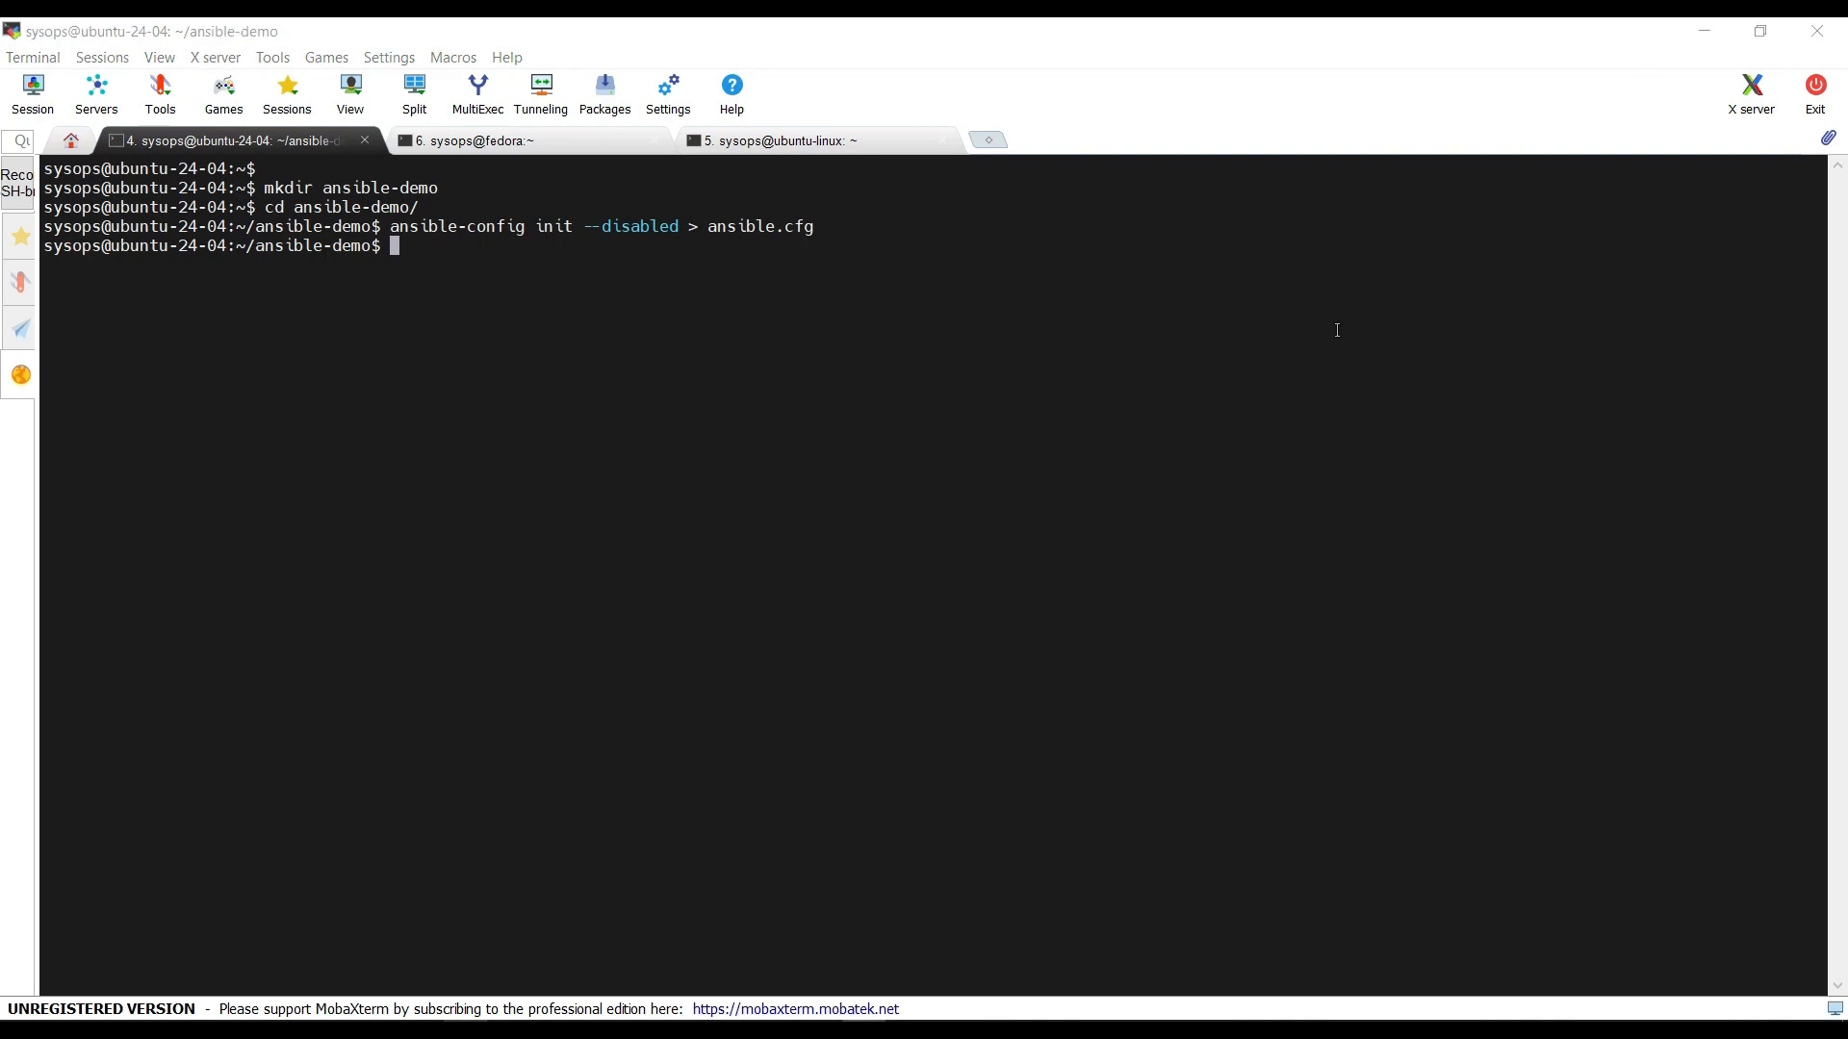
- Open ansible.cfg in vi
left_click(1137, 390)
type("vi ans")
key("Tab")
key("Return")
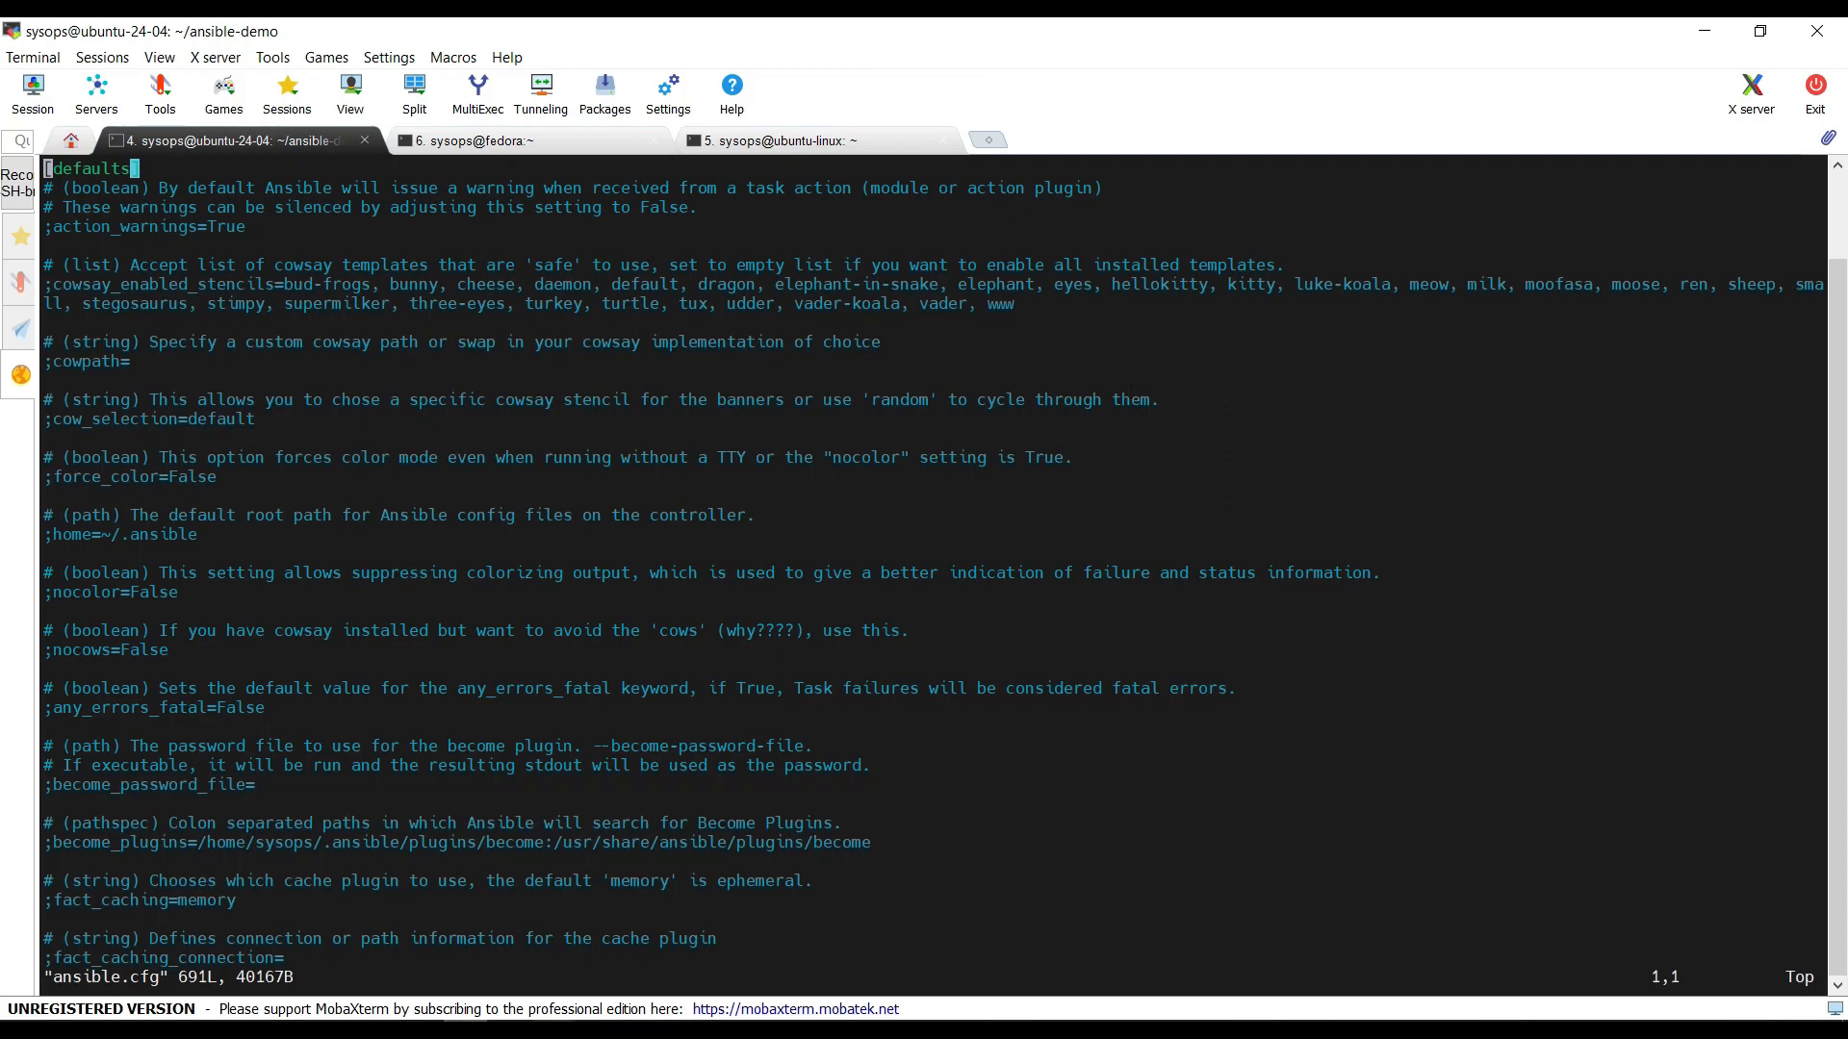
- Copy the inventory, remote_user and host_key_checking lines from the notes
left_click(553, 1031)
scroll(159, 694, "down", 1)
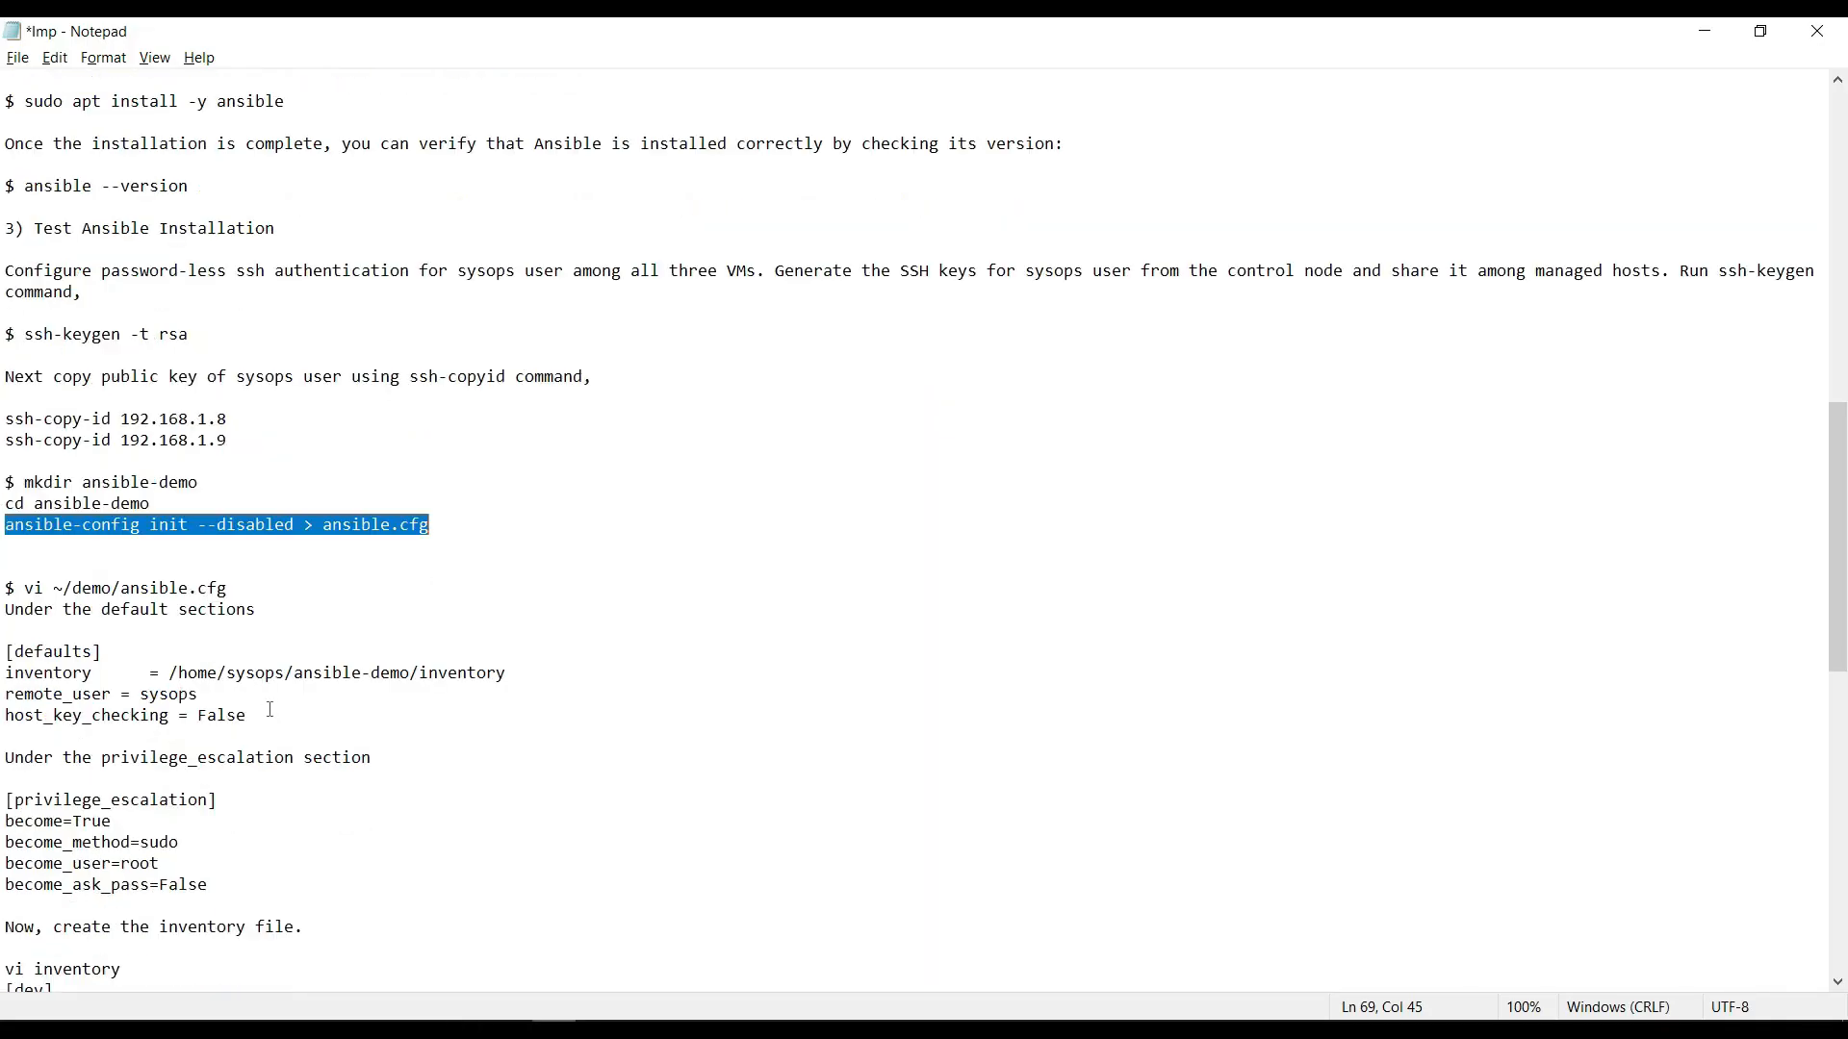
left_click_drag(5, 673, 267, 722)
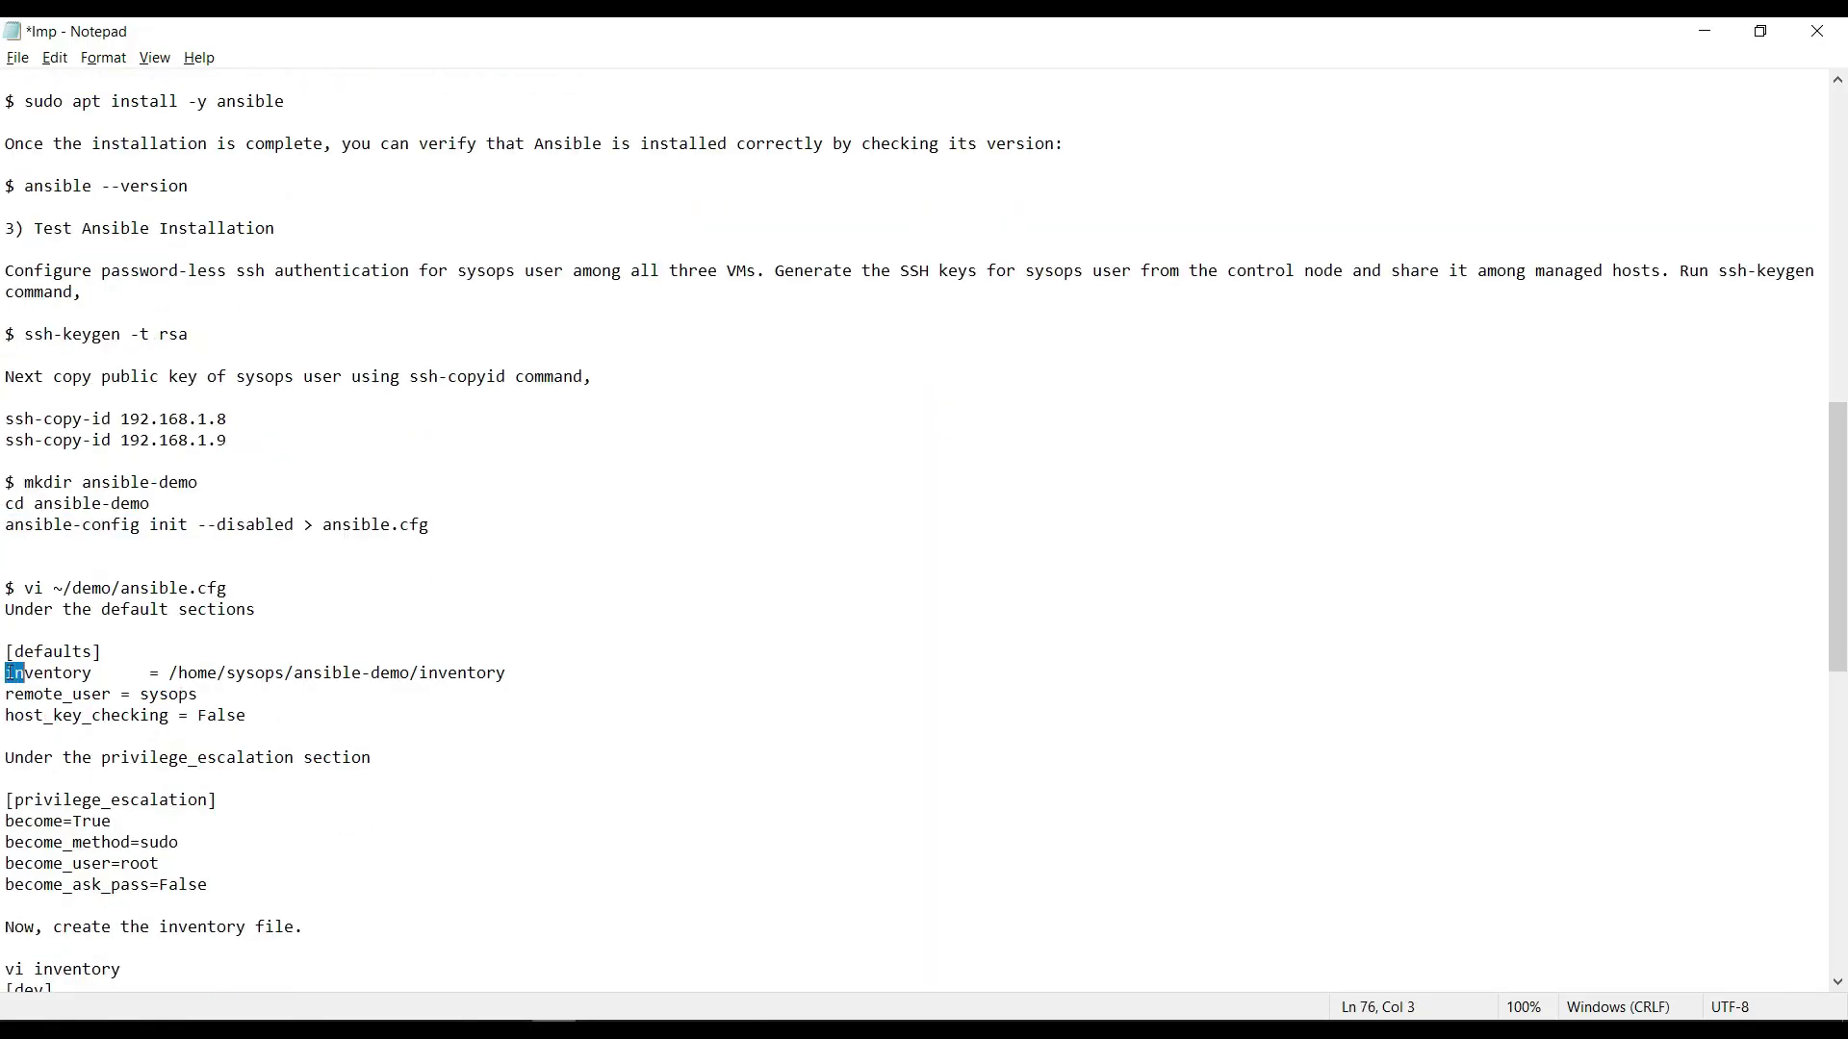
right_click(204, 719)
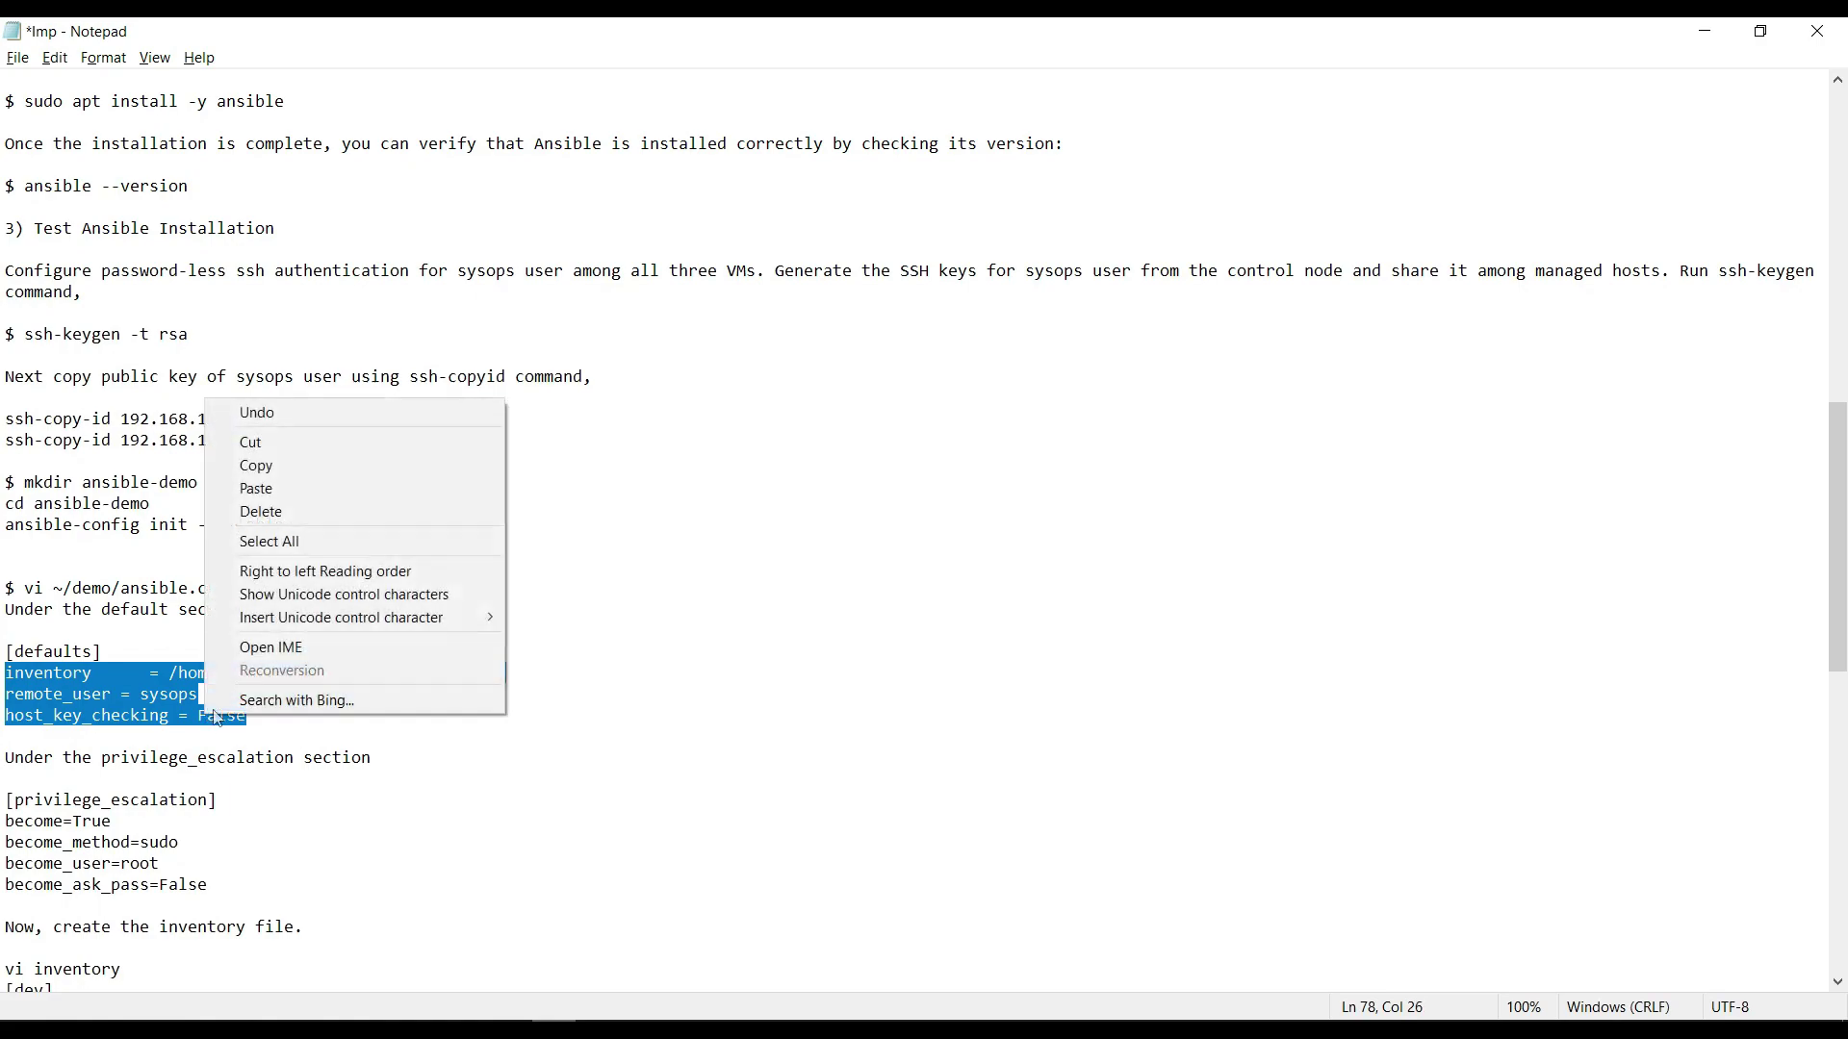
left_click(277, 467)
- Paste the three settings on a new line below [defaults] in vi insert mode
key("alt+Tab")
key("i")
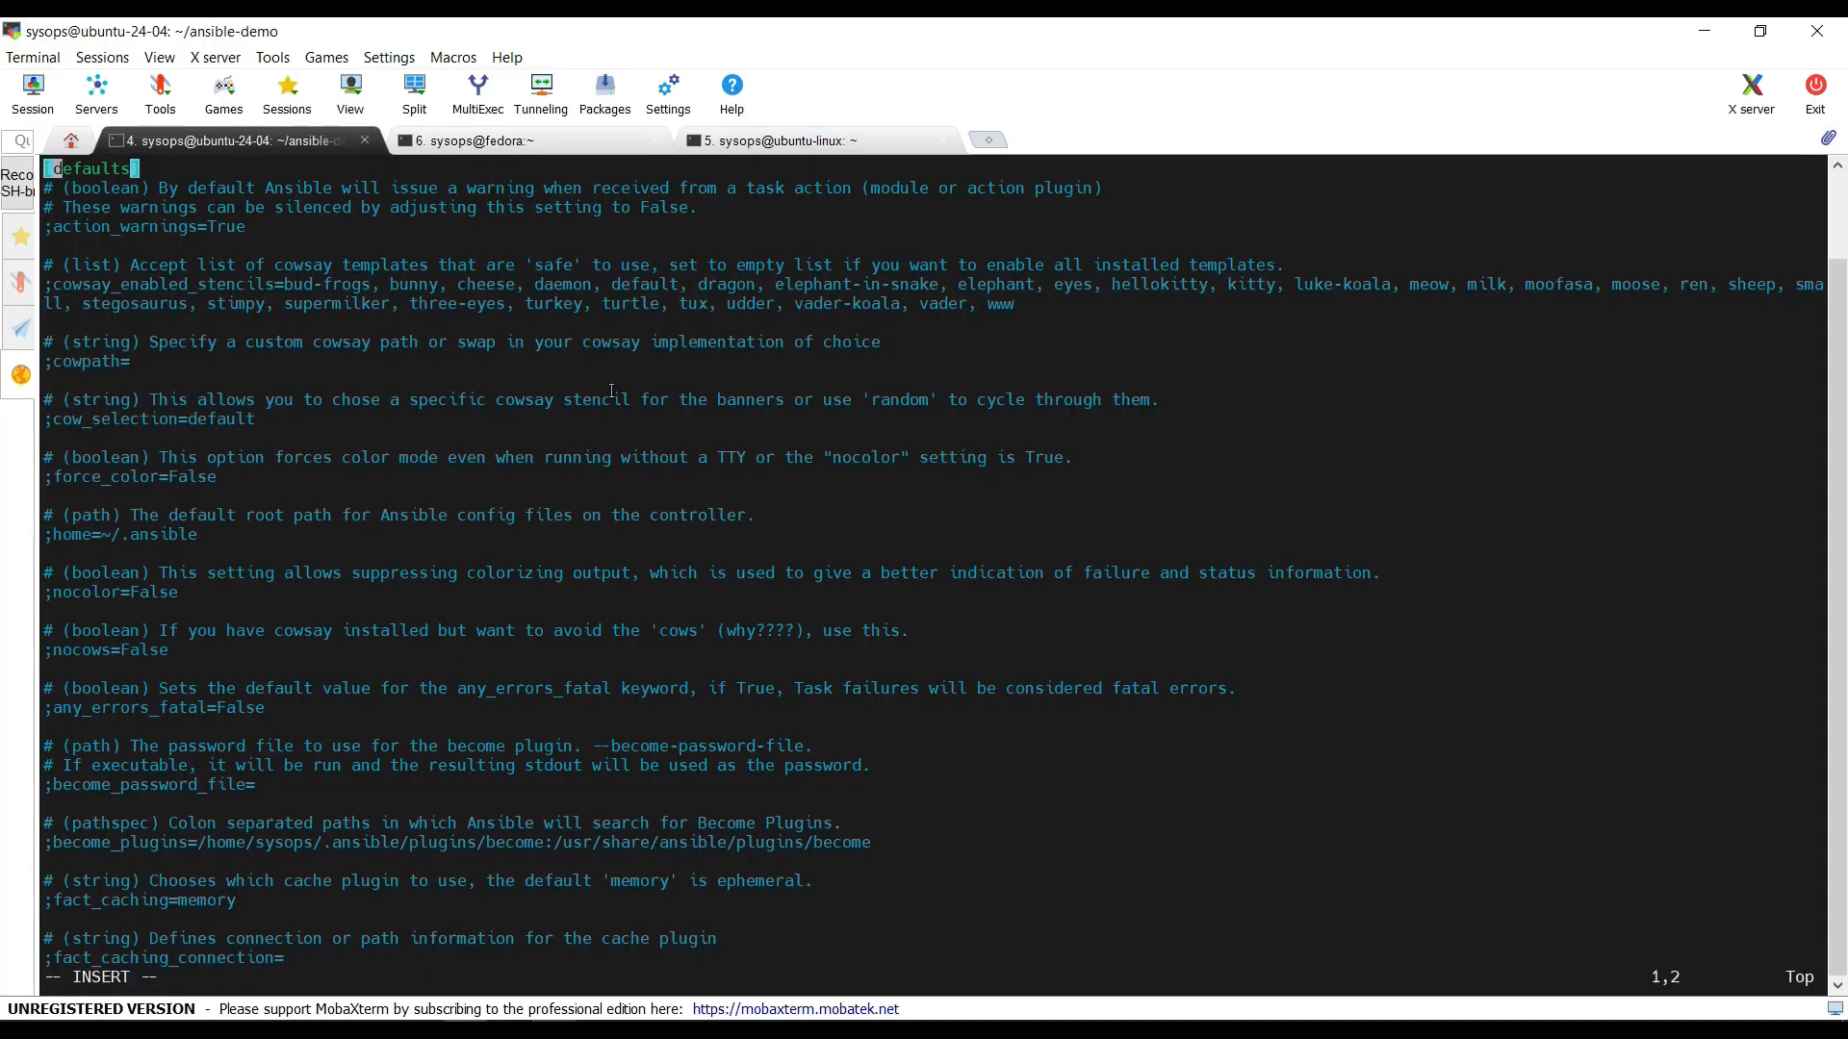
key("Right")
key("End")
key("Return")
right_click(611, 389)
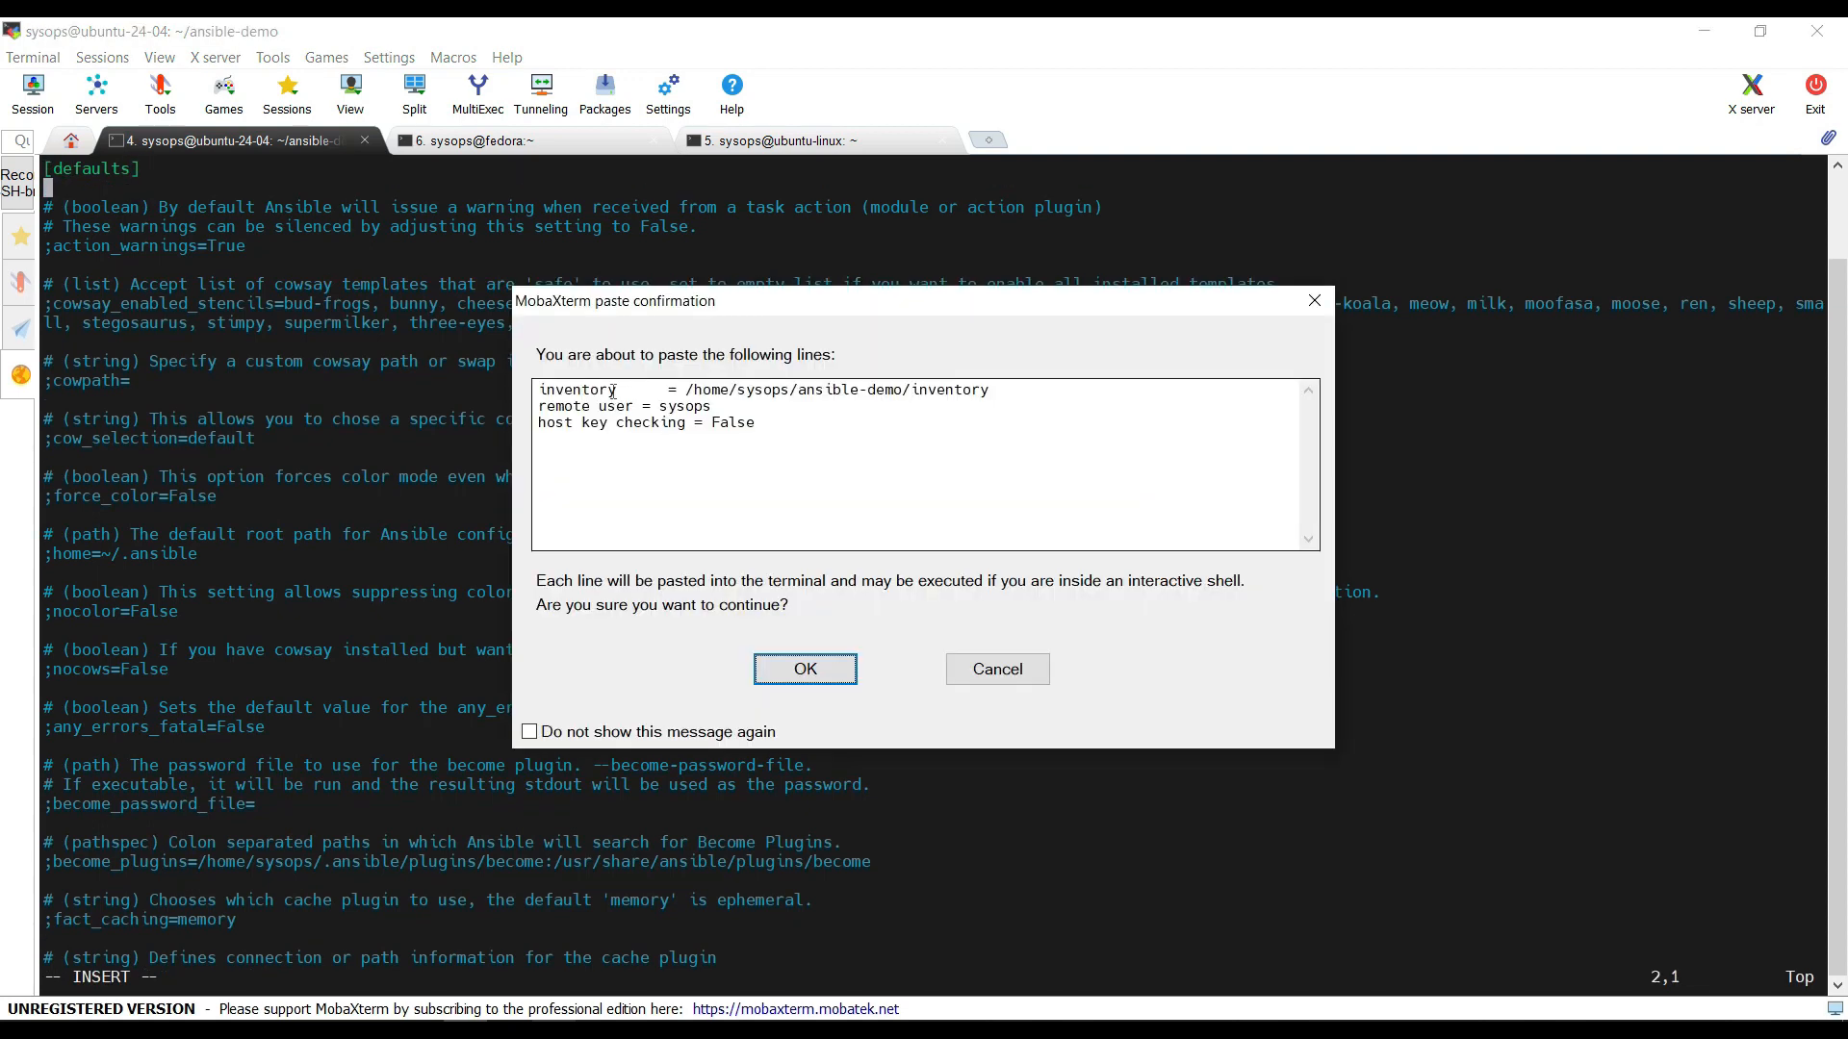
key("Return")
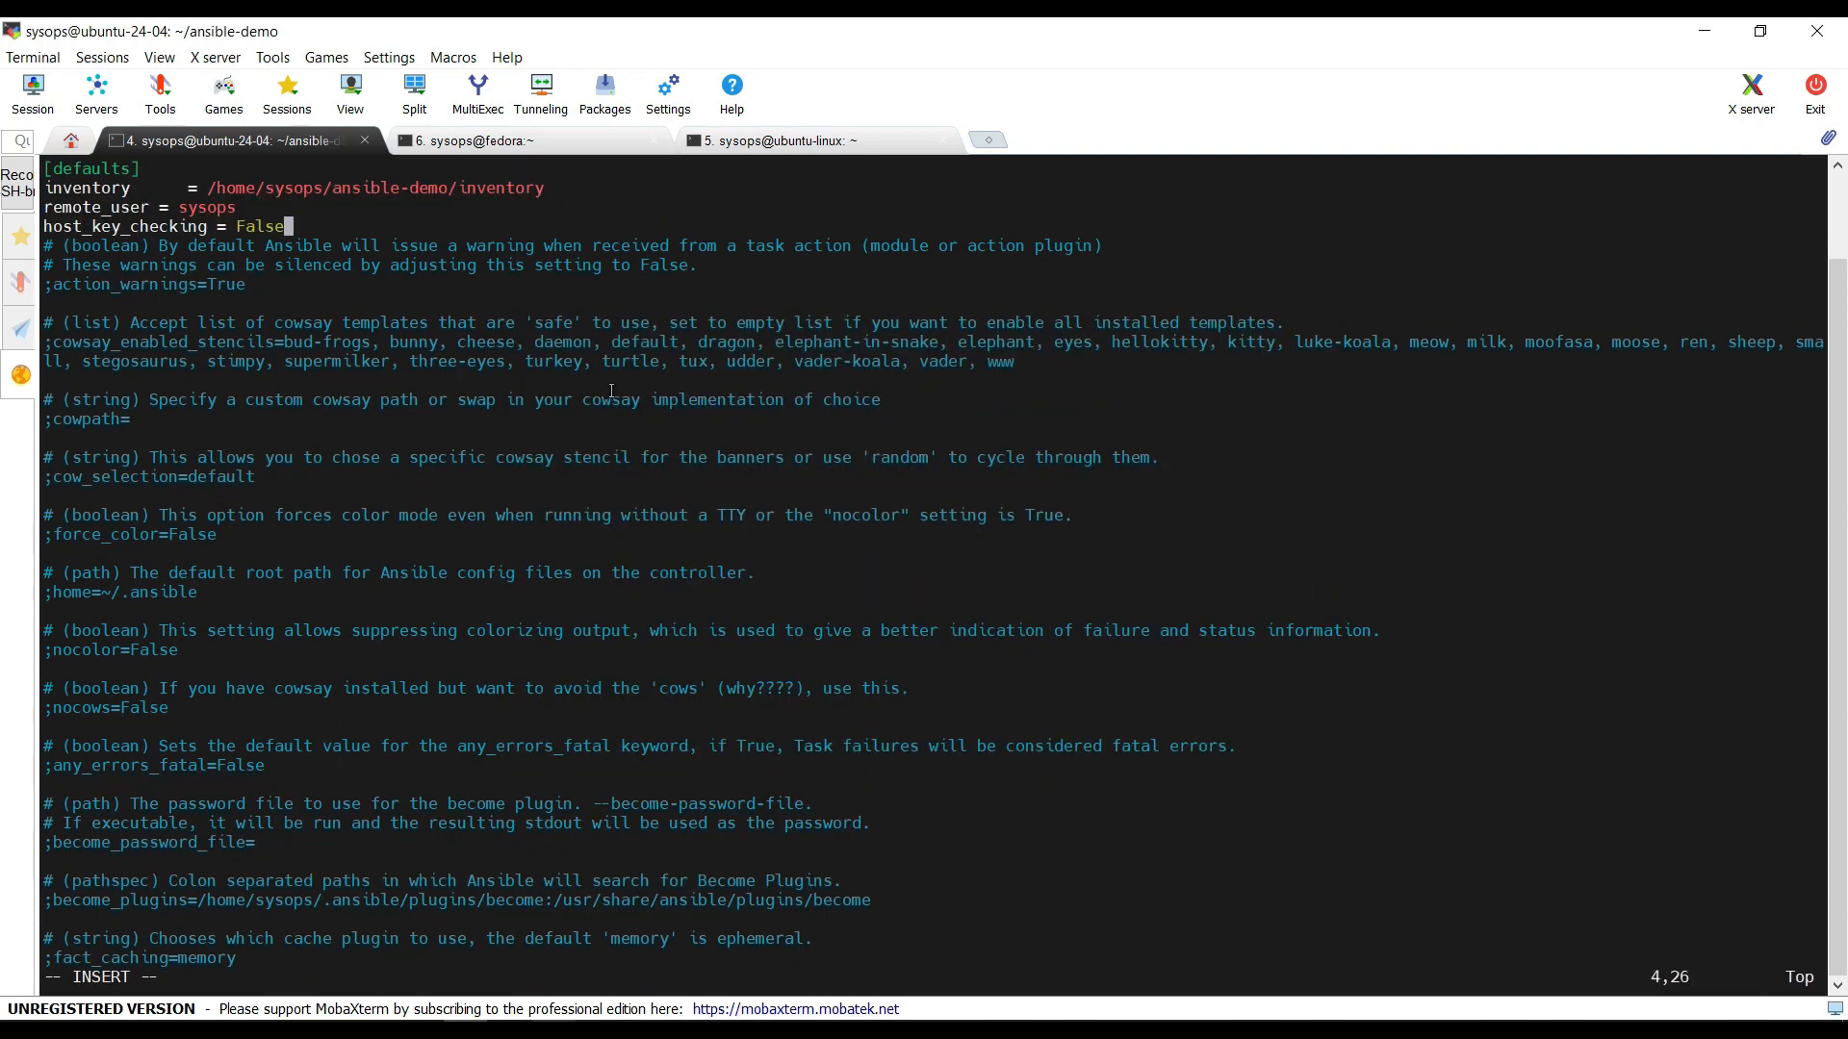
key("Up")
key("Up")
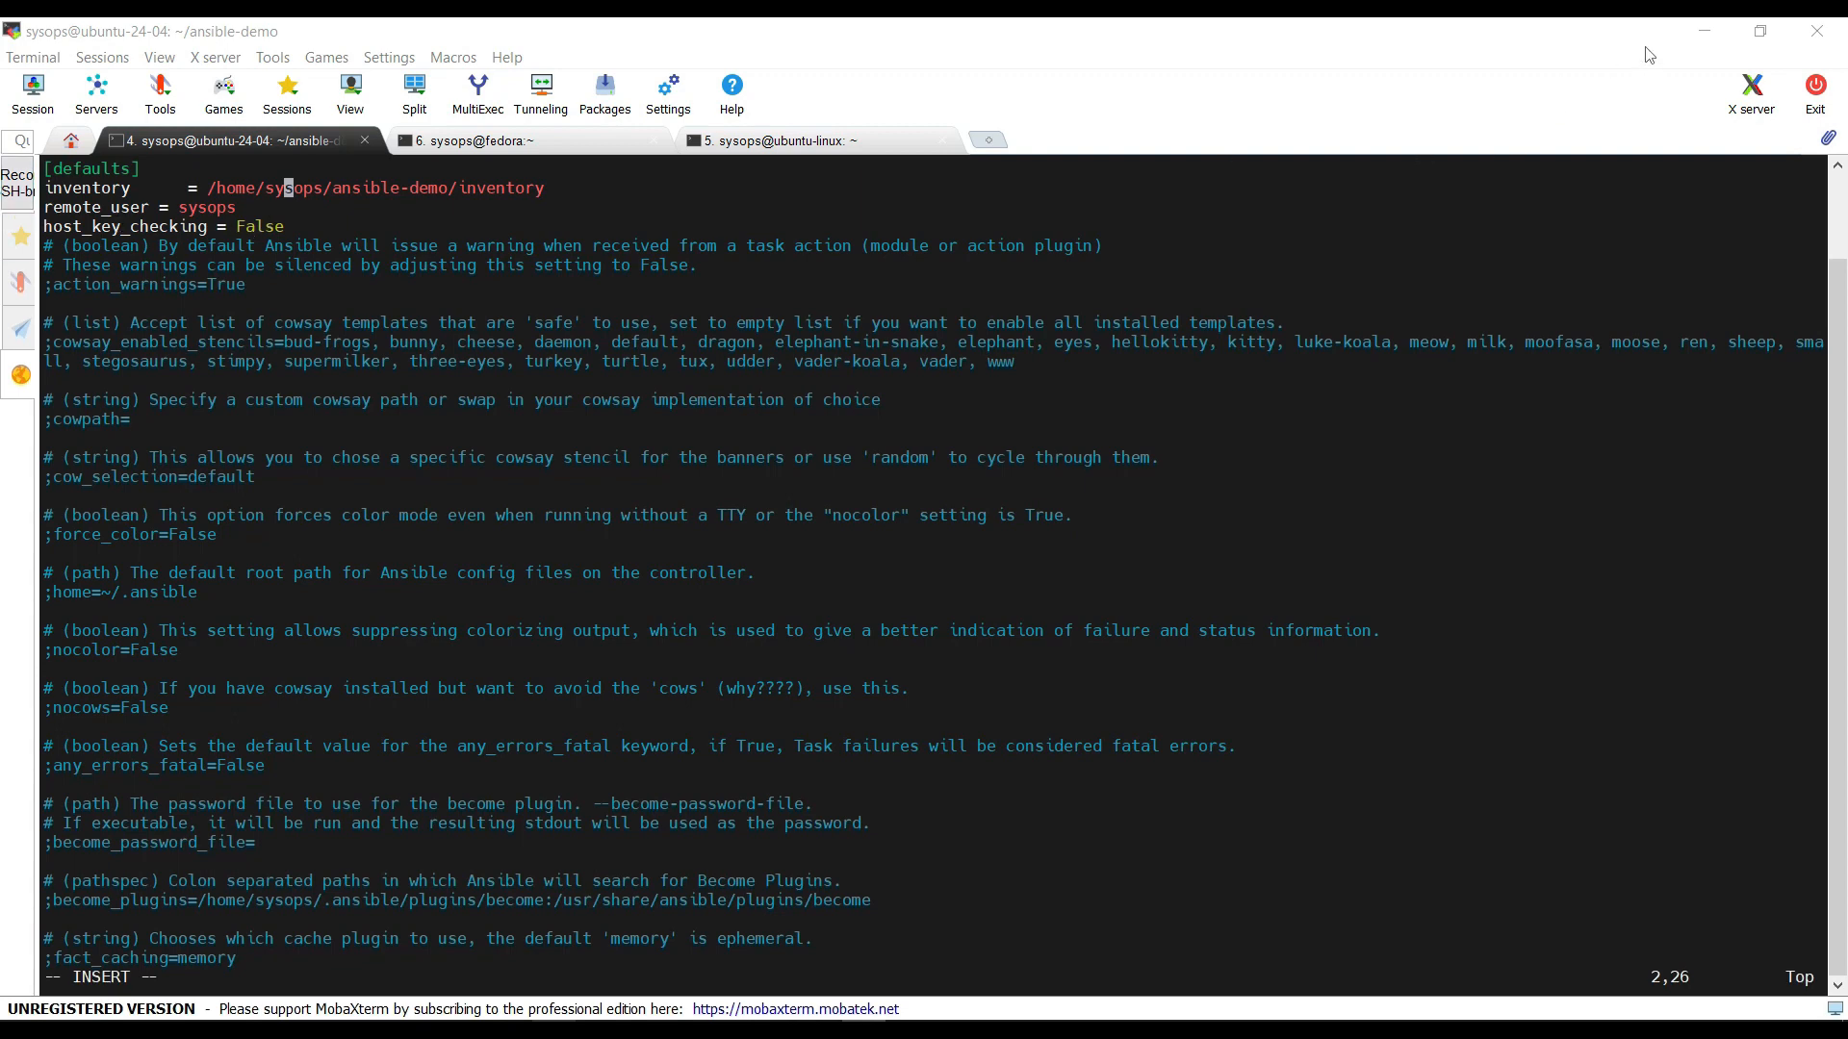
- Search for privilege_escalation and open a blank line below its header
key("Escape")
type("/esca")
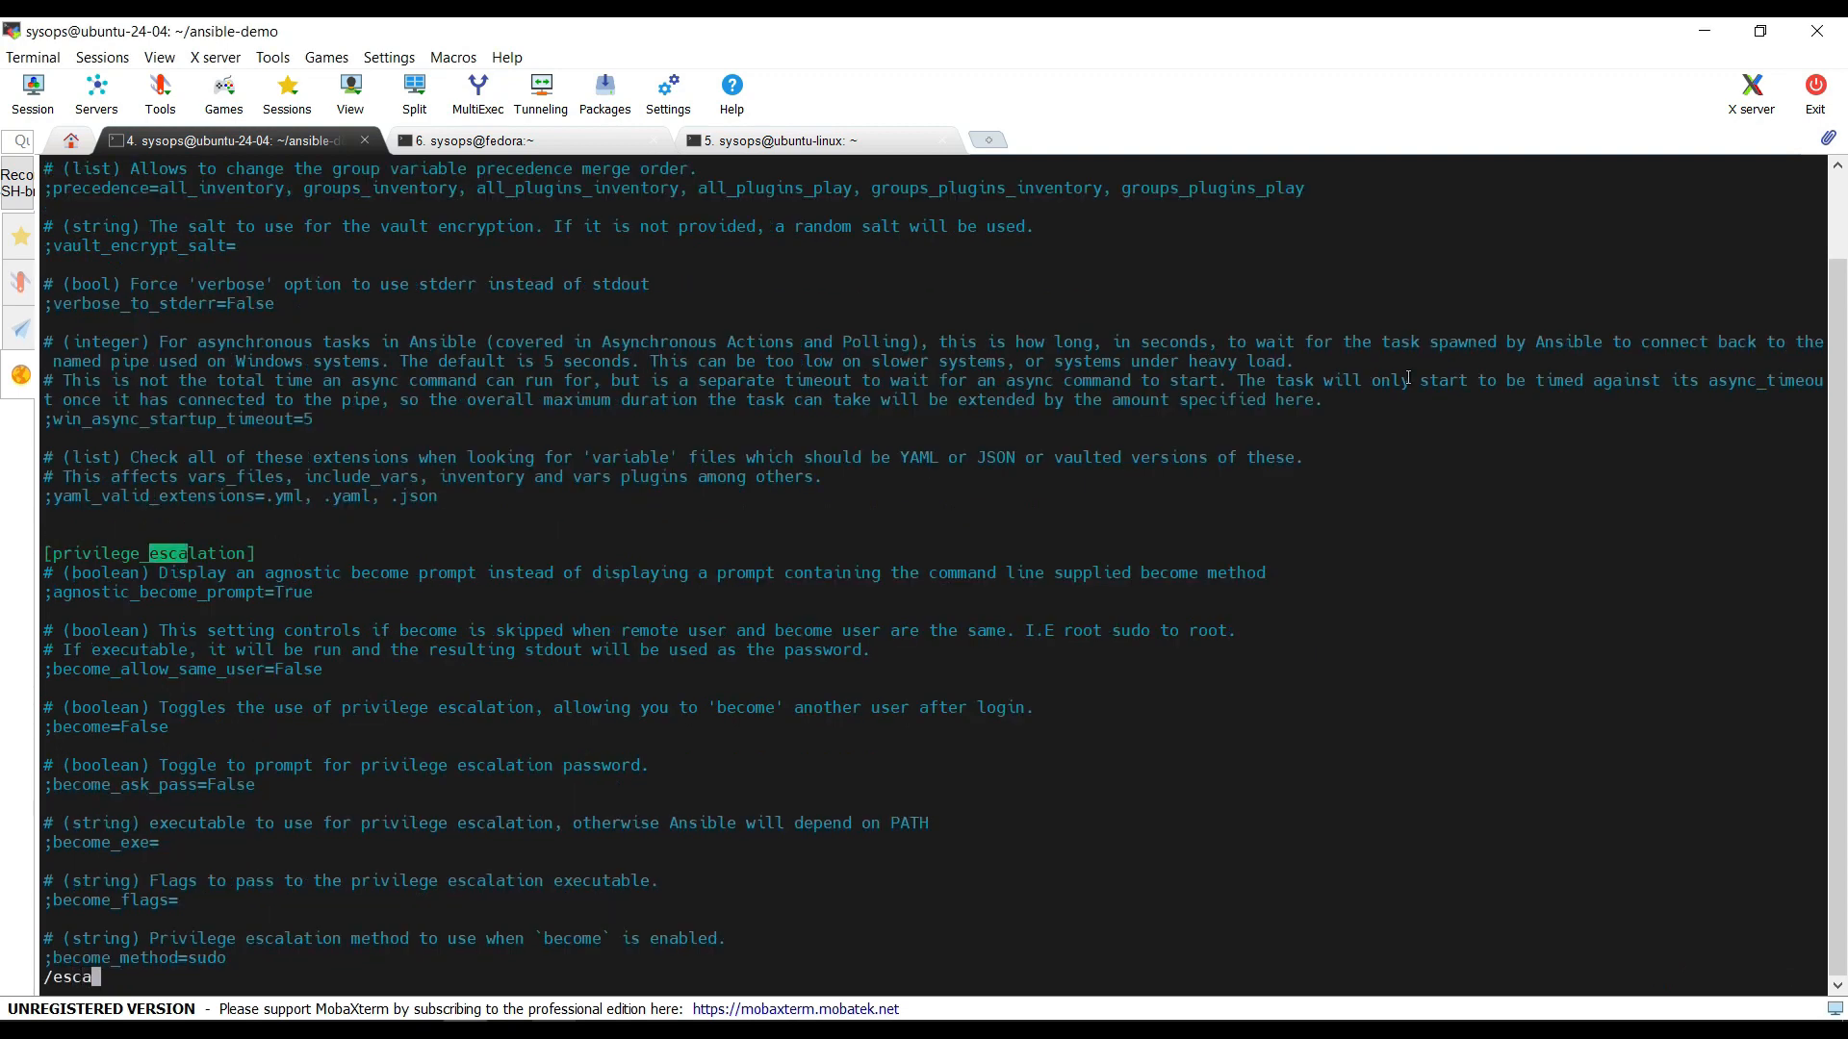
key("Return")
key("Right")
key("Right")
key("Right")
key("Right")
key("a")
key("Return")
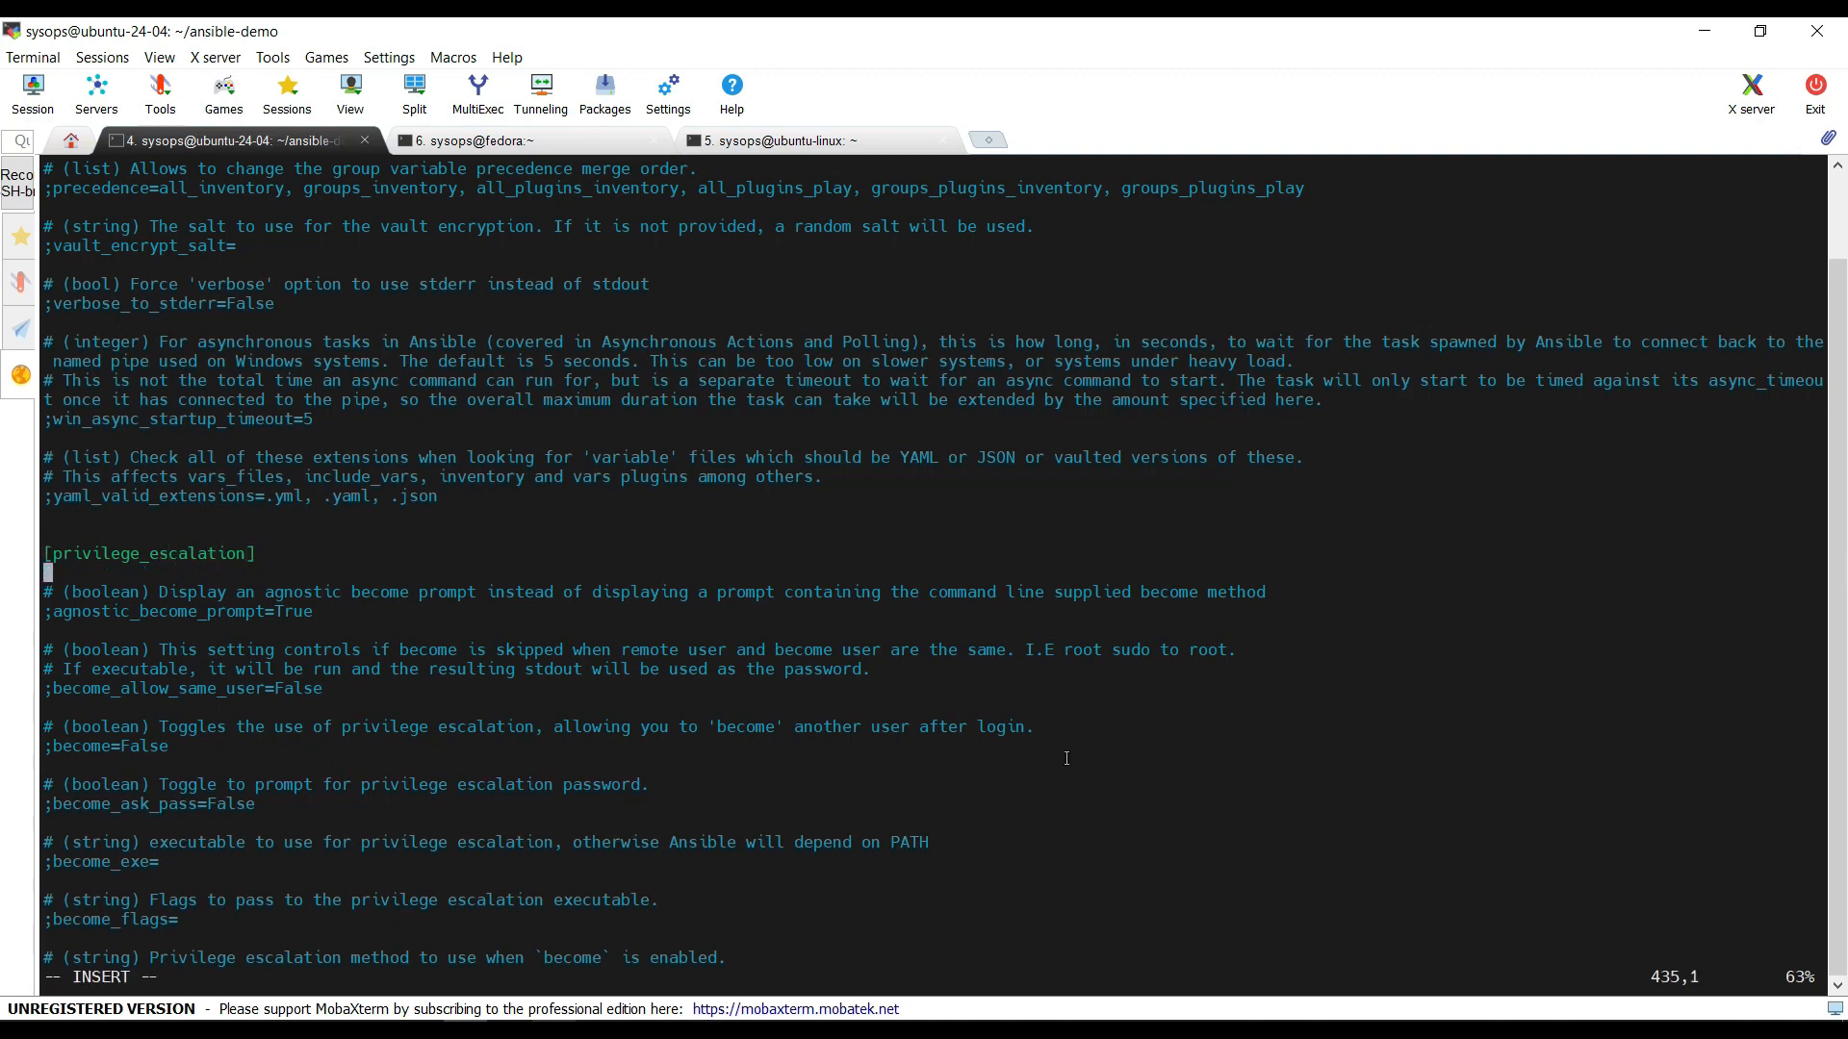
- Paste become=True, become_method=sudo, become_user=root, become_ask_pass=False from the notes
key("alt+Tab")
scroll(236, 775, "down", 2)
left_click_drag(2, 694, 212, 756)
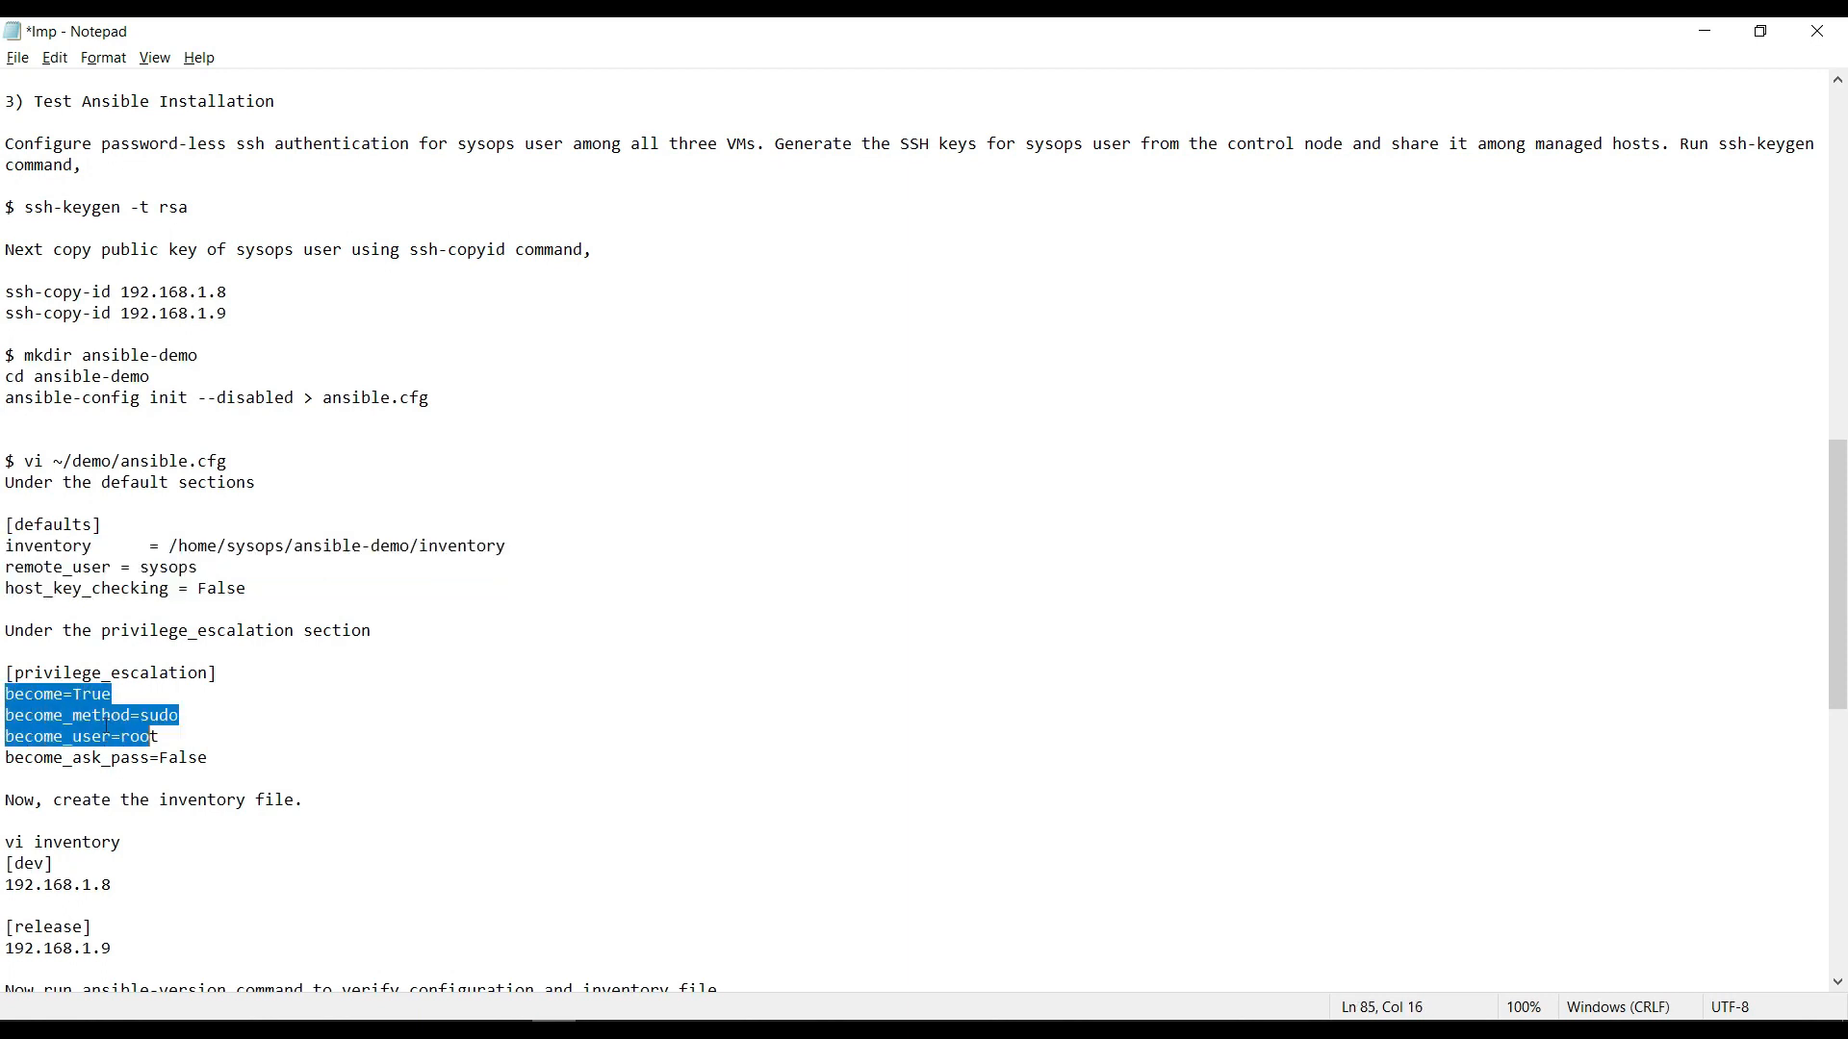
right_click(122, 762)
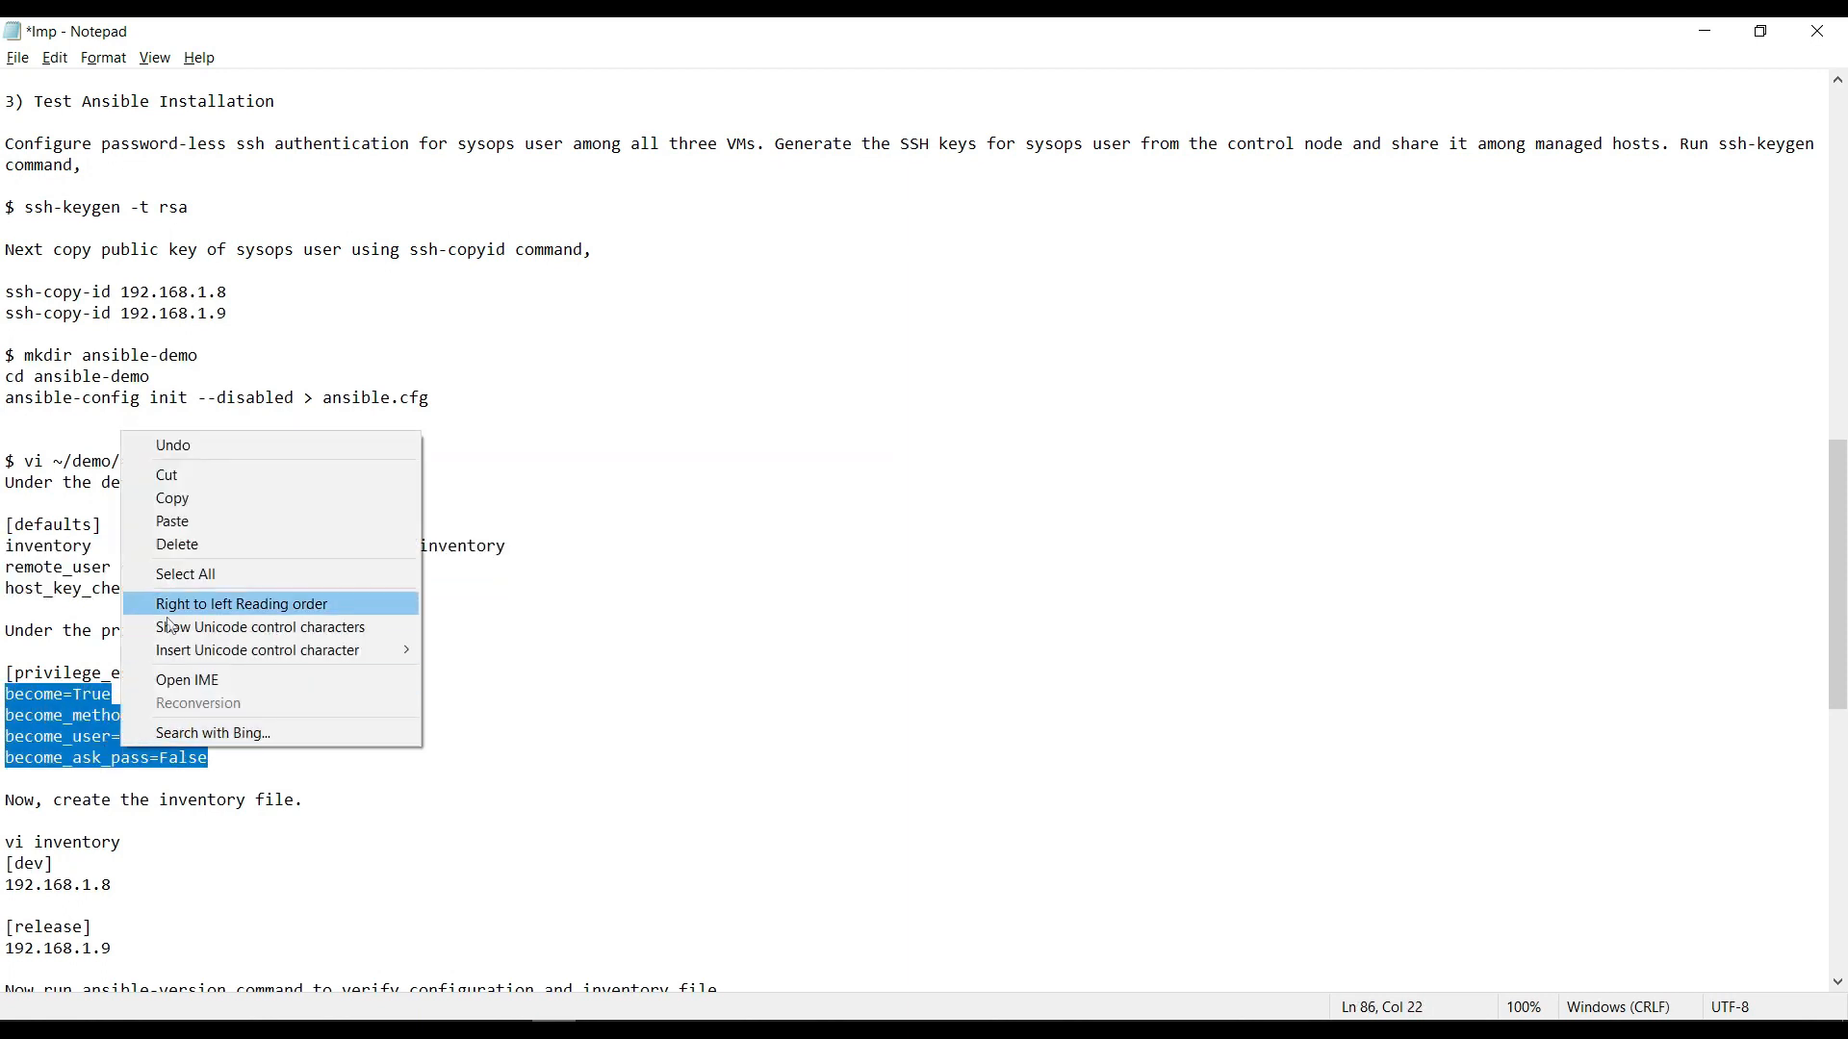
left_click(173, 498)
key("alt+Tab")
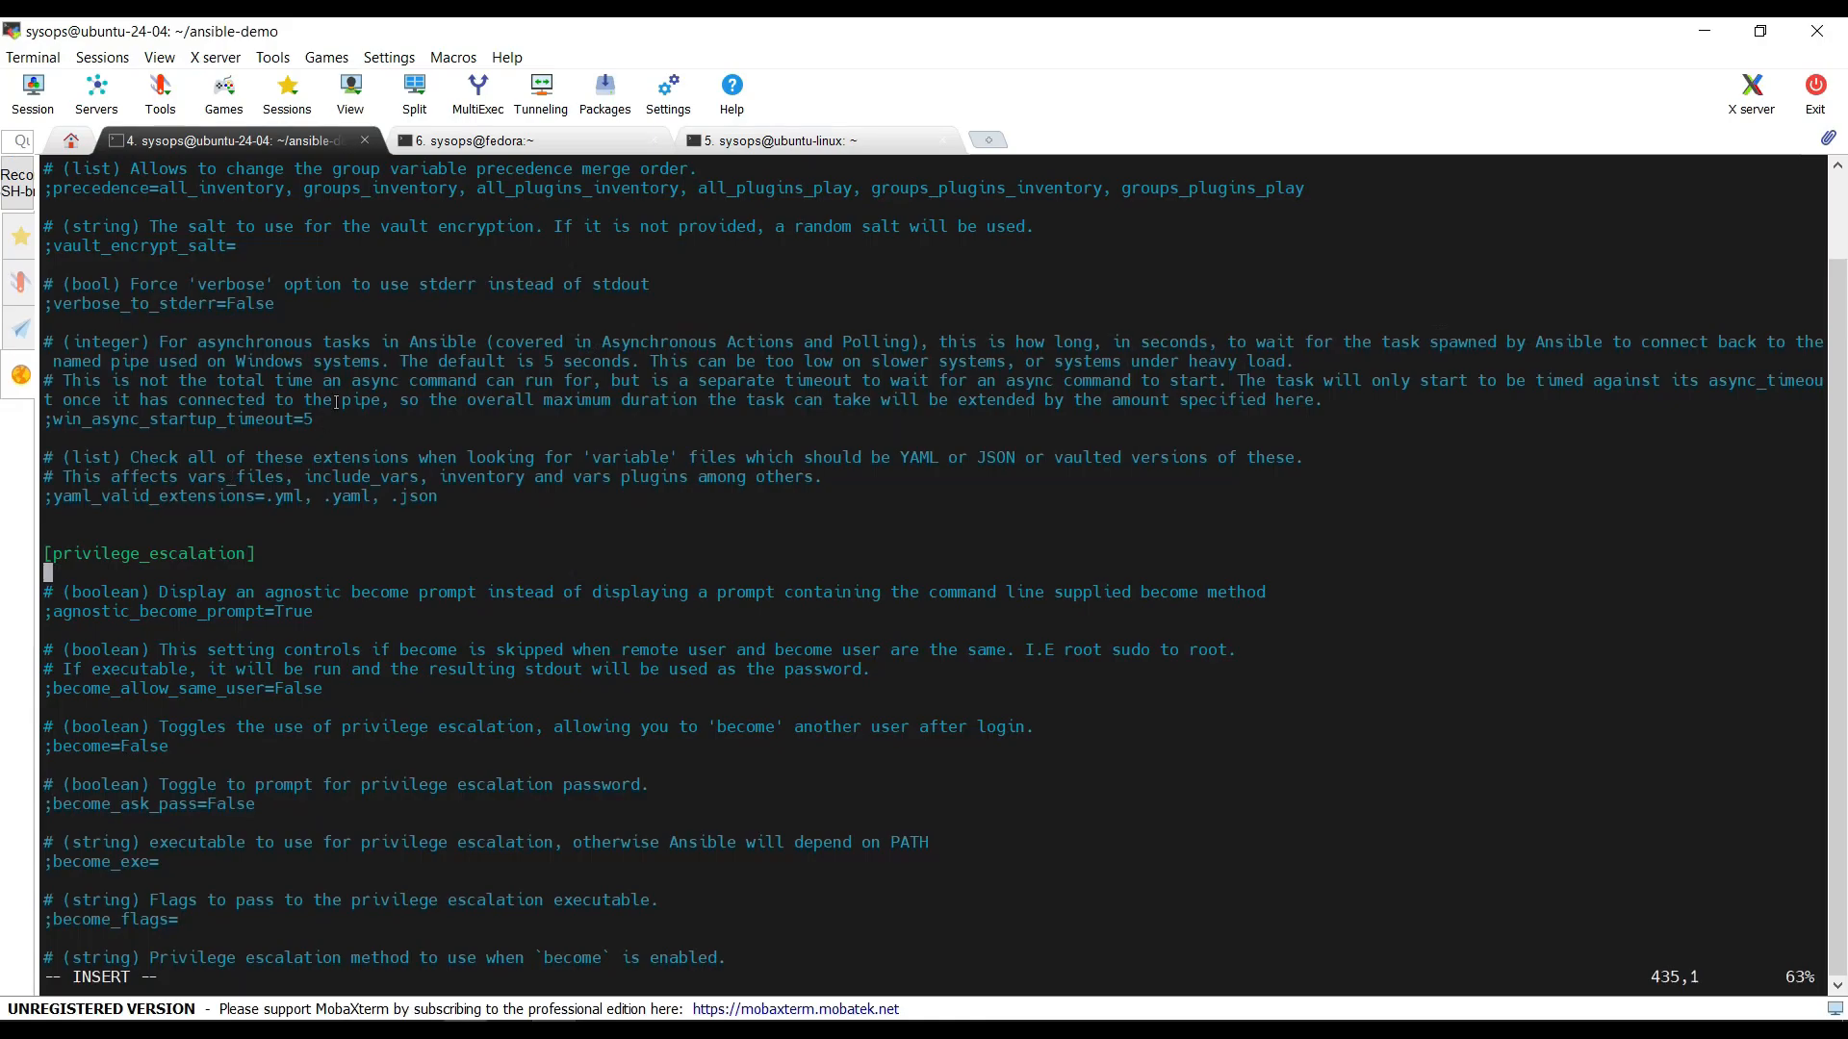
right_click(337, 401)
key("Return")
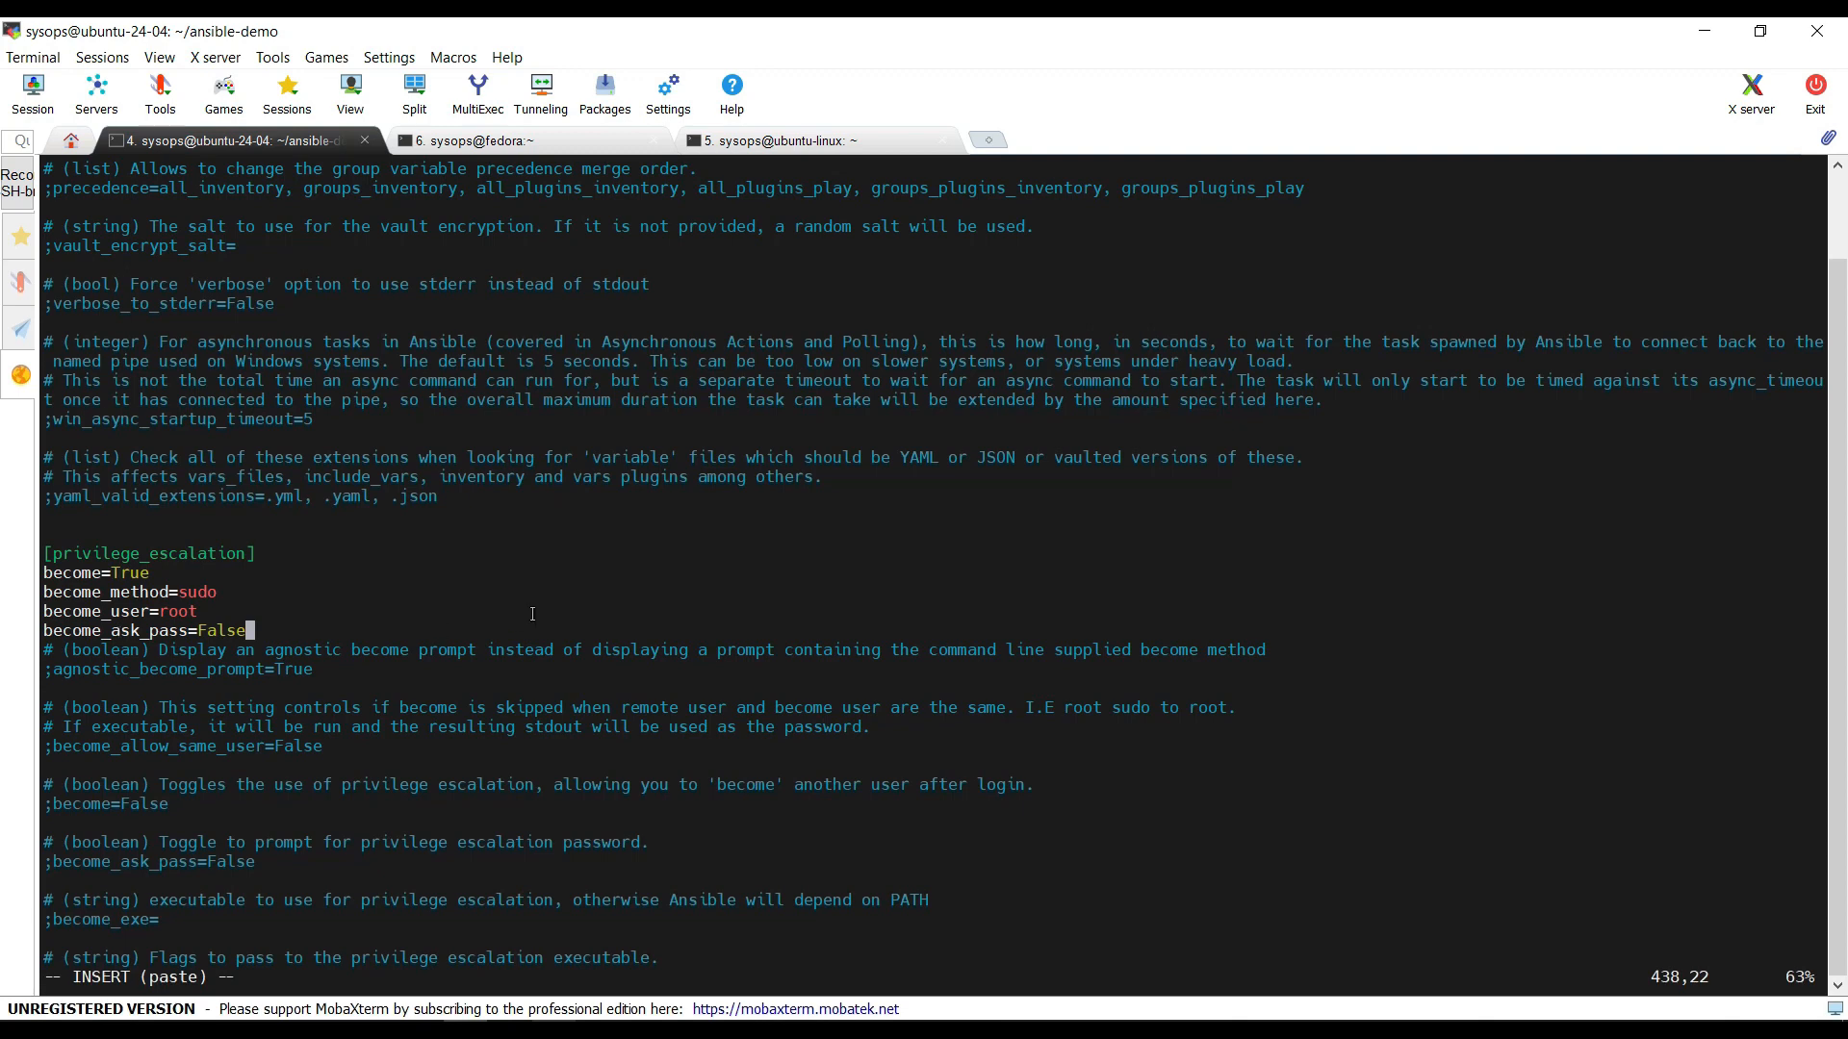
- Save ansible.cfg with :wq! and quit vi
key("Escape")
type(":wq!")
key("Return")
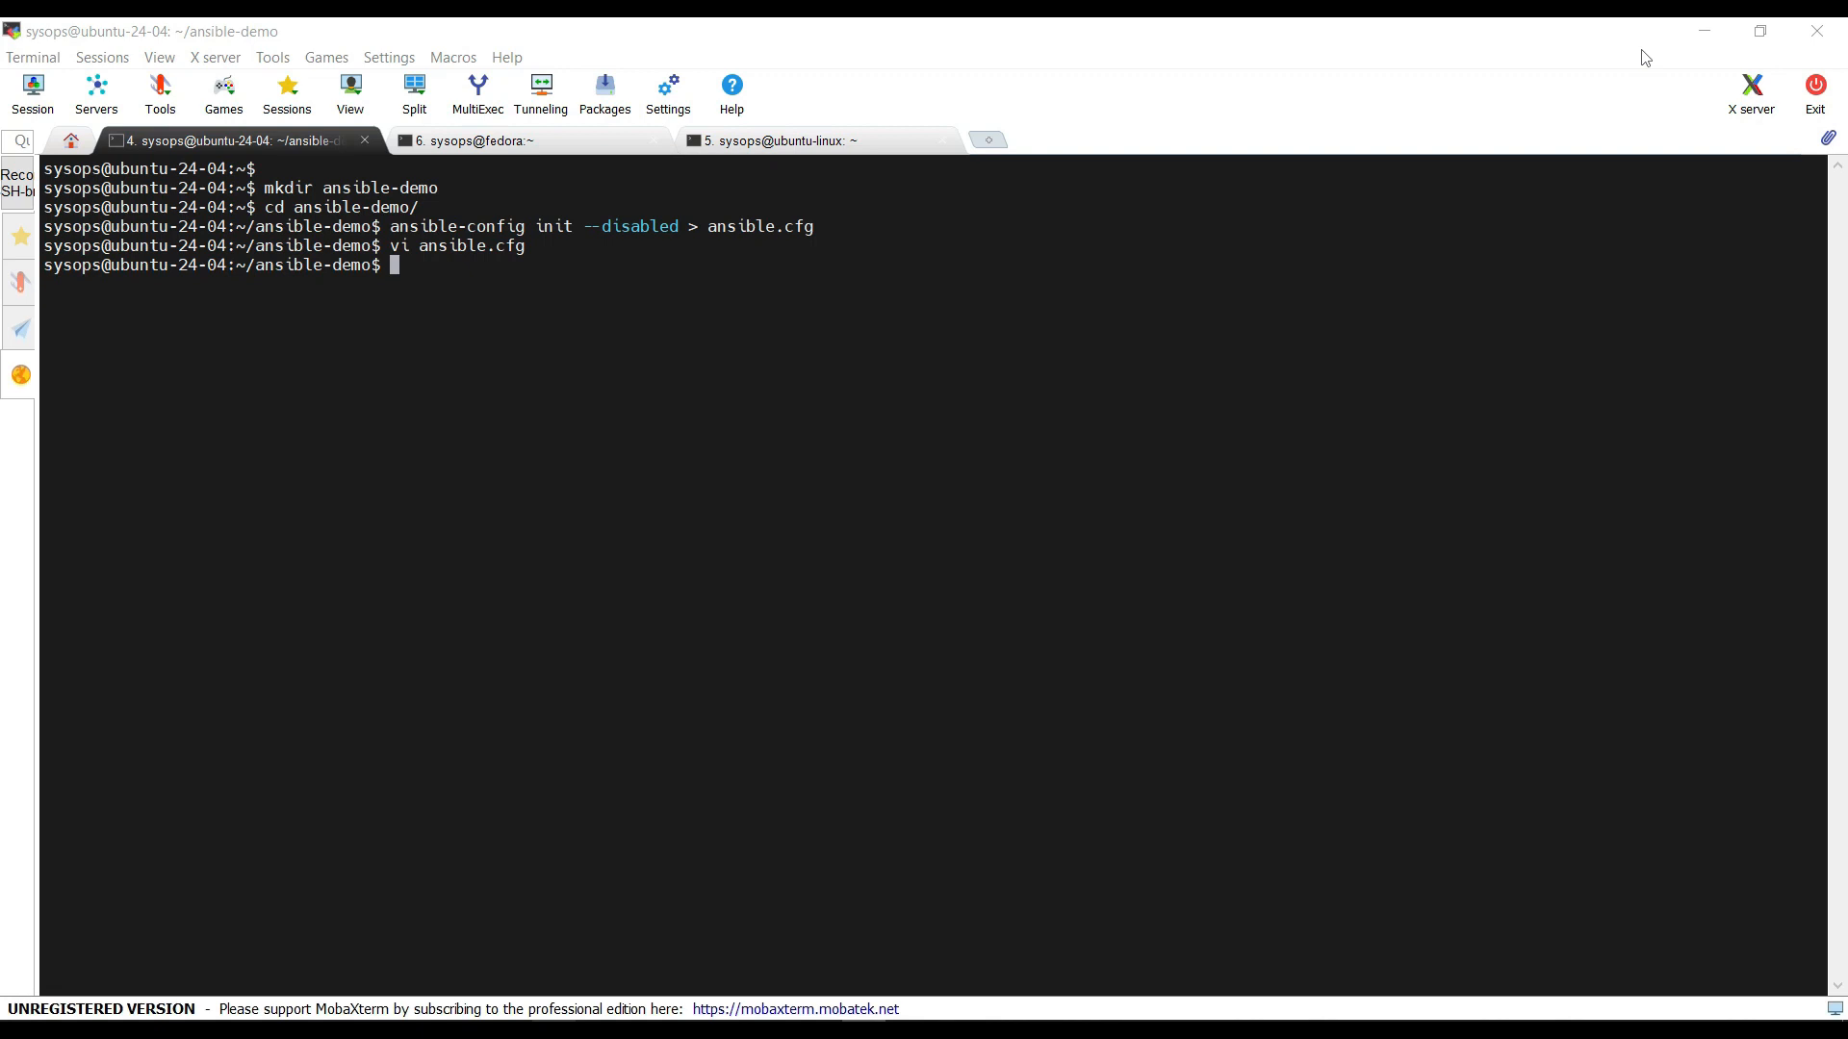
- Write the inventory in vi with 192.168.1.10 under [dev] and 192.168.1.9 under [release], then save with :wq
left_click(1300, 375)
type("vi inventory")
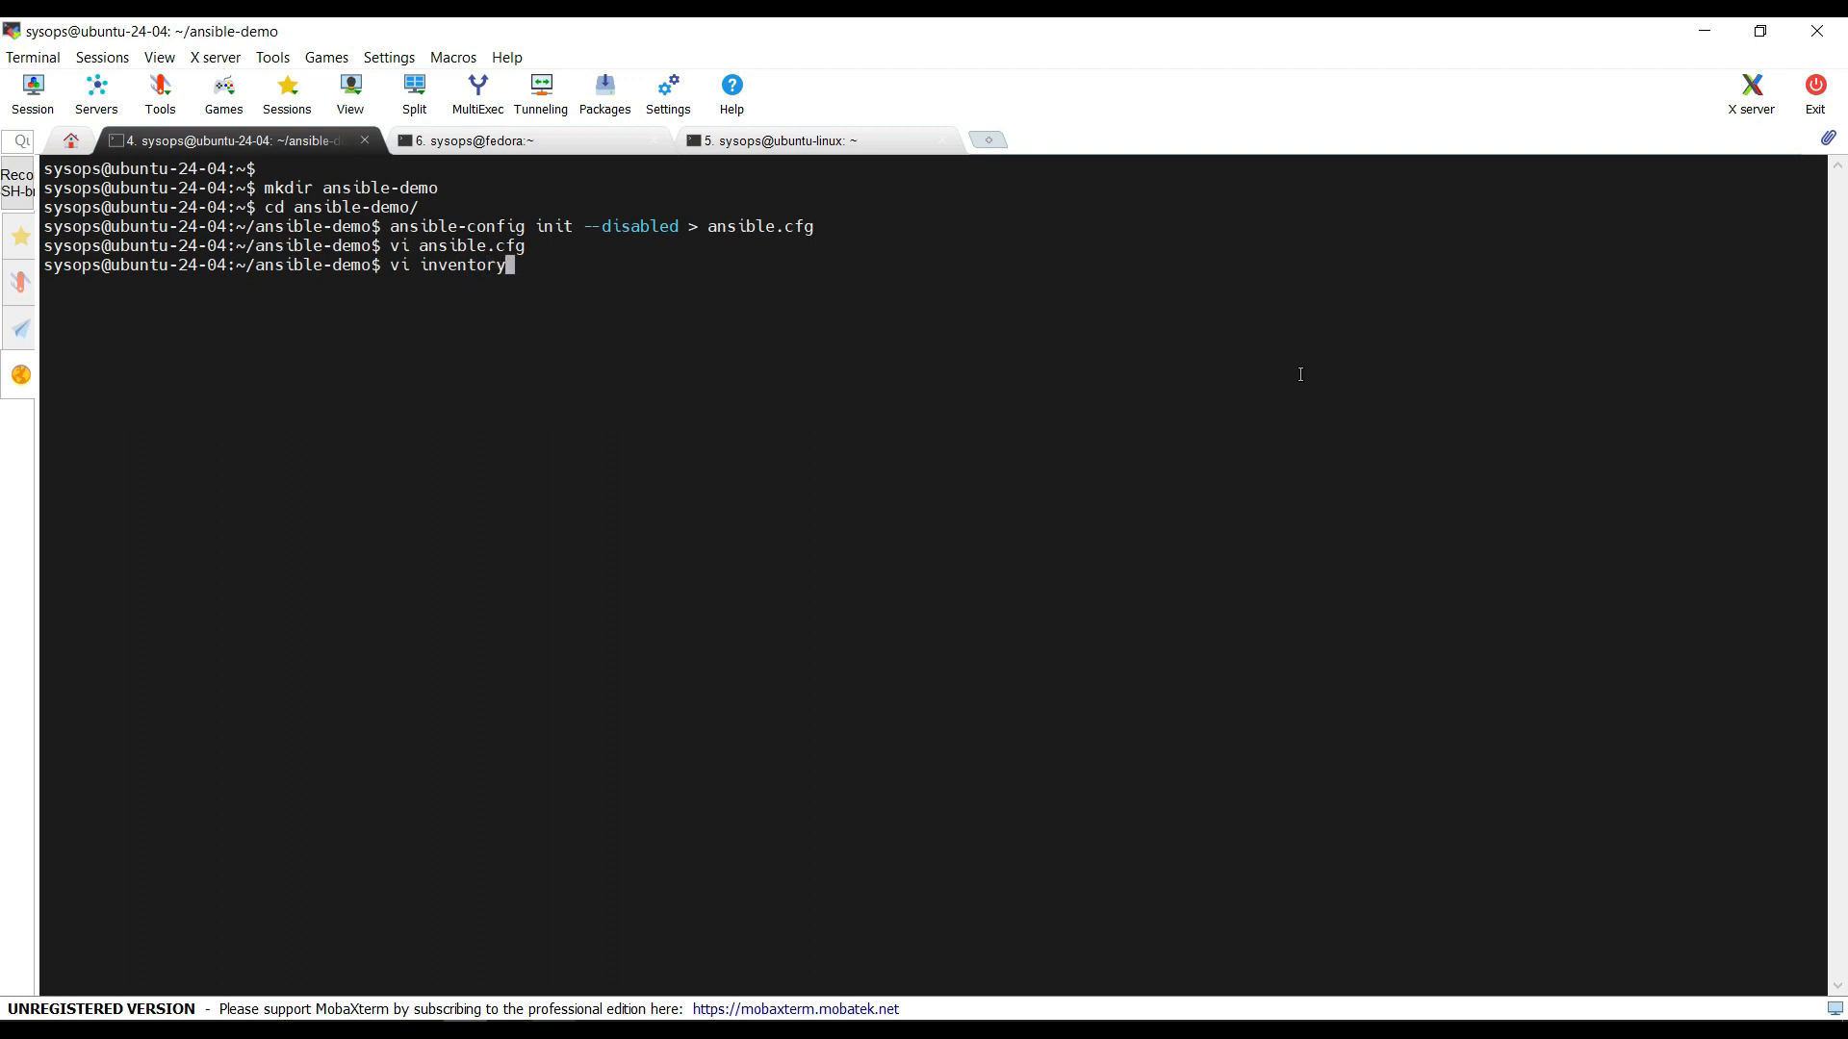
key("Return")
type("i")
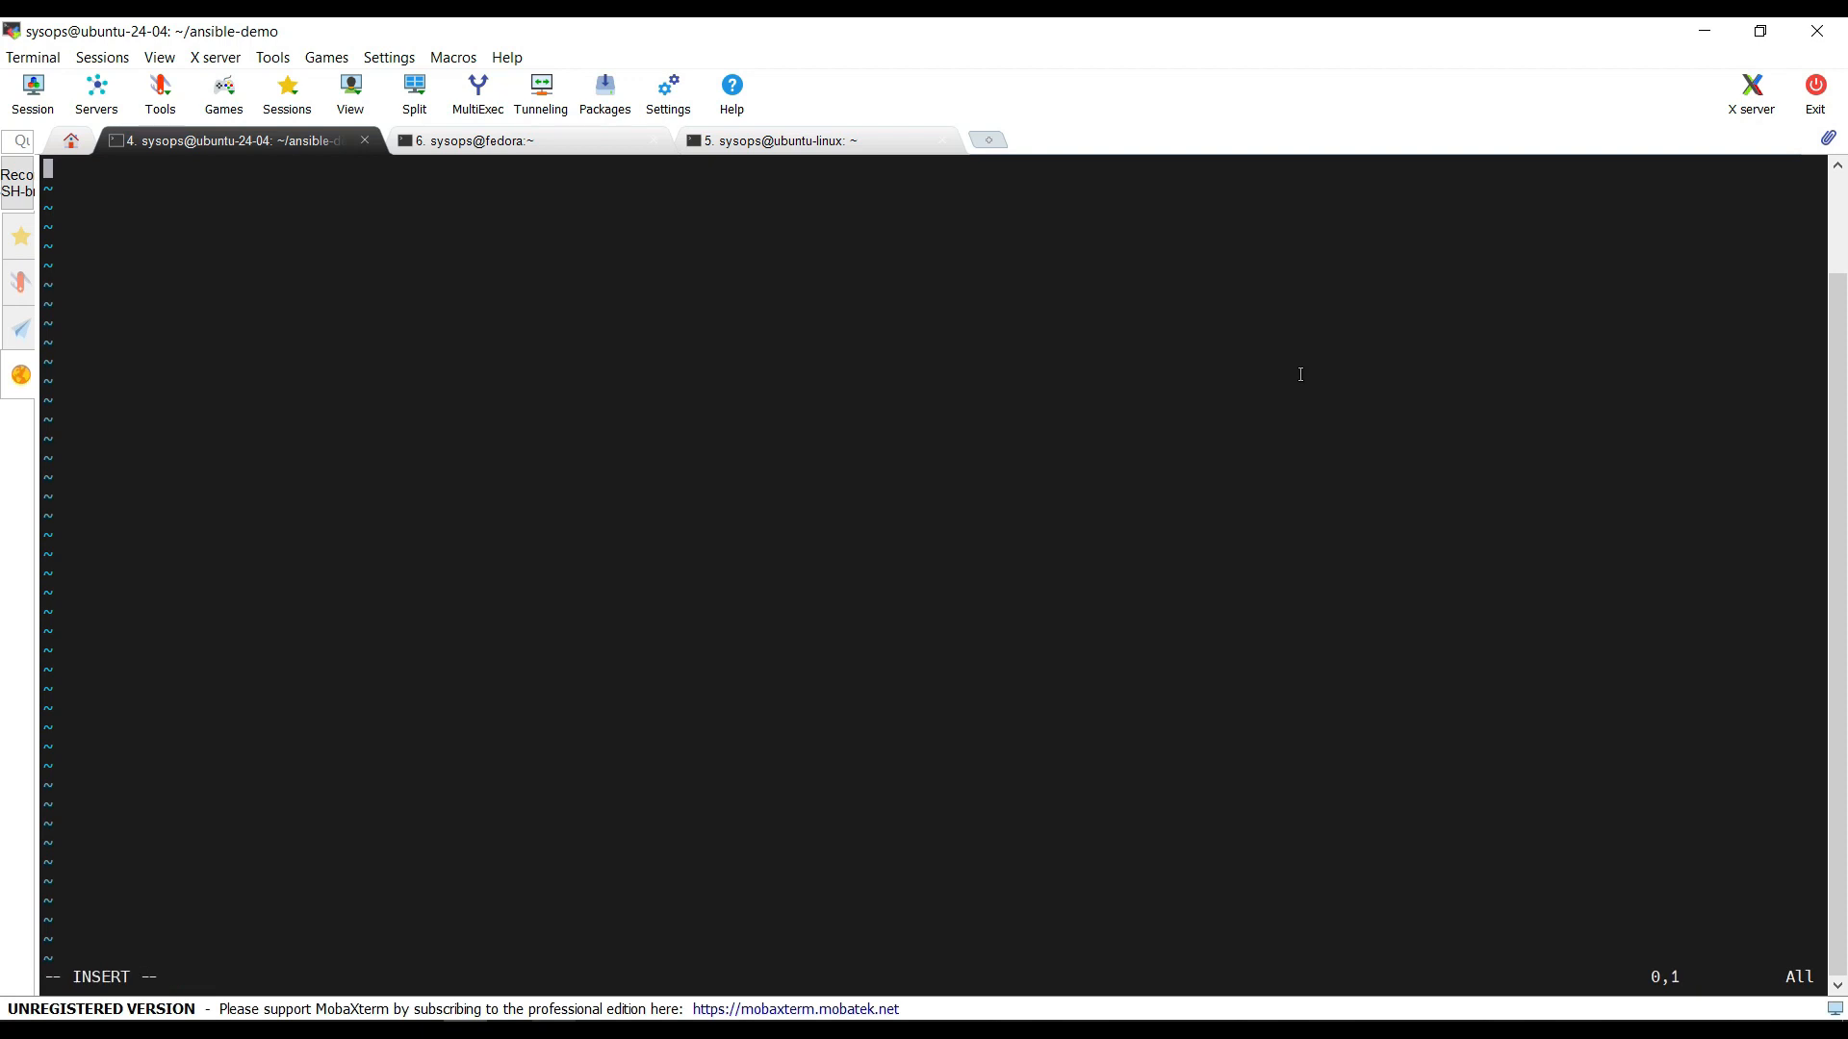
type("[")
type("dev")
key("Return")
key("Return")
type("[release")
key("Up")
key("Up")
key("Return")
type("192")
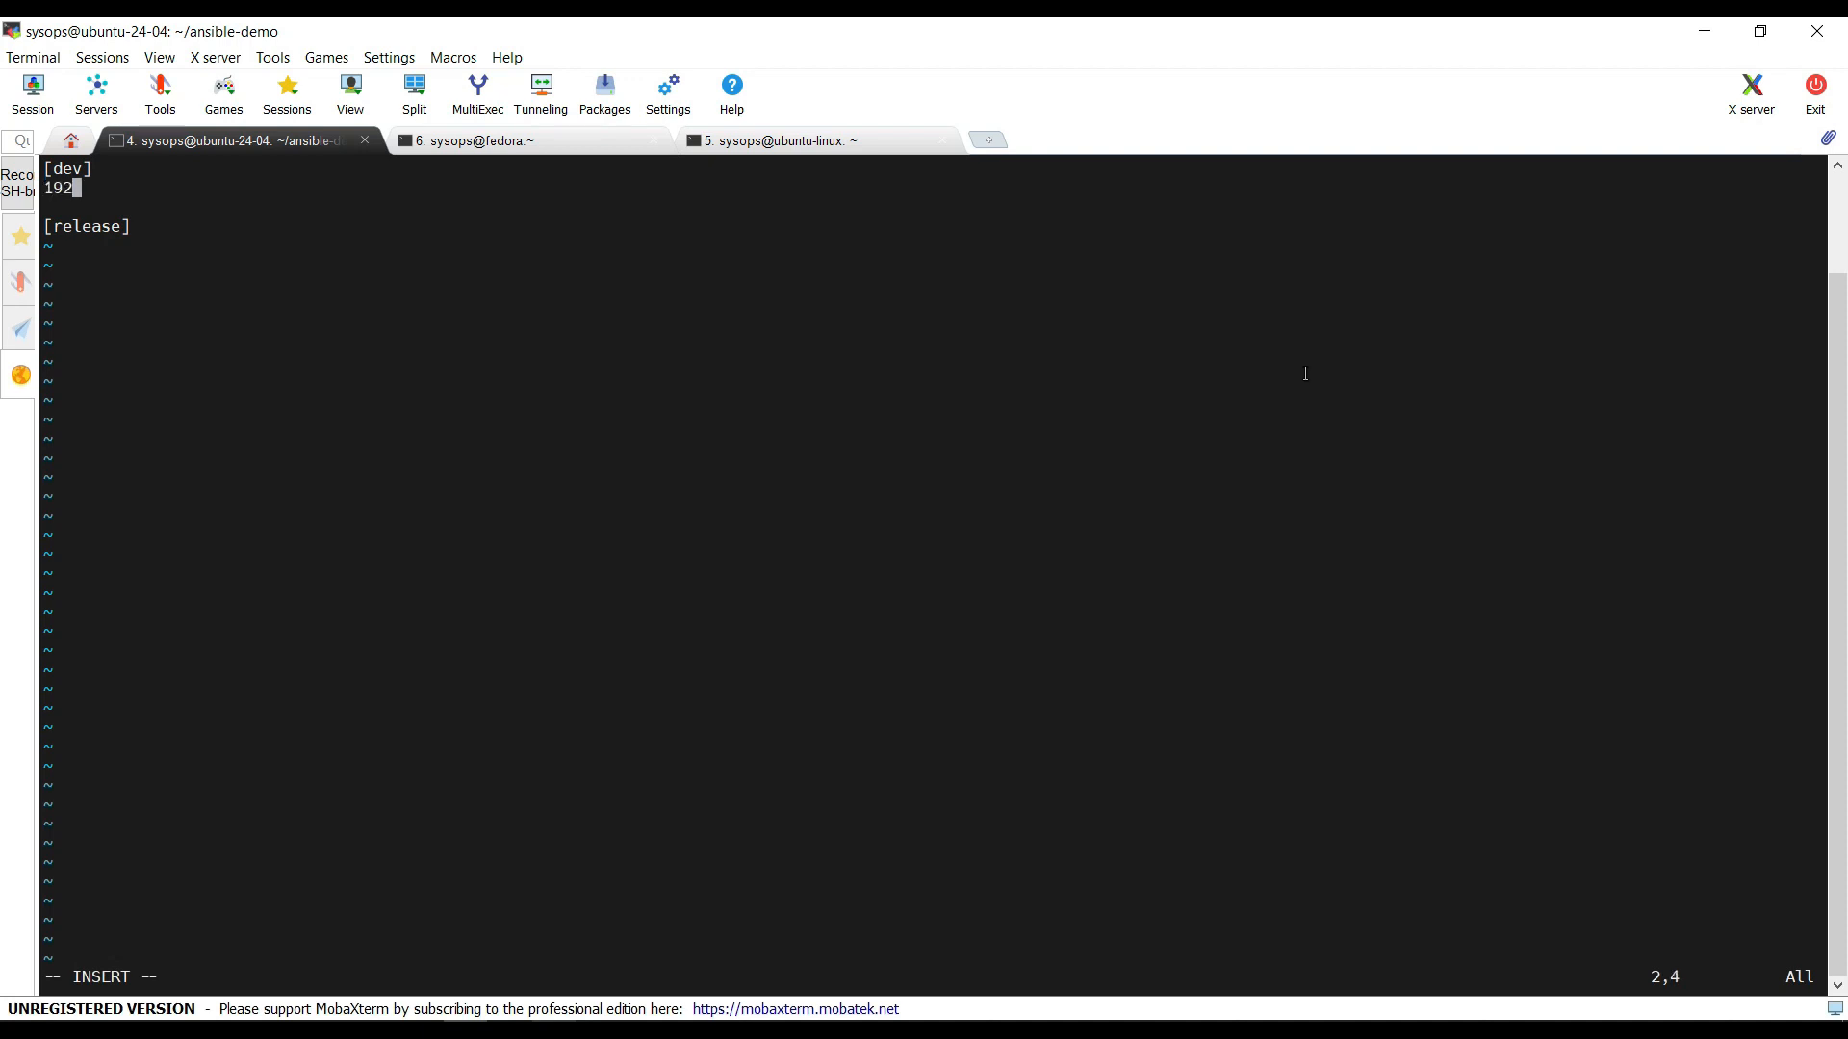
type("168.")
type("1.10")
key("Down")
key("Down")
key("Return")
type("192.1")
type("68.1.")
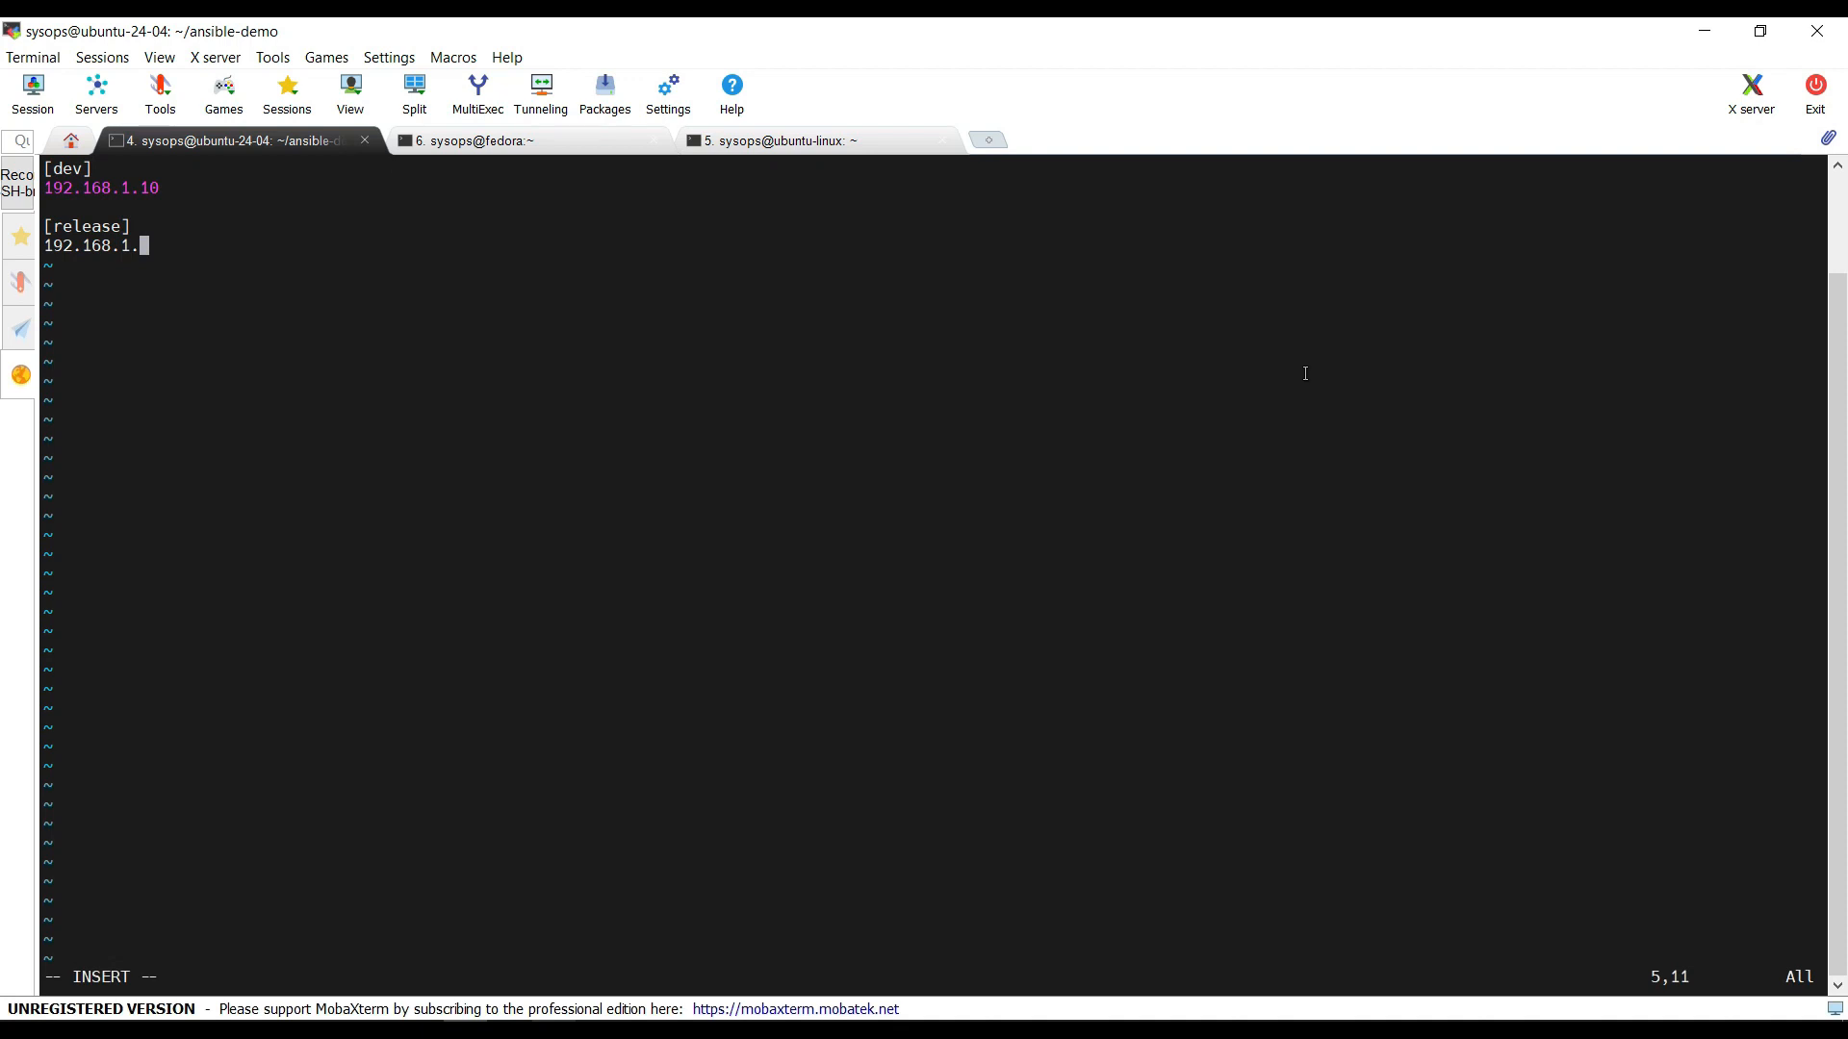
type("9")
key("Escape")
type(":wq")
key("Return")
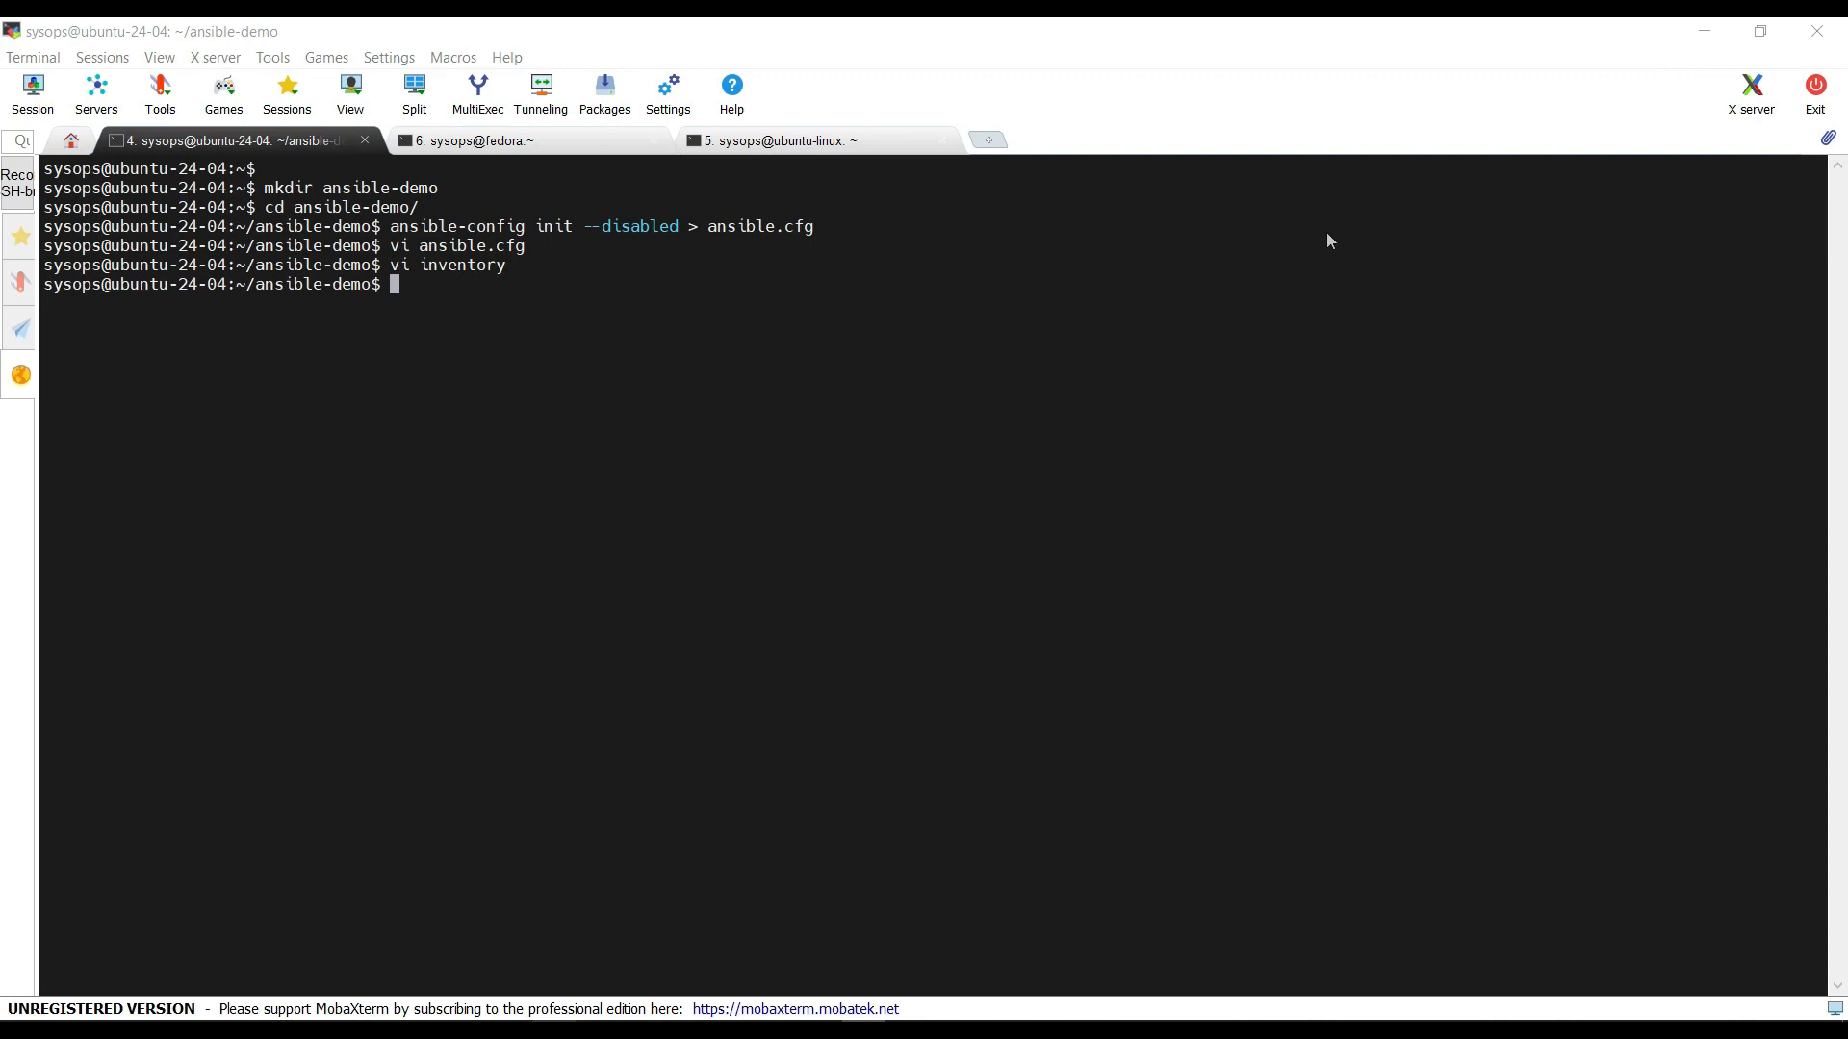
- Run ansible --version and highlight /home/sysops/ansible-demo/ansible.cfg as the config file in use
left_click(785, 382)
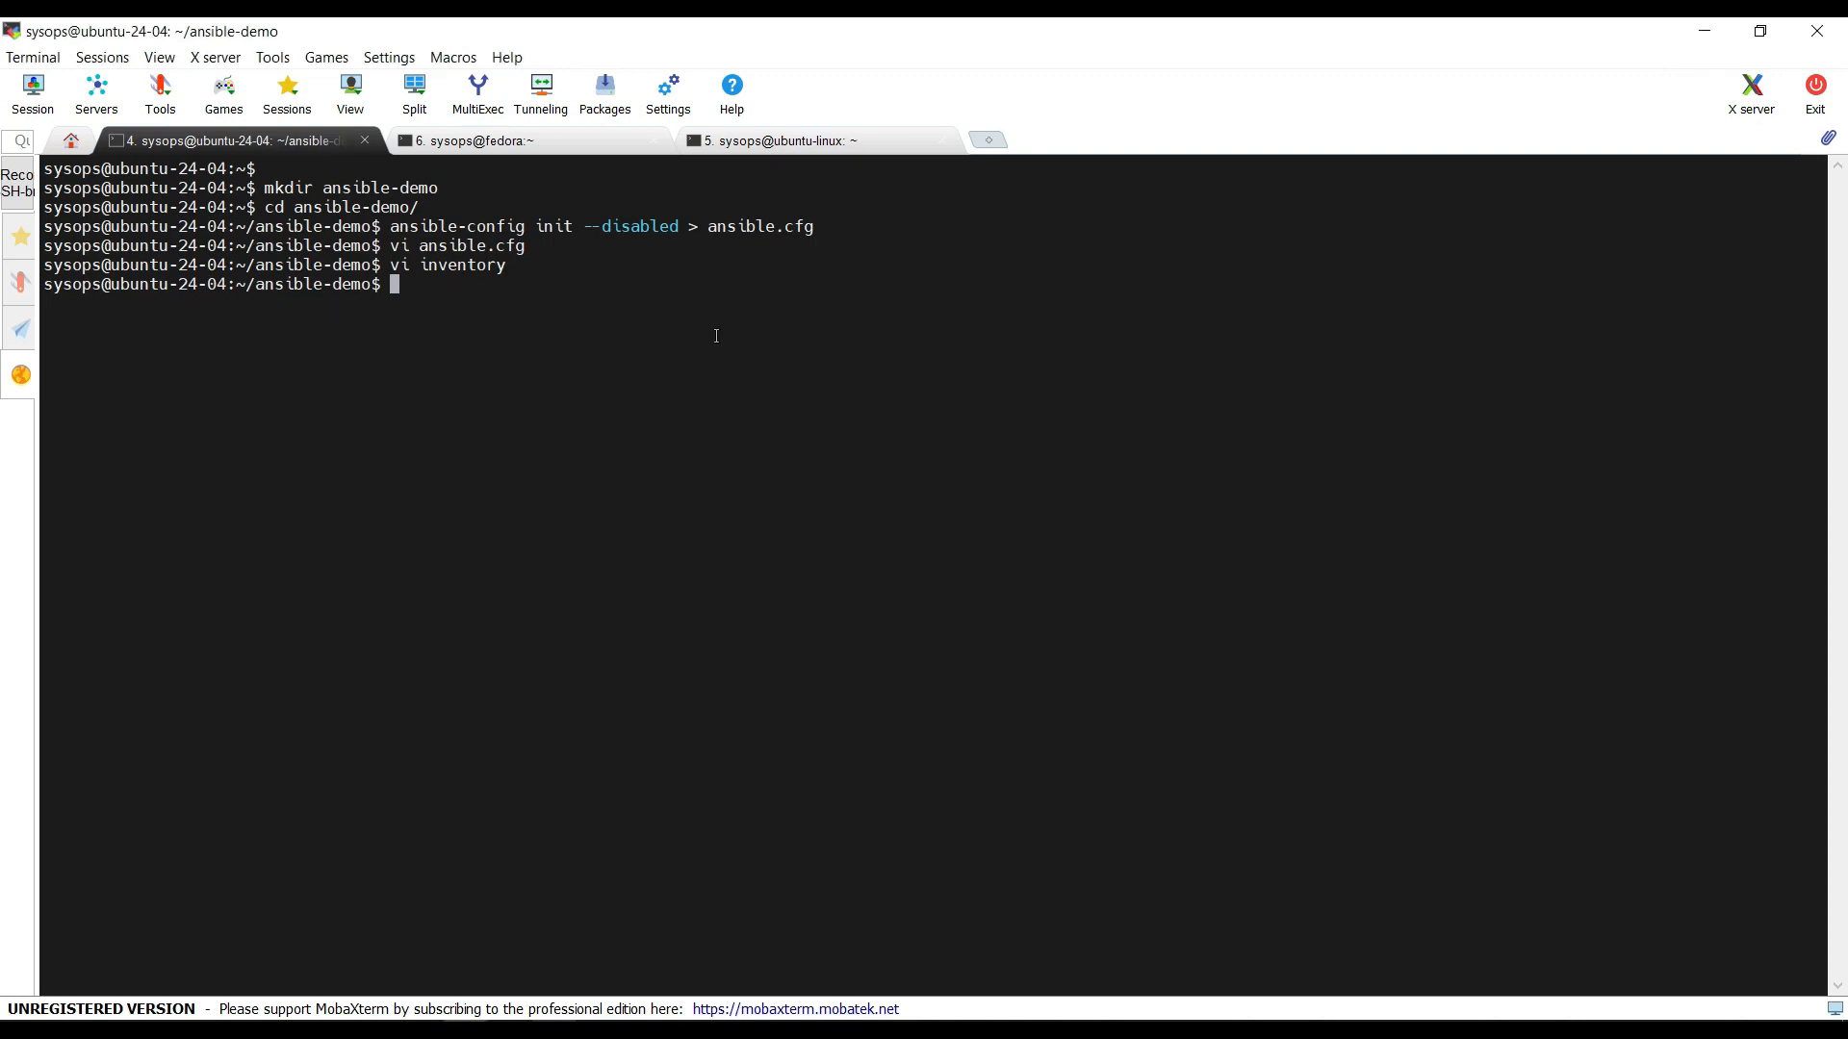
type("ansible --version")
key("Return")
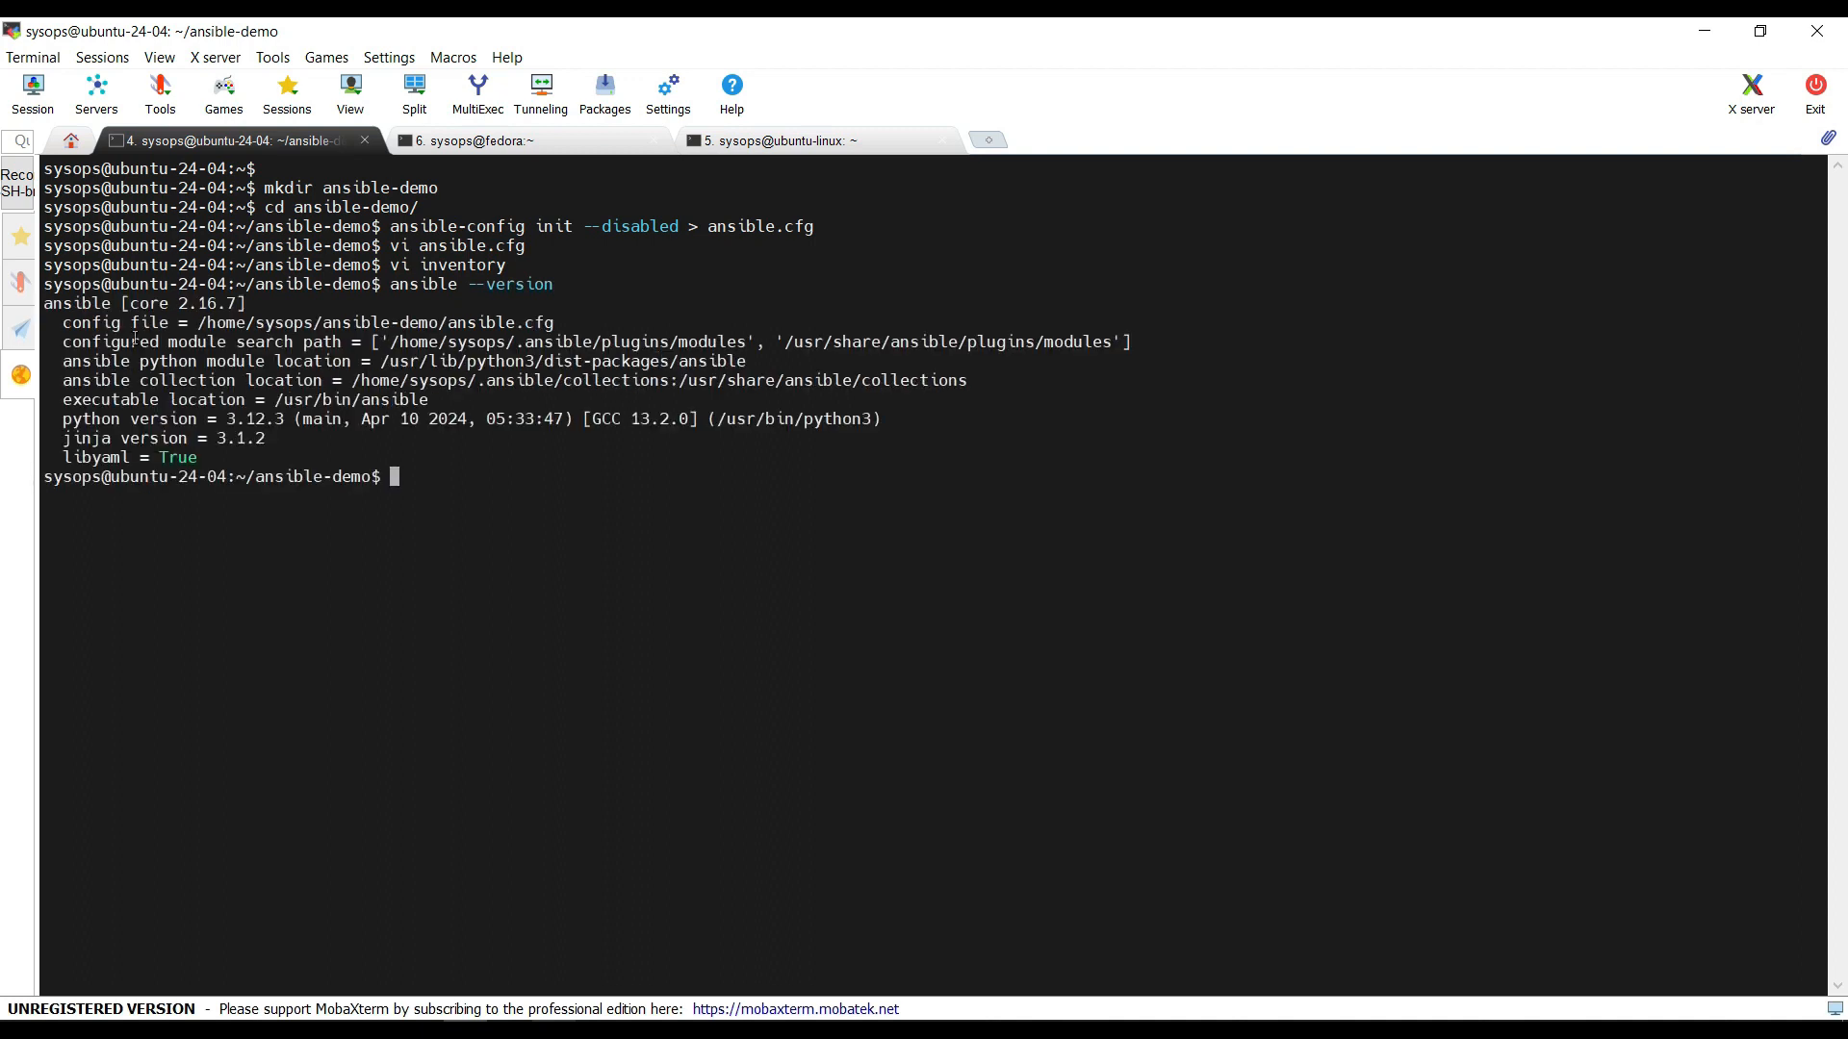
left_click_drag(196, 322, 554, 325)
left_click(887, 612)
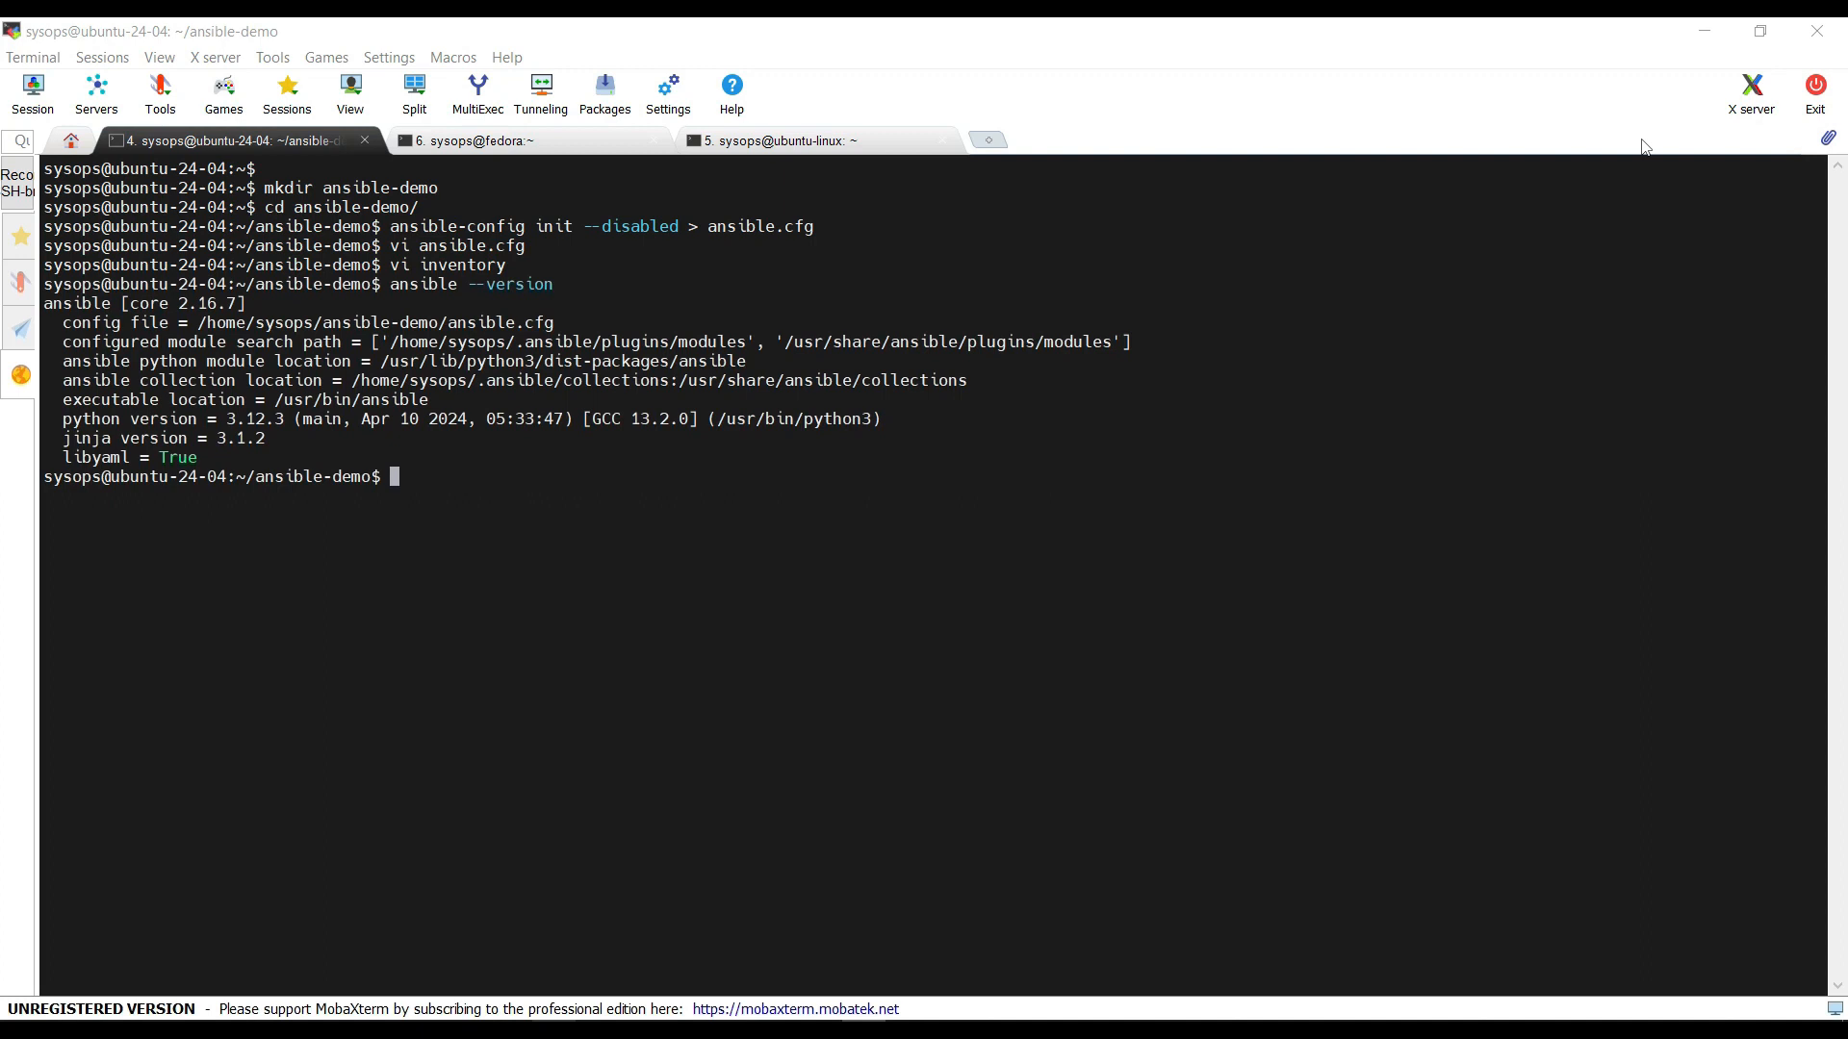
- Run ansible all -m ping and highlight the SUCCESS result for the first host
left_click(937, 667)
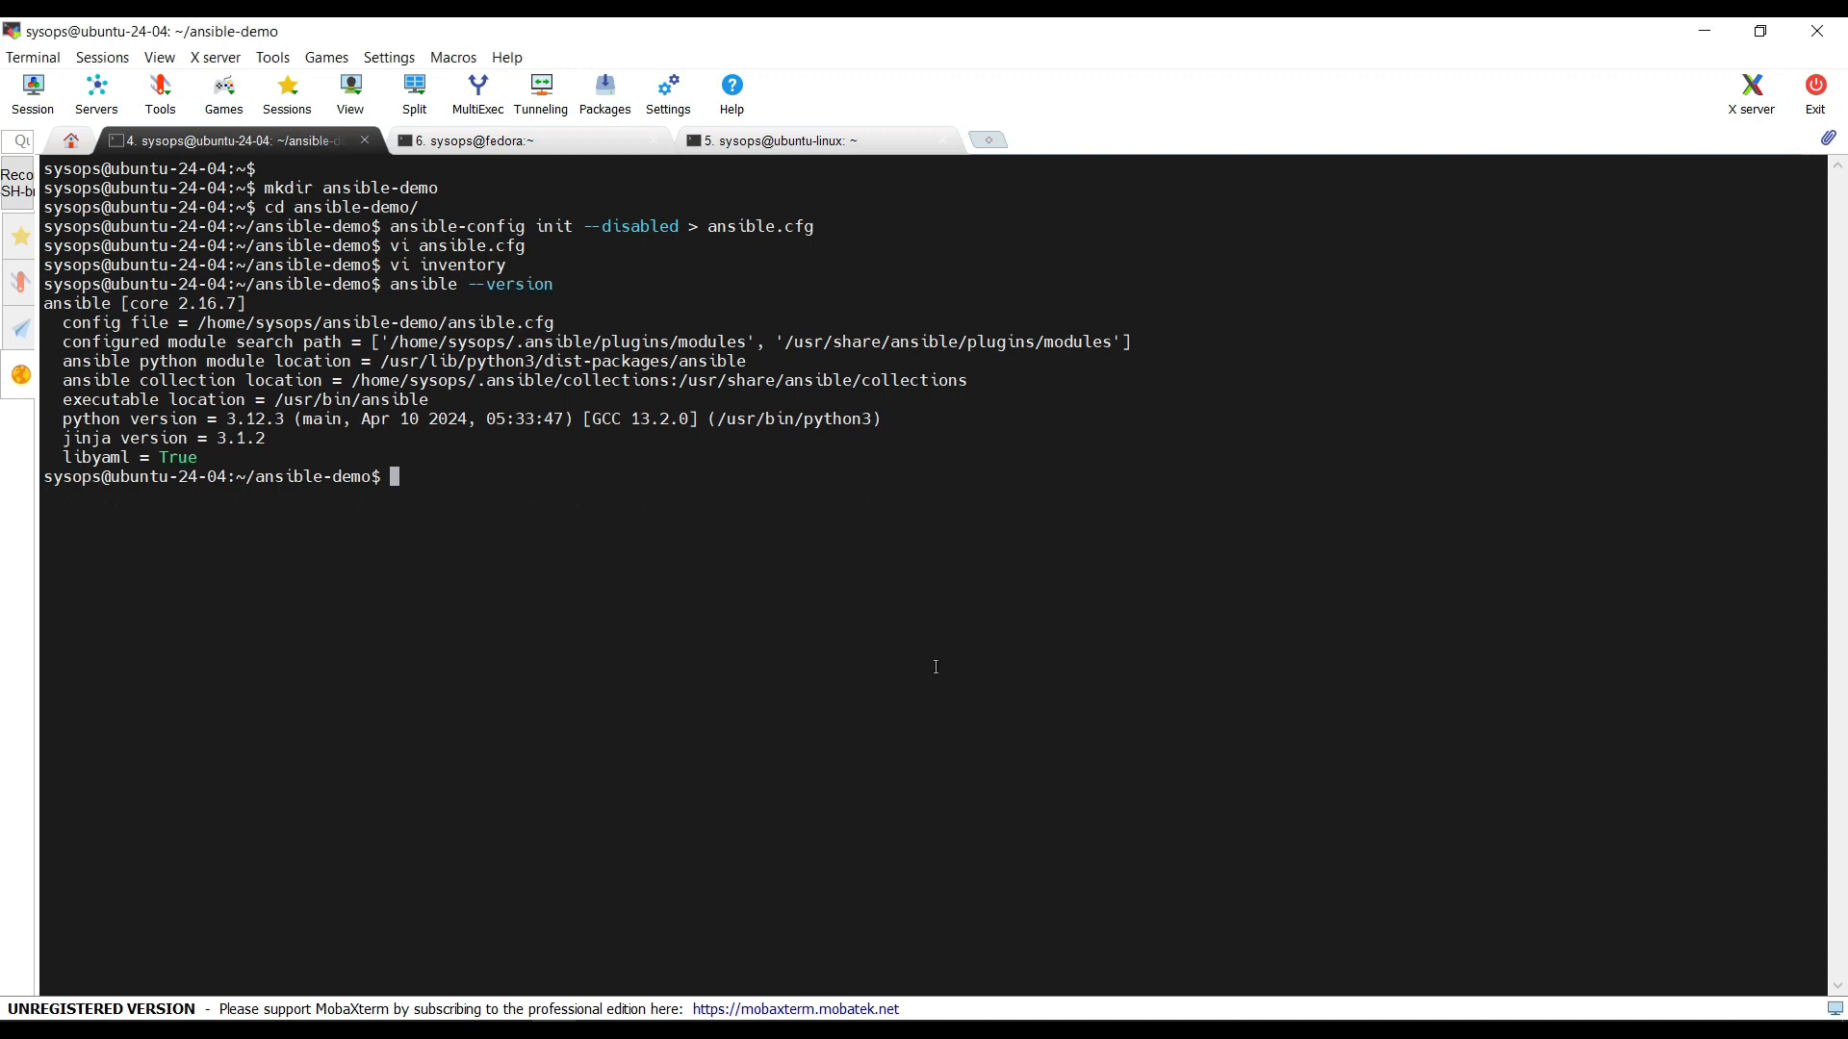
type("ansible")
type(" all")
type(" -m ping")
key("Return")
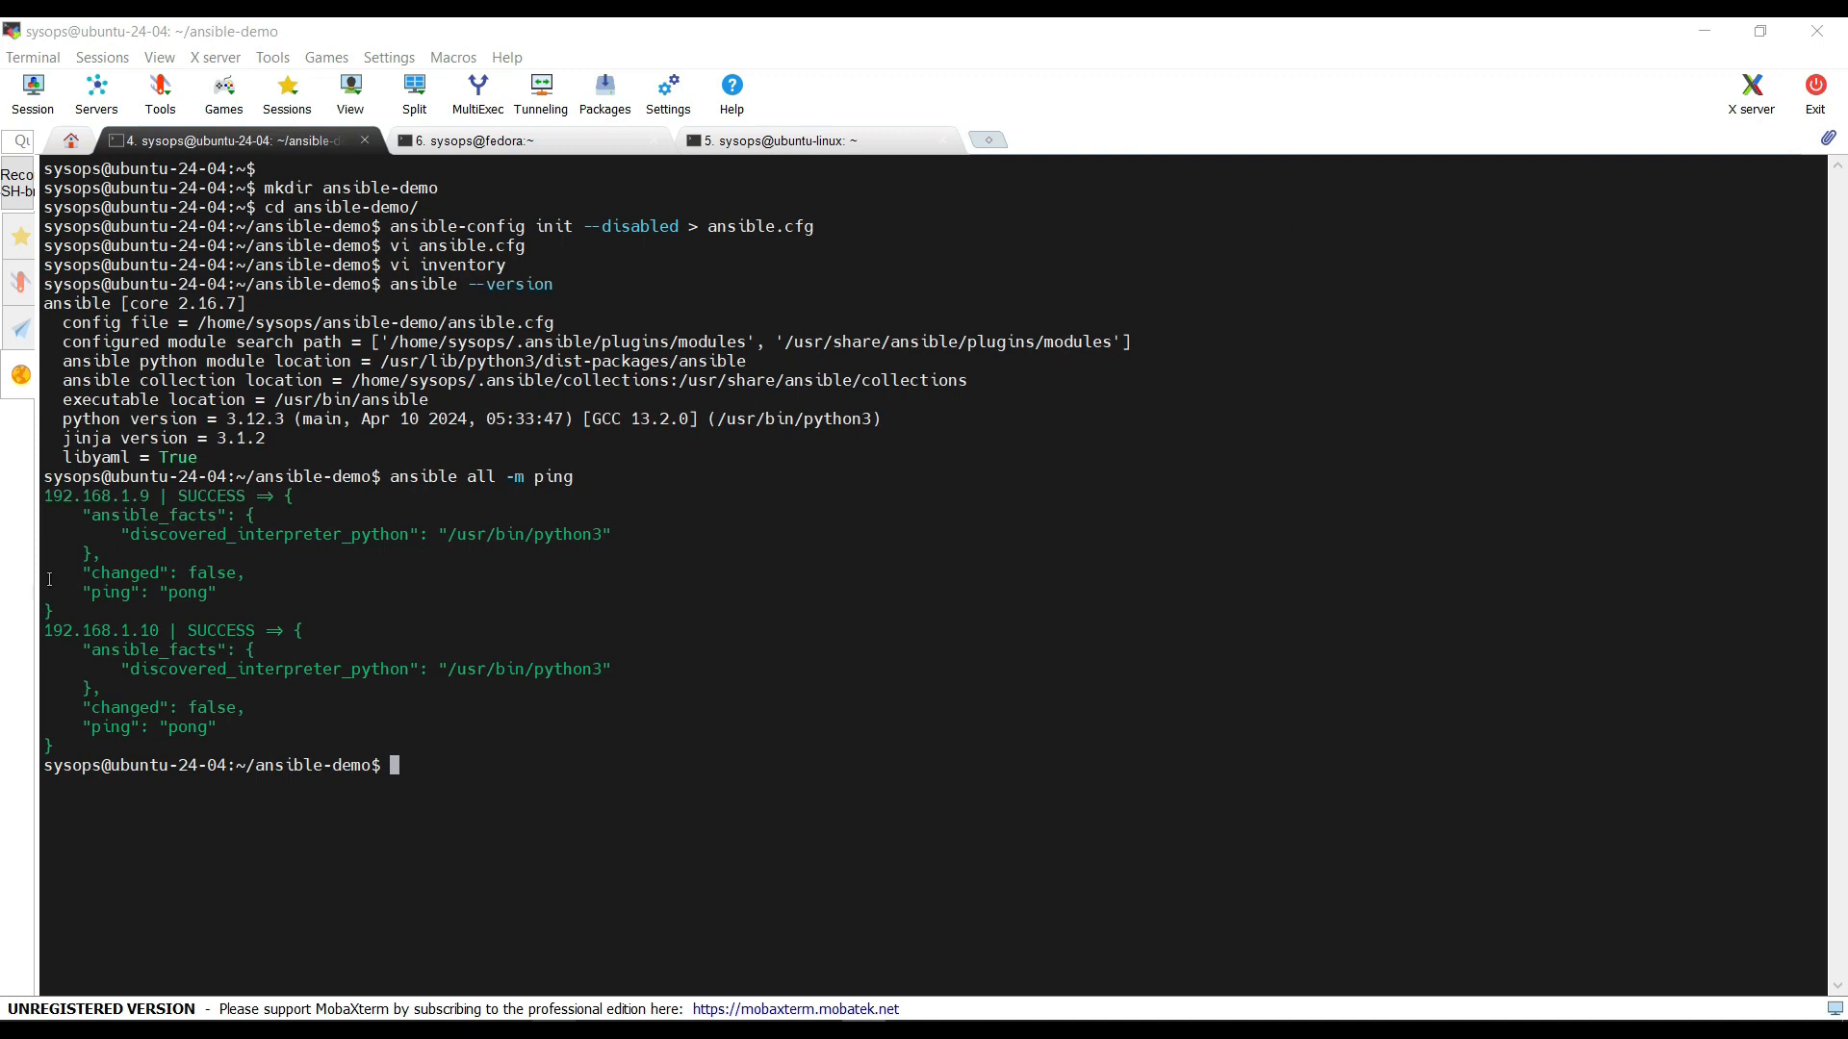
left_click_drag(44, 496, 238, 496)
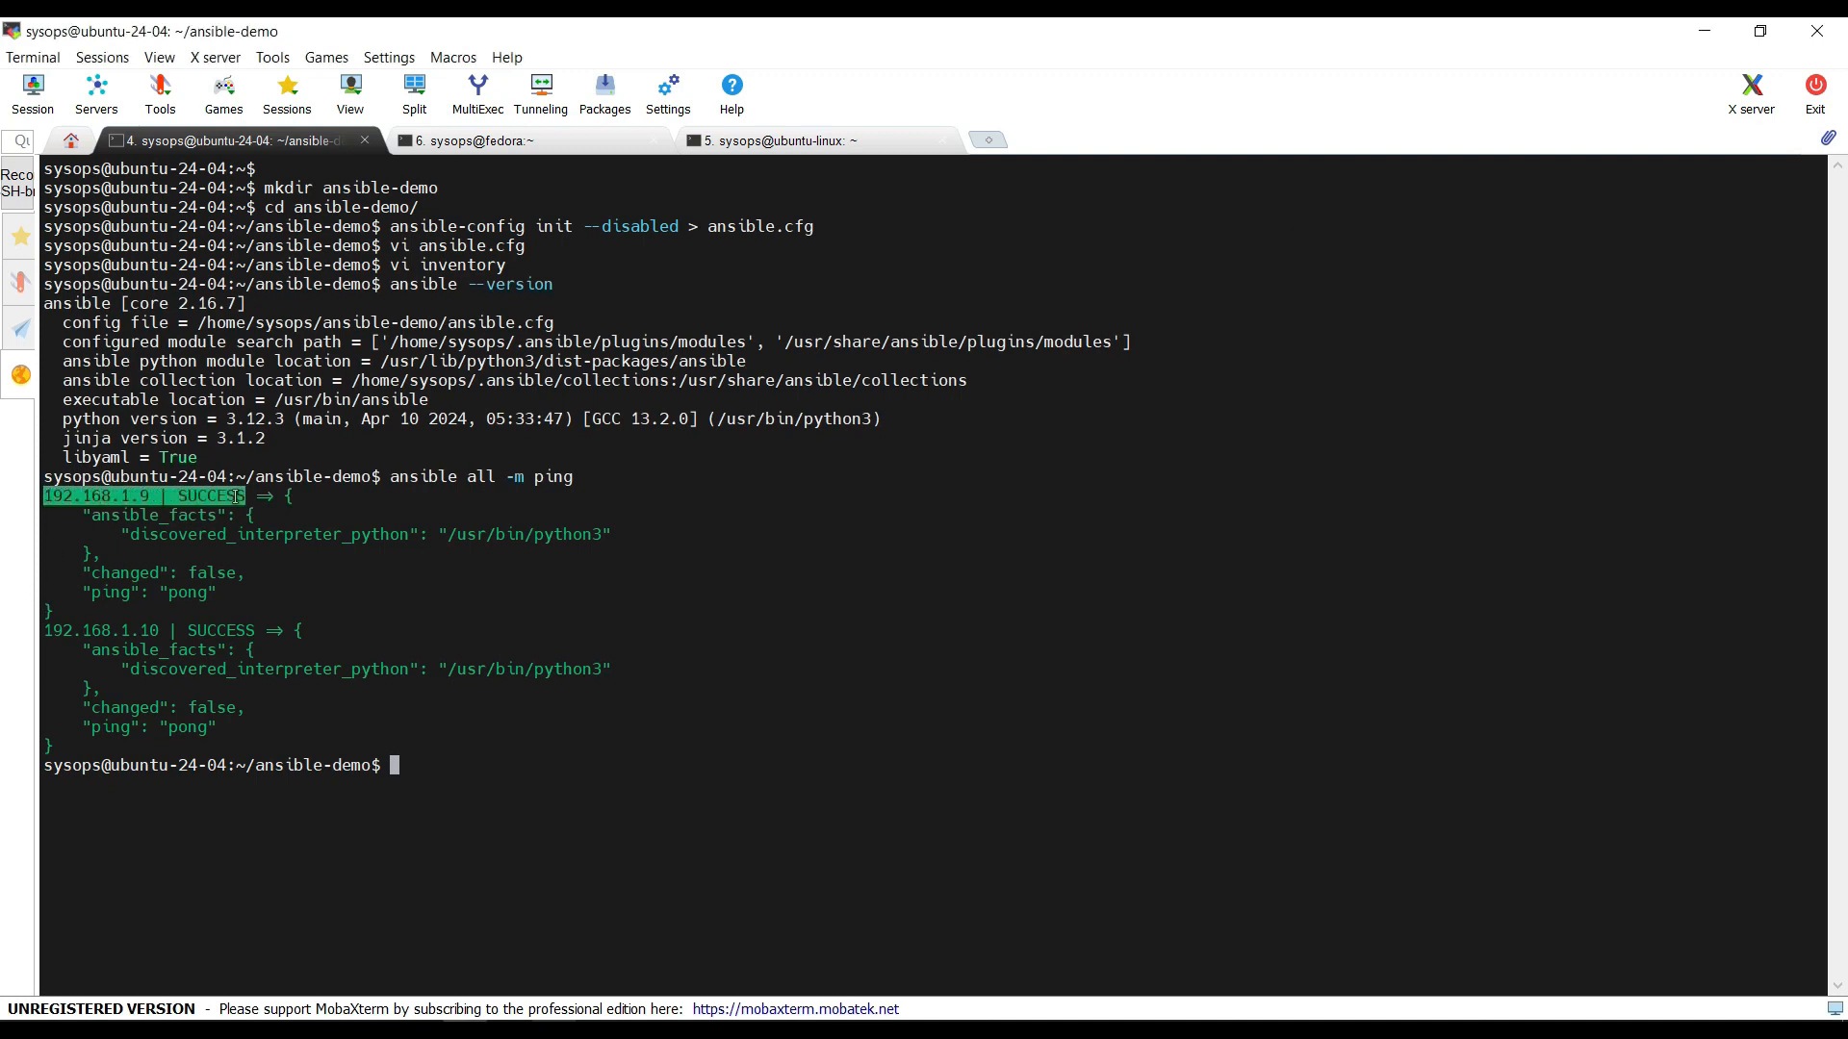
left_click_drag(240, 496, 249, 494)
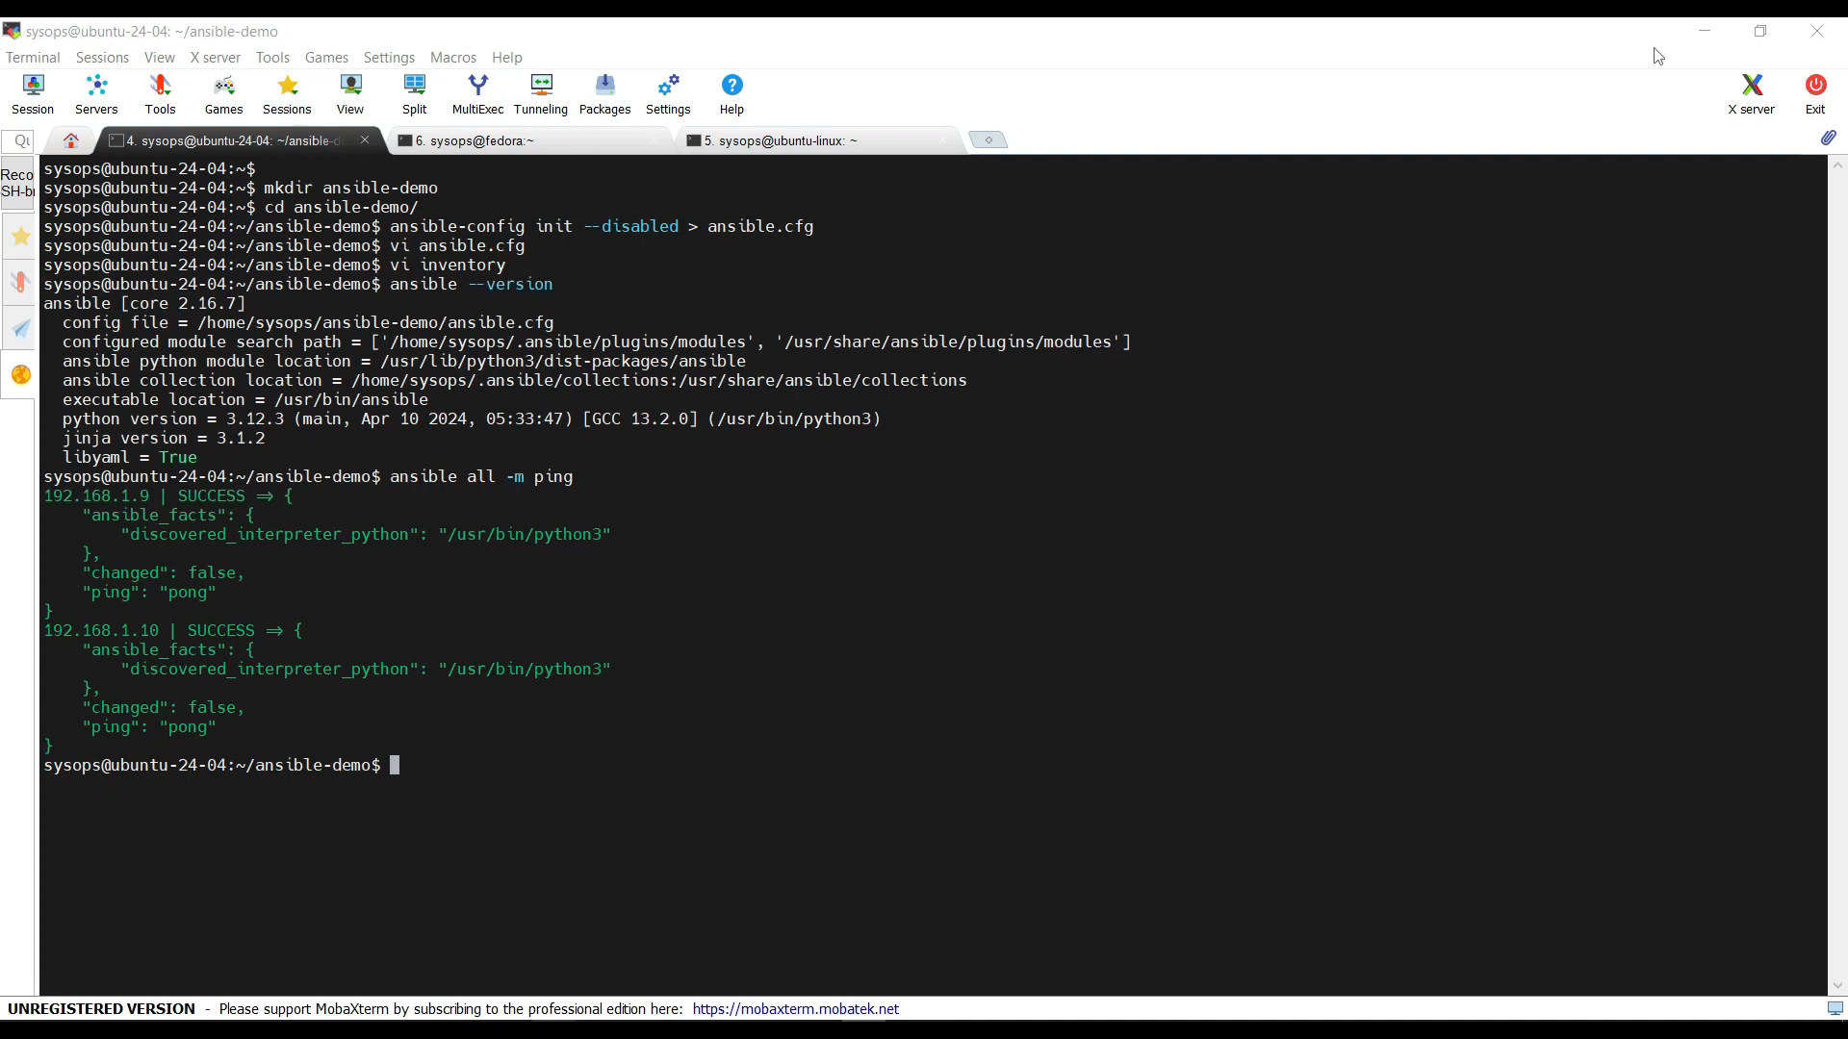
- Create packages.yaml in vi and paste the prepared two-play playbook from the notes
left_click(1562, 276)
type("vi packages.yaml")
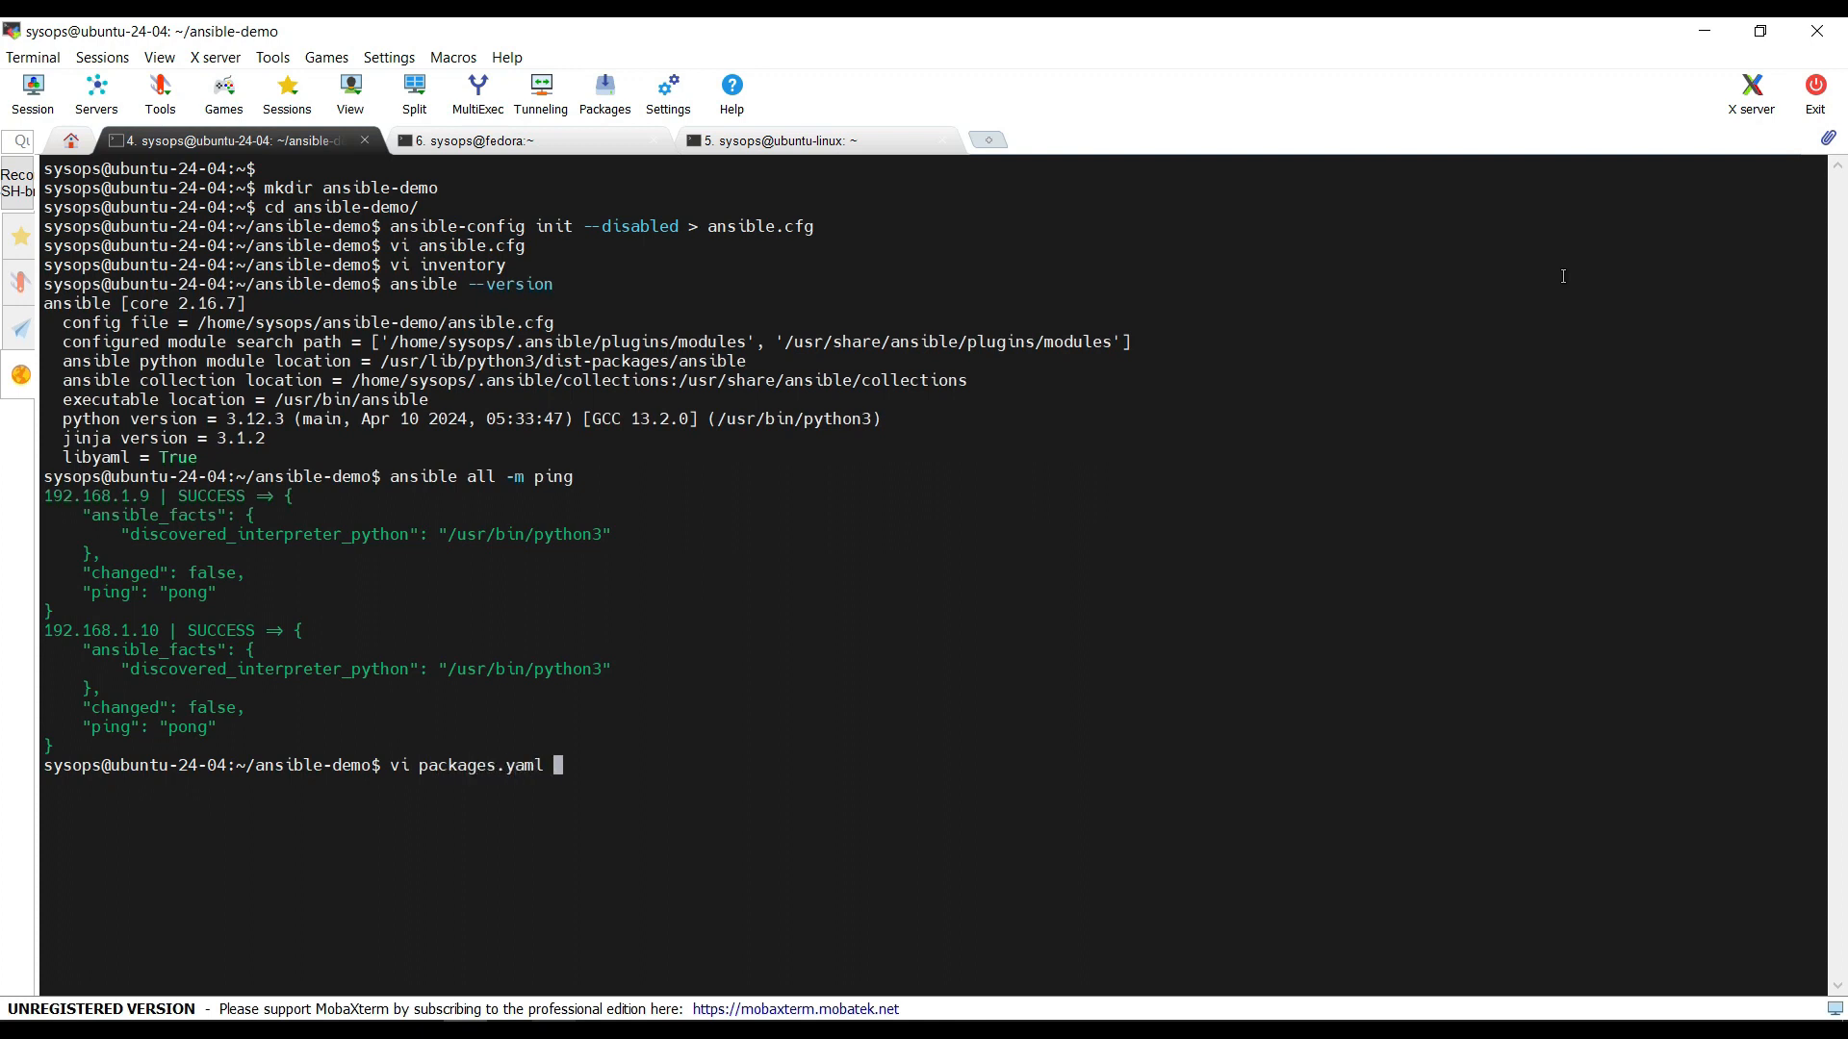
key("Return")
key("i")
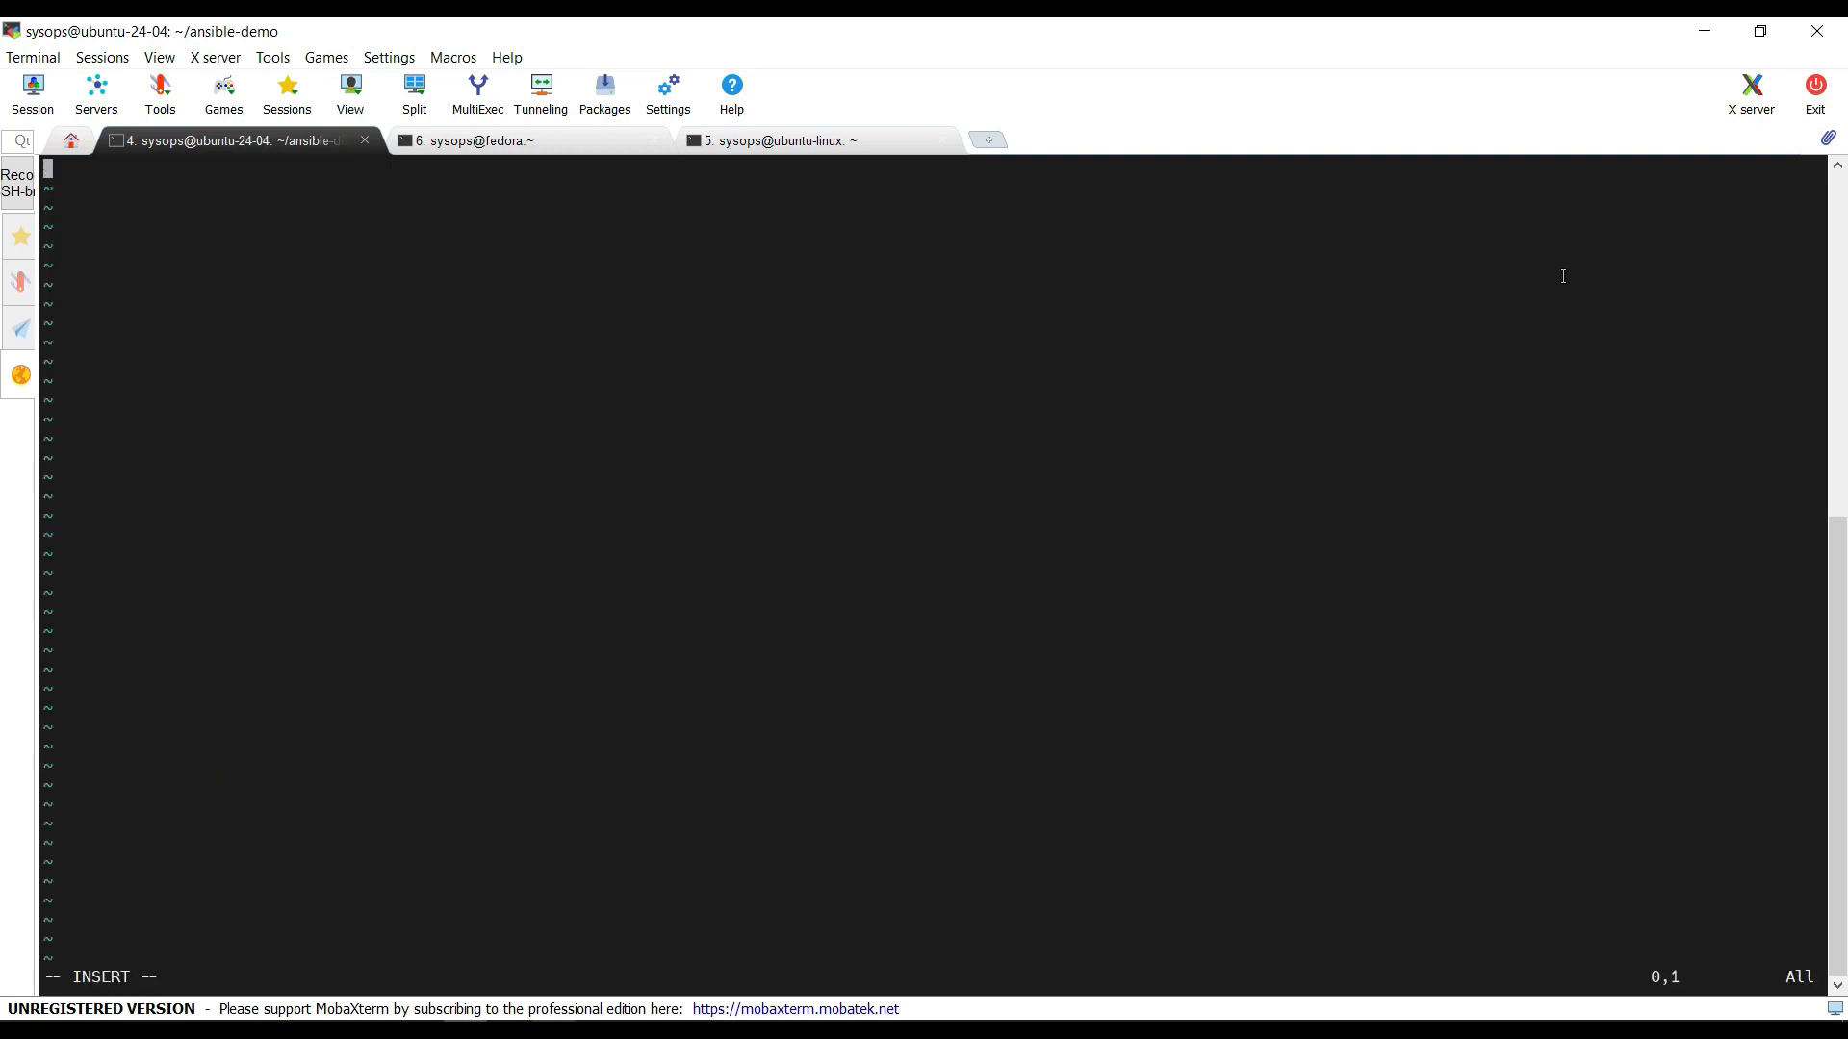
left_click(598, 1029)
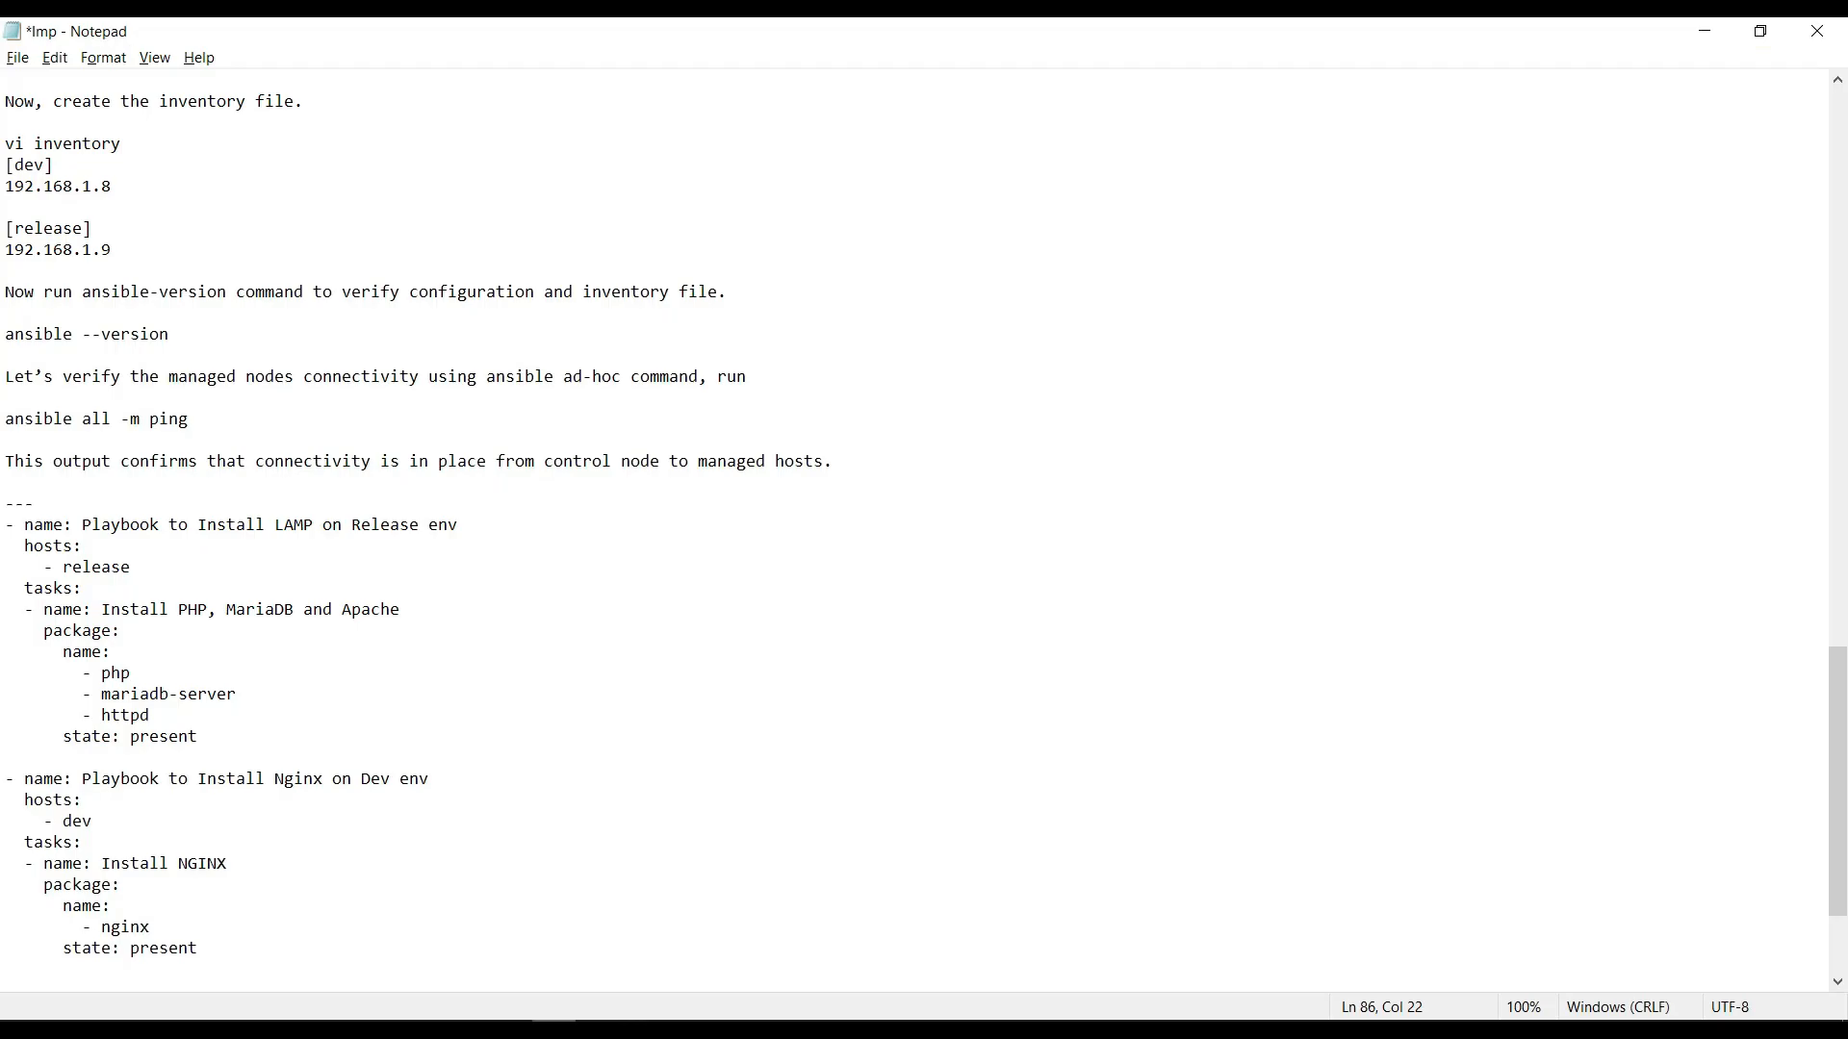
left_click_drag(3, 502, 198, 953)
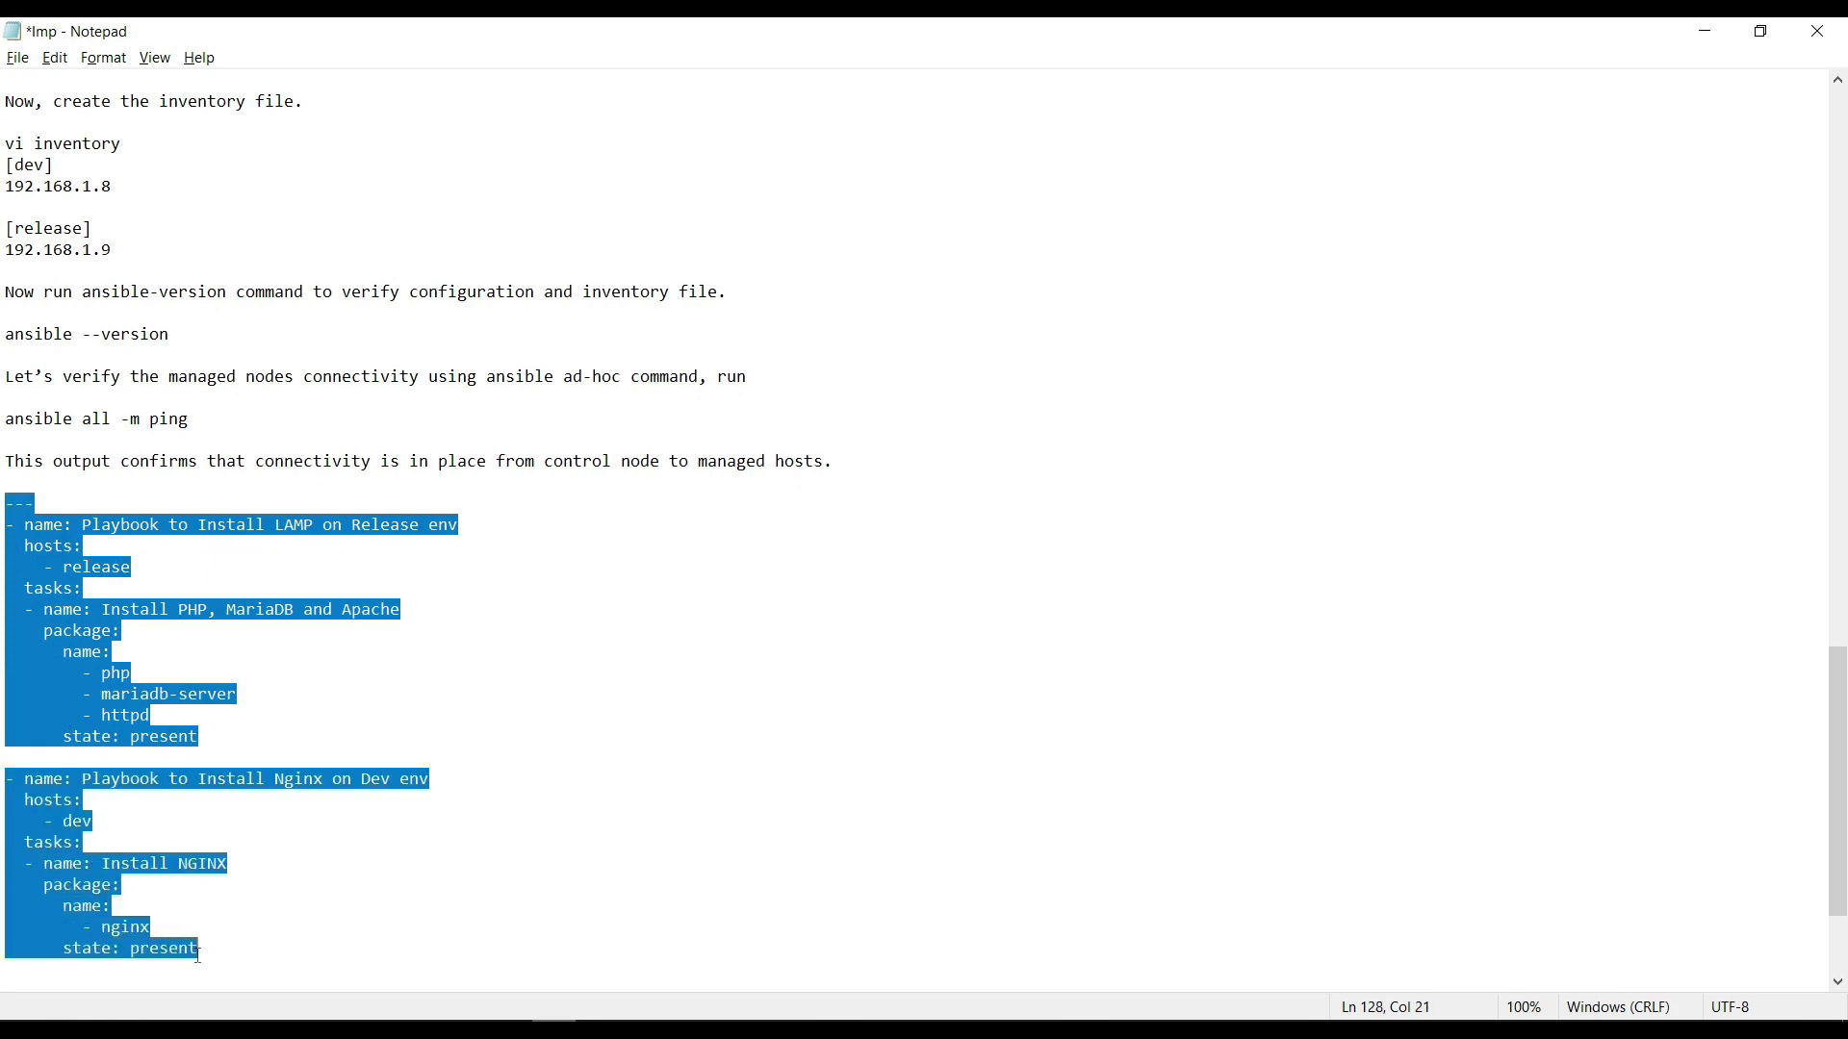
right_click(102, 746)
left_click(150, 488)
key("alt+Tab")
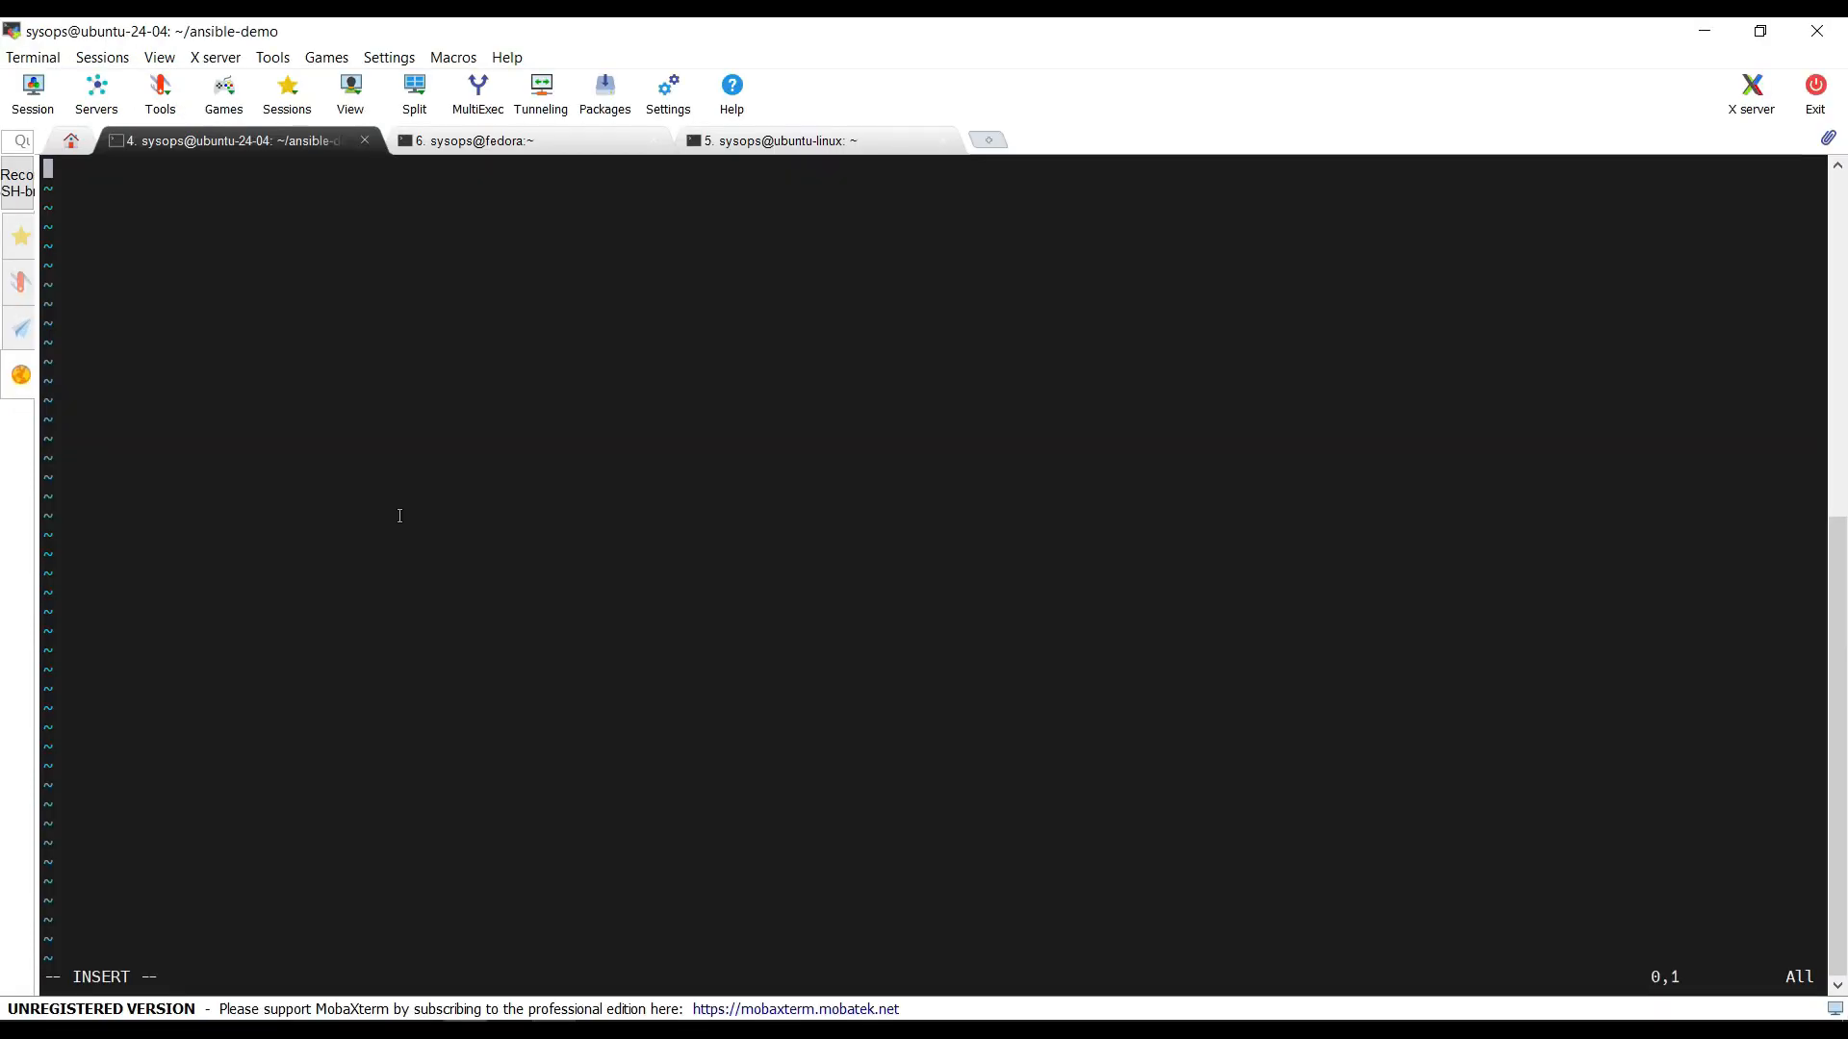
right_click(399, 519)
key("Return")
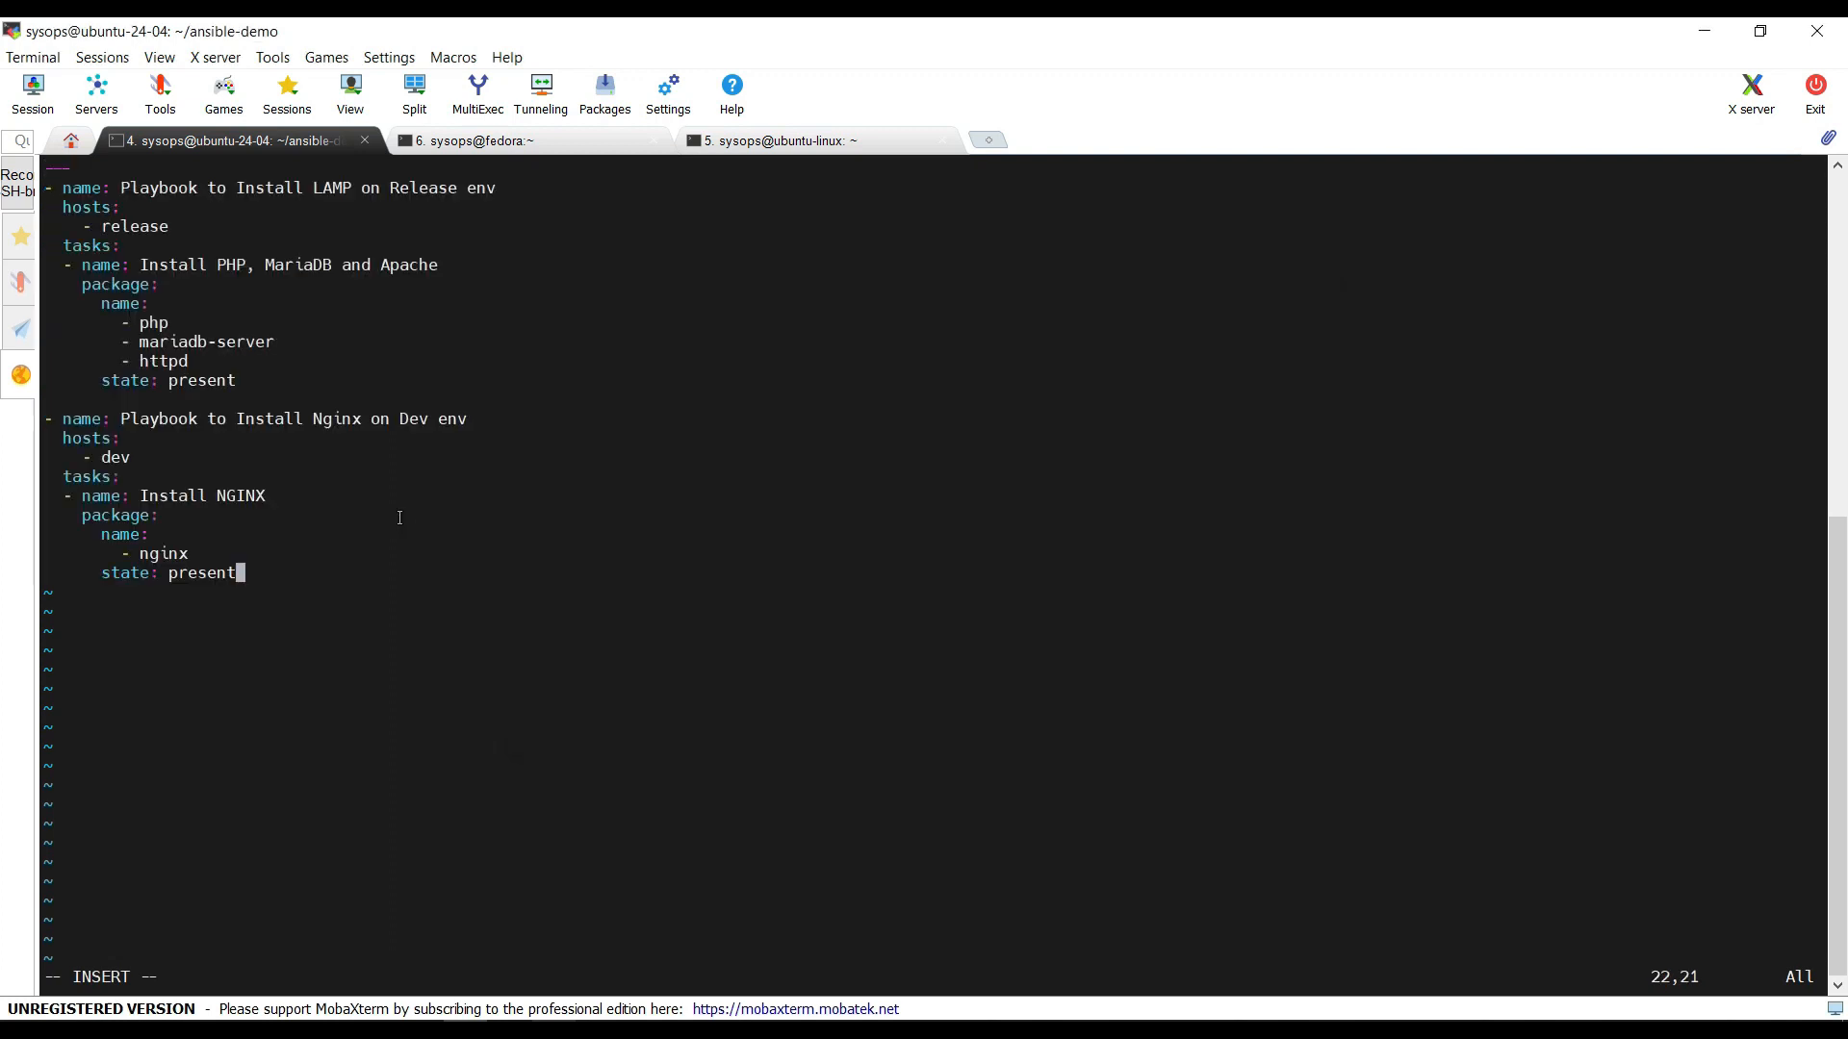
key("Up")
key("Up")
key("Up")
key("Up")
key("Up")
key("Up")
key("Up")
- Point out the release and dev hosts lines, then save packages.yaml with :wq!
left_click_drag(101, 226, 160, 227)
left_click_drag(101, 456, 139, 457)
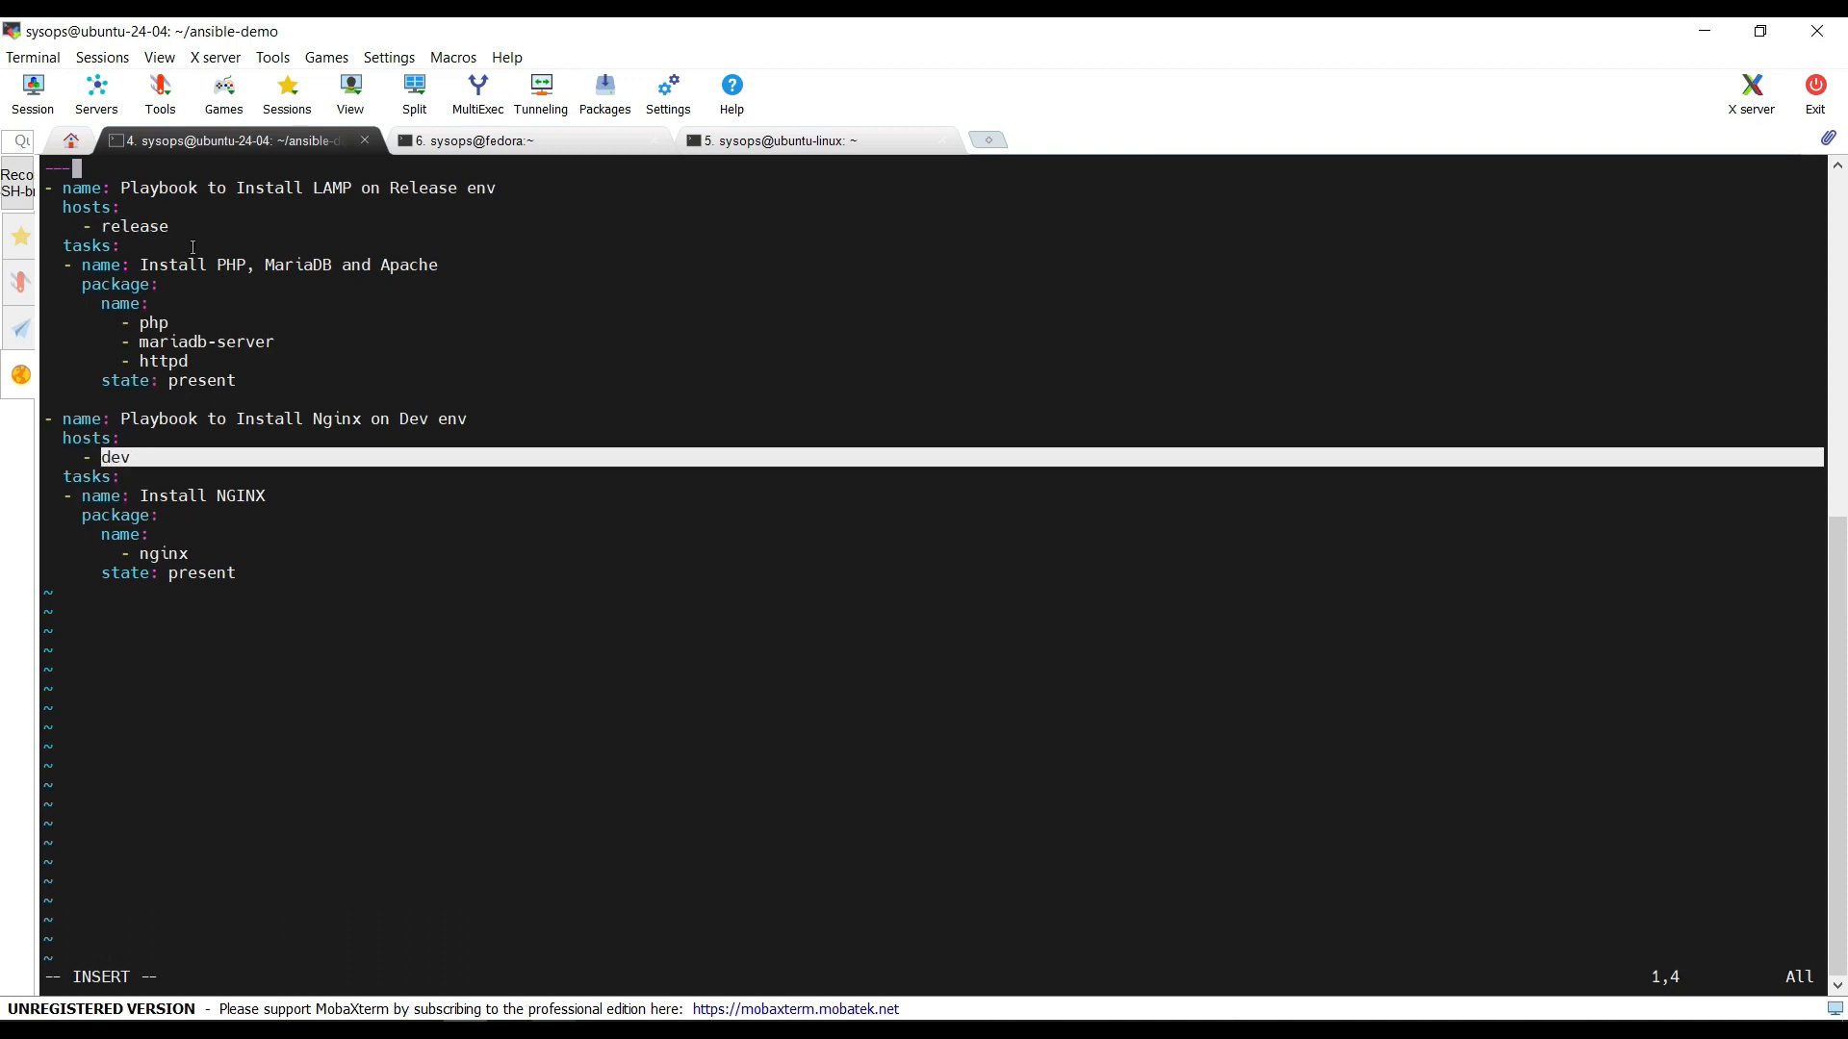
left_click(279, 186)
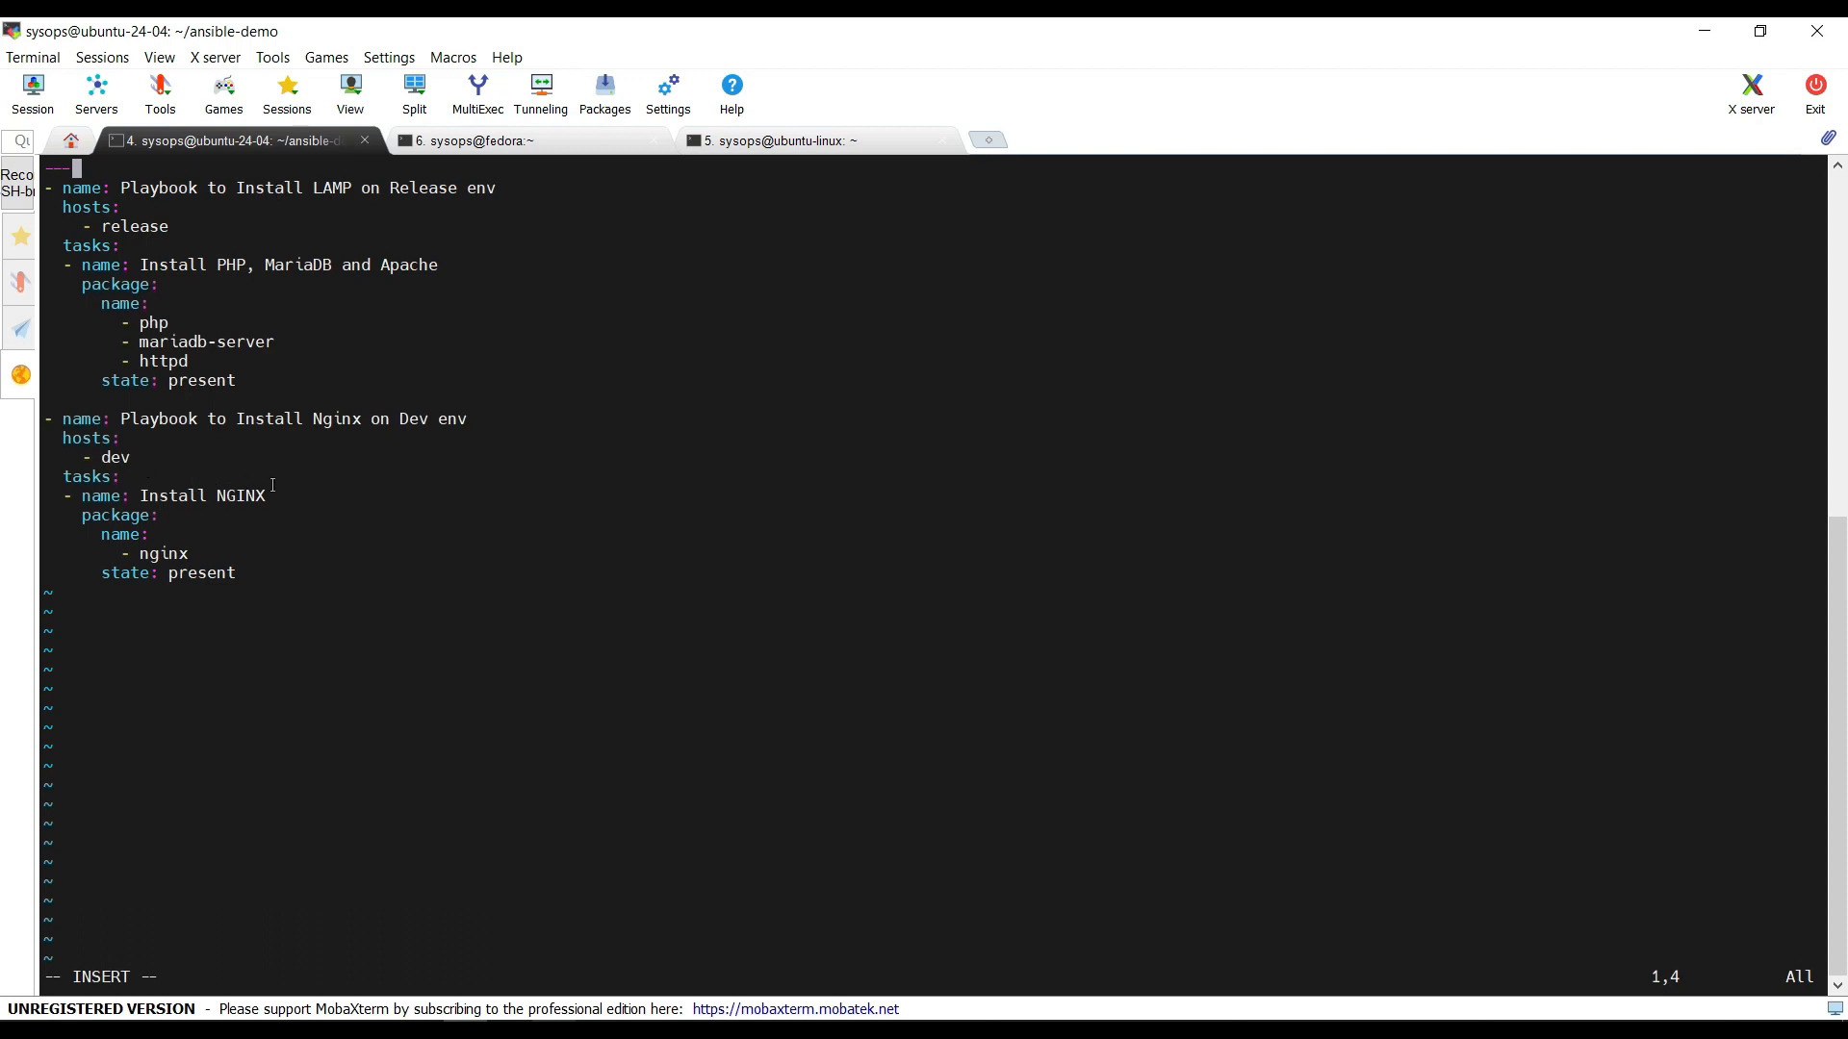
key("Escape")
type(":wq!")
key("Return")
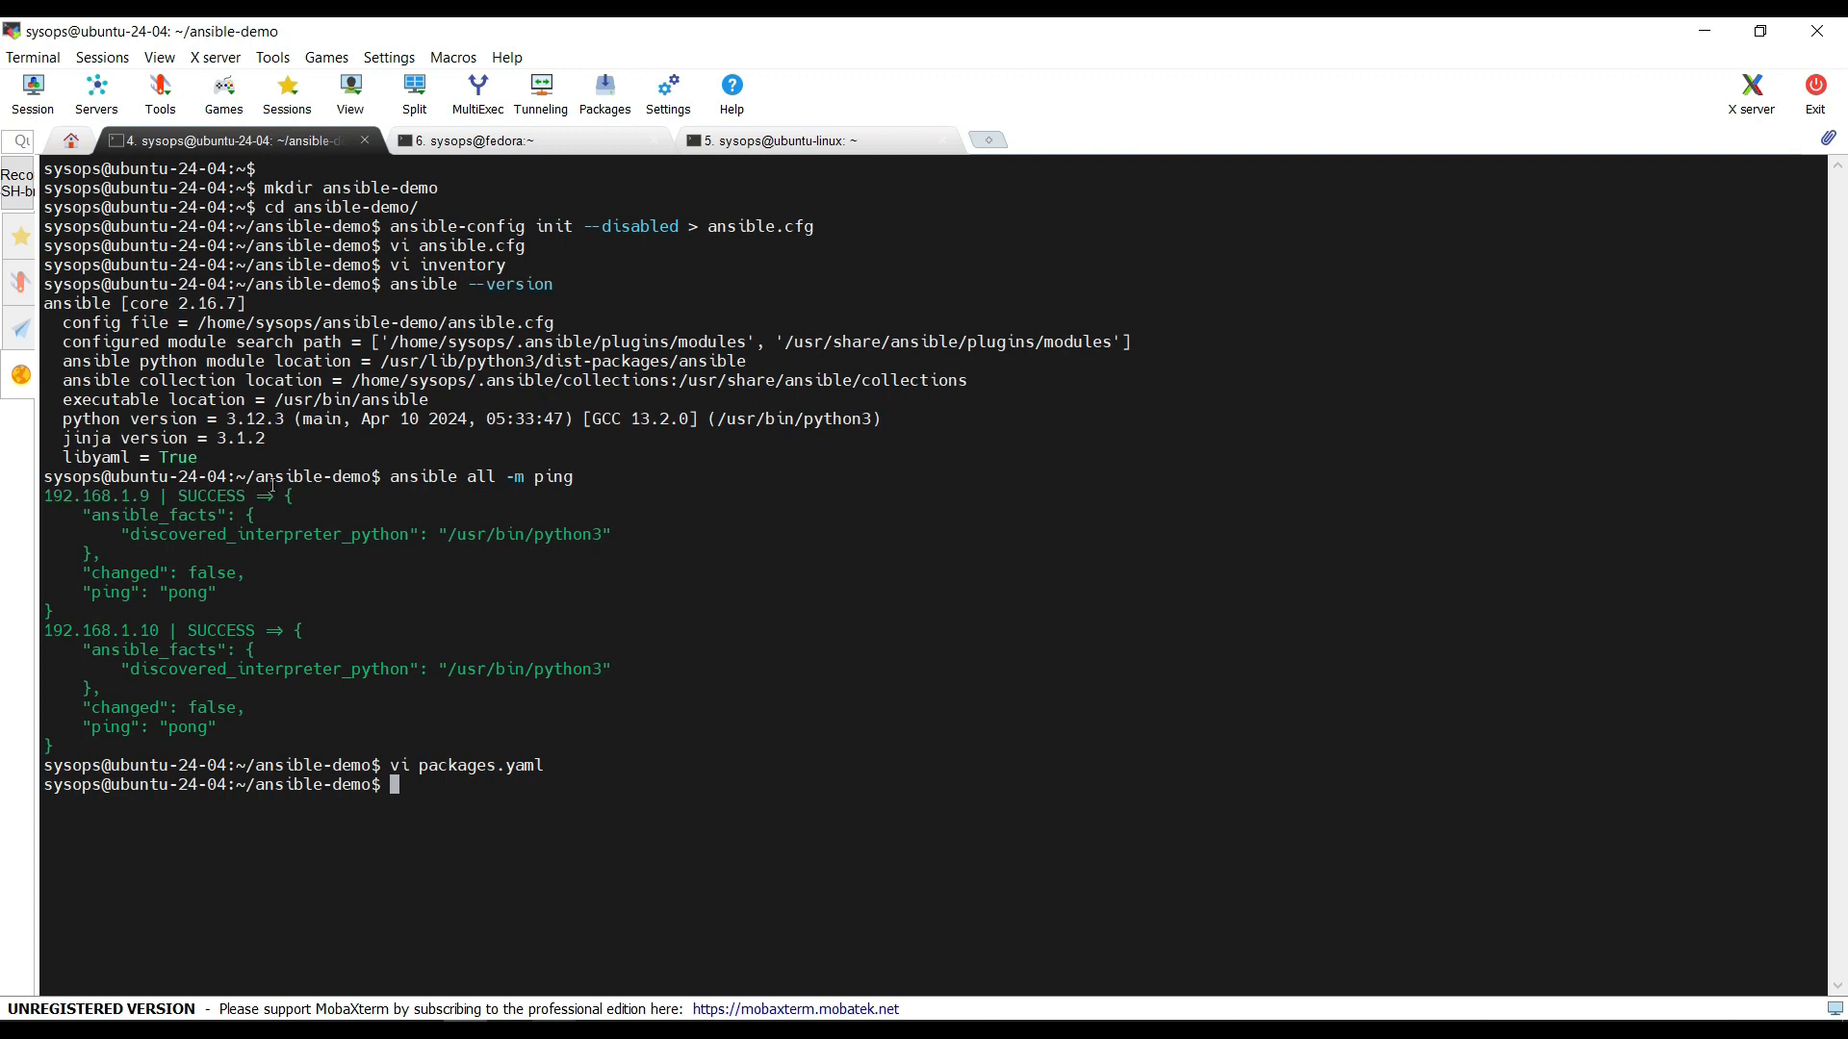
type("ansible")
type("-p")
type("laybook -i inventory packages.yaml --check")
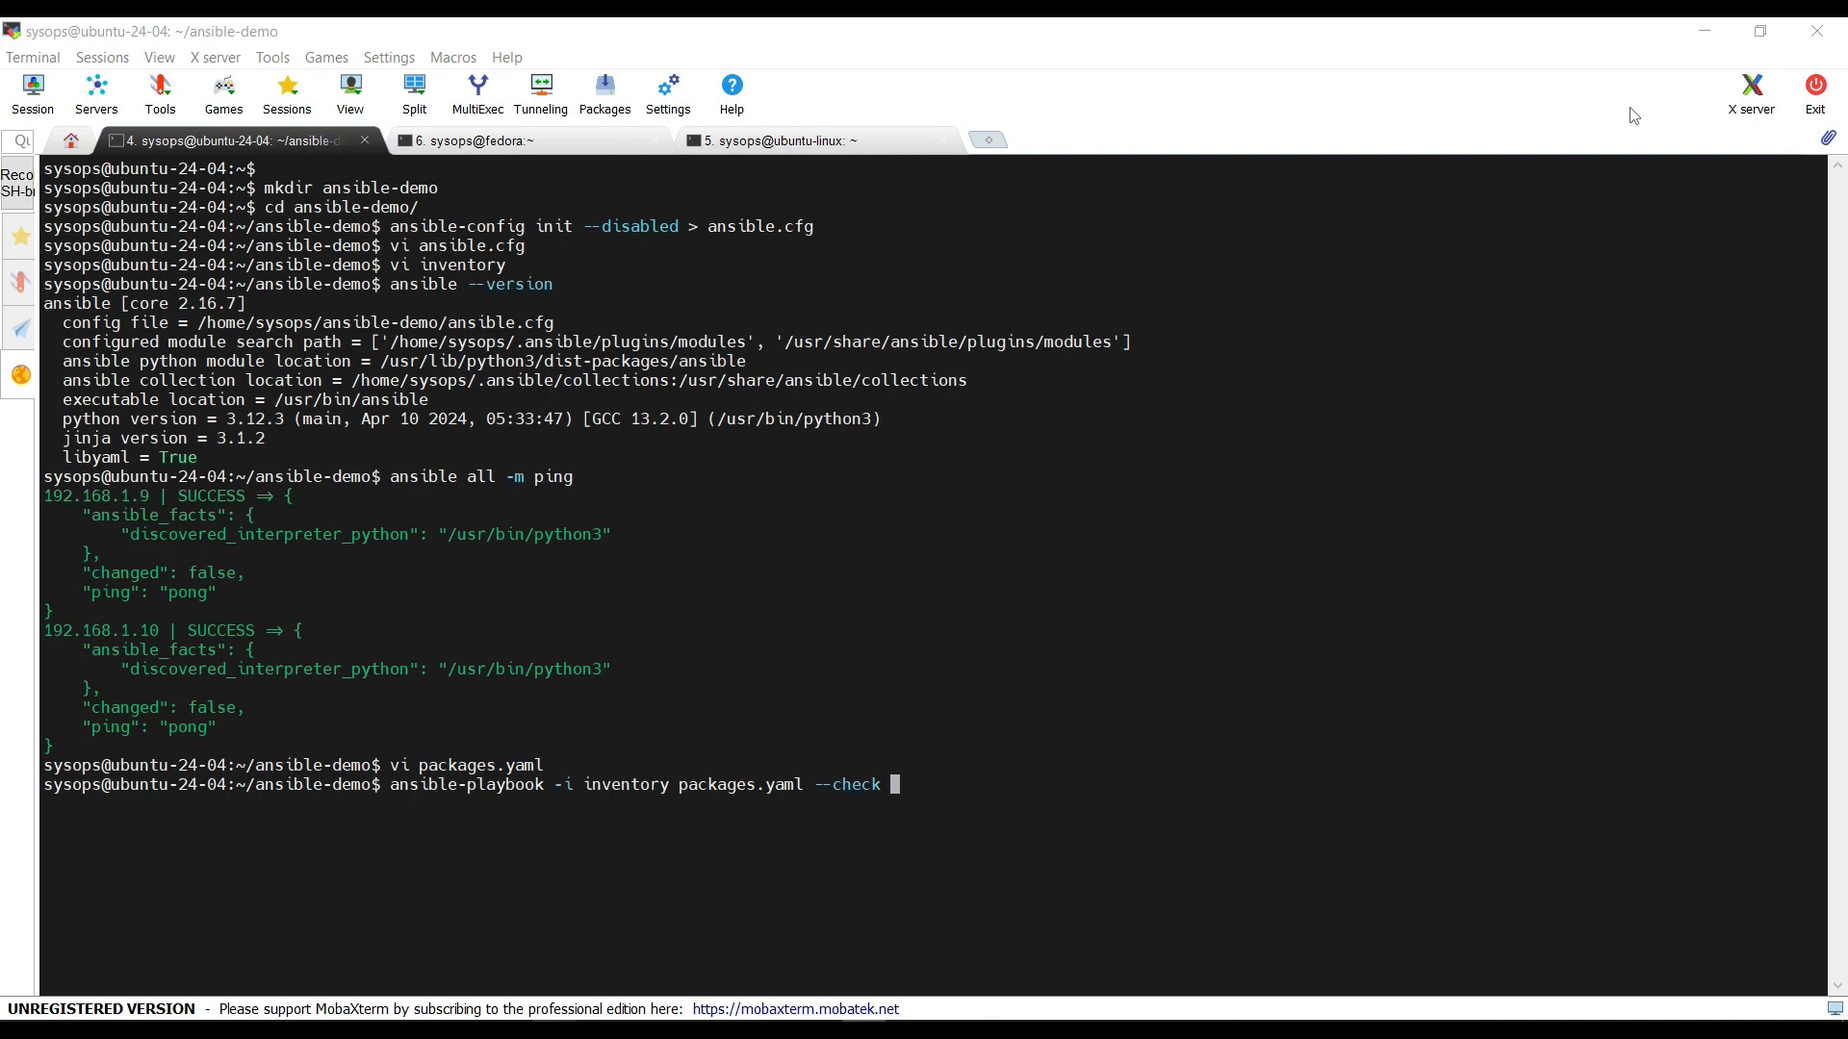
- Run ansible-playbook -i inventory packages.yaml --check as a dry run on both hosts
left_click(1558, 232)
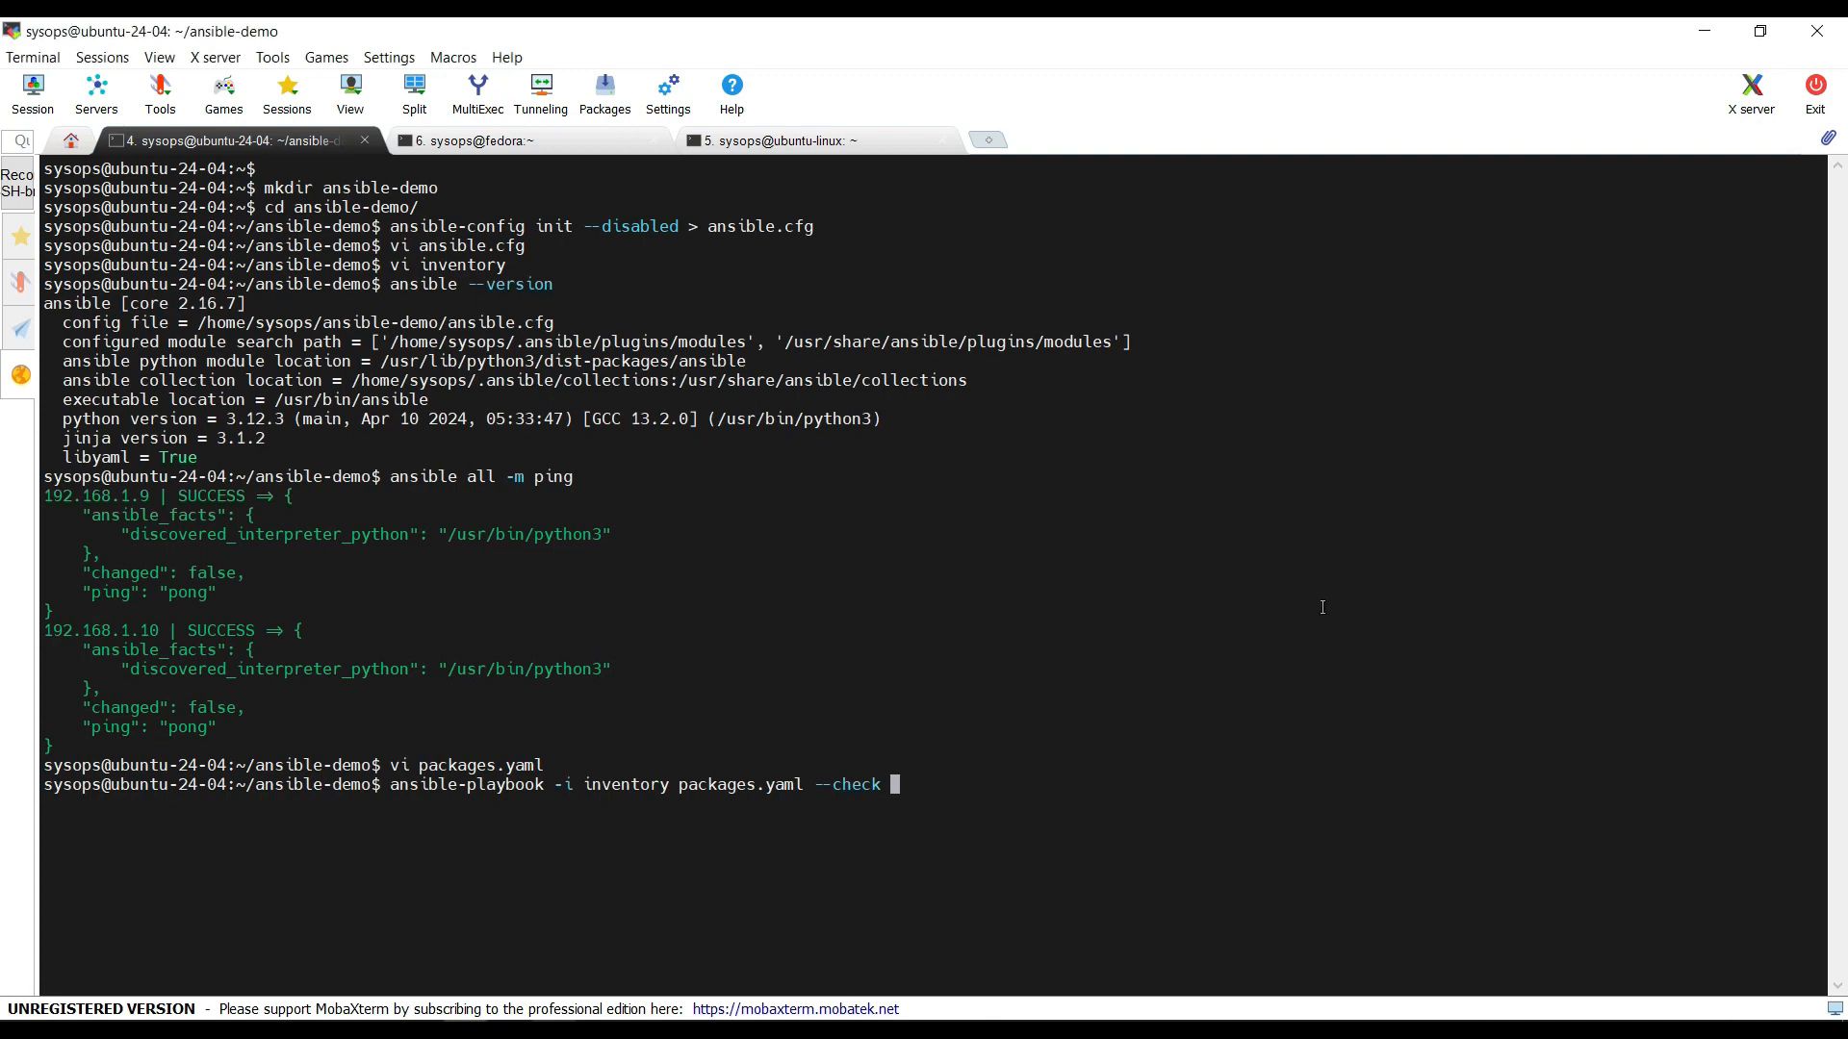
key("Return")
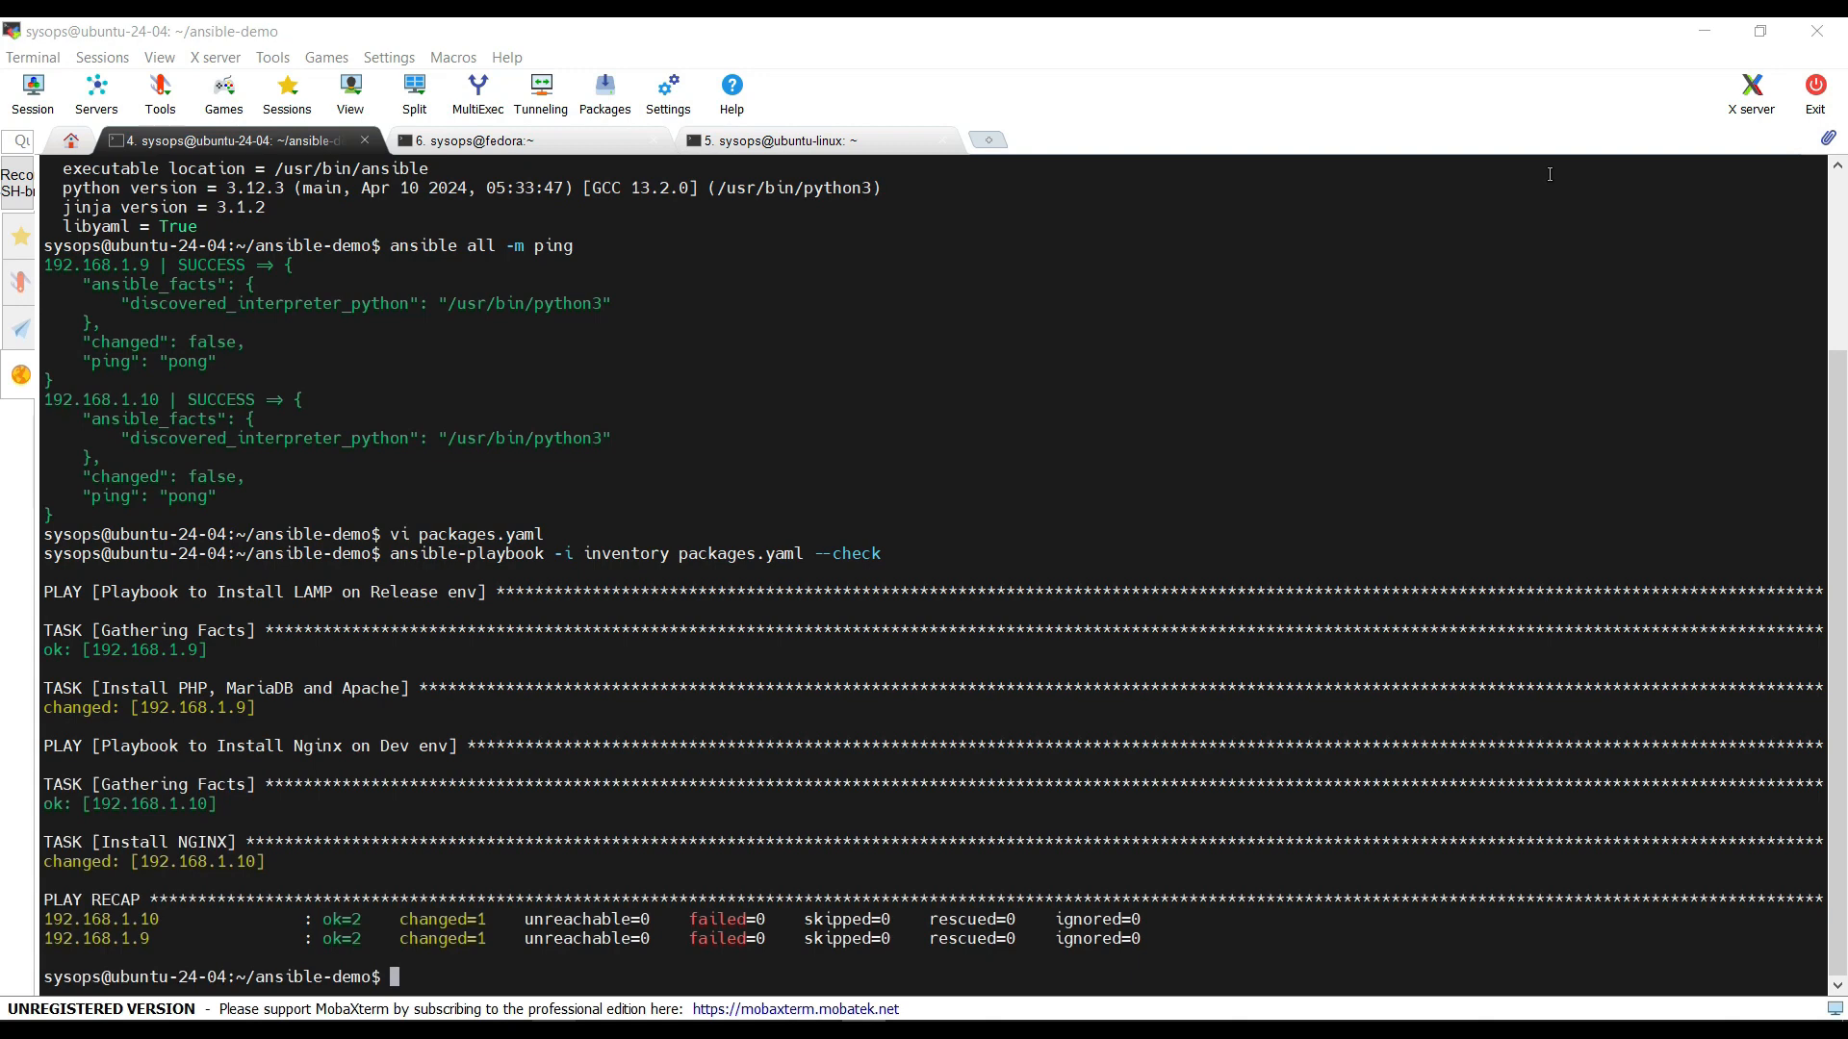
type("clear")
- Clear the screen, recall the playbook command without --check and run it for real, noting the Release env play
key("Return")
key("Return")
key("Up")
key("Up")
key("BackSpace")
key("BackSpace")
key("BackSpace")
key("BackSpace")
key("BackSpace")
key("BackSpace")
key("BackSpace")
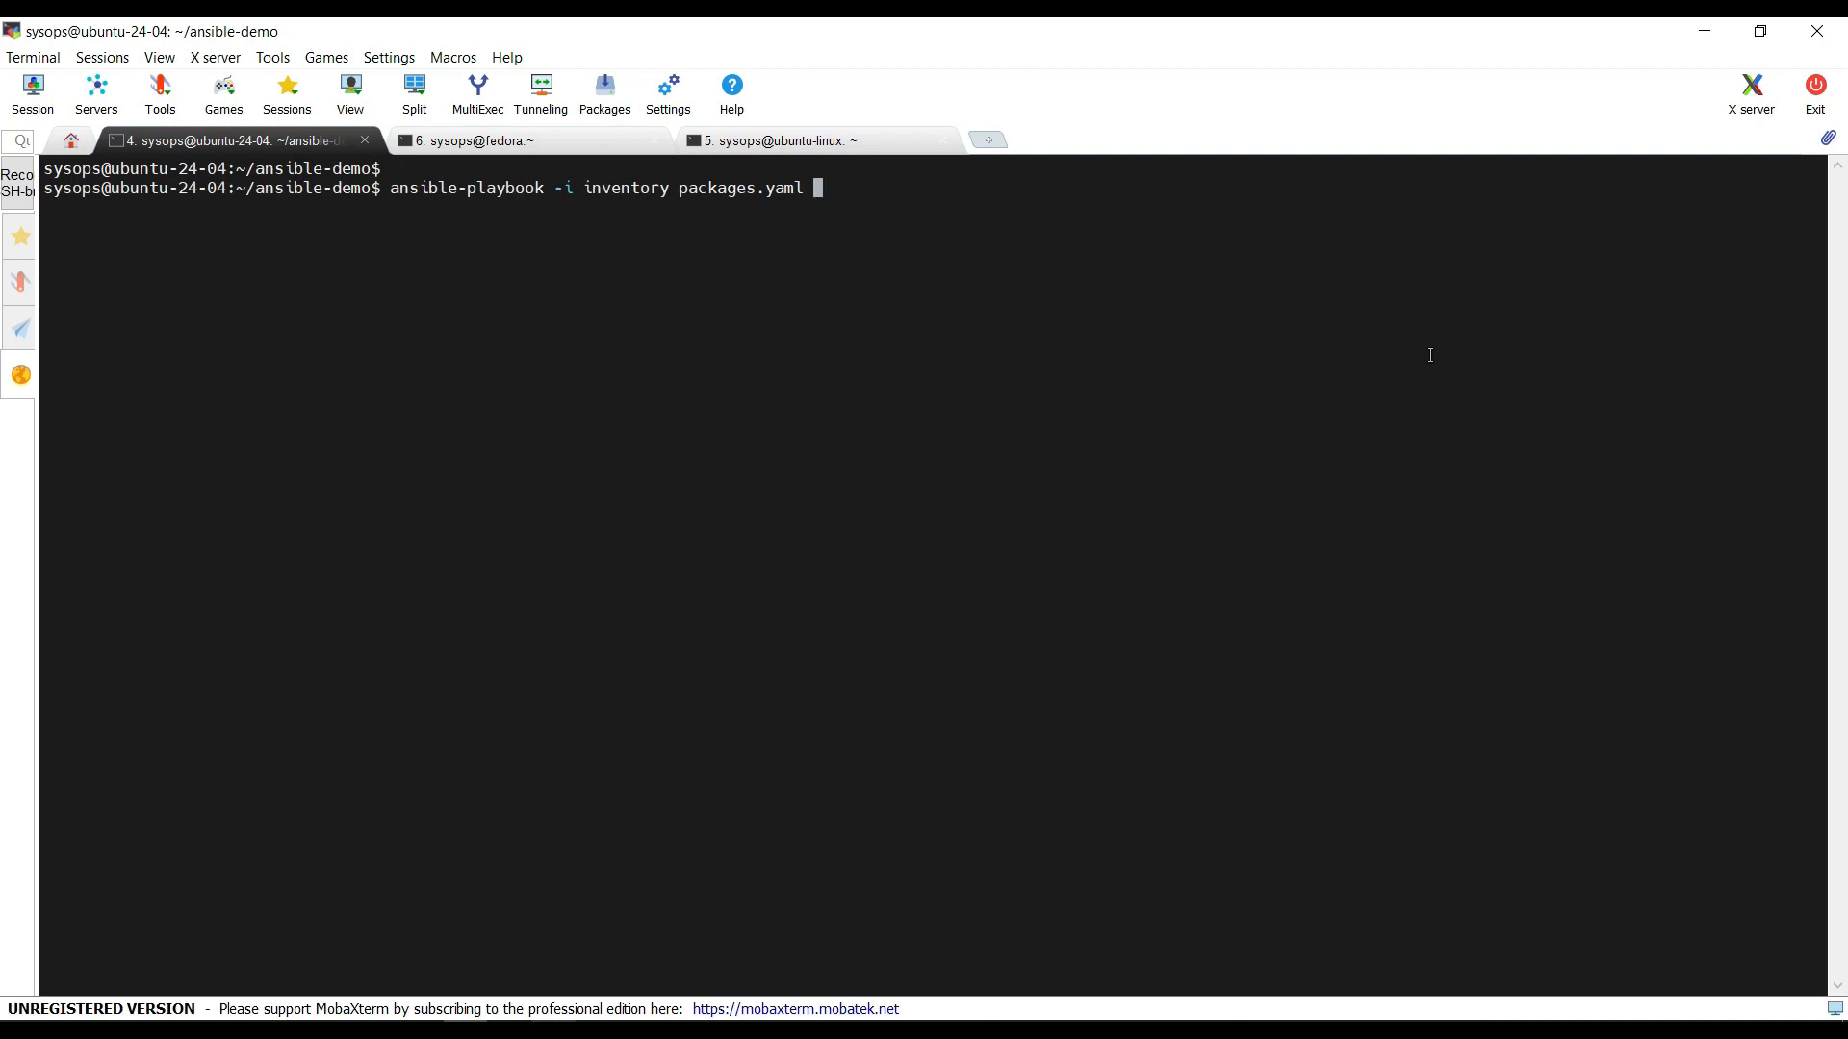
key("BackSpace")
key("Return")
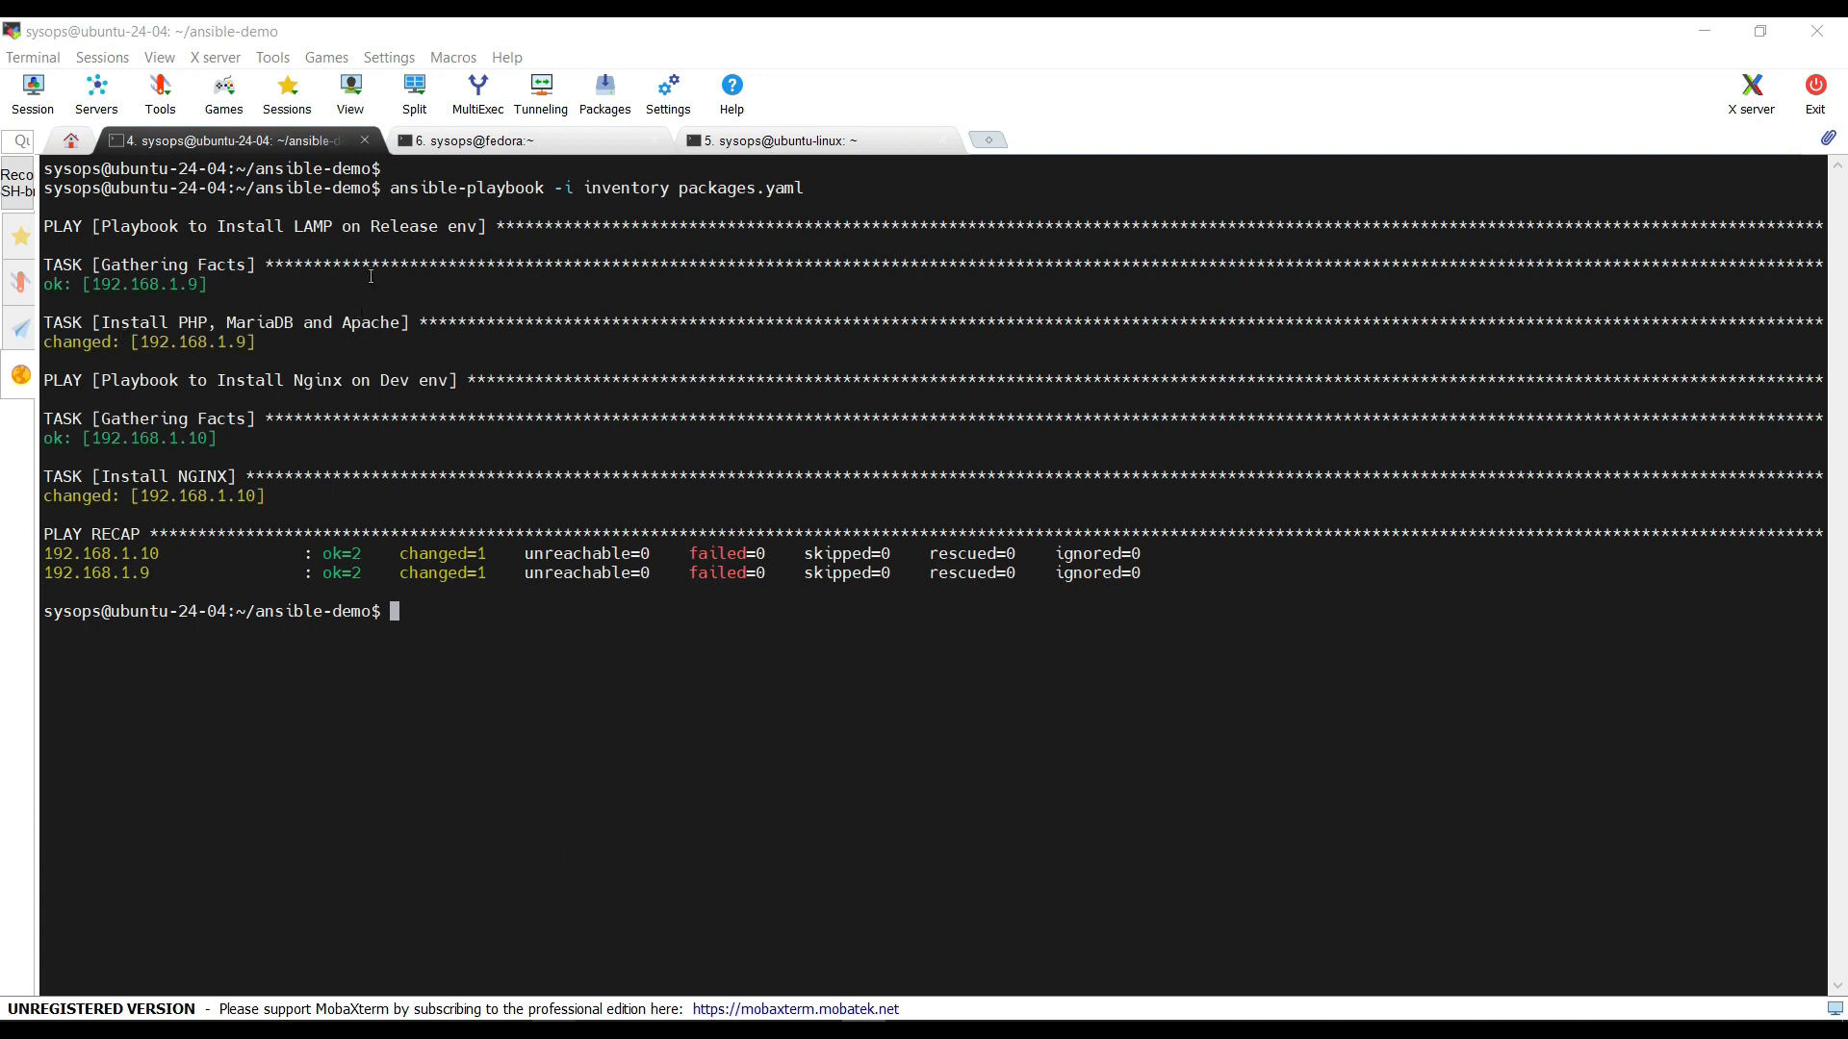
left_click_drag(347, 227, 459, 227)
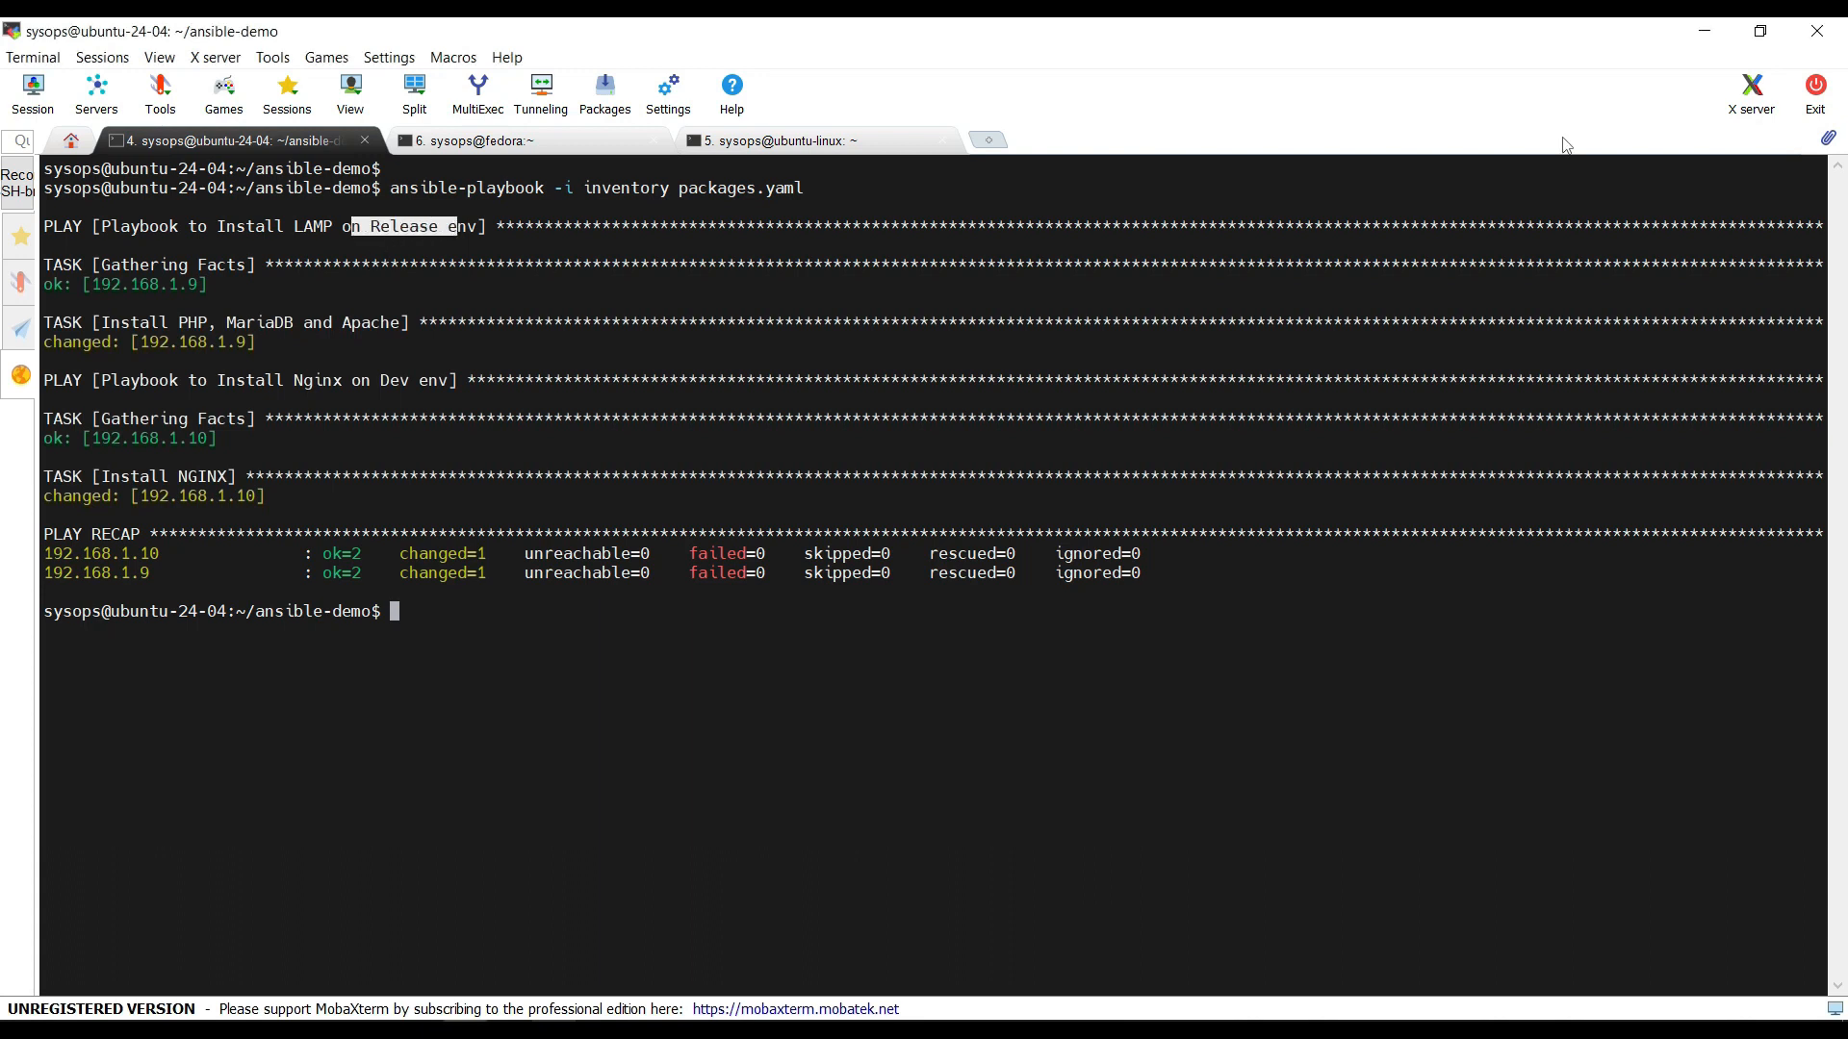
left_click(1654, 58)
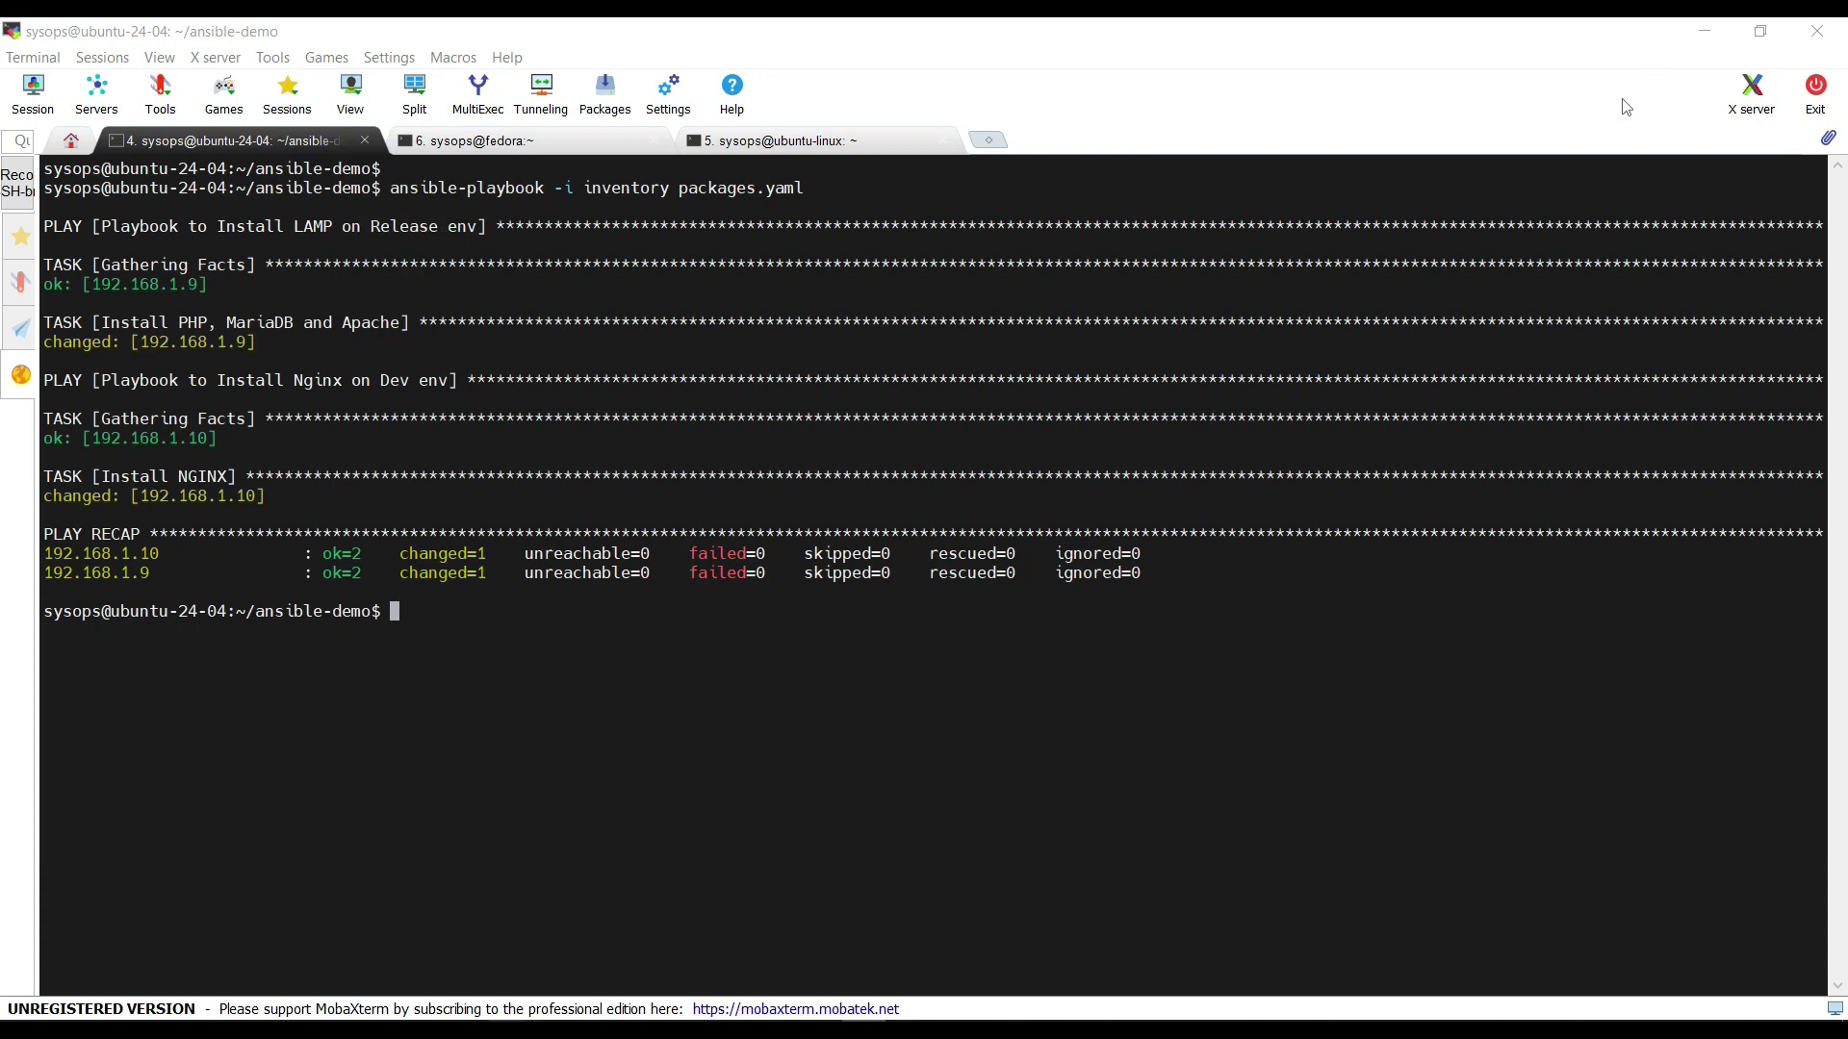
- Run ansible dev -m shell -a 'rpm -qa | grep "nginx"' and highlight the installed nginx packages
right_click(914, 686)
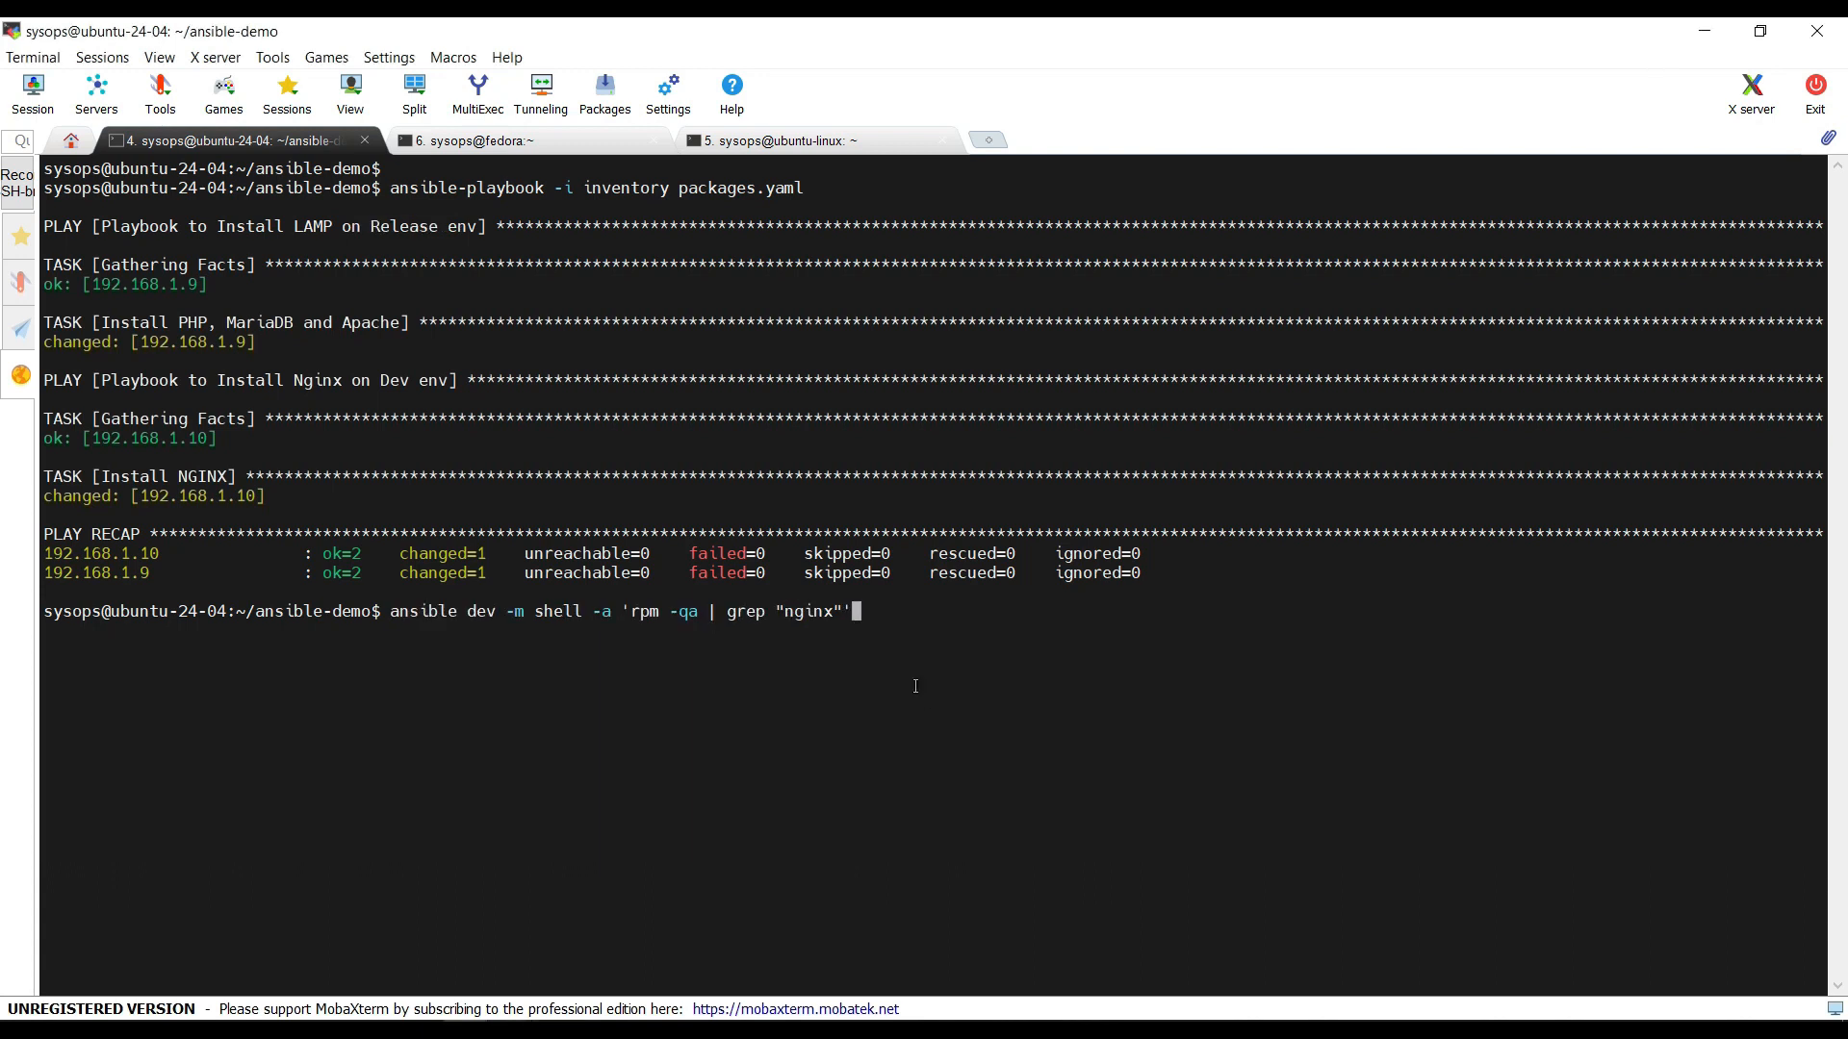
key("Return")
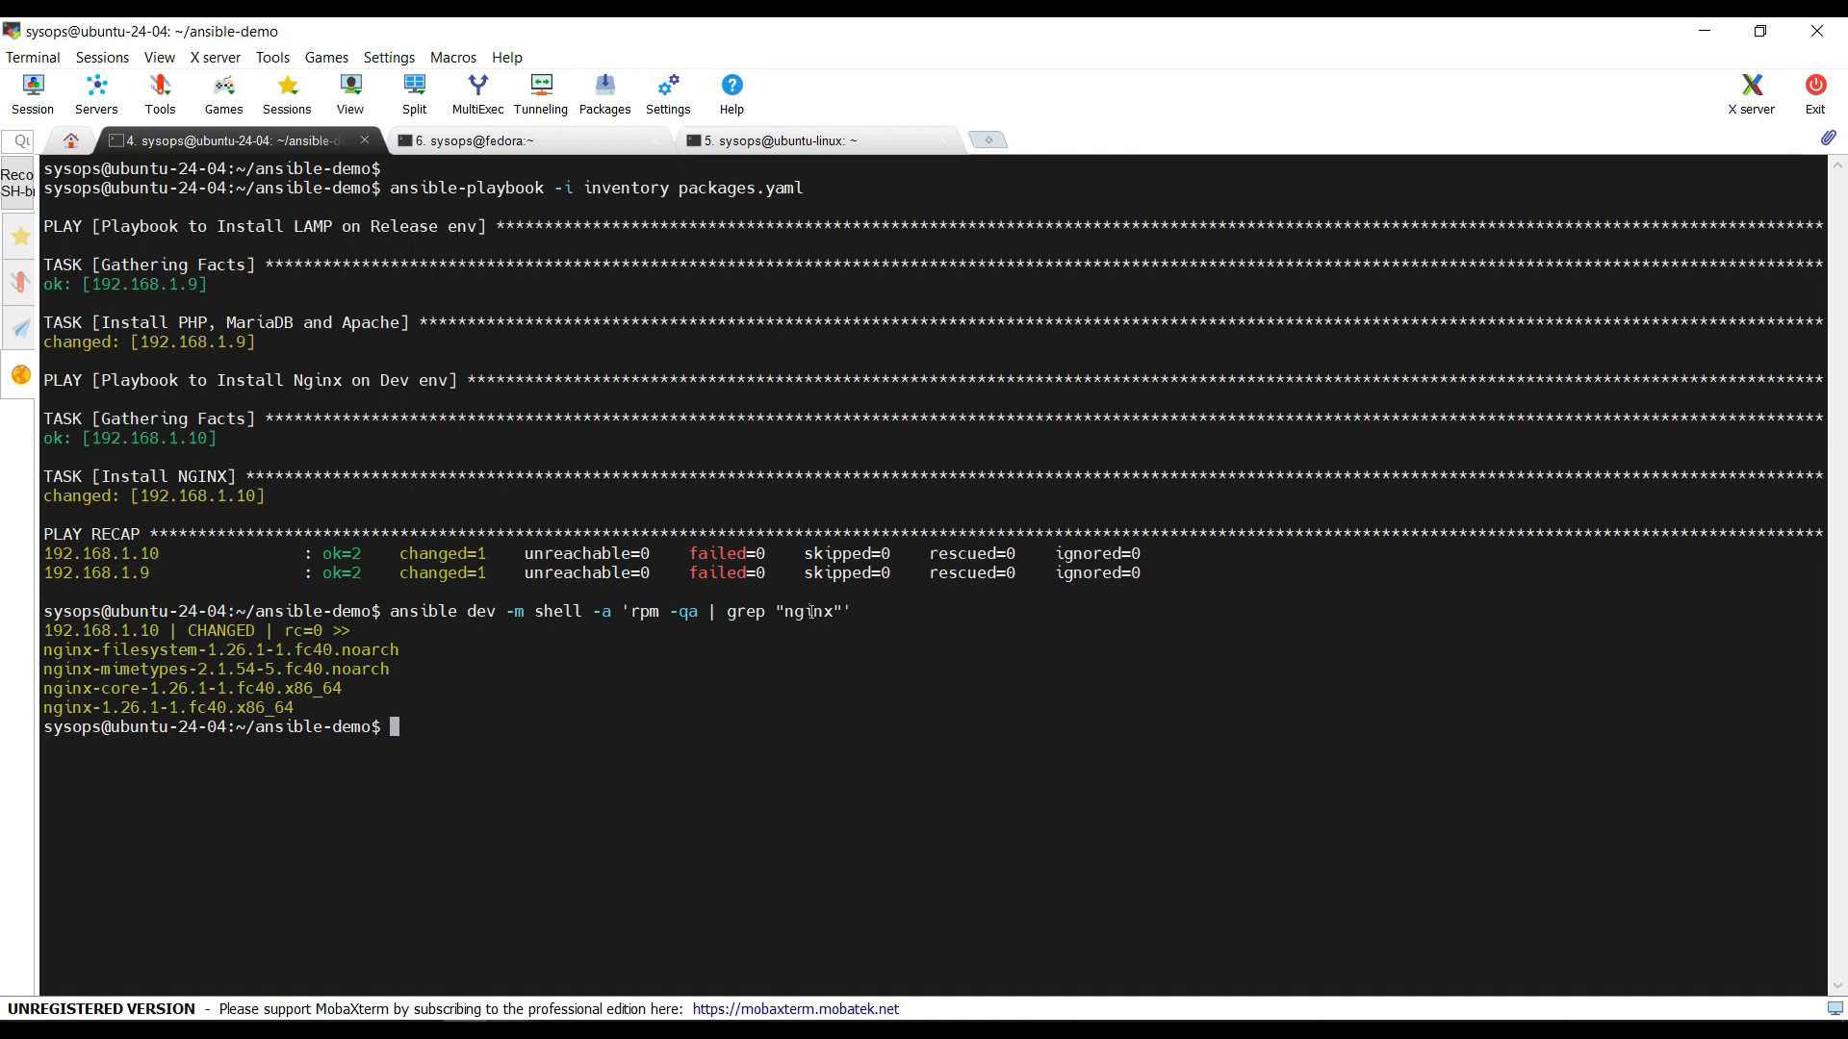
left_click_drag(52, 632, 329, 701)
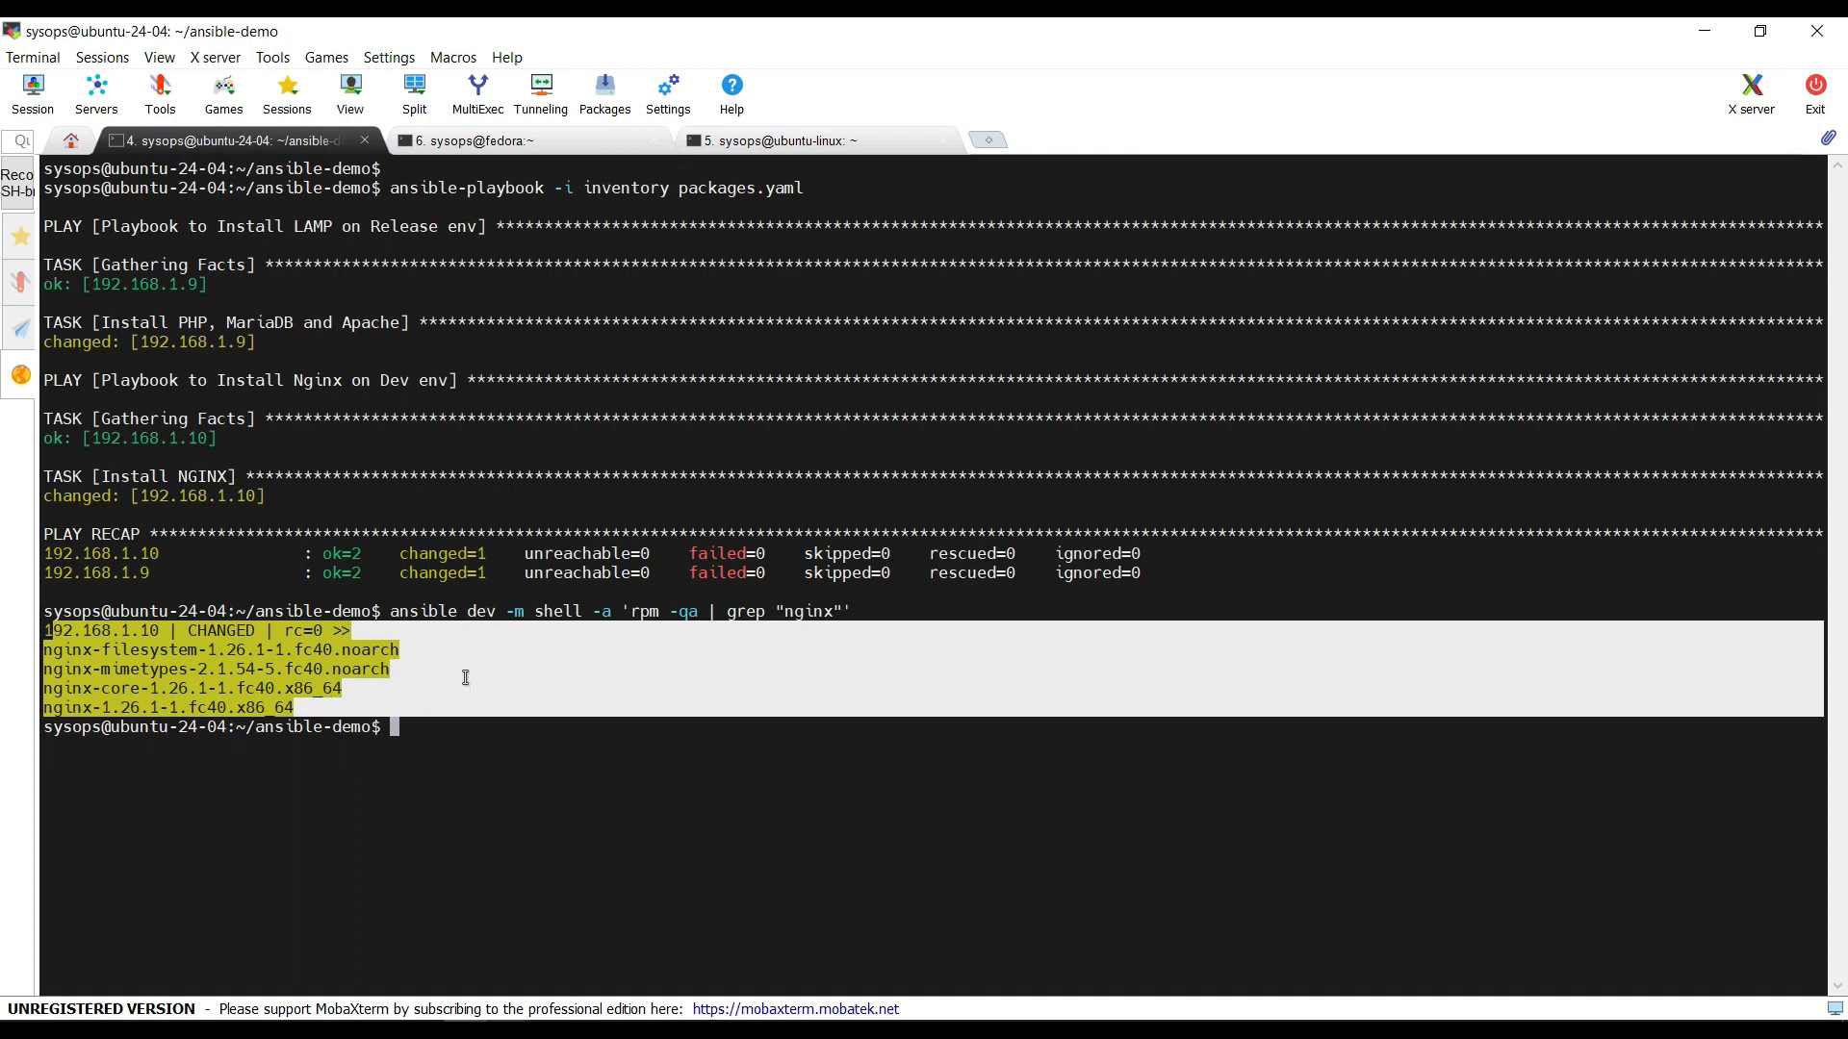
left_click(467, 727)
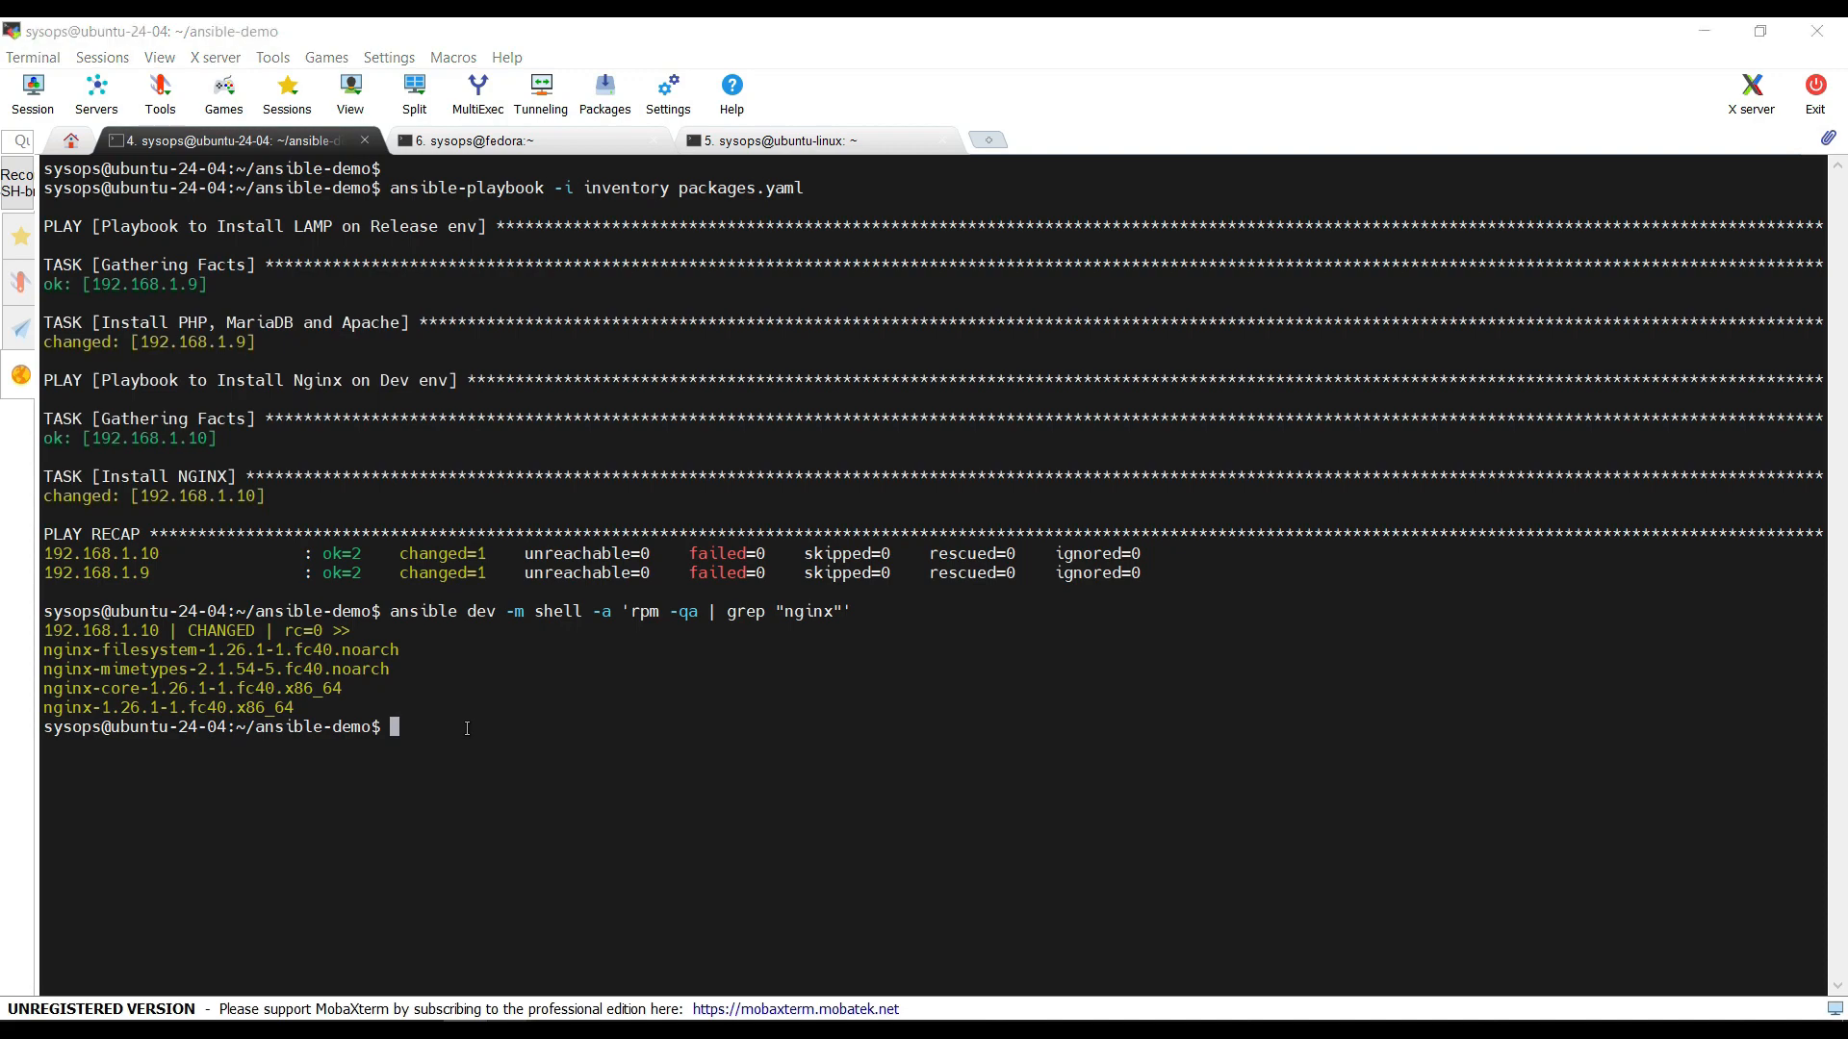
- Copy the release group dpkg verification command from the notes and return to the terminal
key("alt+Tab")
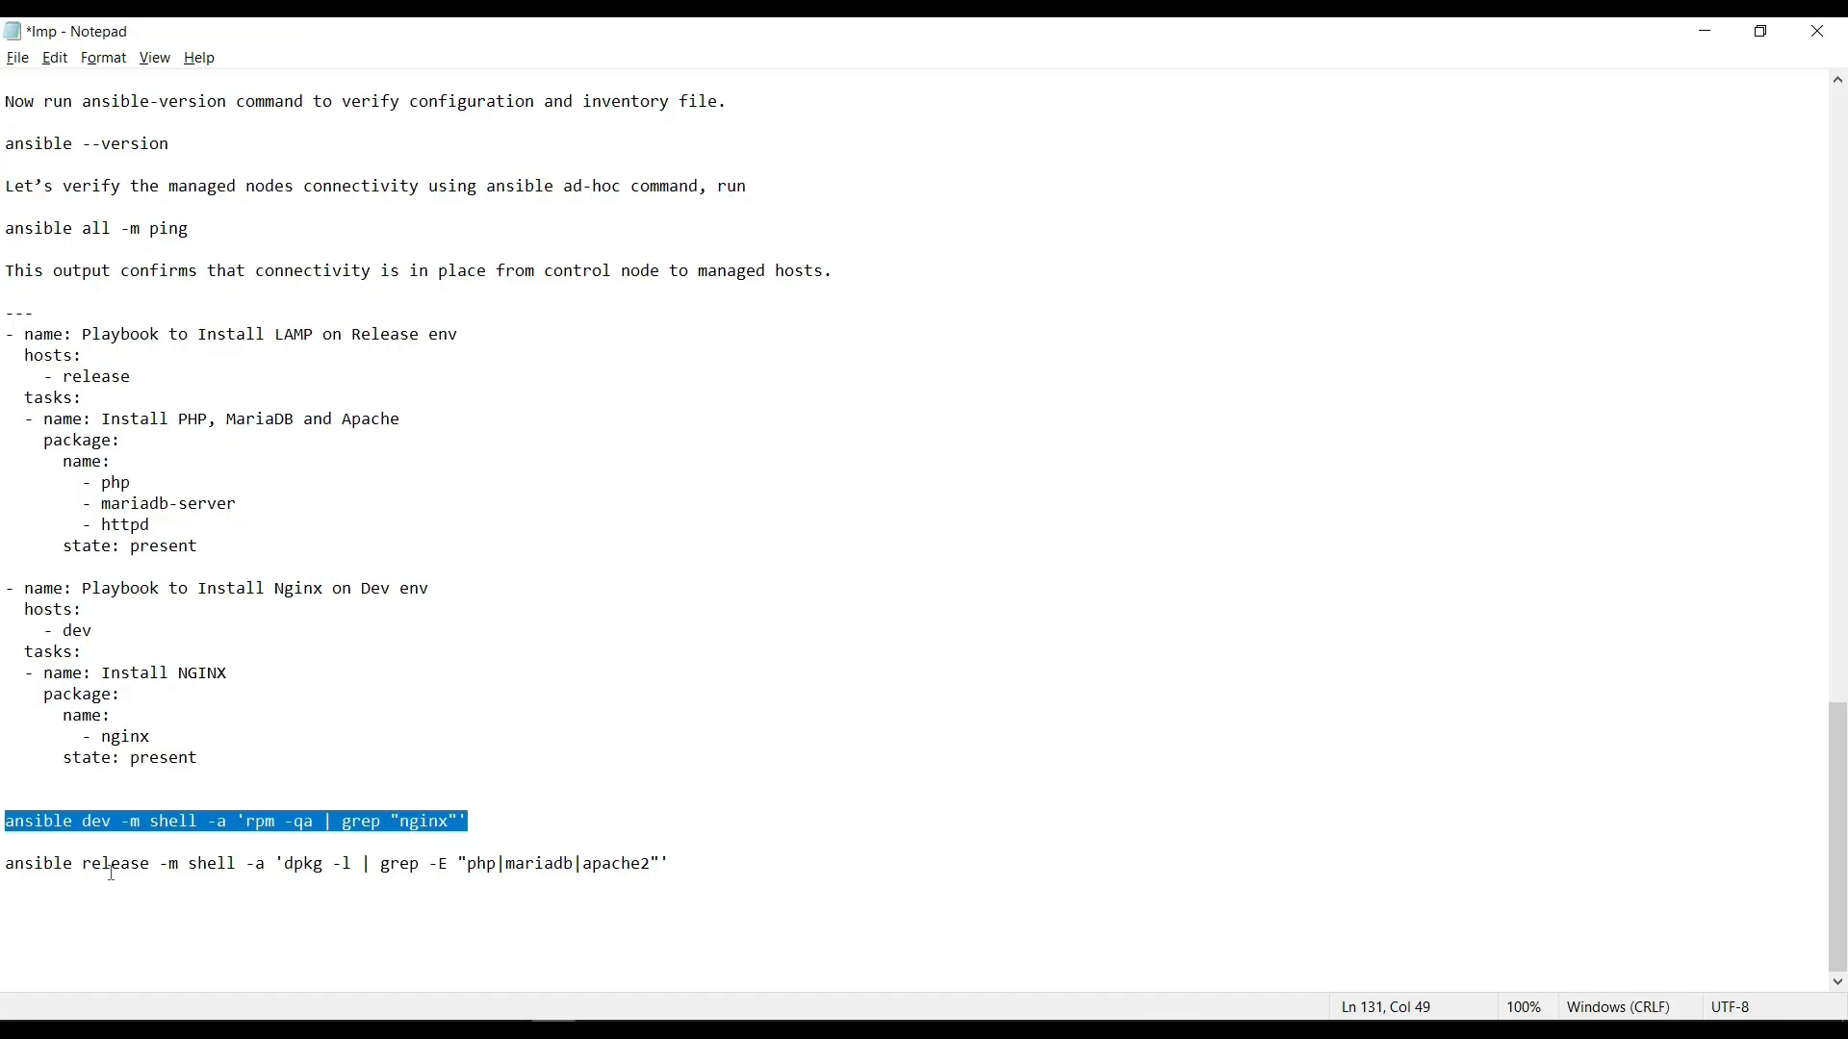
left_click_drag(4, 864, 685, 863)
right_click(669, 863)
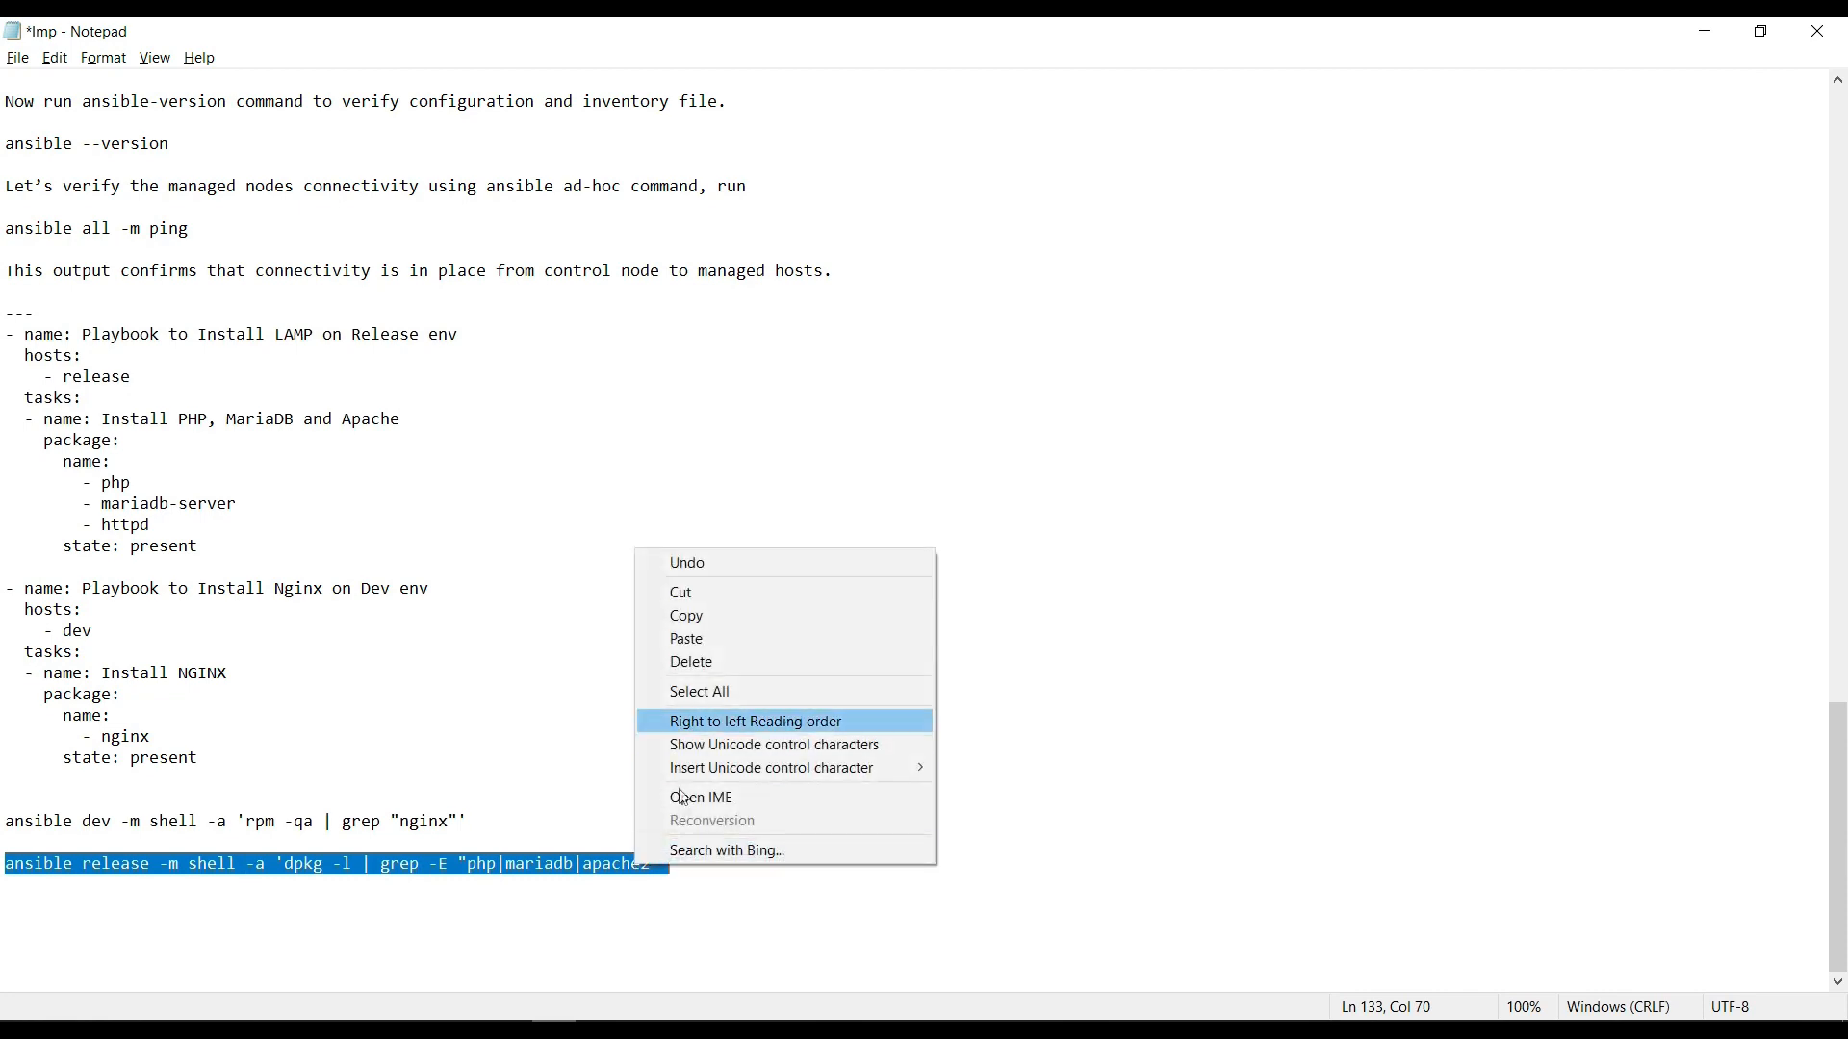
left_click(719, 614)
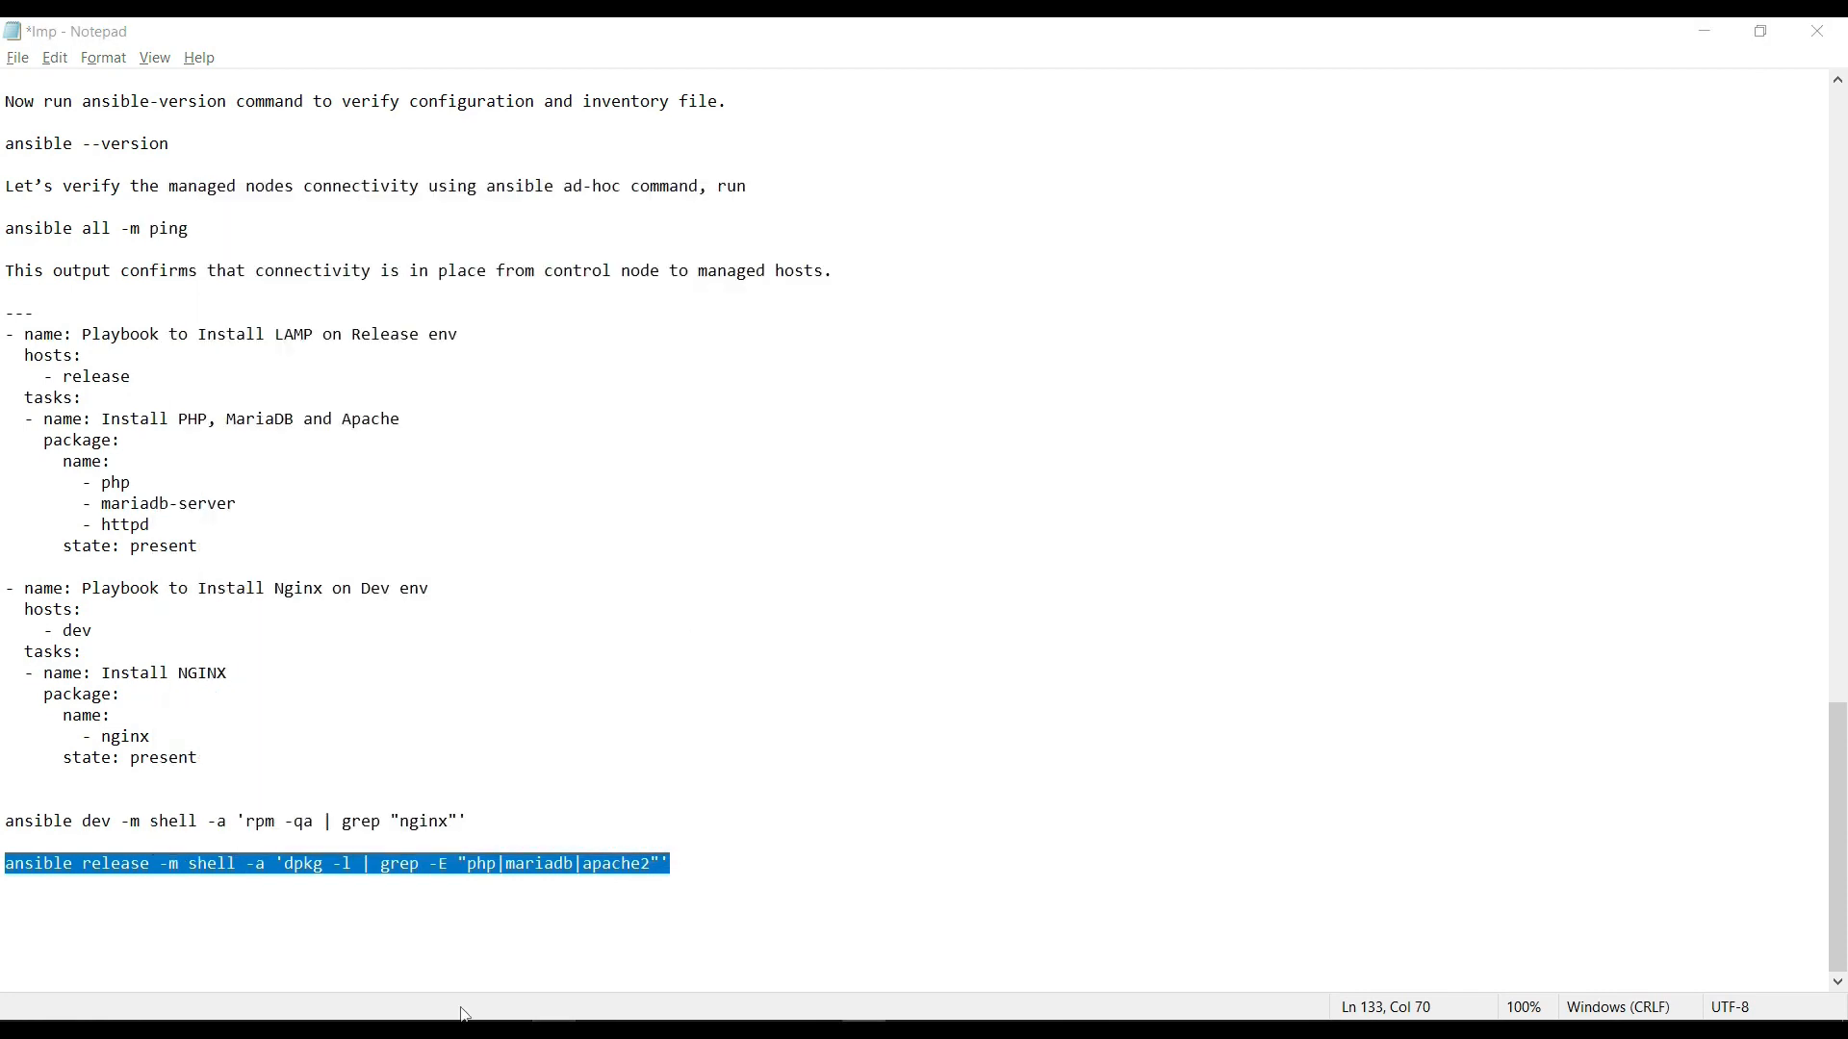
key("alt+Tab")
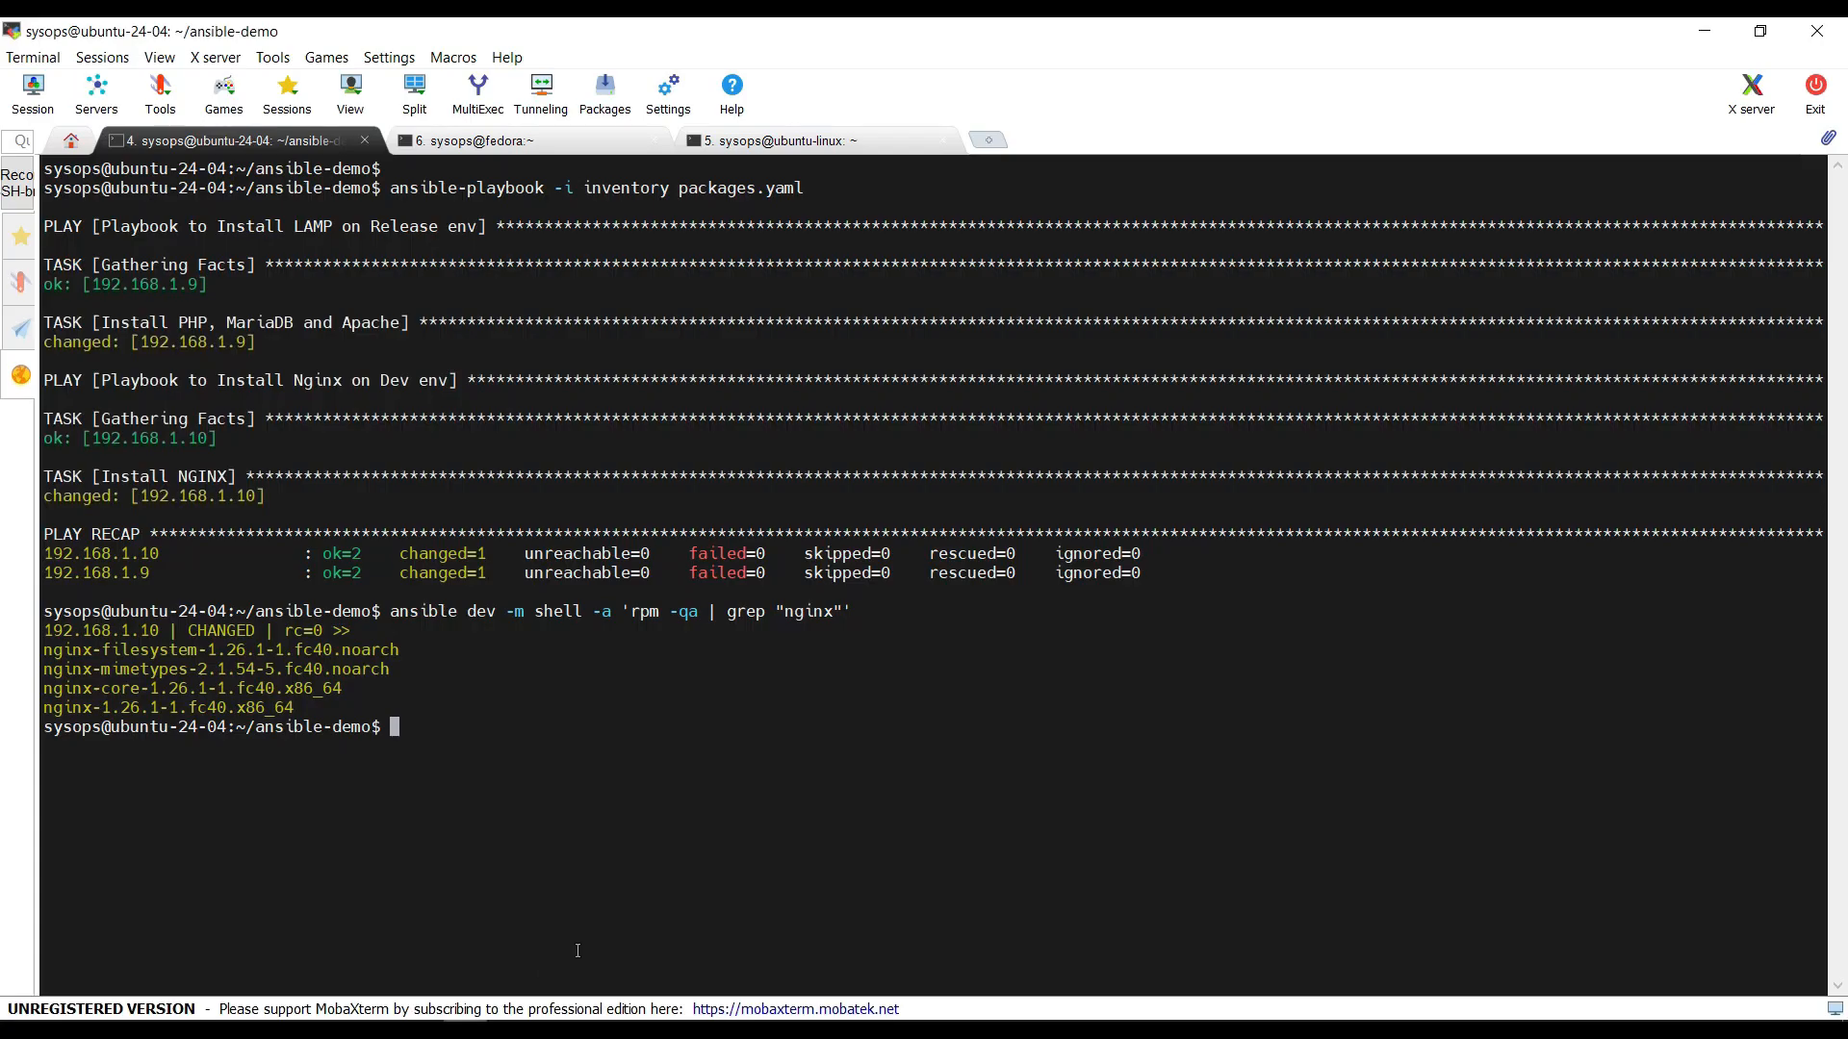
- Run the ansible release dpkg -l | grep check for php, mariadb and apache2 packages on 192.168.1.9
key("Return")
right_click(577, 950)
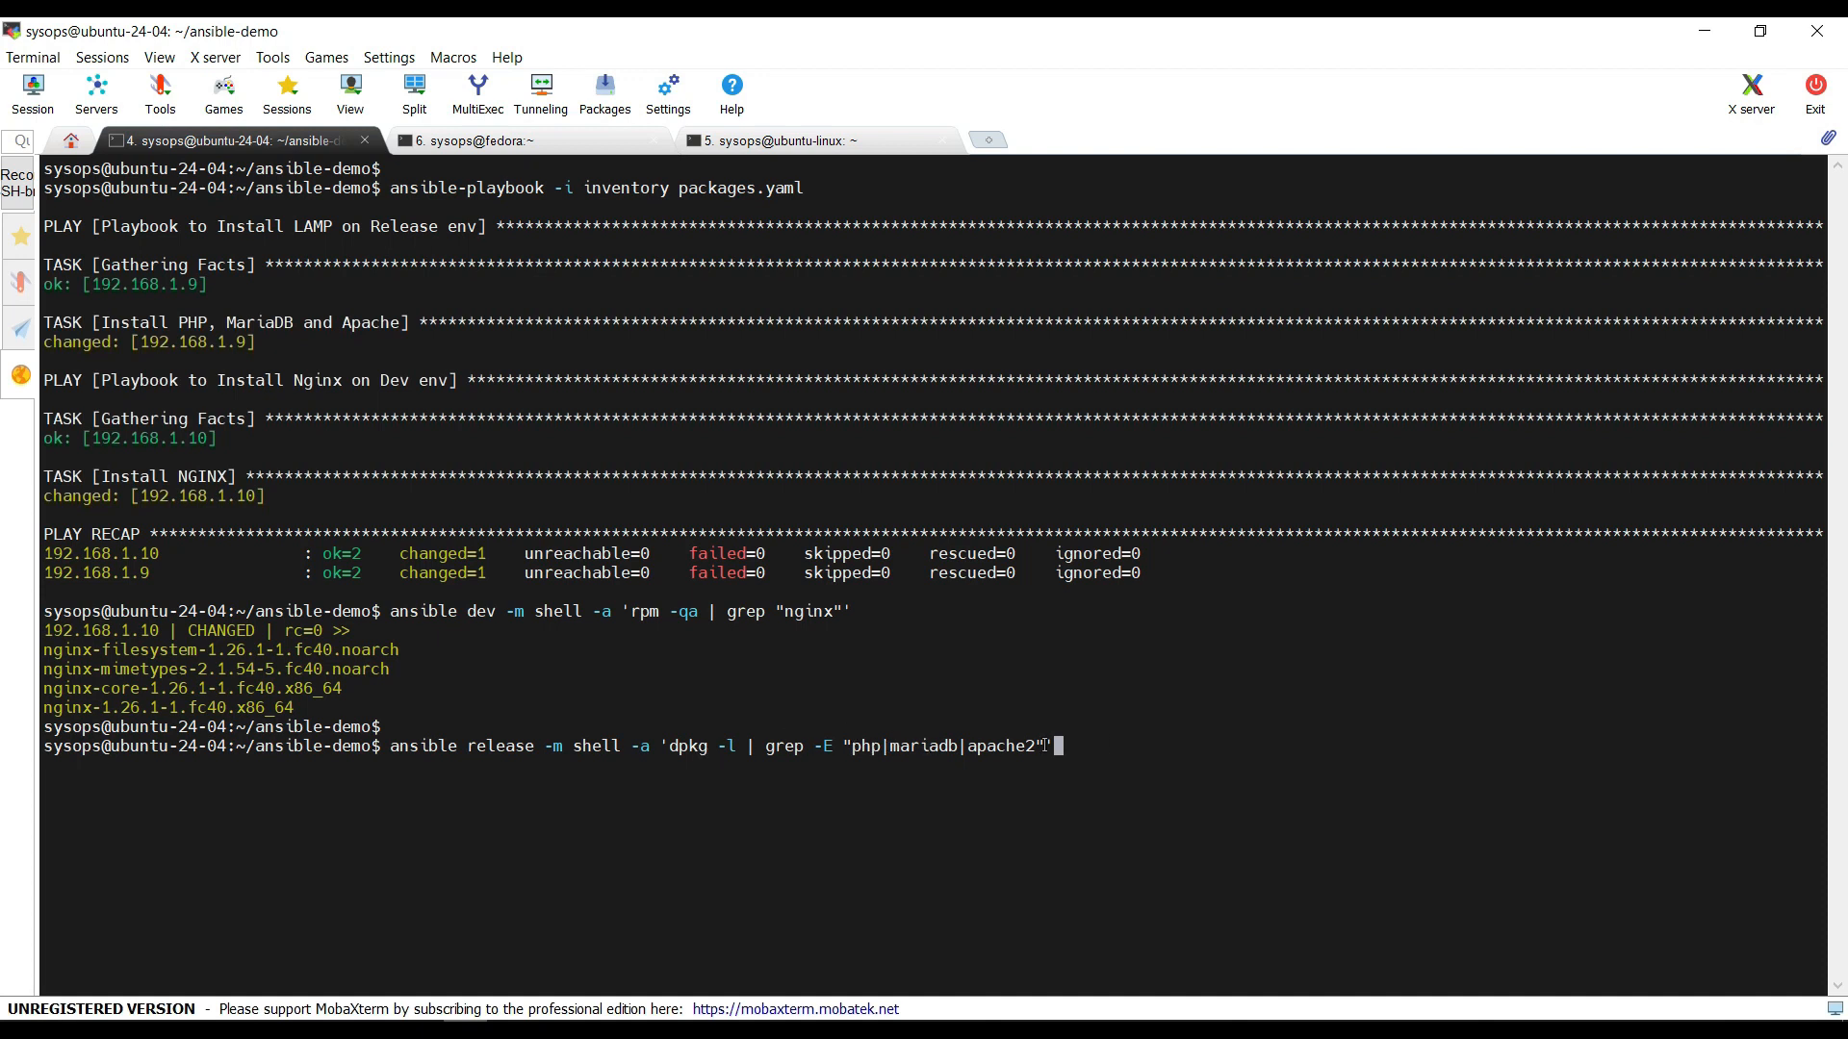
key("Return")
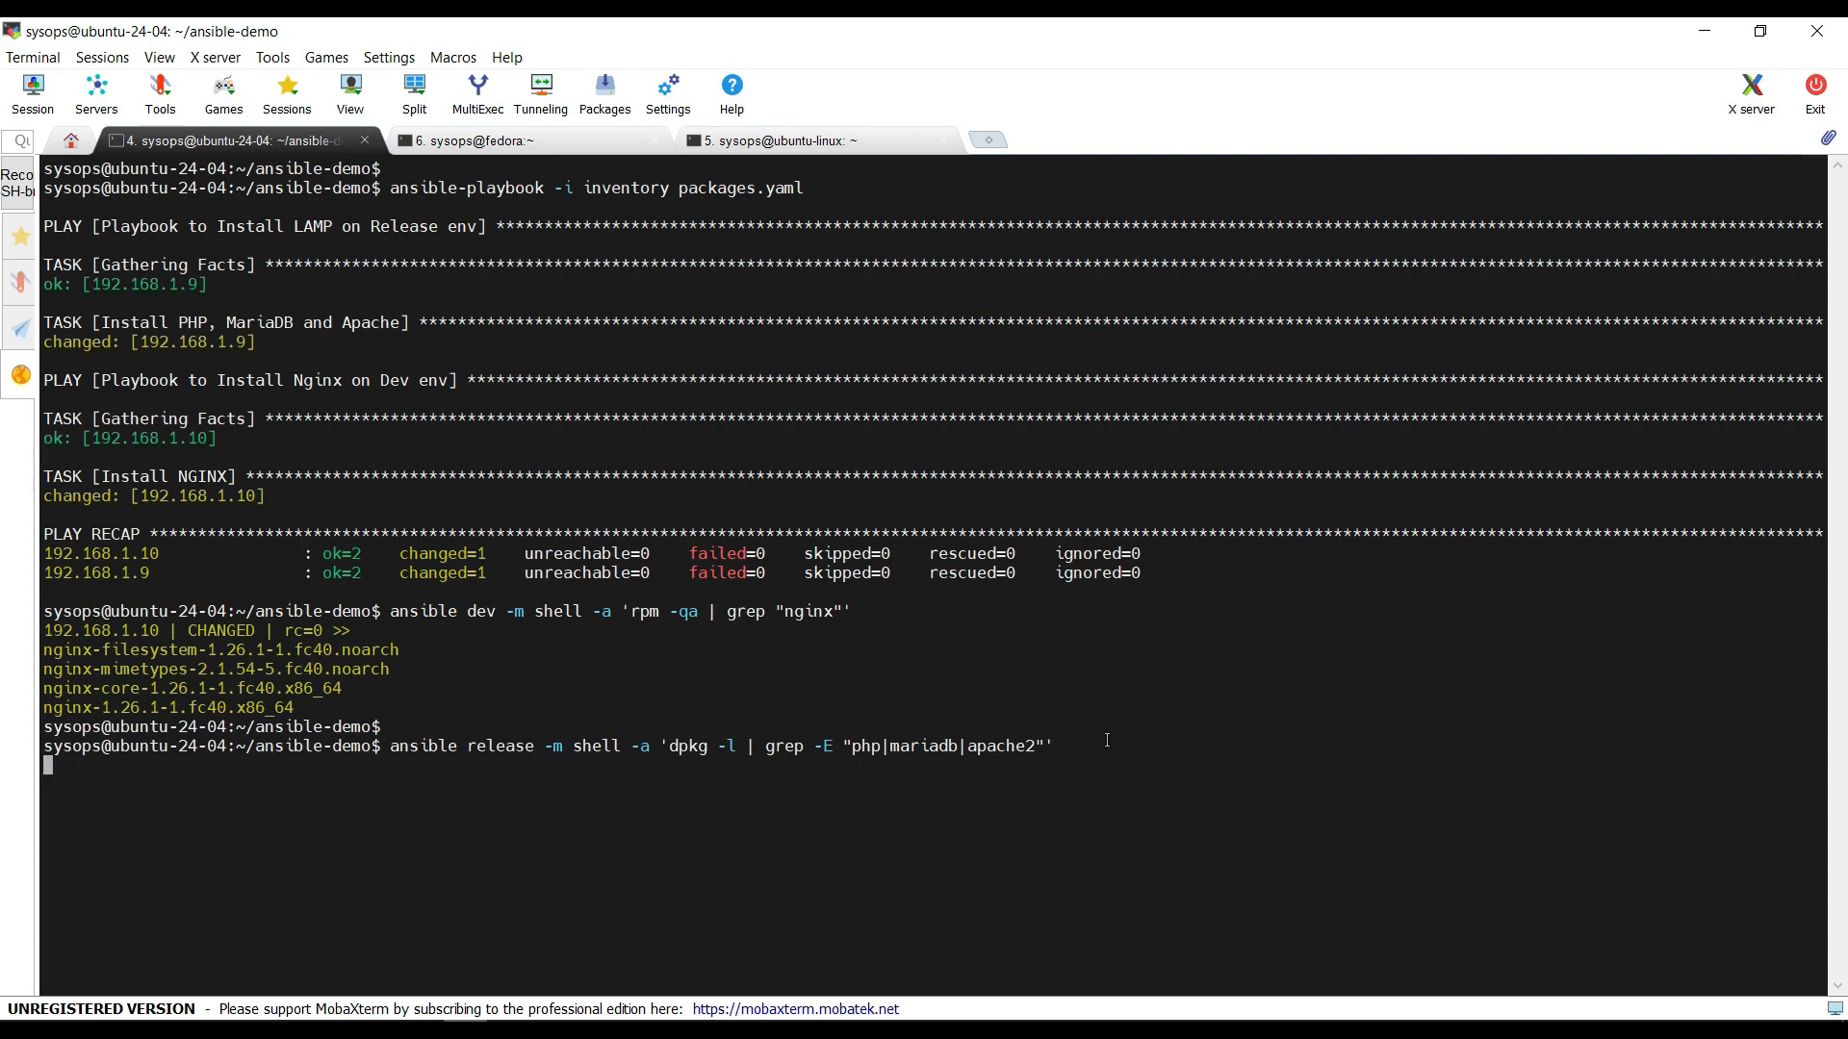